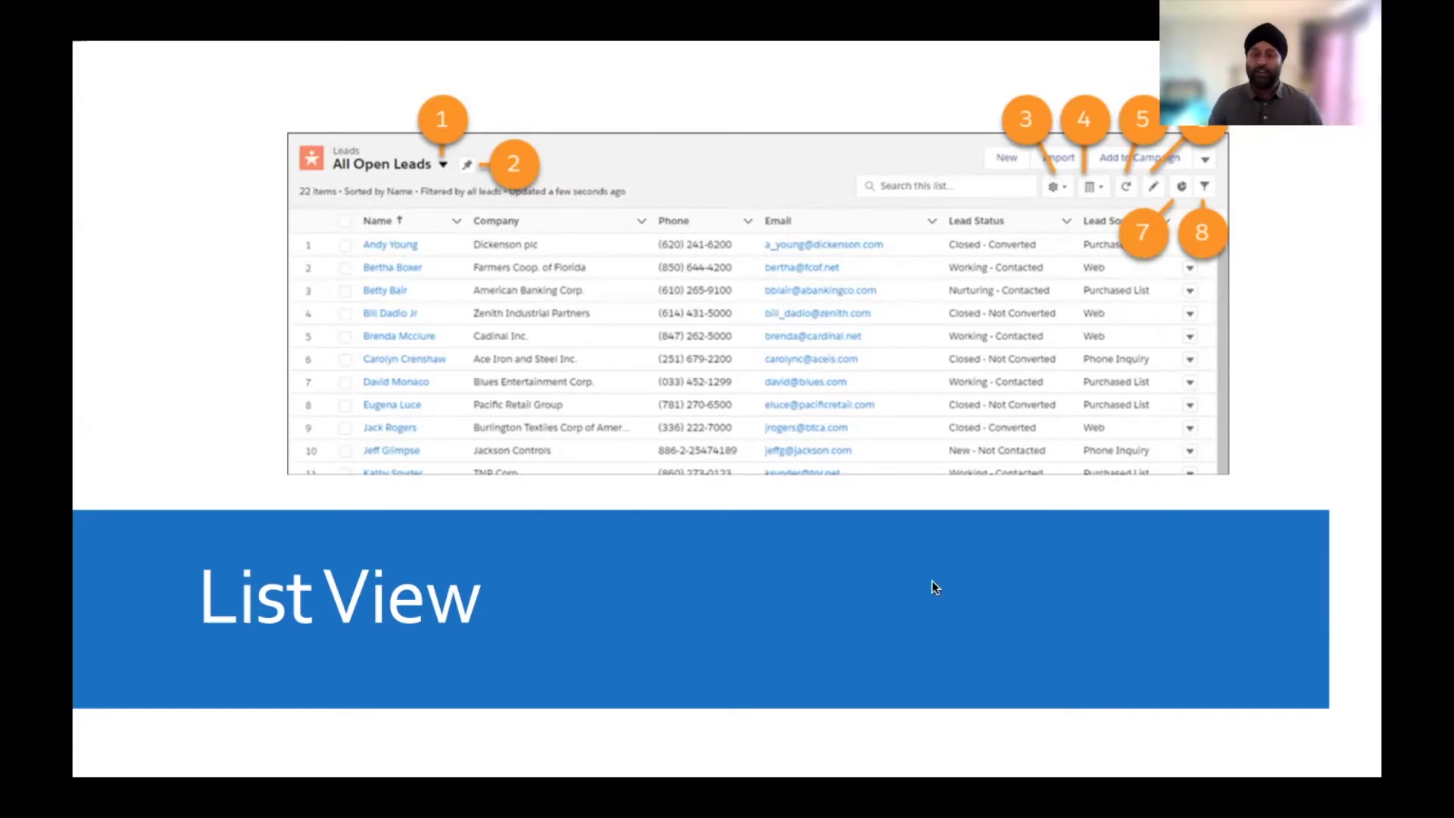
Step: Advance past the closing Questions slide, exit the slideshow, and switch to the Salesforce Cases page
key("Right")
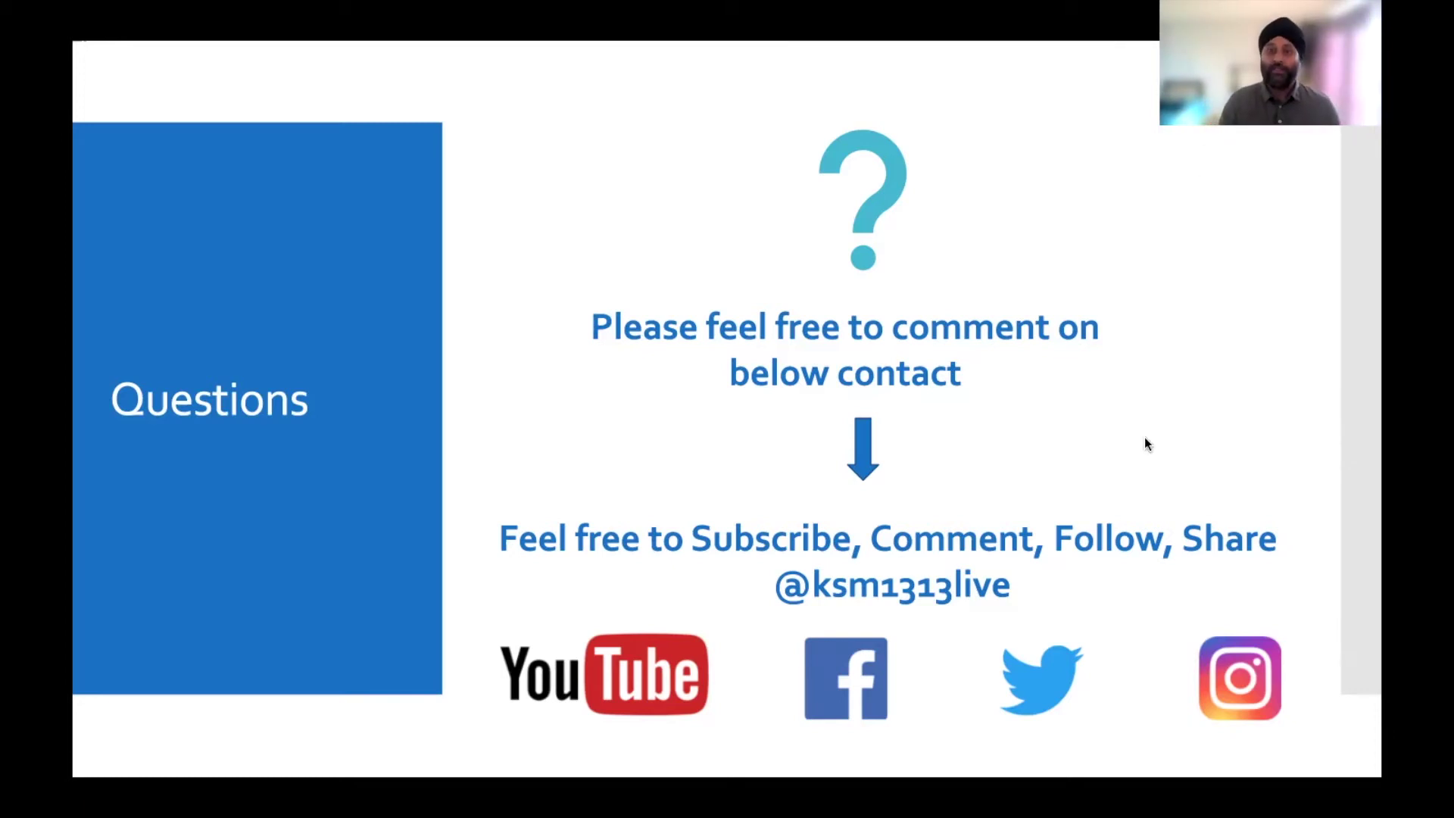
left_click(1044, 445)
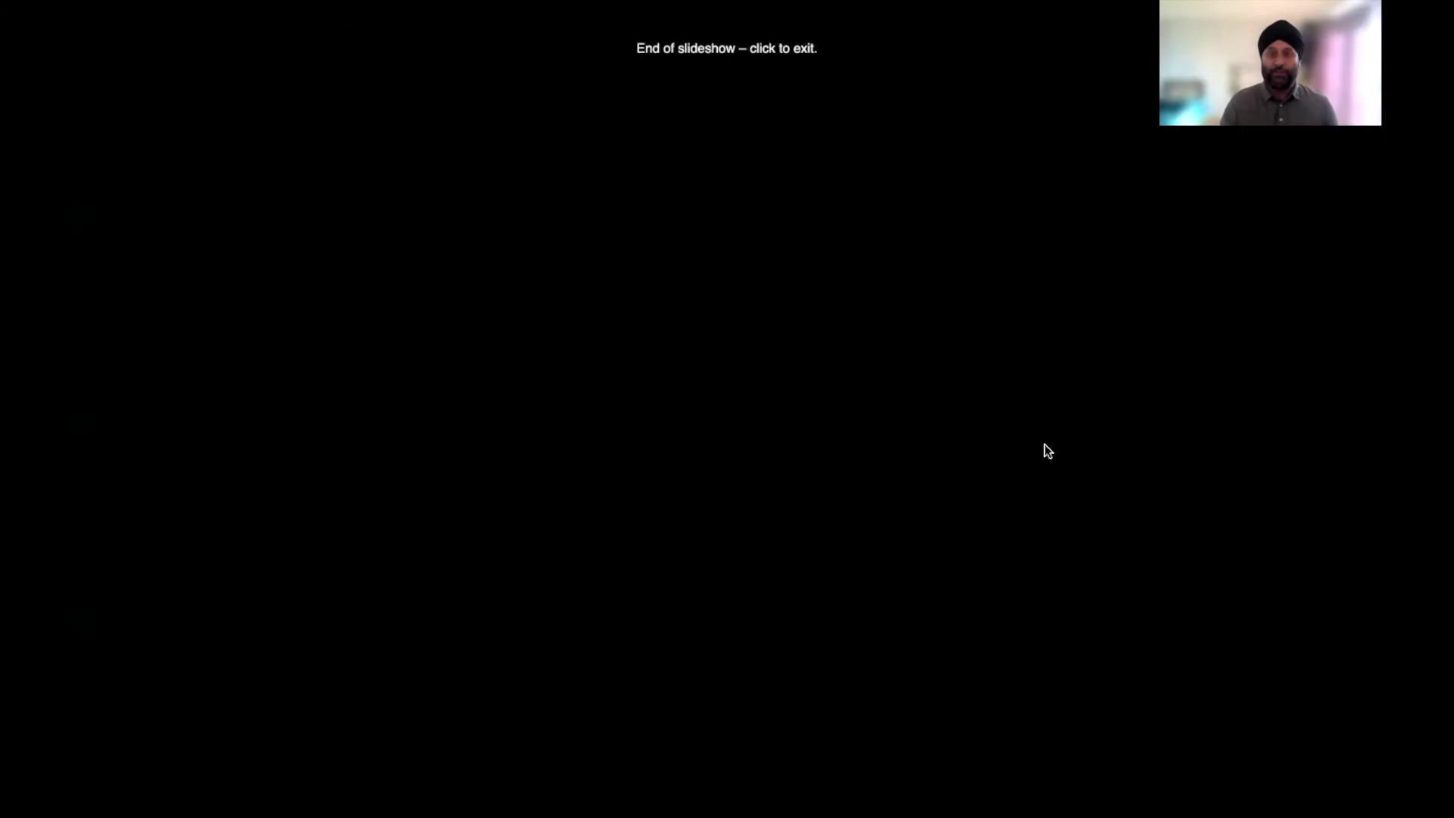
left_click(1032, 481)
left_click(871, 74)
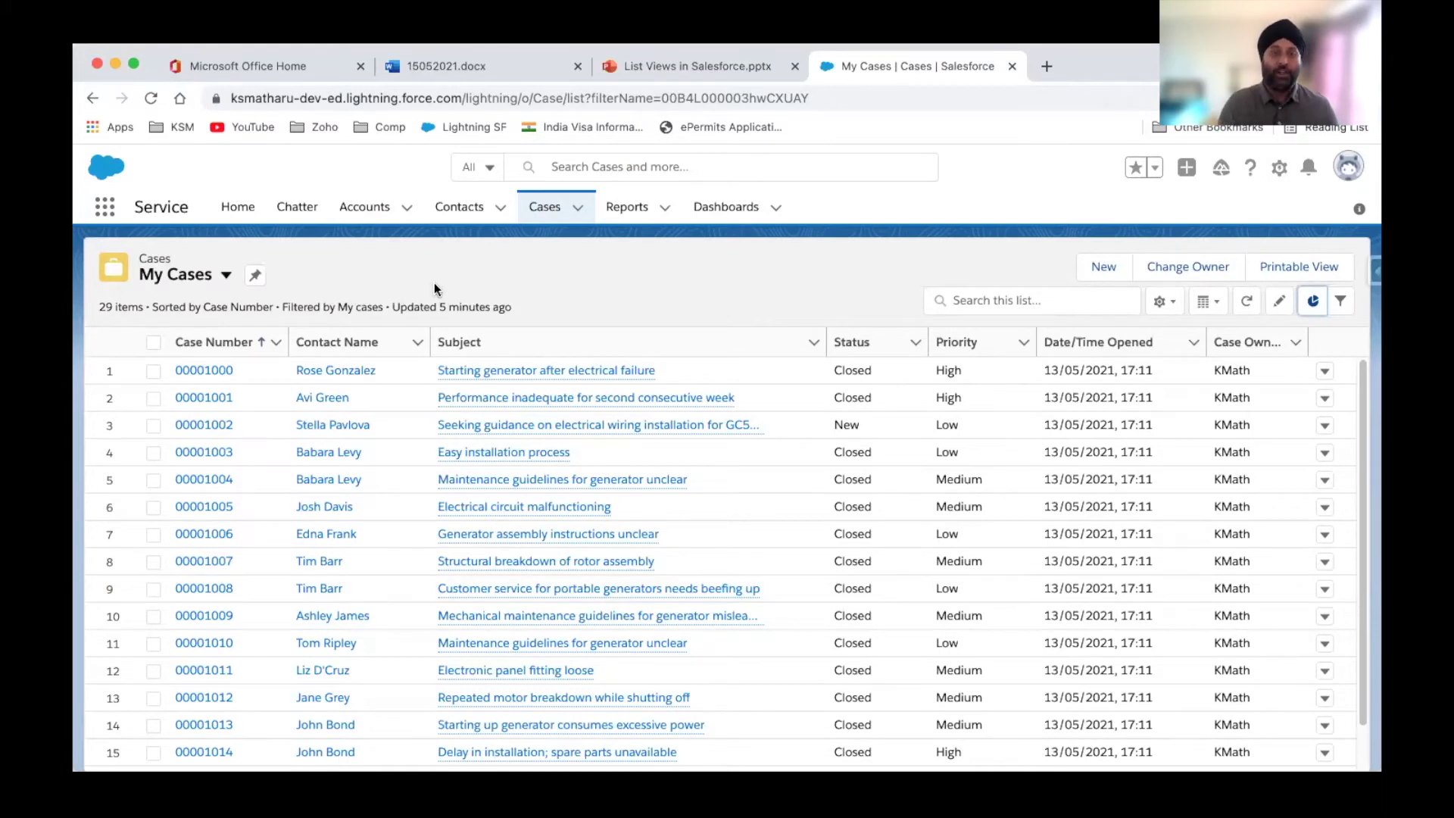
Step: Open the Burlington Textiles Corp of America record from the Accounts list and review its related contacts, opportunities and cases
left_click(366, 209)
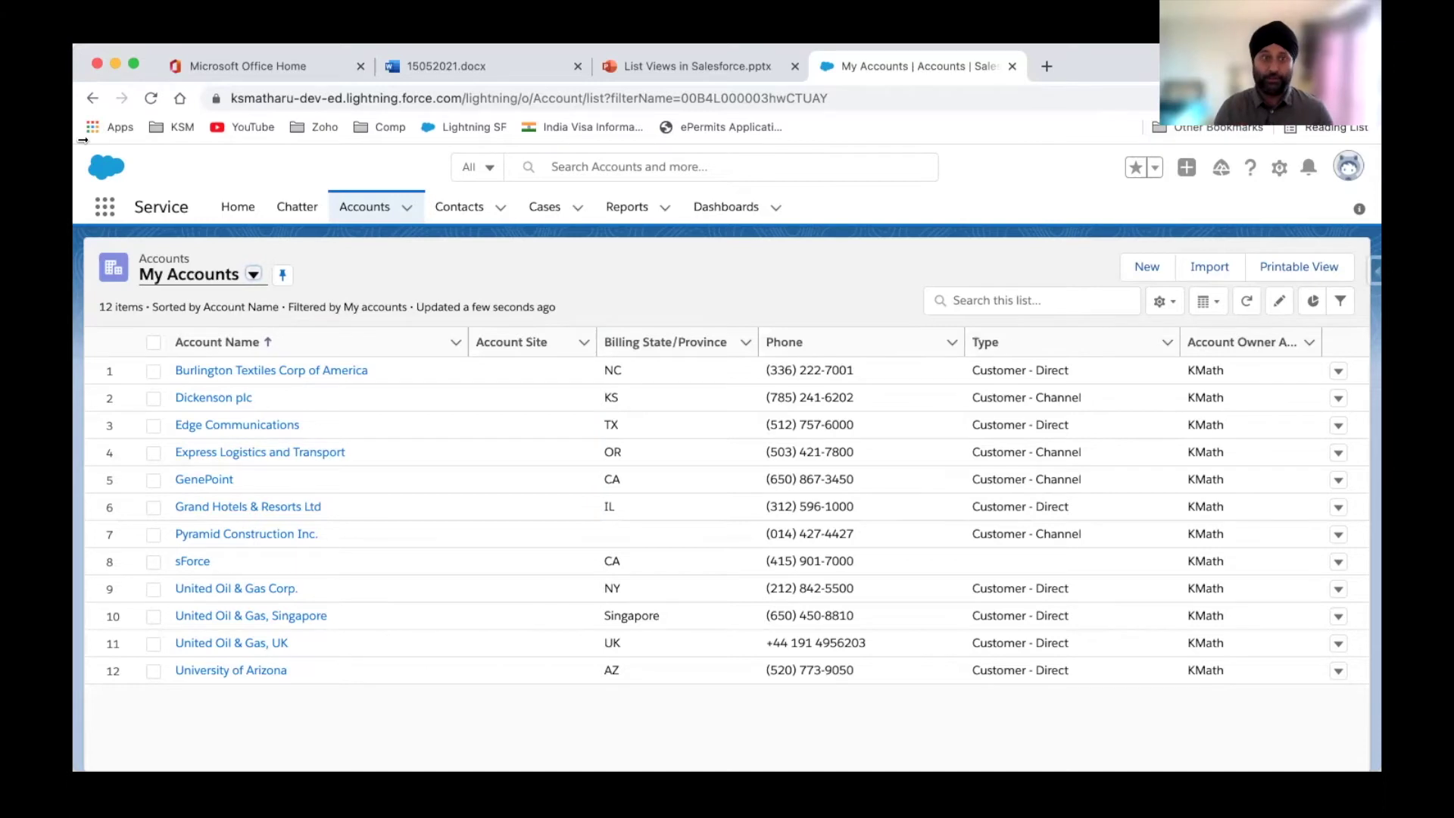
left_click(220, 375)
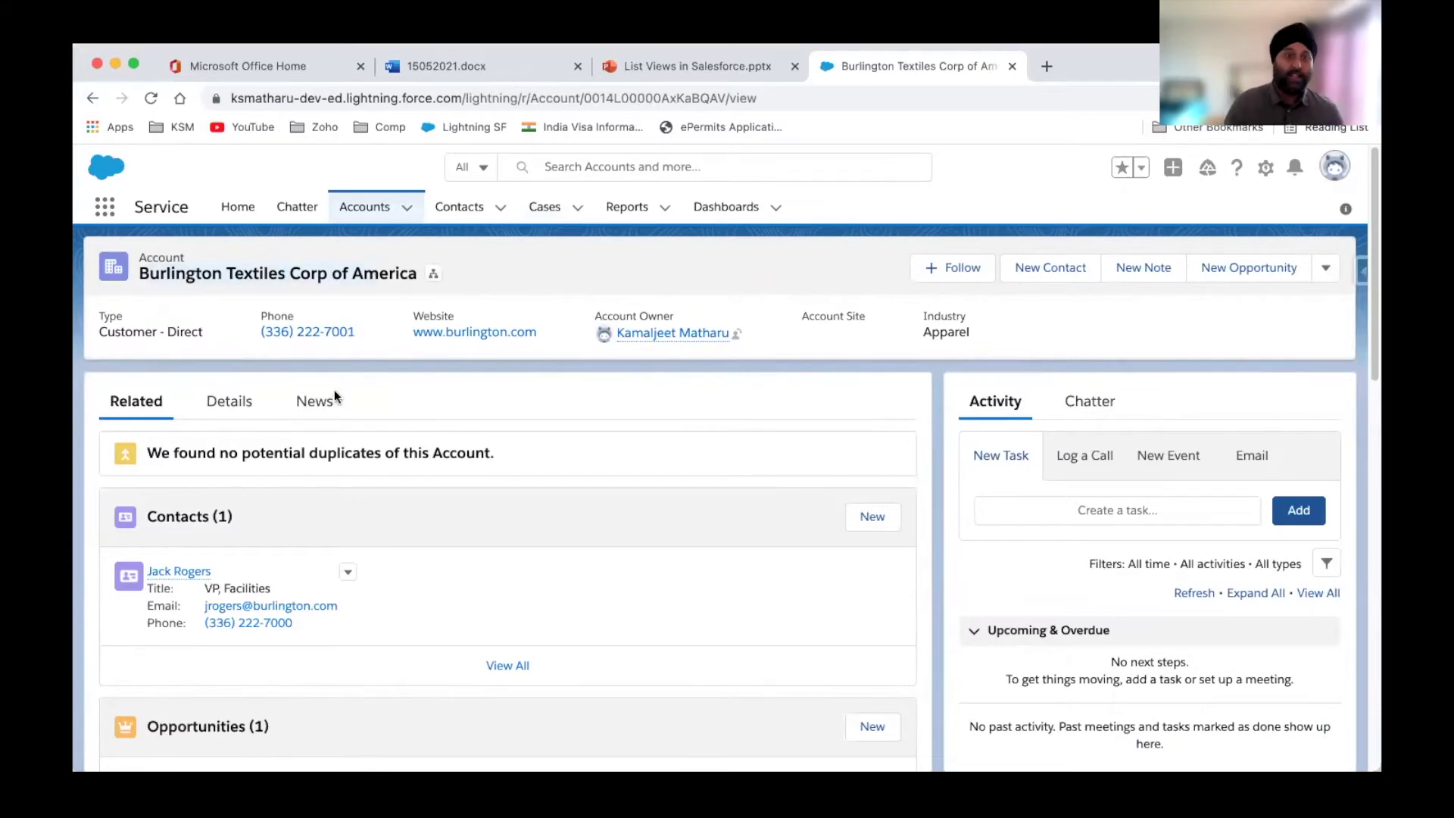
scroll(321, 530, "down", 10)
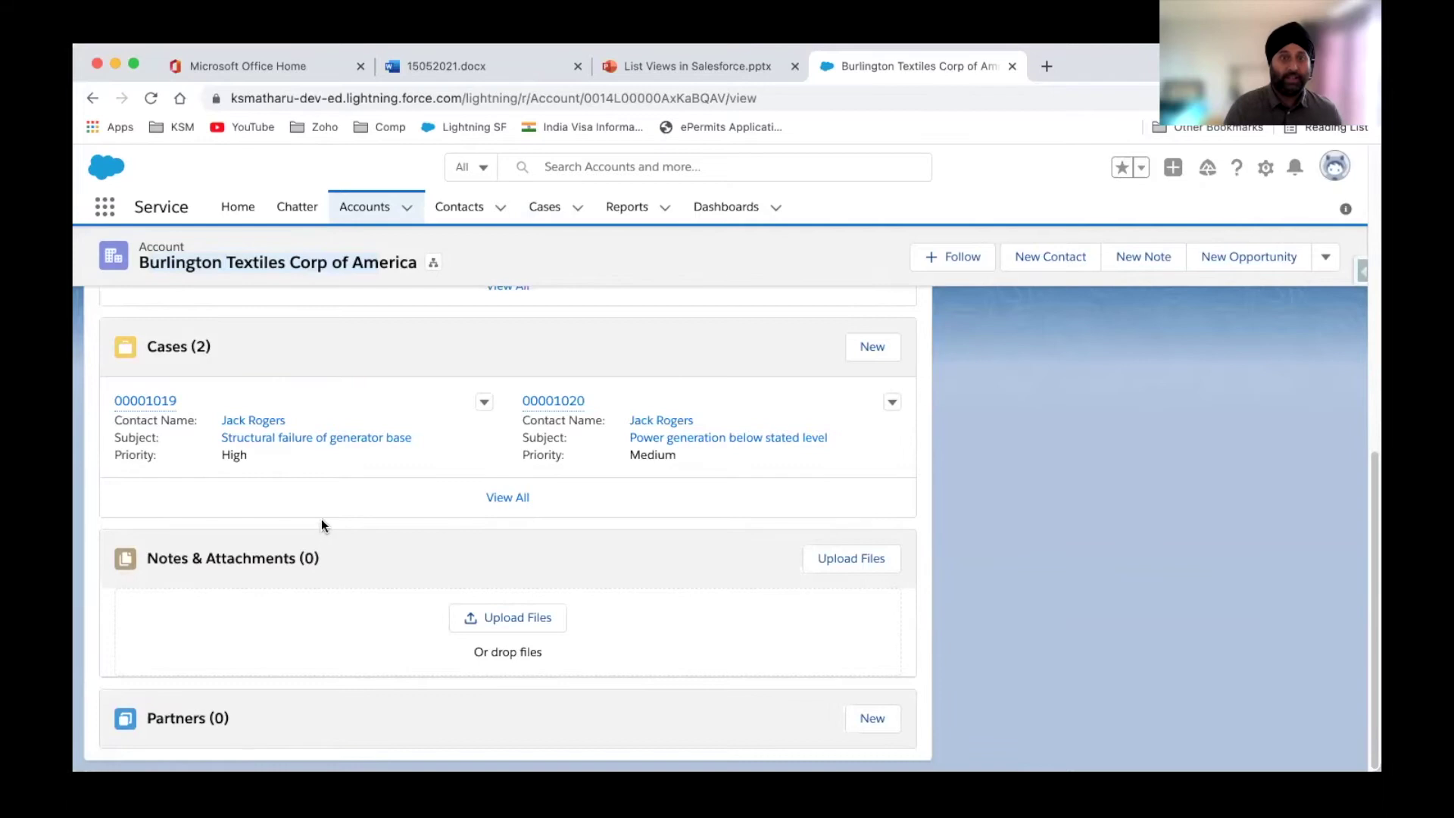
scroll(323, 525, "up", 5)
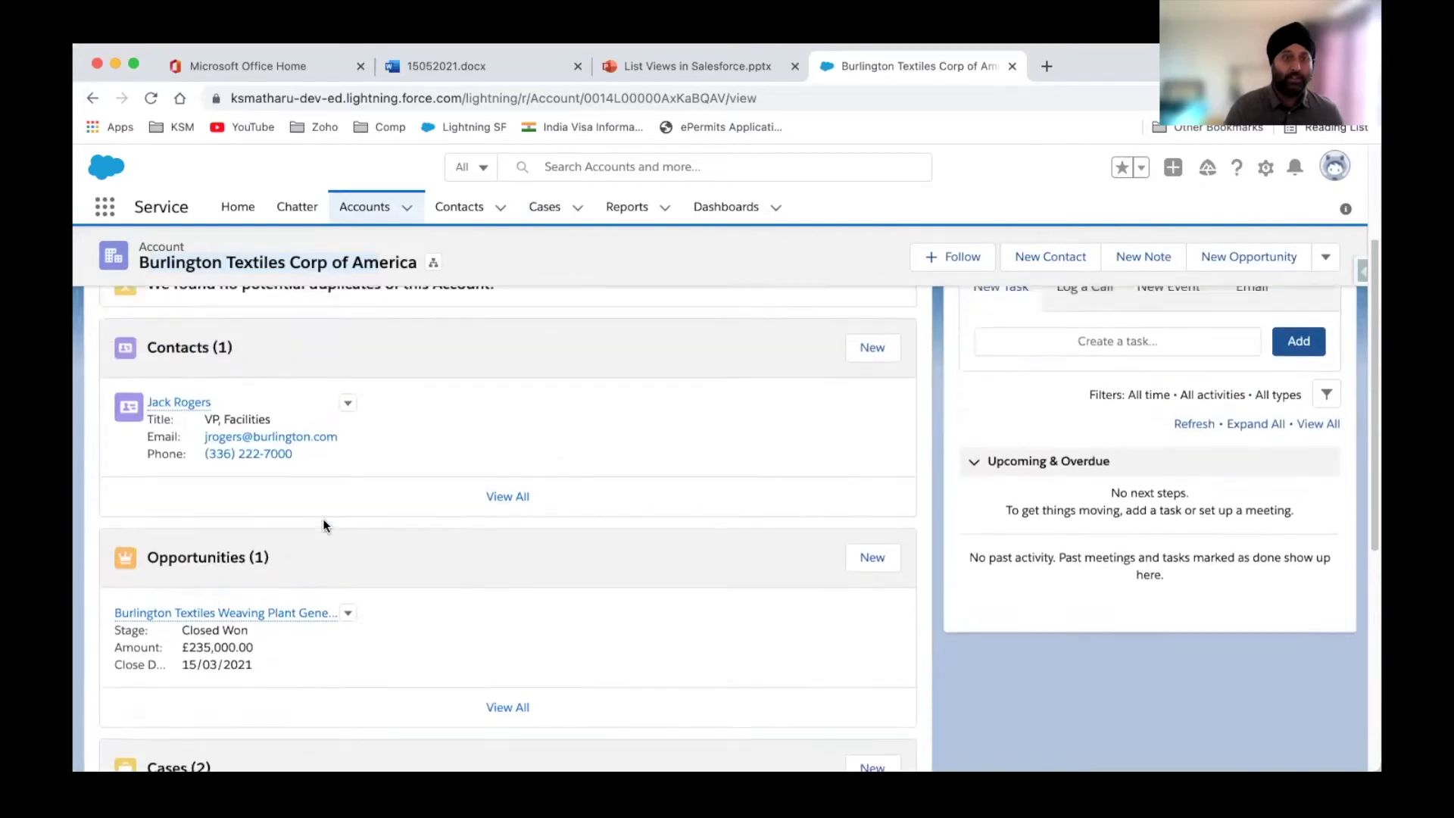
scroll(322, 520, "up", 3)
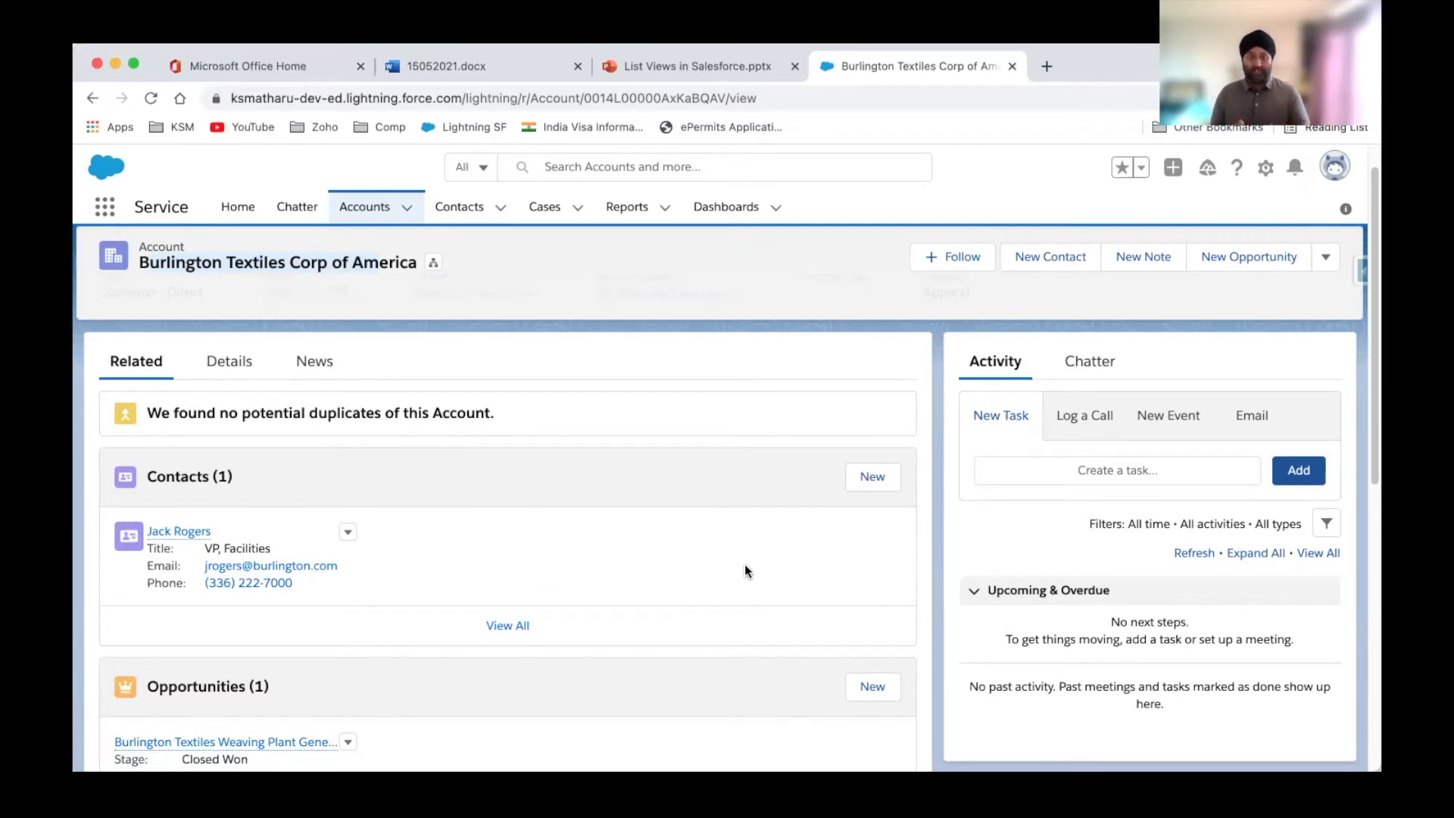
Step: Return to the Accounts list and display the All Accounts list view
left_click(361, 210)
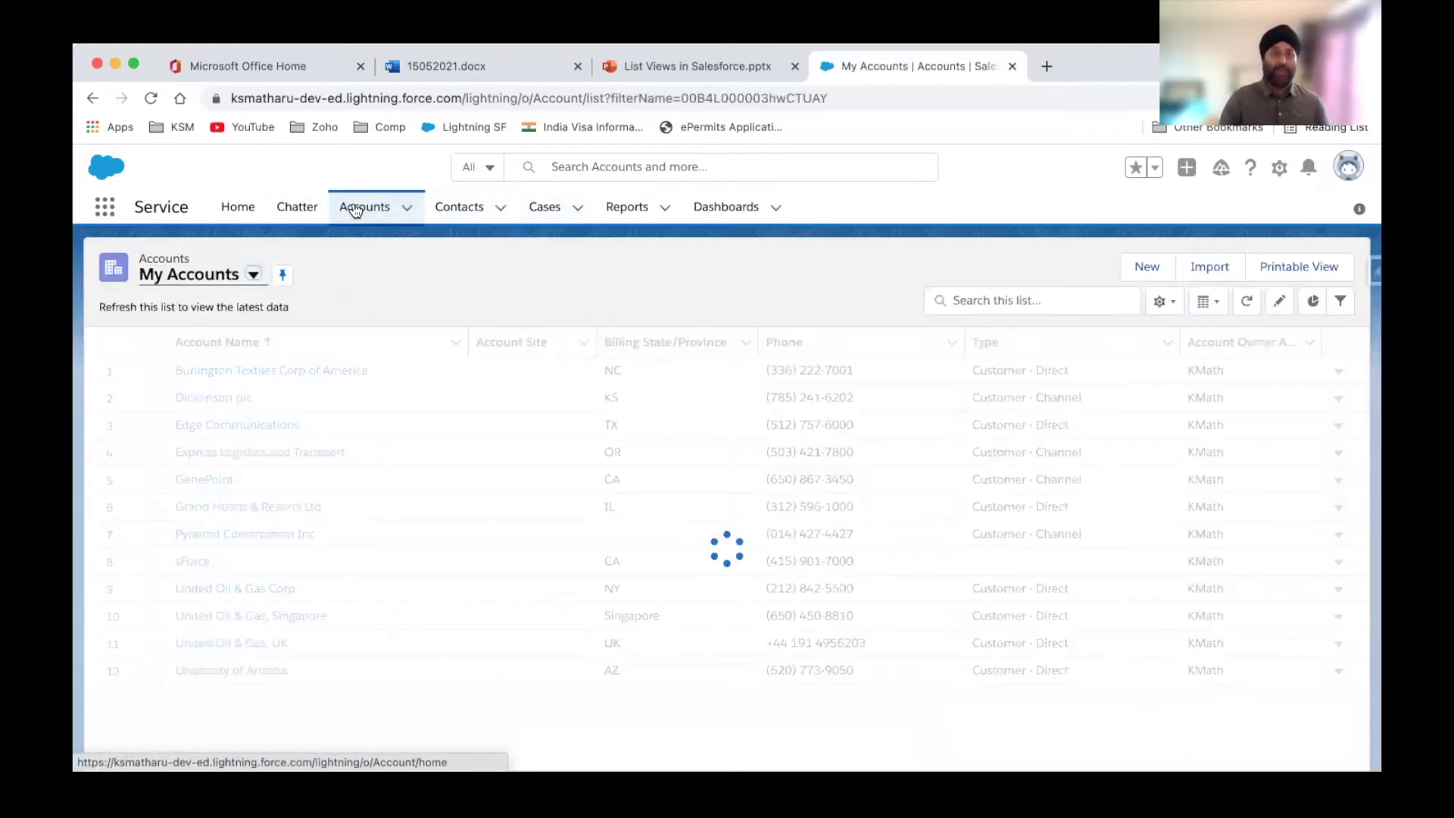
left_click(251, 277)
left_click(211, 335)
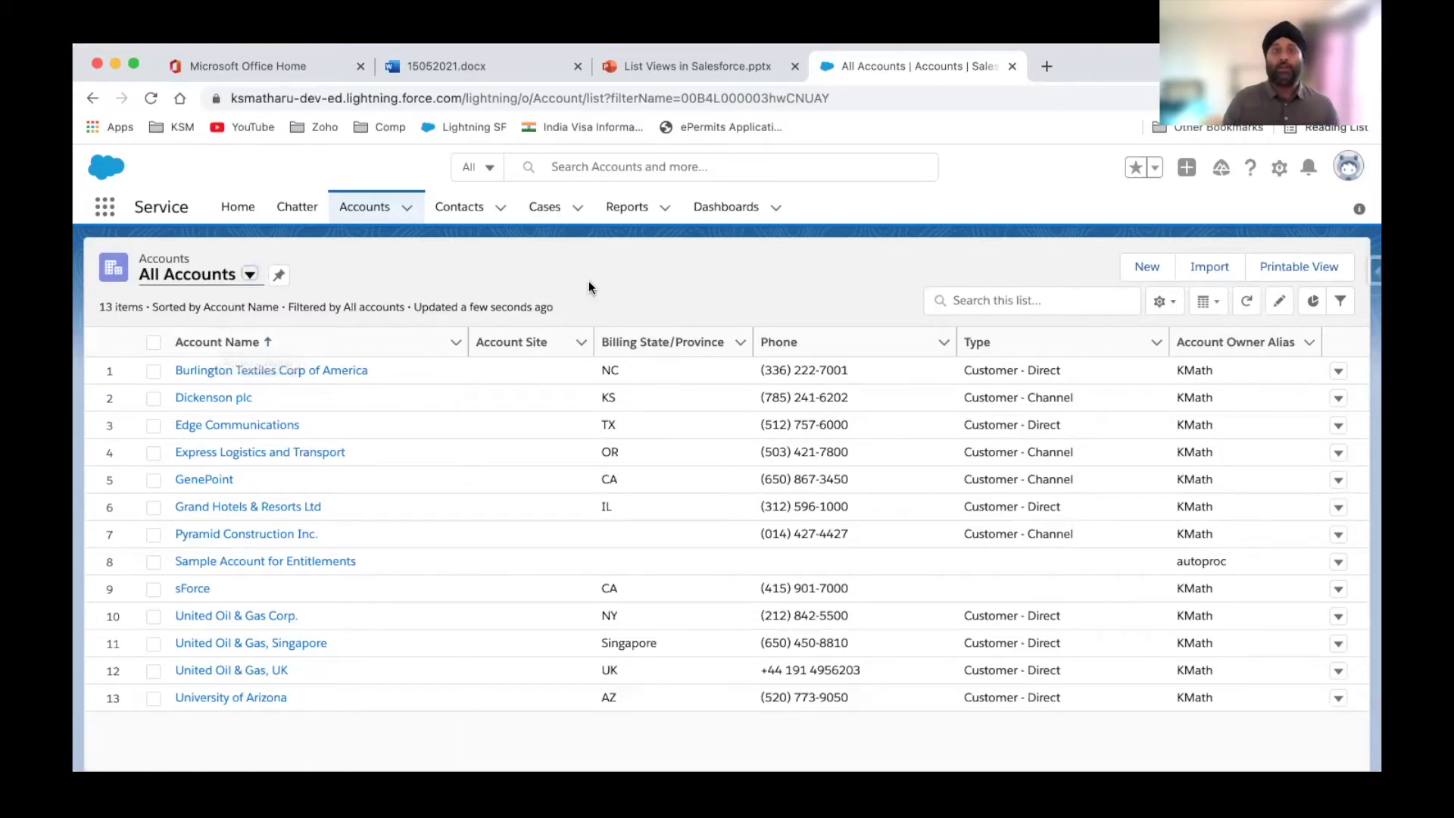
Step: Switch the Accounts list to the Recently Viewed list view and pin it as the default
left_click(250, 274)
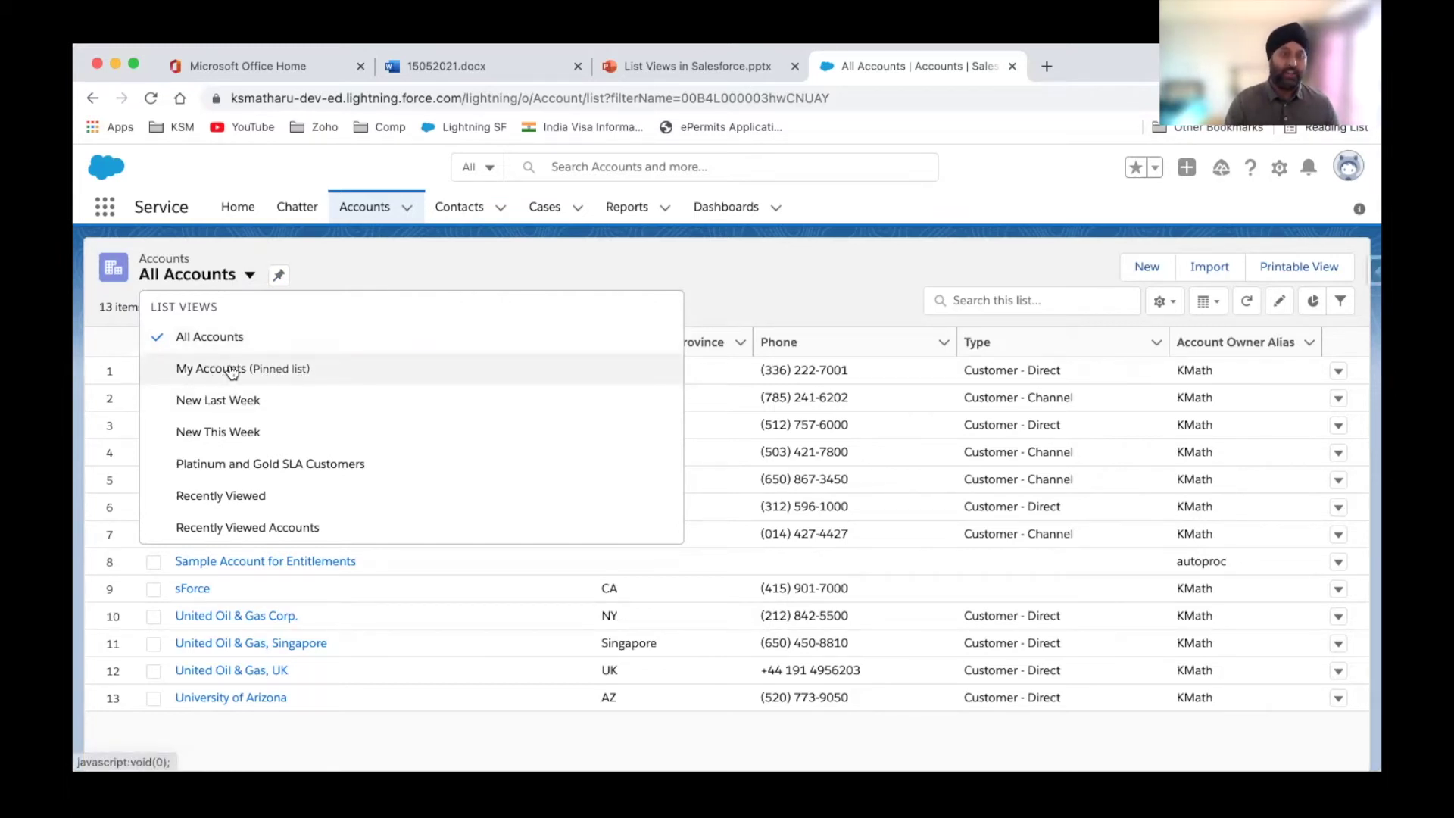
left_click(231, 502)
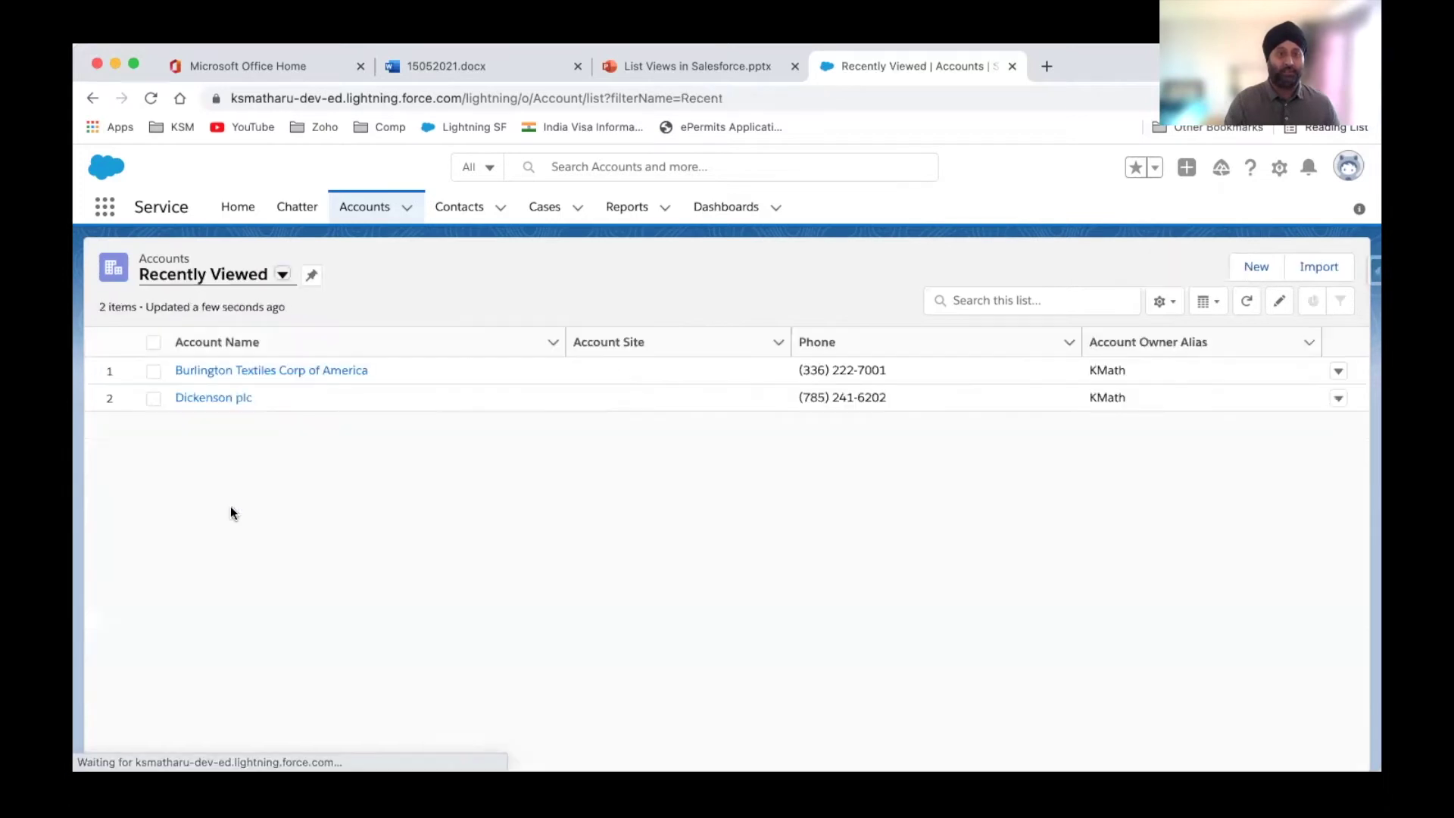
left_click(311, 276)
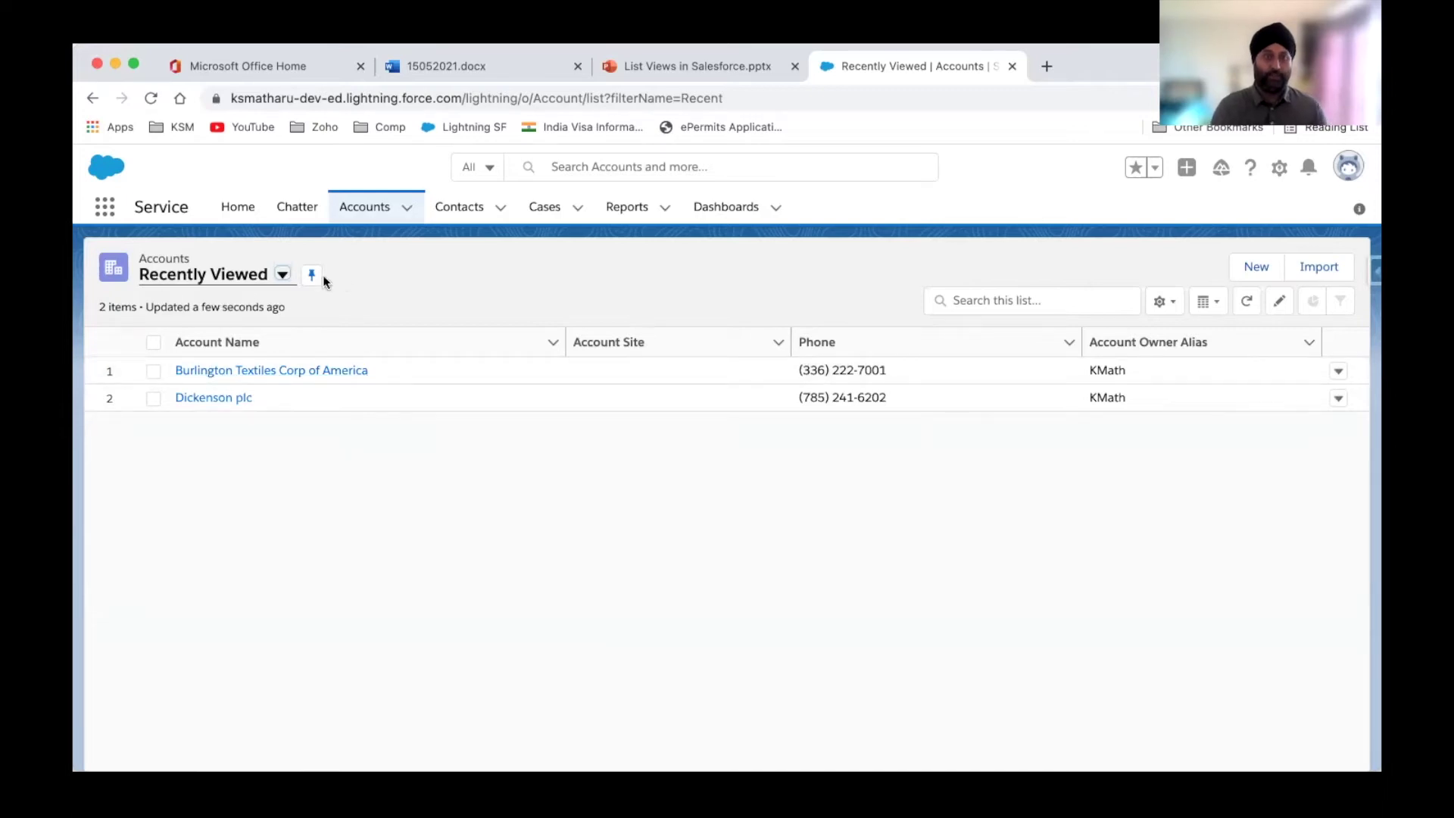
Step: Switch the Accounts list back to the My Accounts list view and pin it as the default
left_click(282, 275)
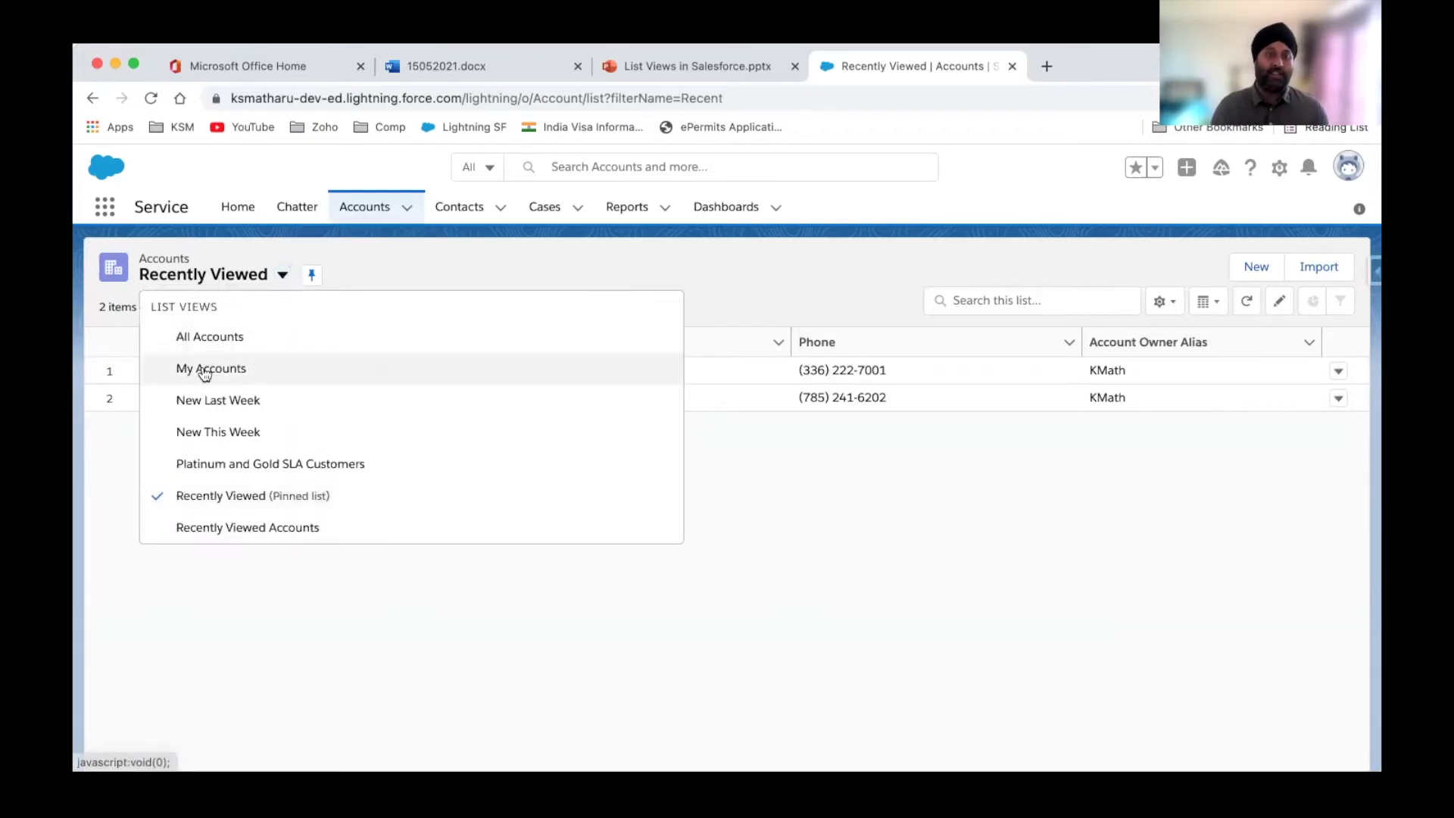
left_click(203, 371)
left_click(280, 281)
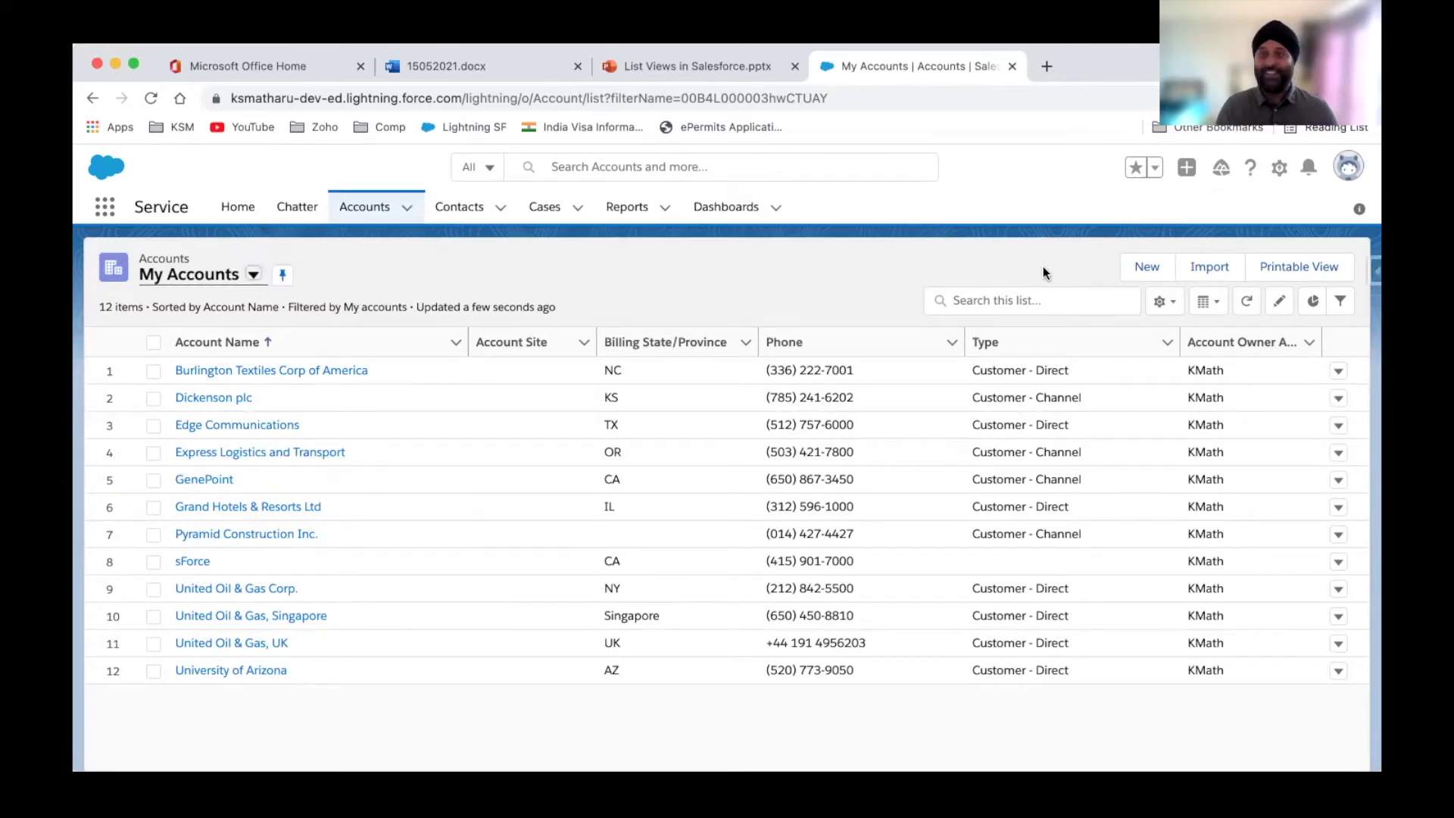
Step: Open the display field selection for the My Accounts list view and add Active and Annual Revenue to the visible fields
left_click(1160, 301)
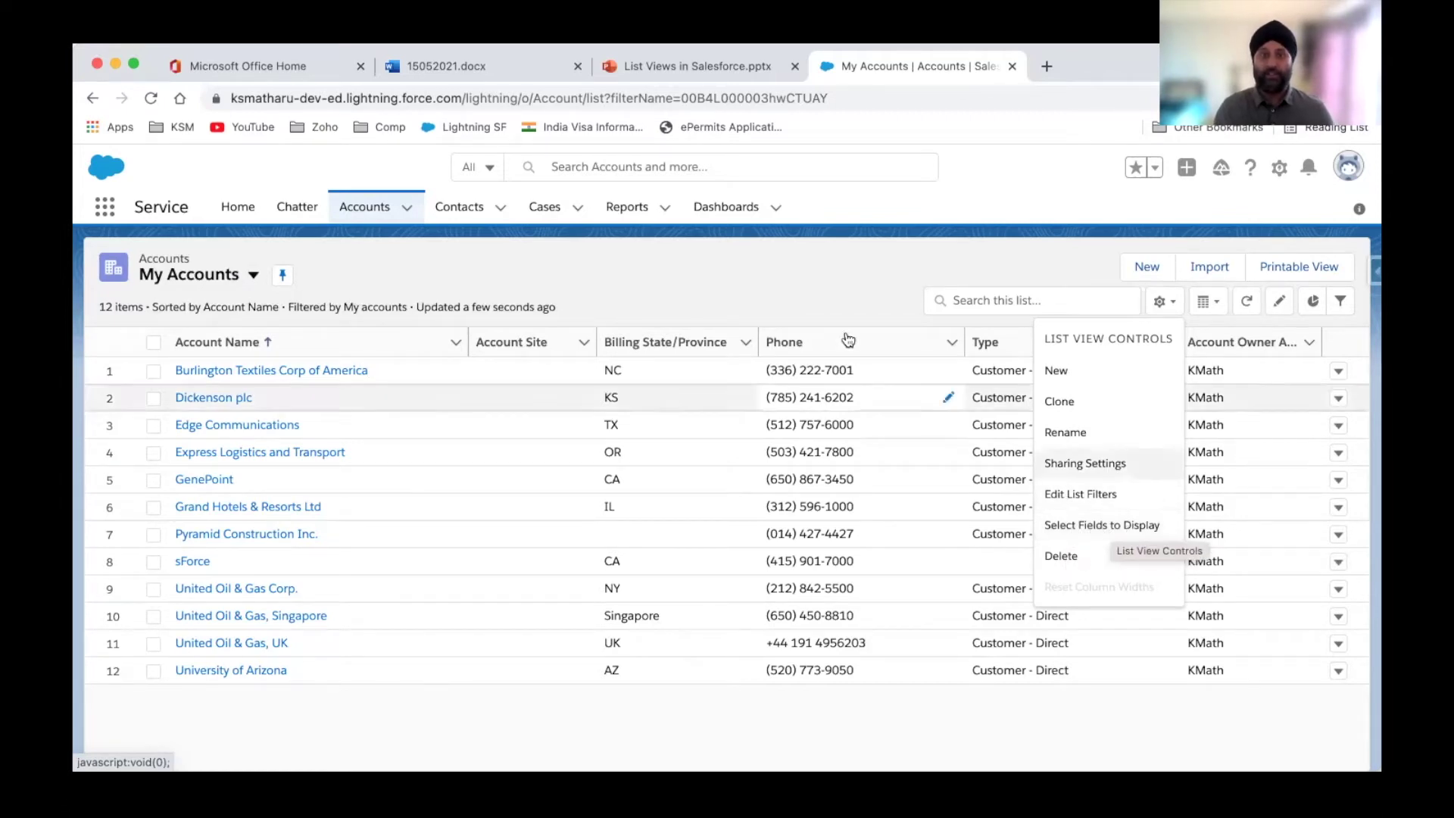
left_click(778, 285)
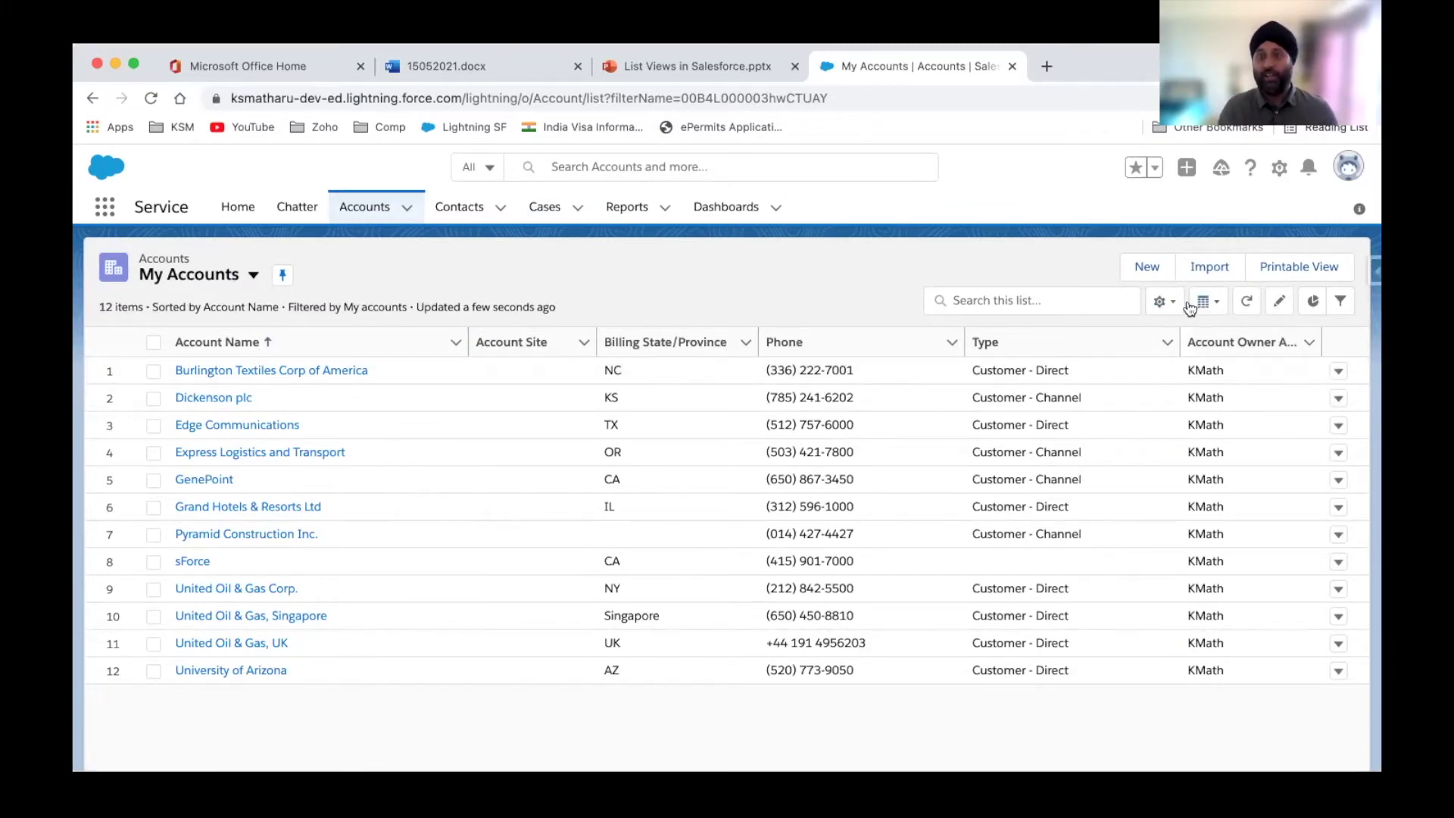
left_click(1163, 301)
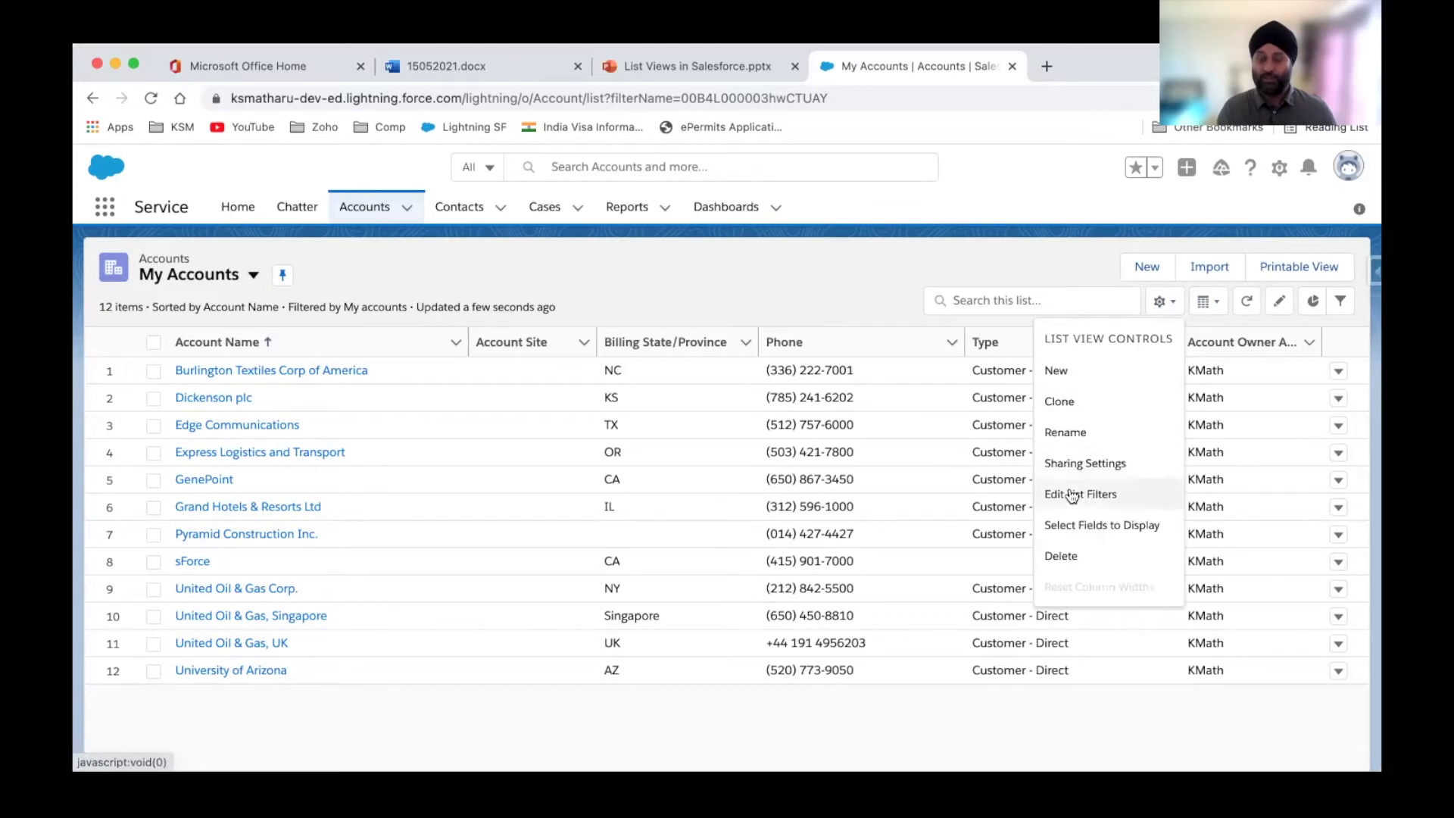
left_click(1073, 526)
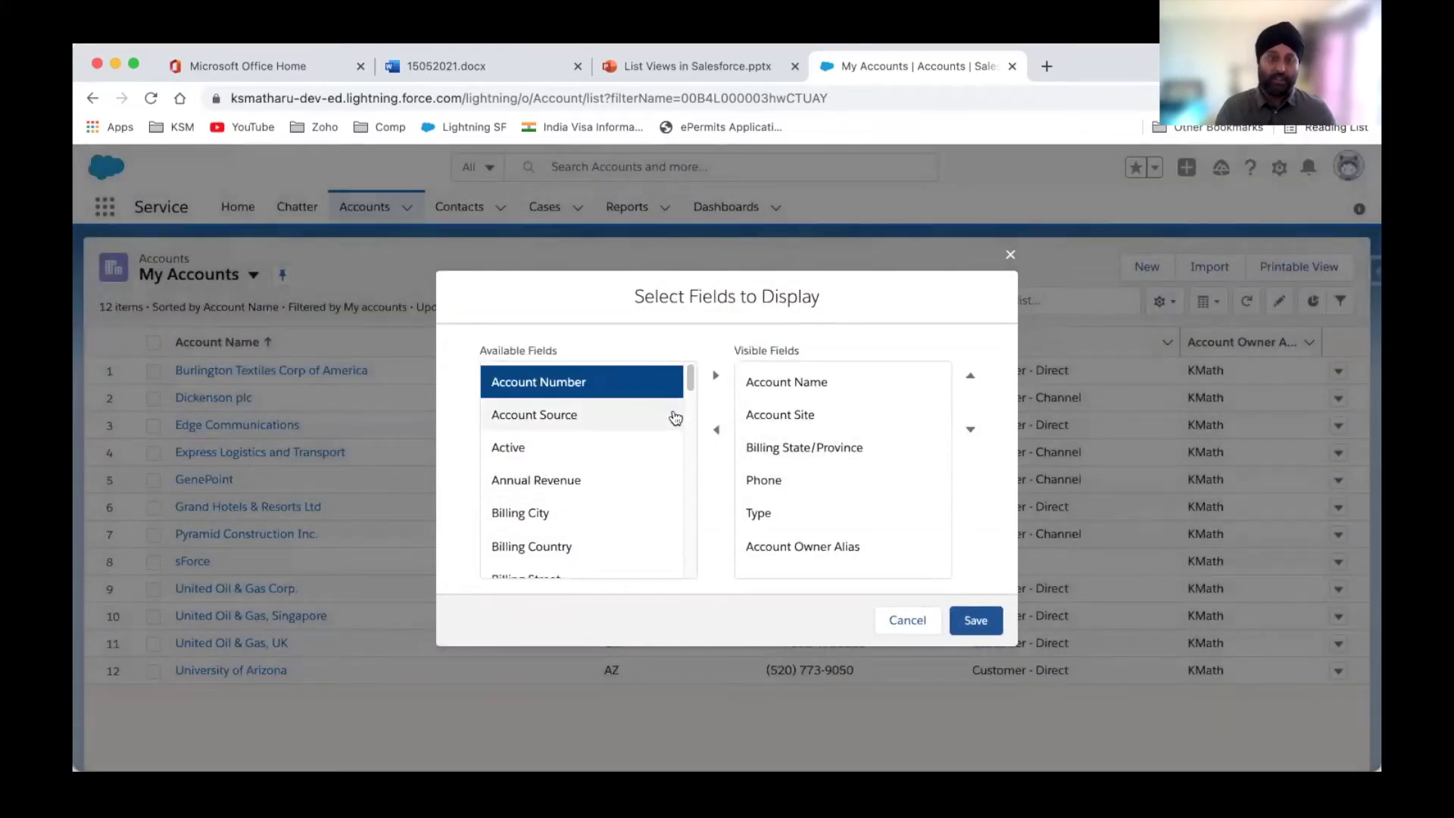
left_click_drag(687, 380, 690, 397)
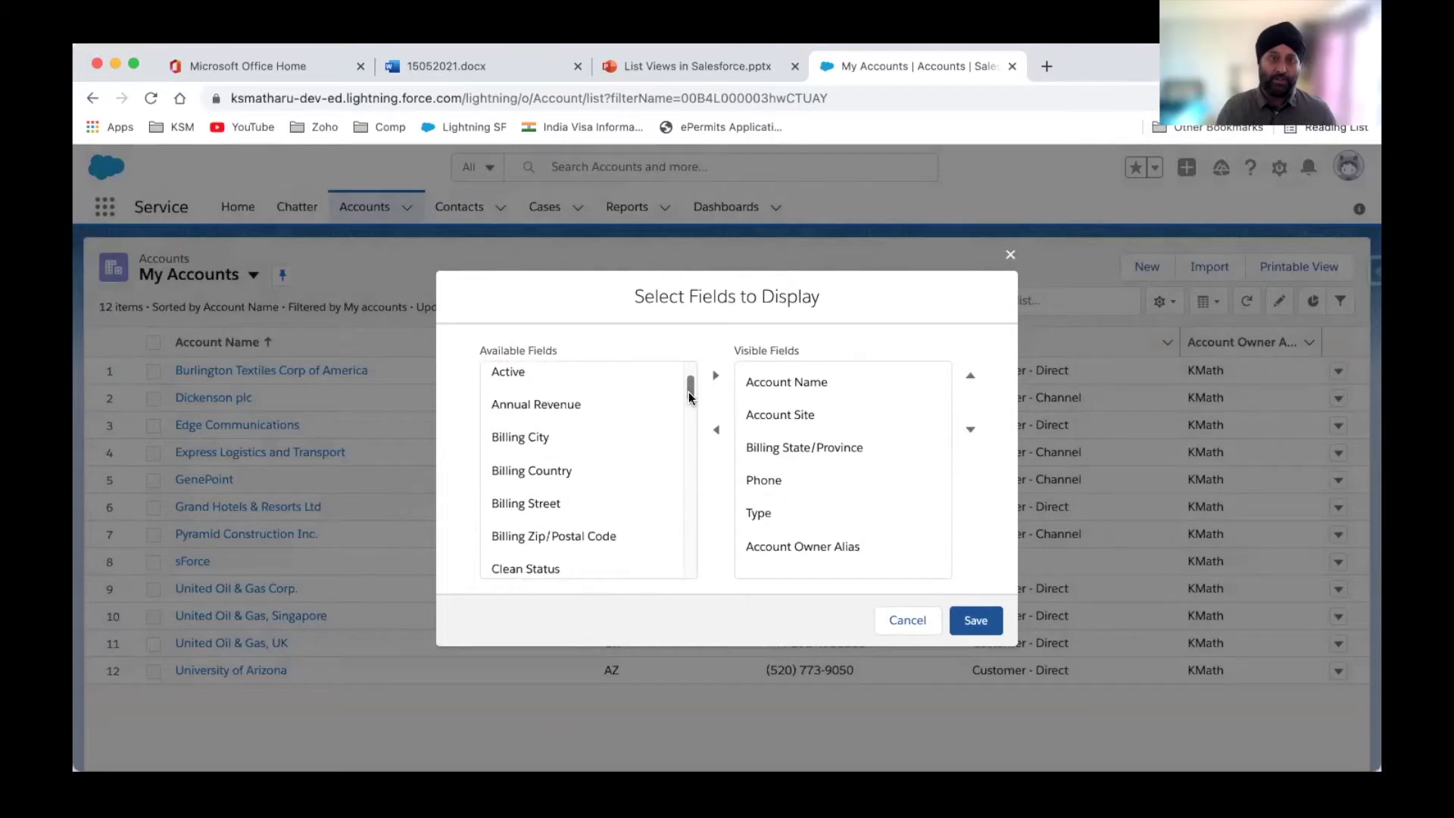
left_click(550, 384)
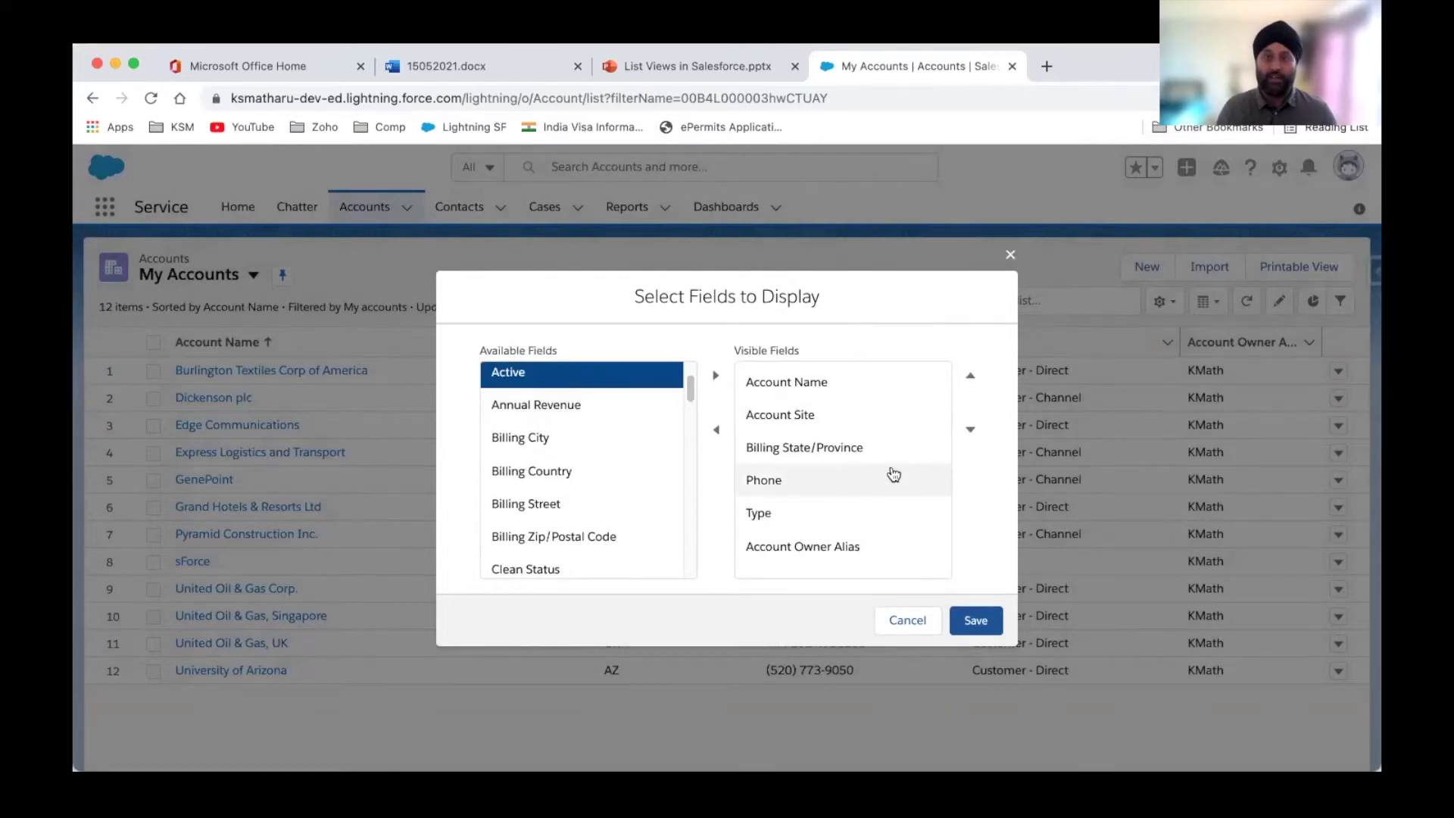
left_click(972, 376)
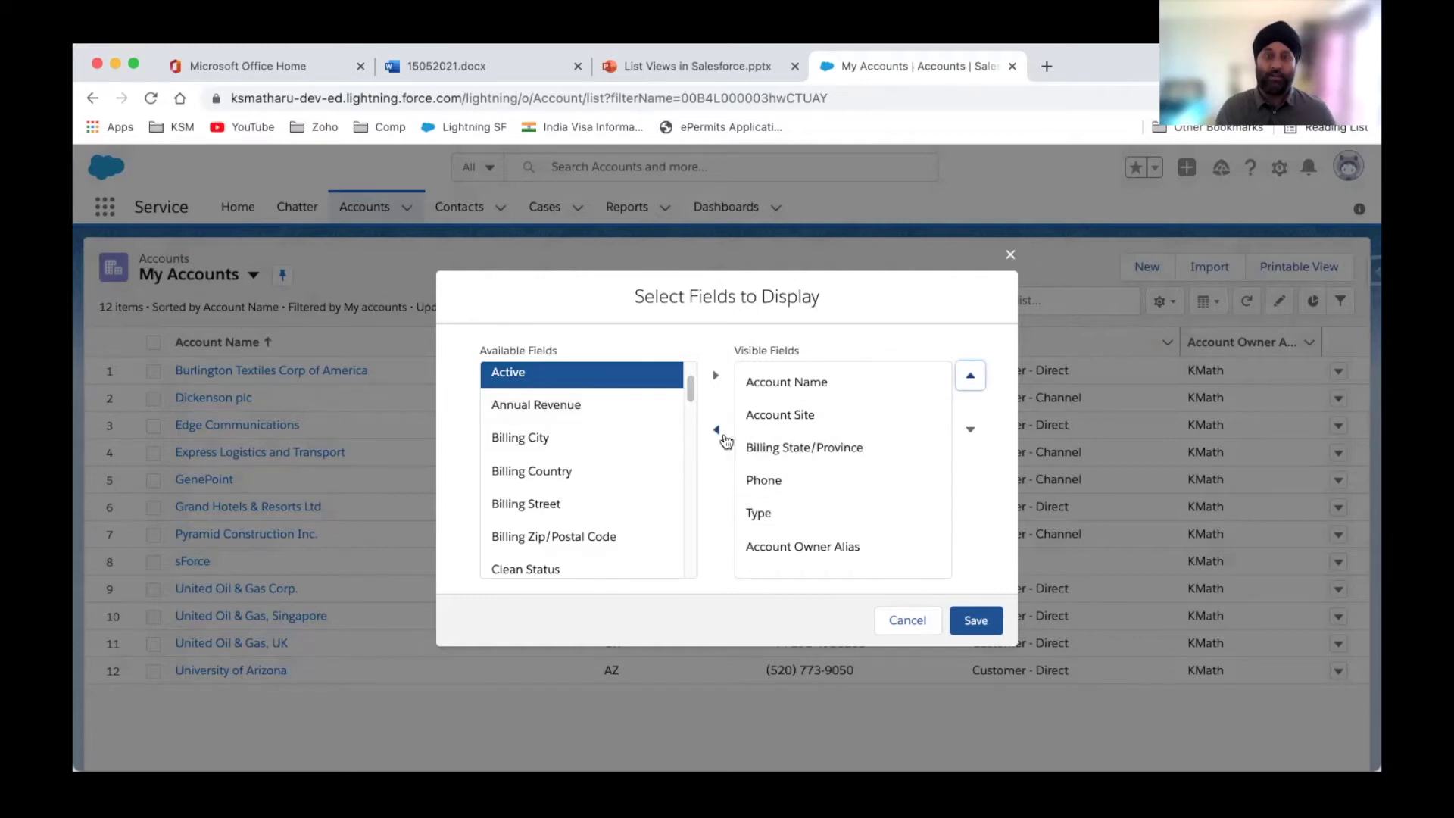
left_click(716, 378)
left_click(717, 378)
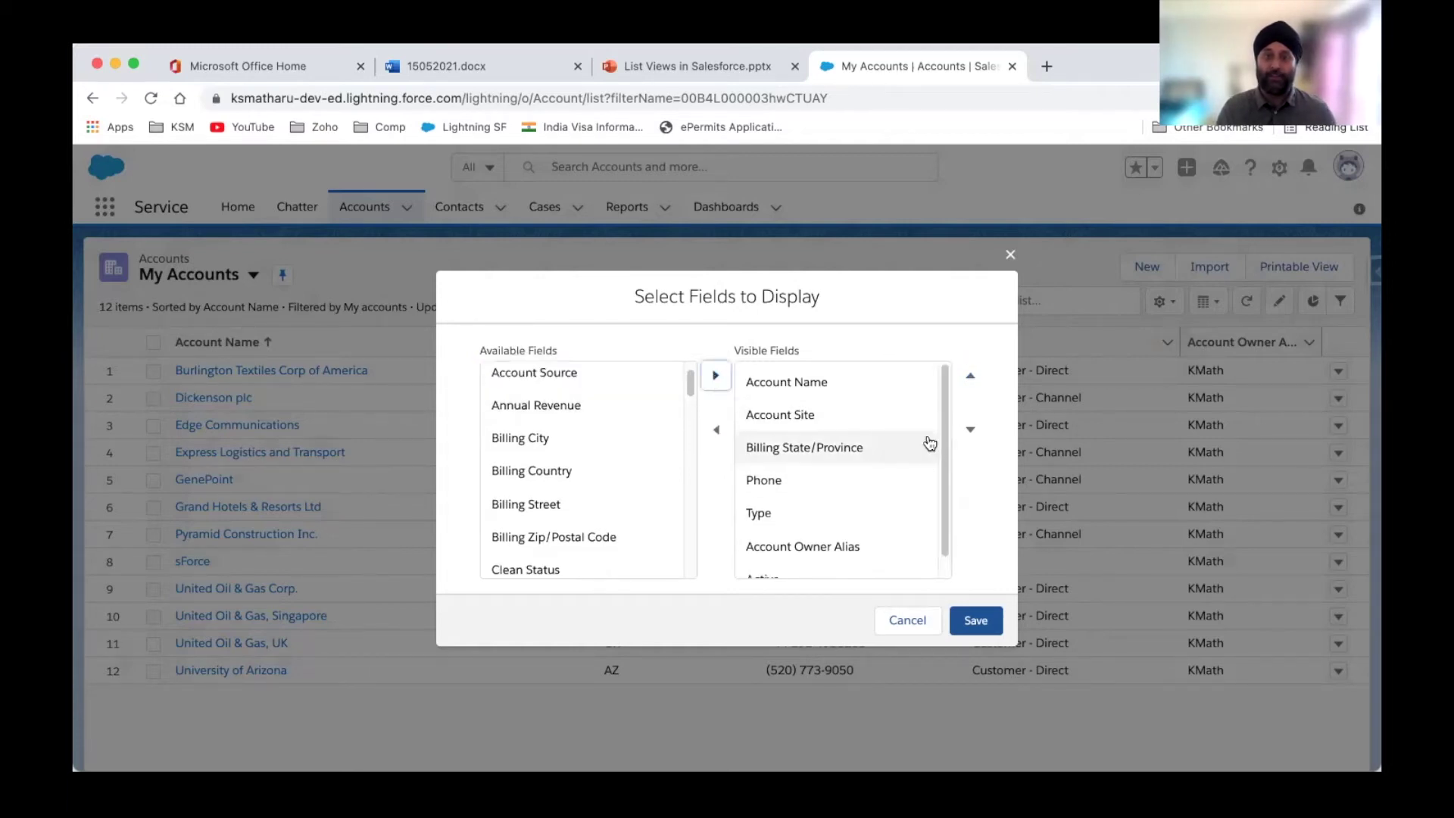
scroll(935, 517, "down", 1)
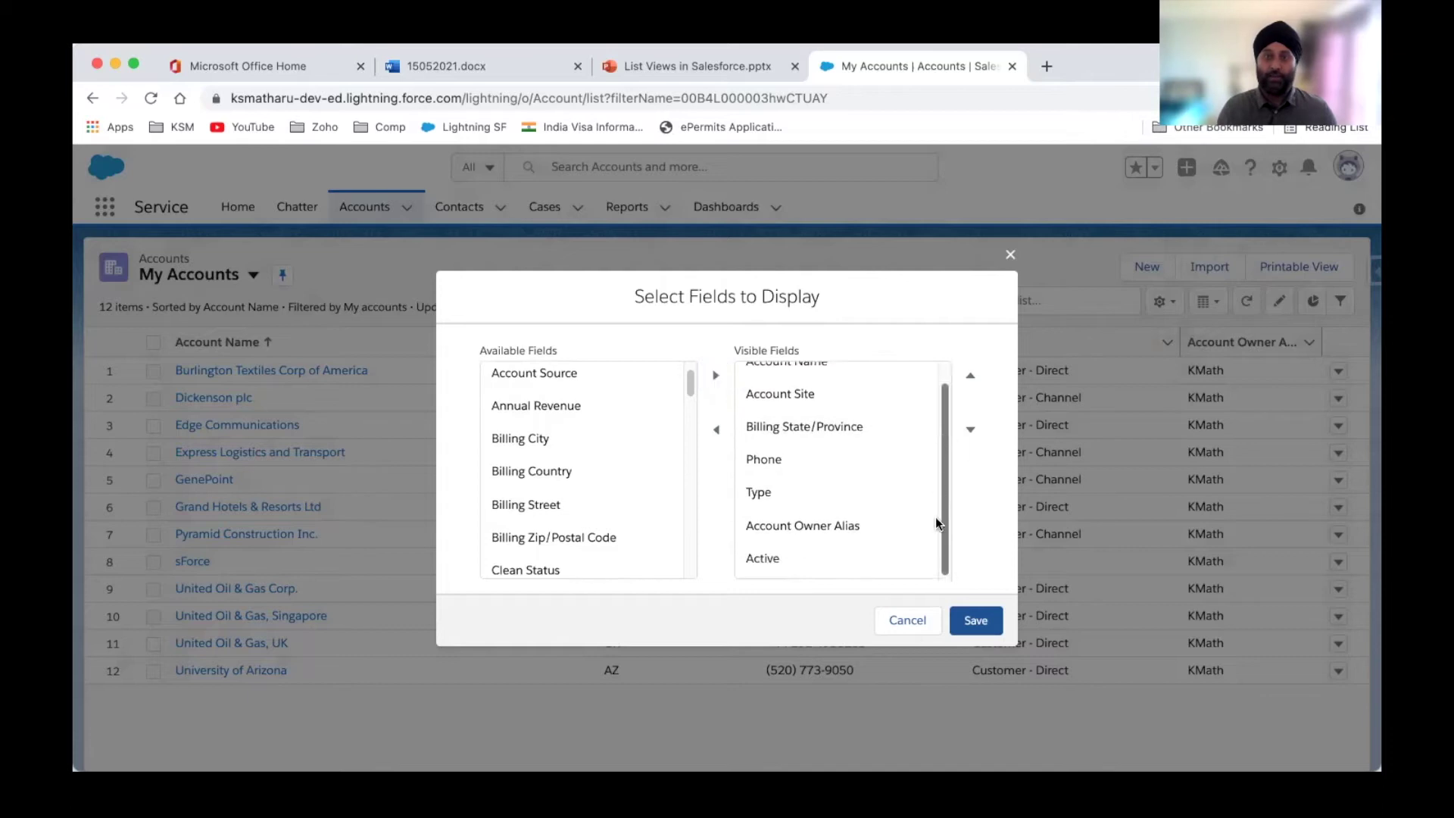
left_click(577, 410)
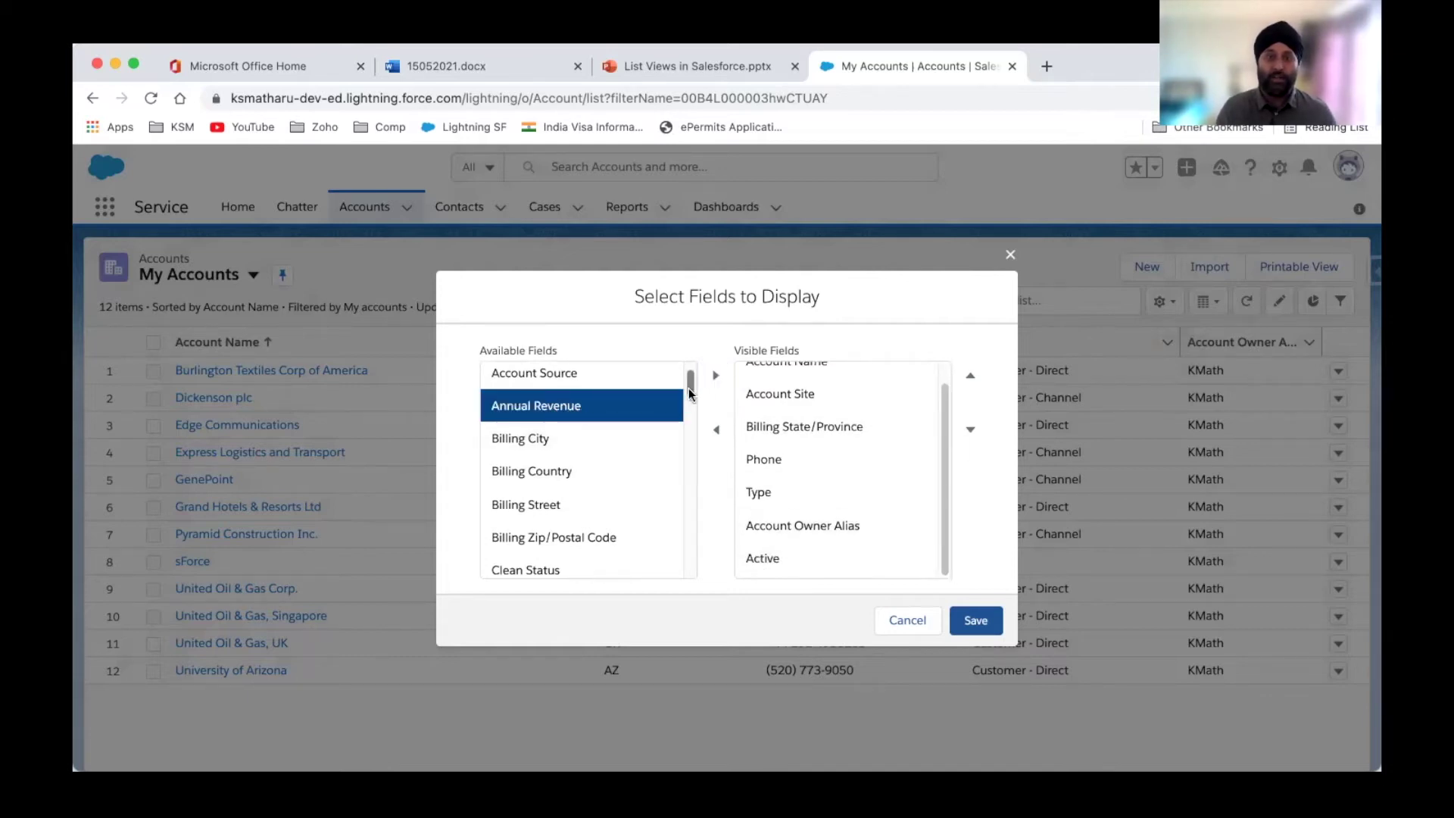
left_click(709, 374)
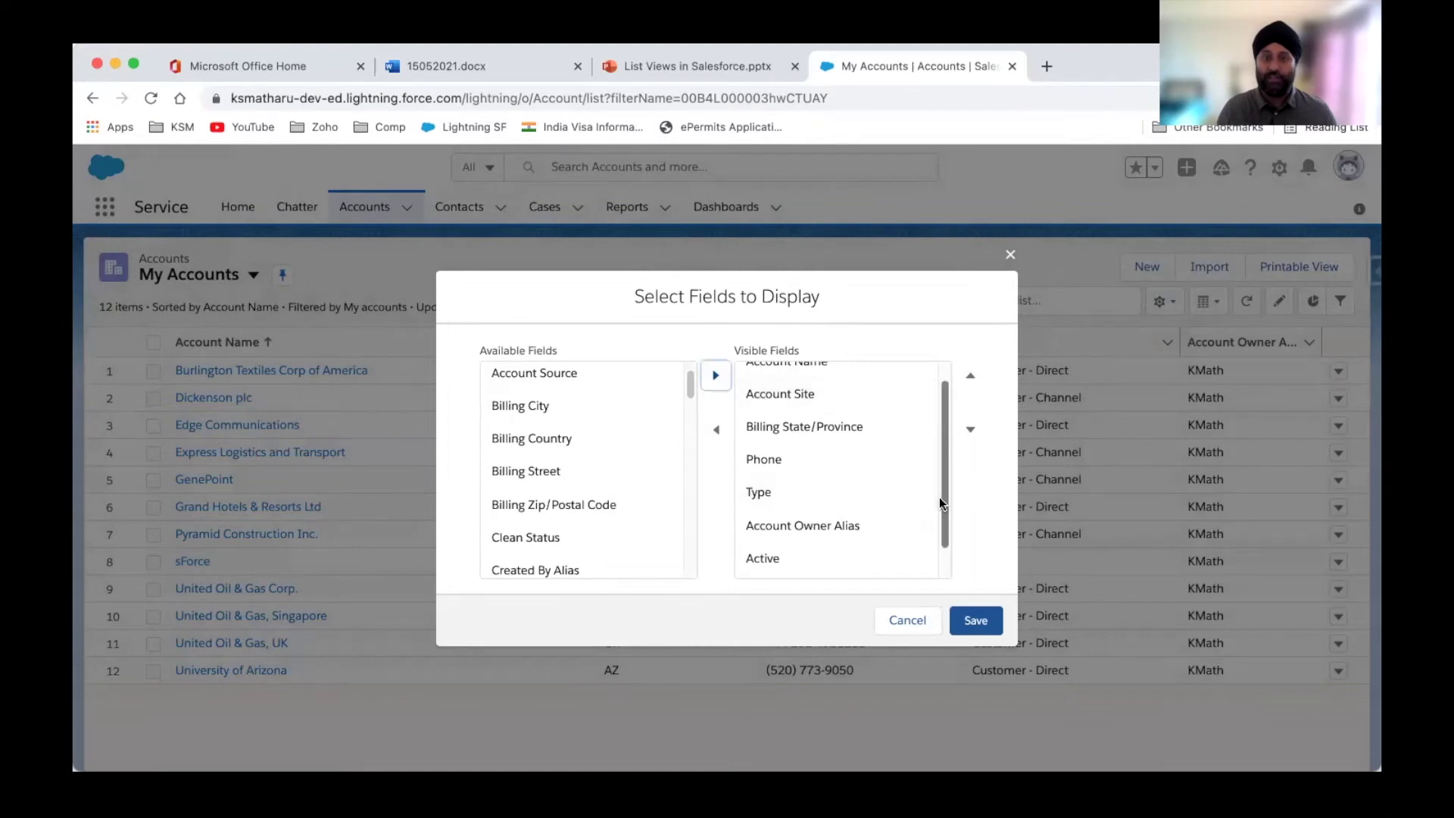
Step: Move Account Owner Alias below Annual Revenue in the order of visible fields
left_click(783, 535)
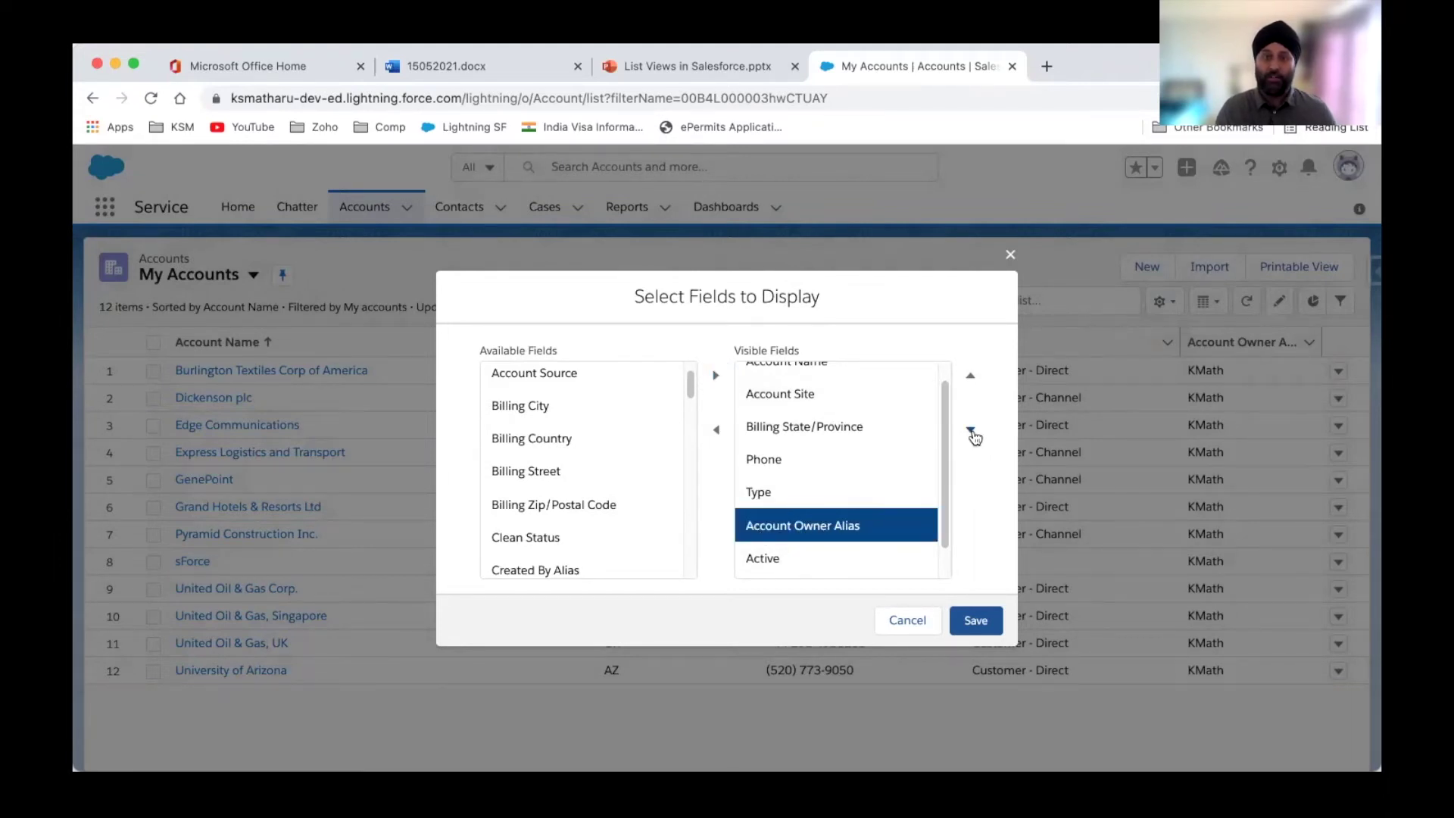
left_click(972, 431)
left_click(972, 432)
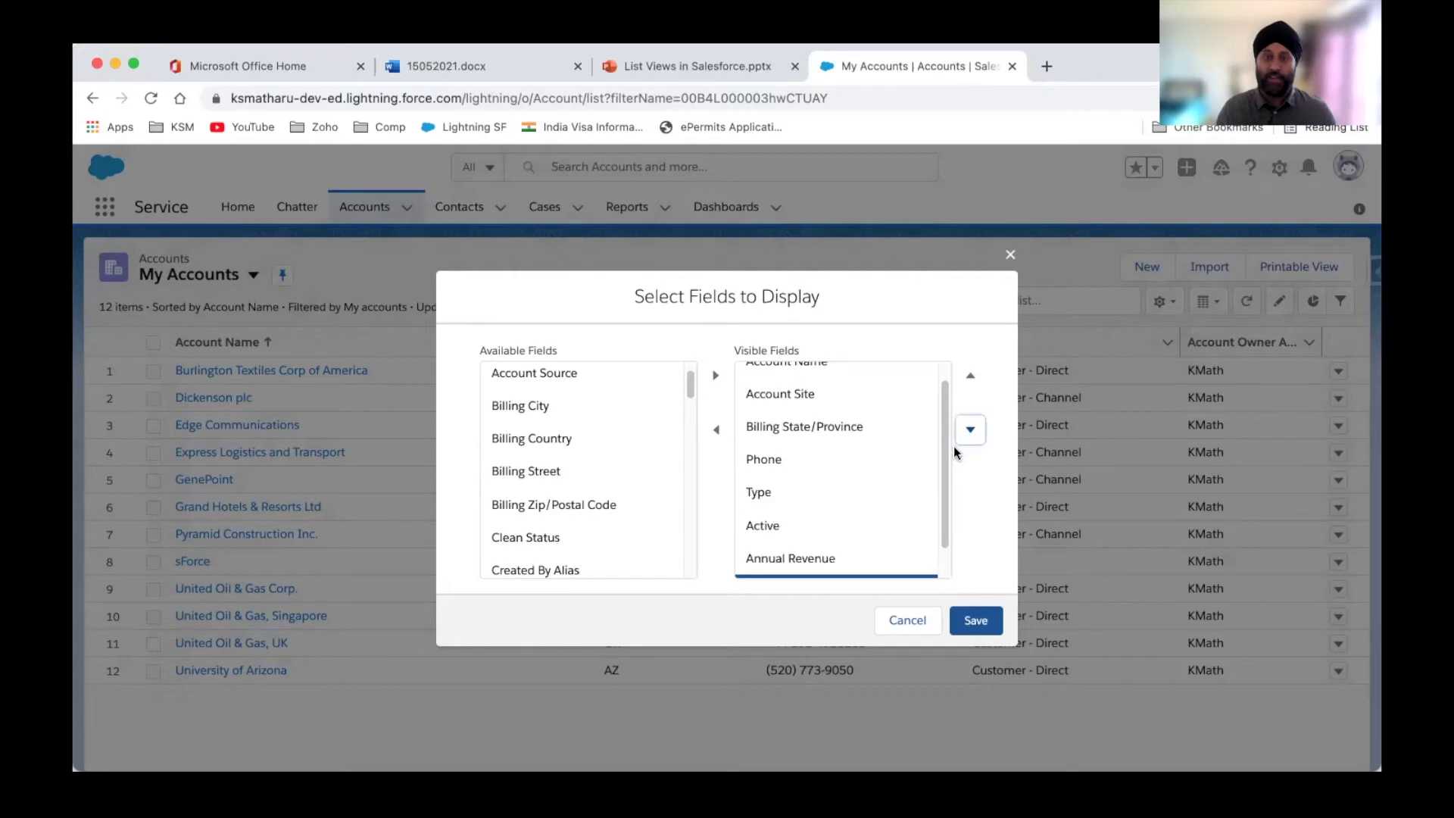
scroll(947, 459, "up", 2)
Step: Move Billing State/Province to the end of the visible fields and save the field selection
left_click(813, 451)
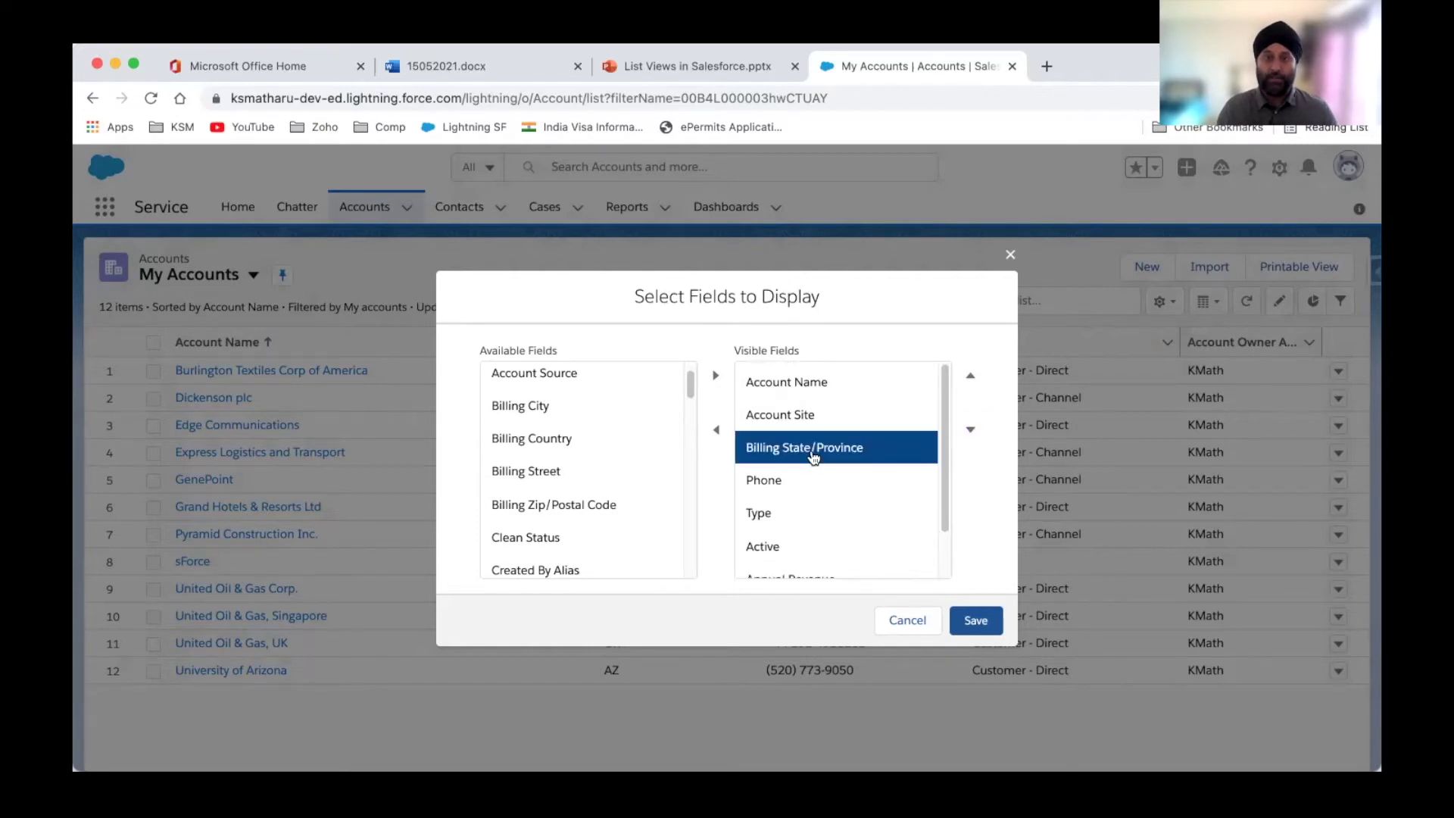
left_click(972, 431)
left_click(972, 430)
left_click(972, 430)
left_click(973, 431)
left_click(973, 430)
left_click(977, 623)
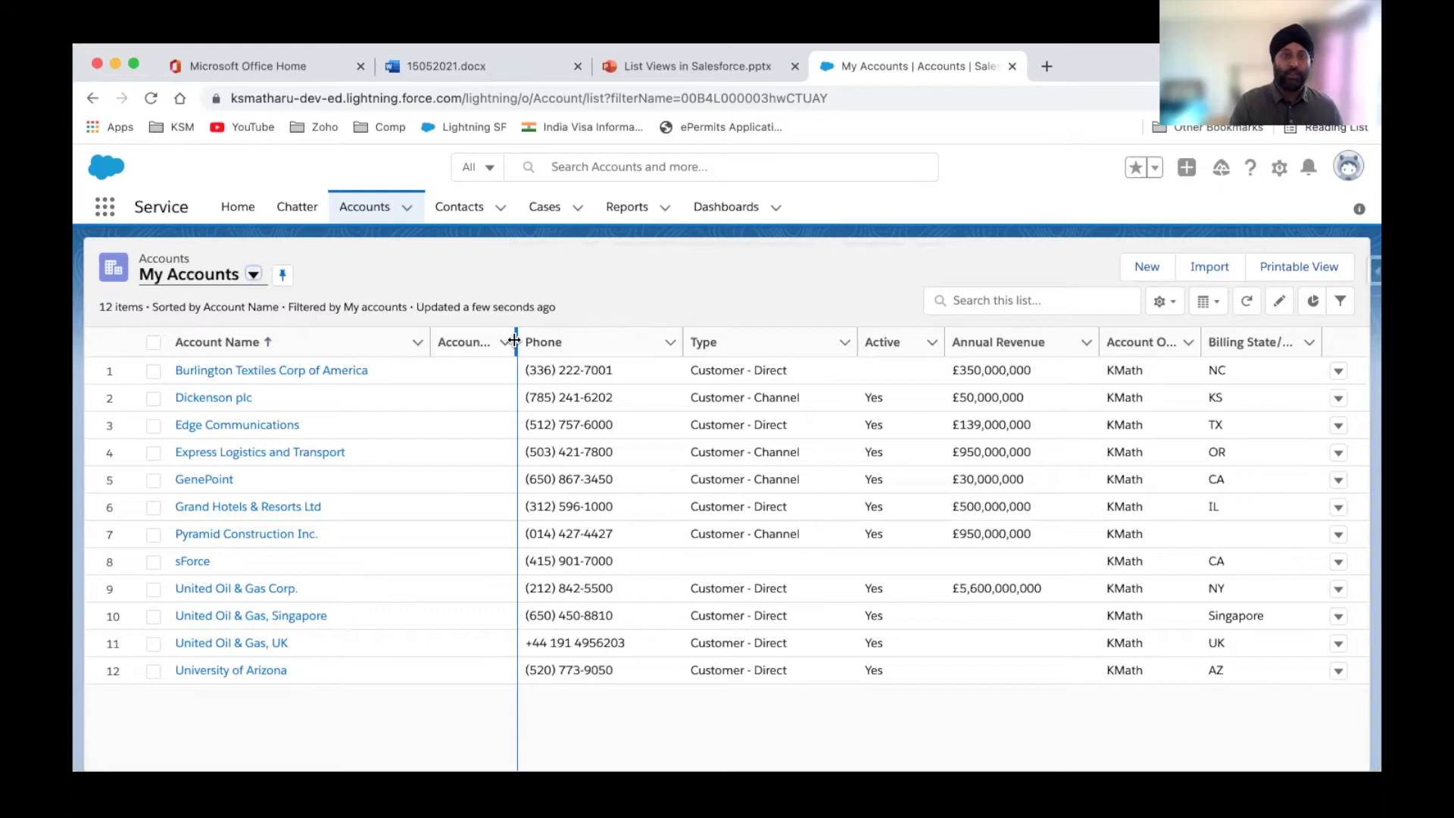
Step: Widen the Account Site column and narrow the Account Name column in the My Accounts list
left_click_drag(516, 337, 569, 334)
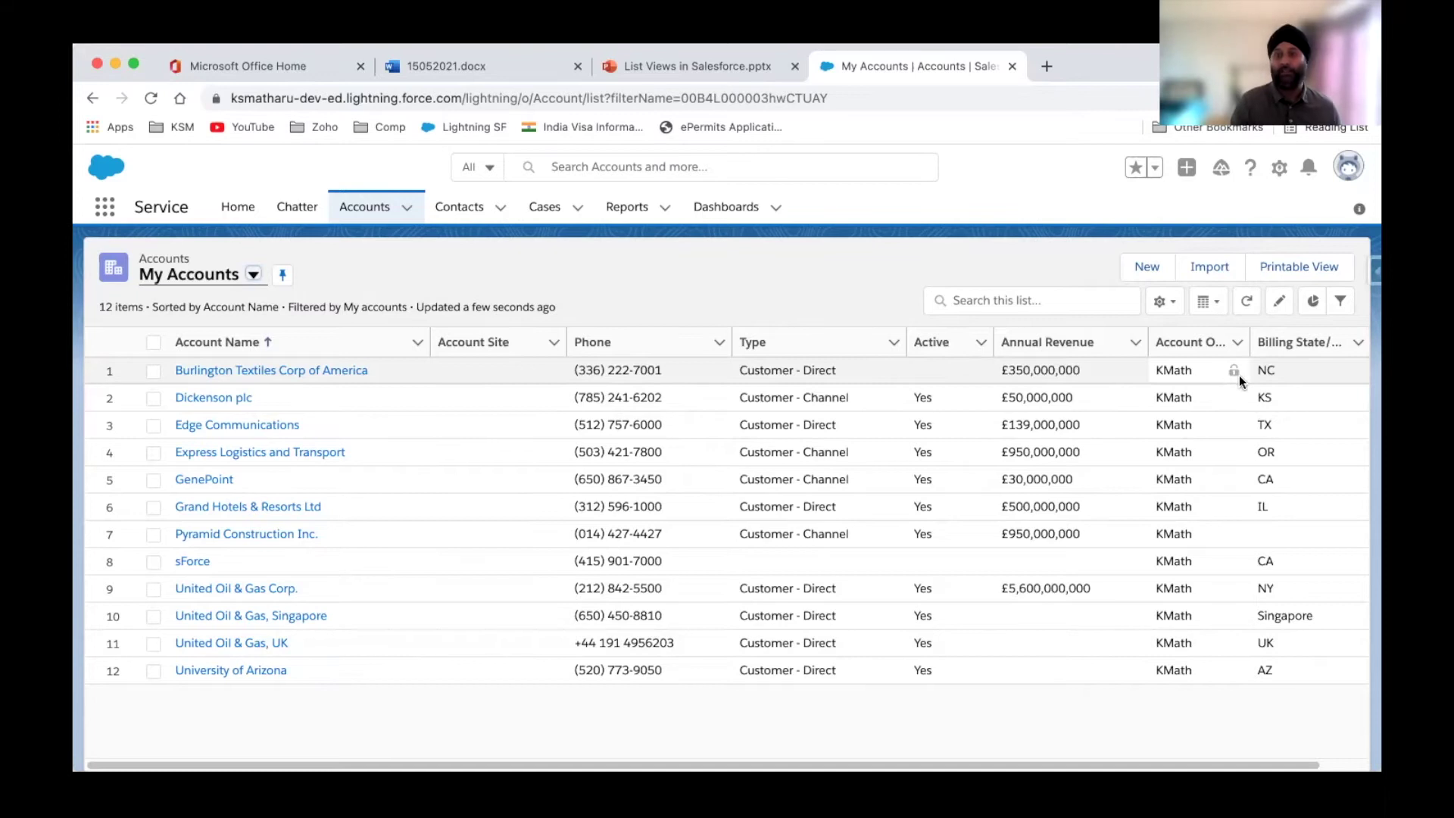
left_click(1297, 342)
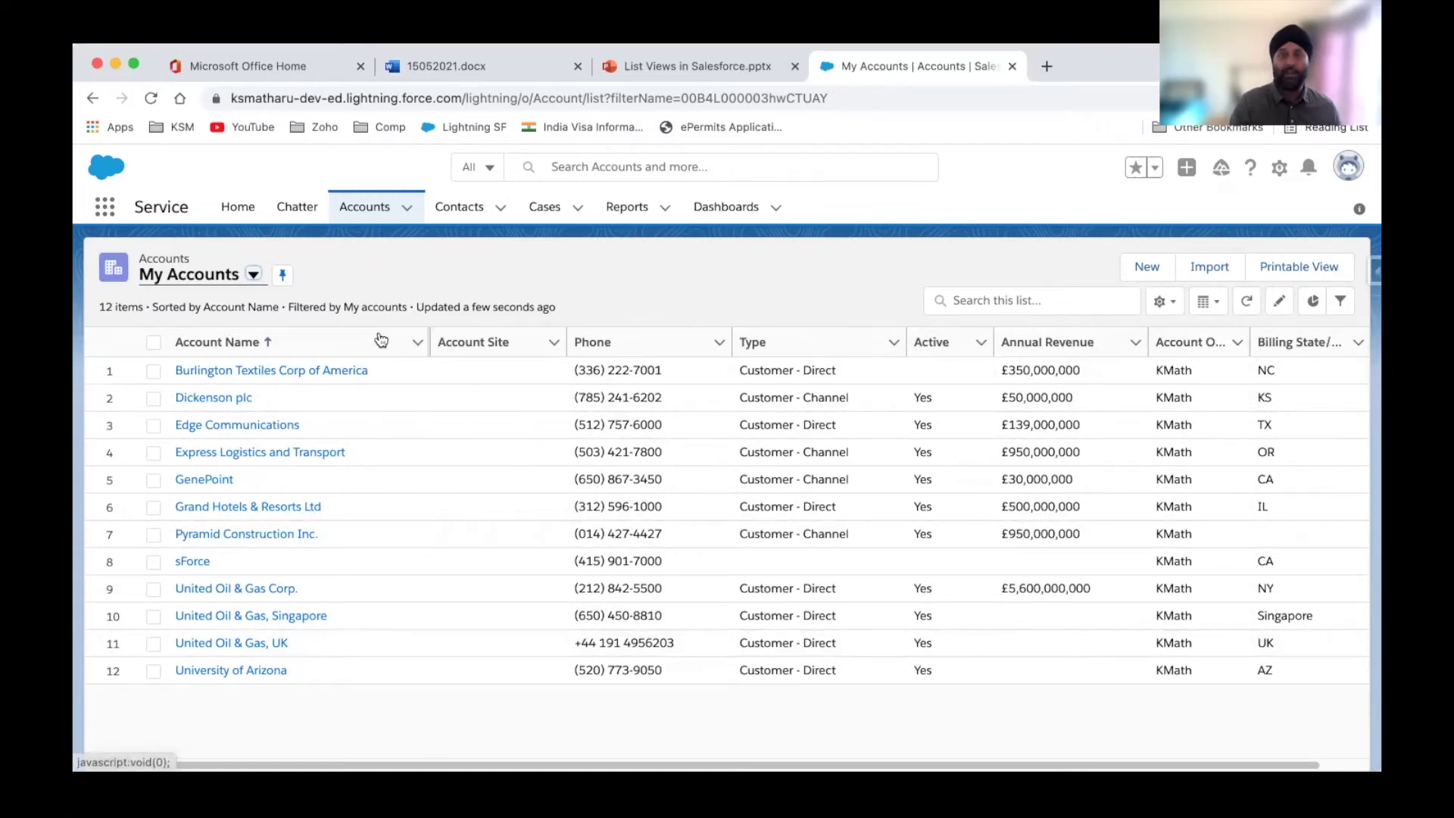
left_click_drag(431, 327, 381, 327)
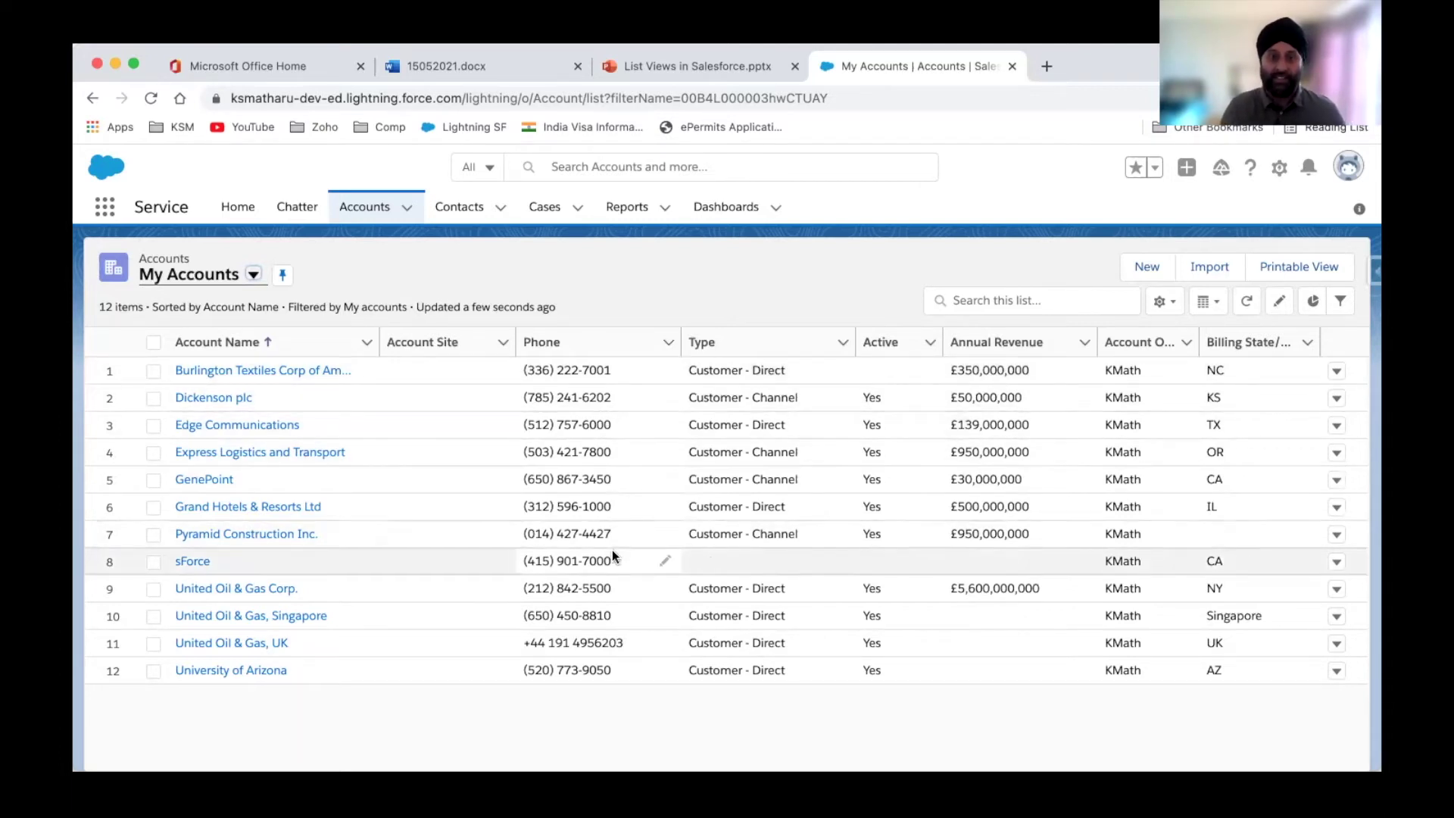
Step: Edit Dickenson plc's phone number inline so that its last digit is 0, and save the change
left_click(664, 399)
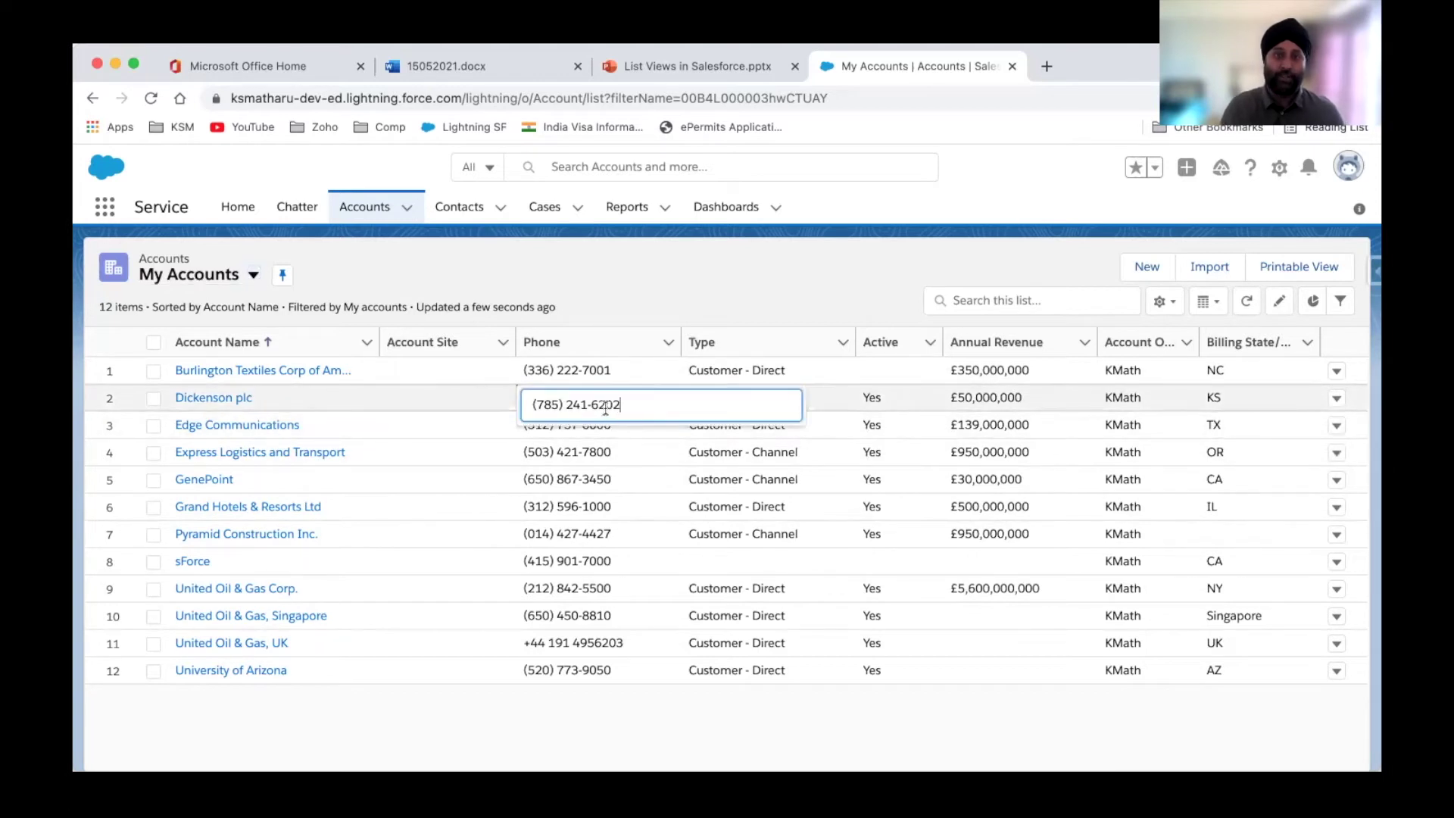
key("BackSpace")
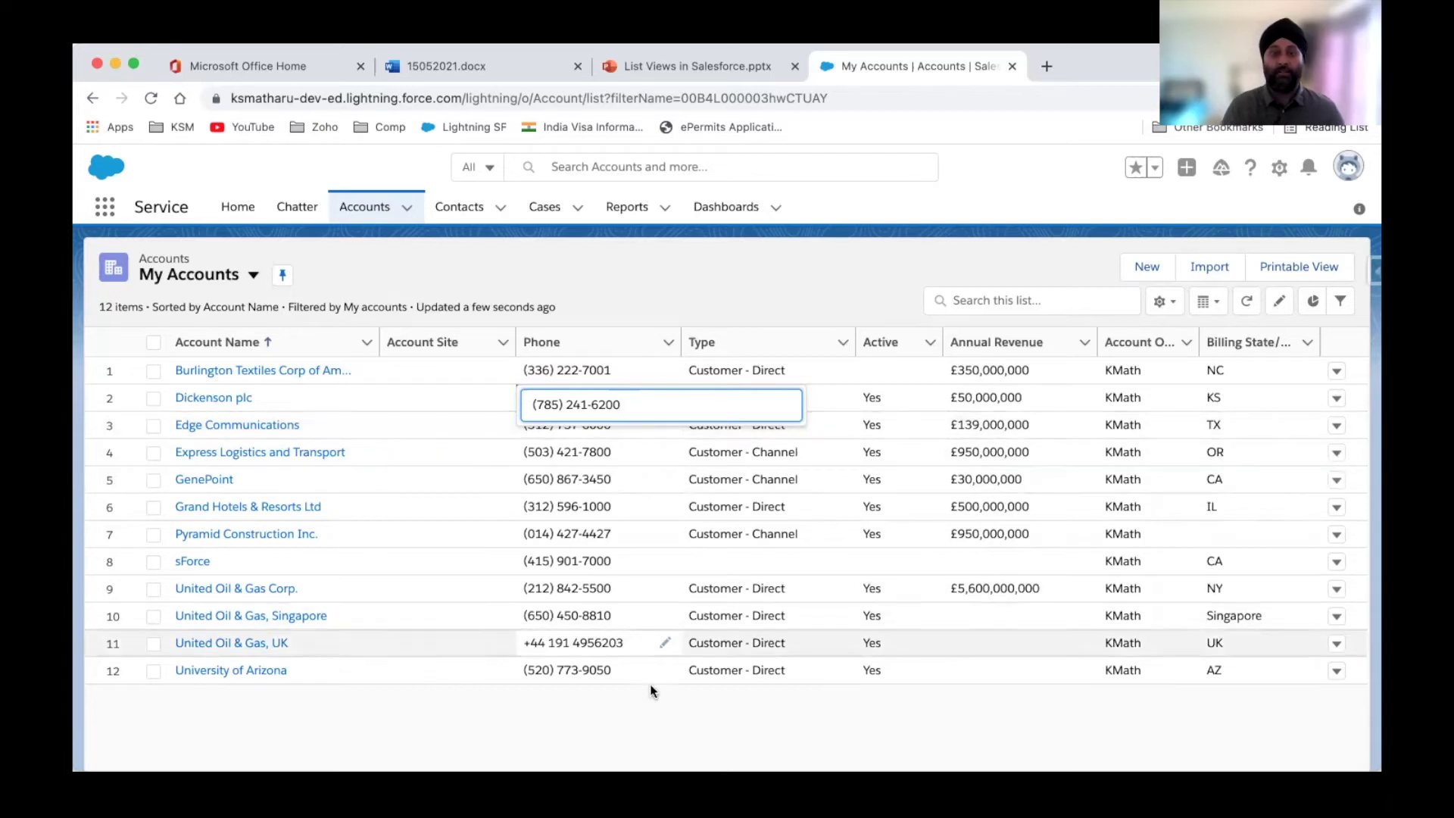
left_click(666, 708)
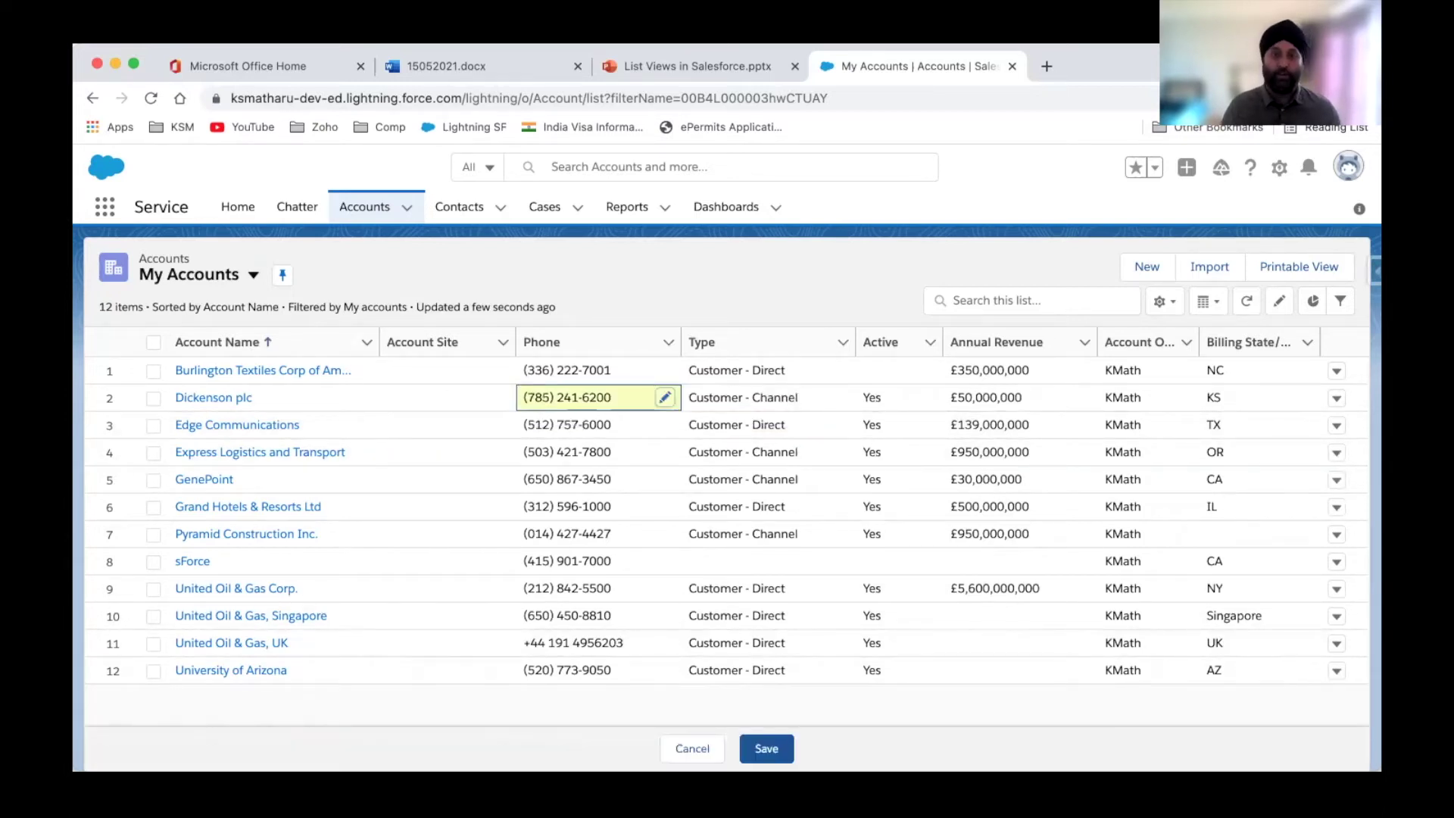
left_click(777, 750)
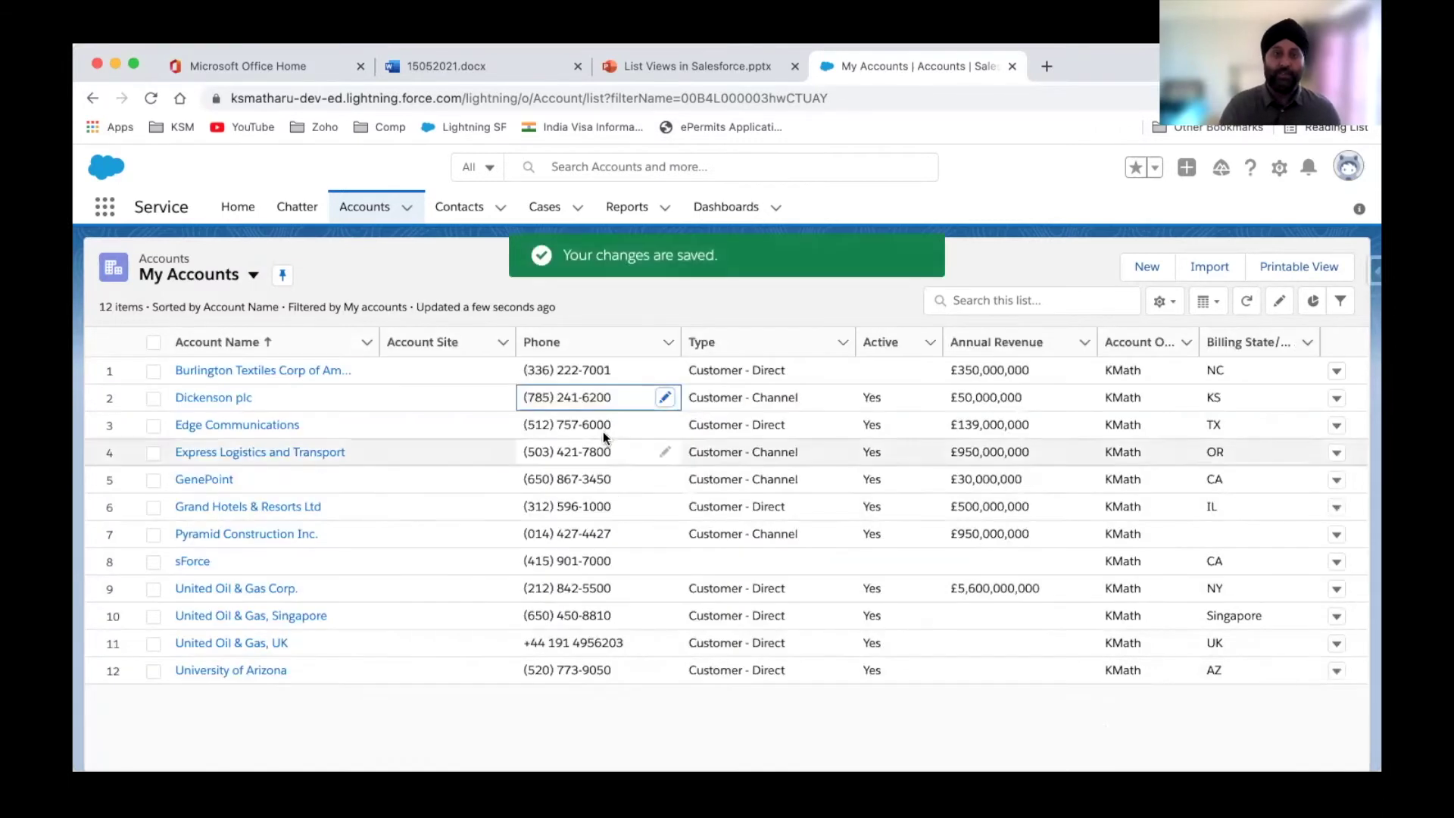
Step: Check the phone number in the details of the Dickenson plc account record, and return to the Accounts list
left_click(214, 406)
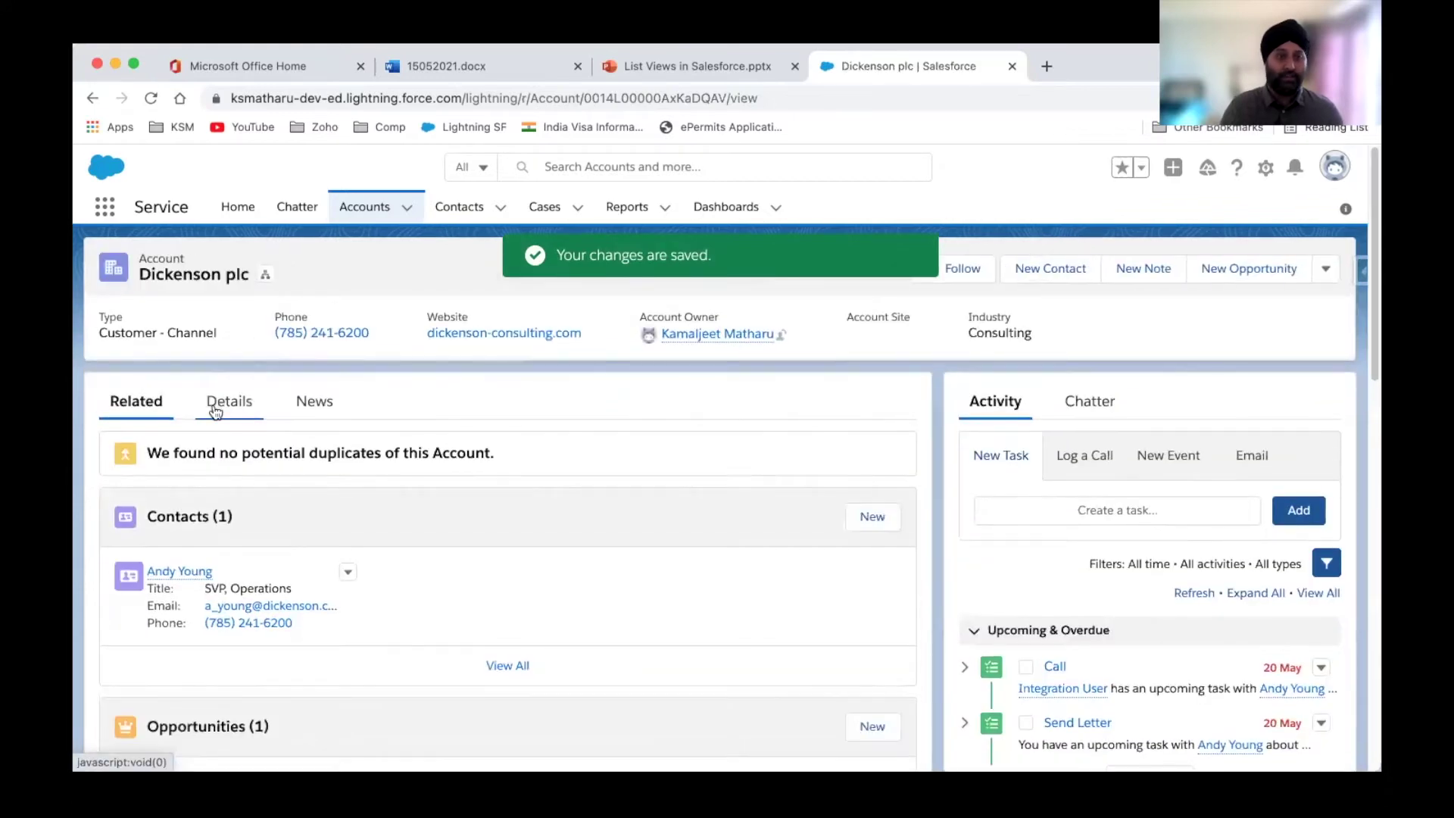
left_click(213, 403)
scroll(344, 621, "down", 3)
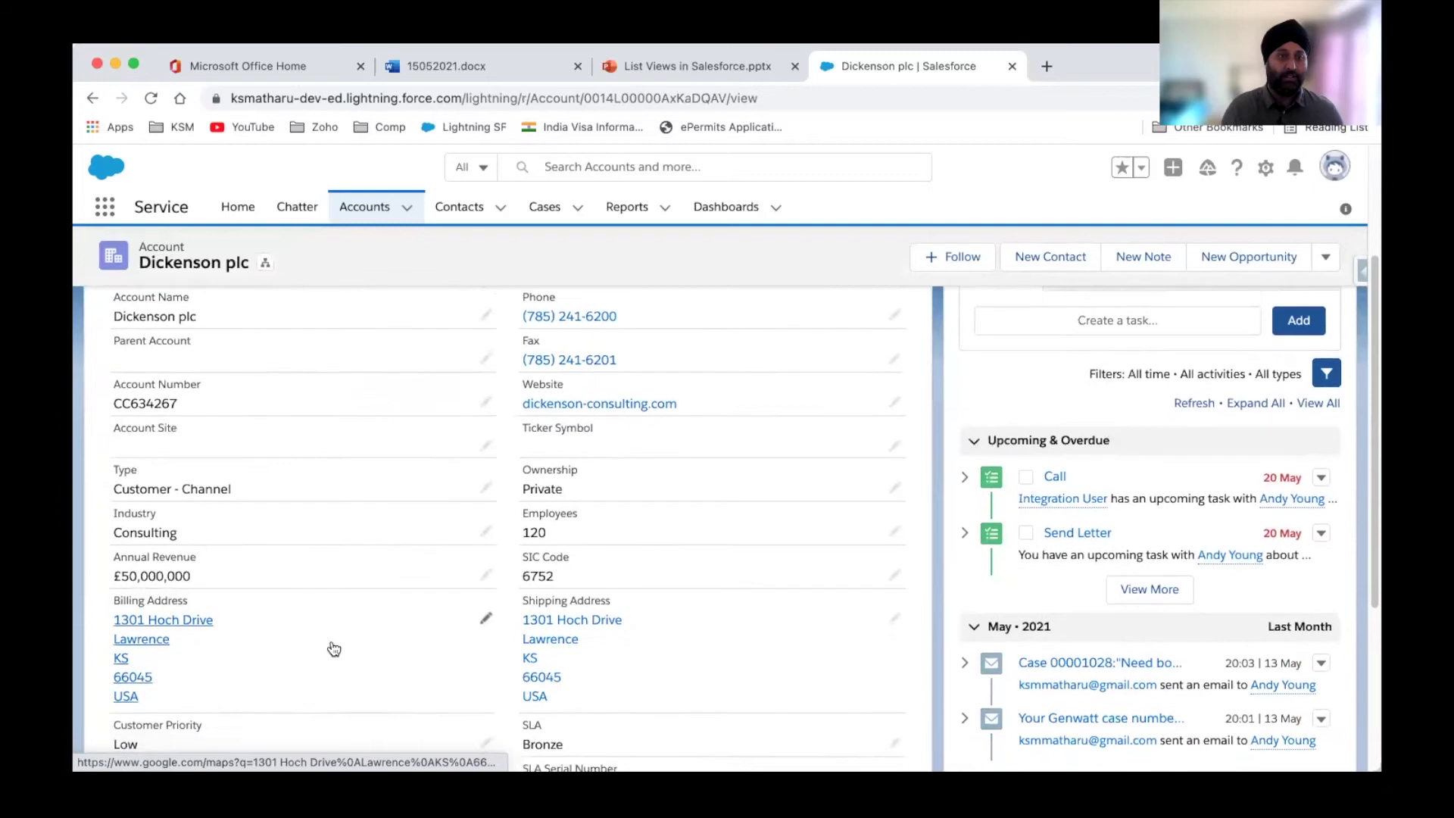
scroll(332, 644, "down", 2)
scroll(330, 641, "up", 5)
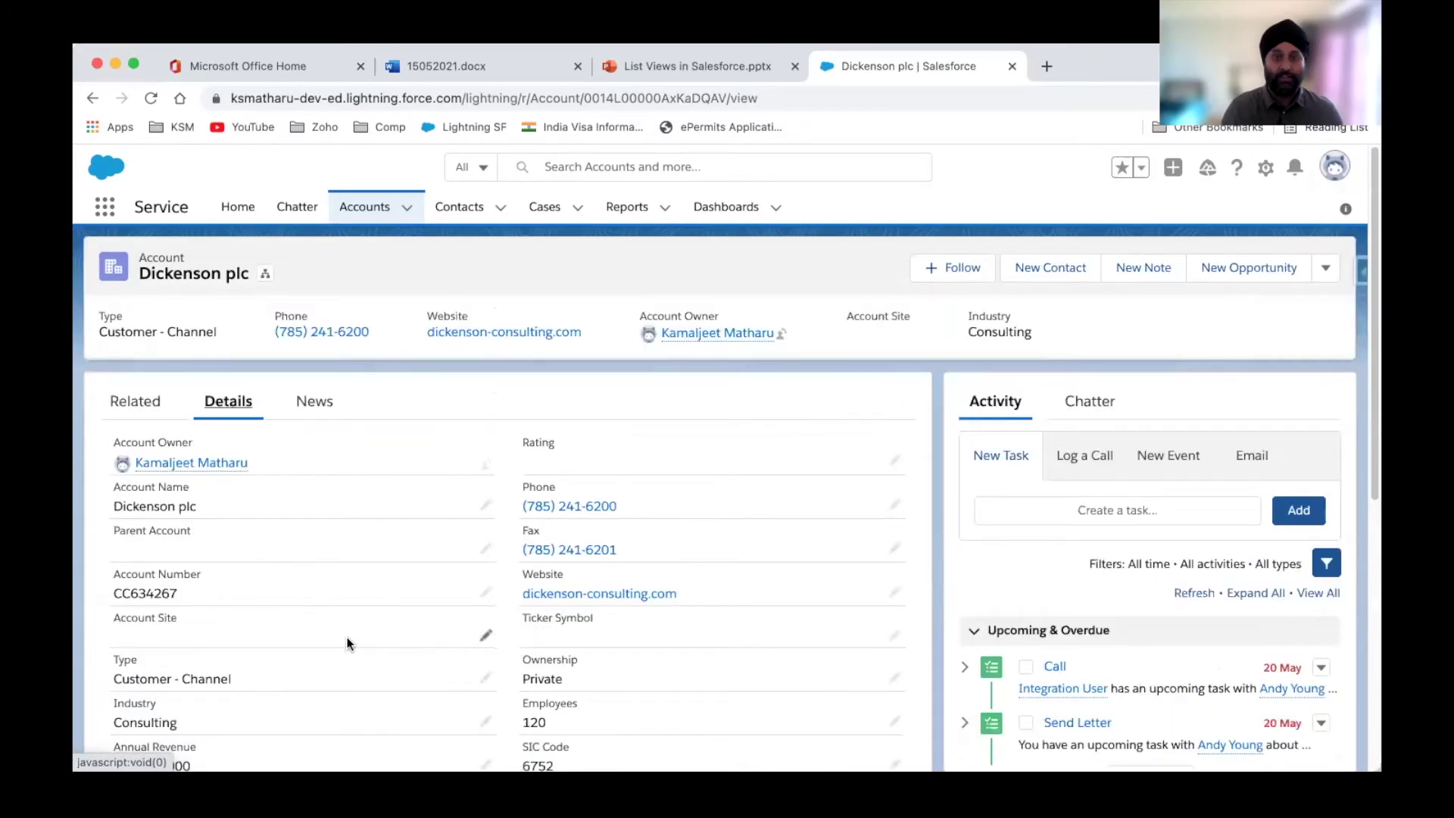
left_click_drag(620, 506, 523, 507)
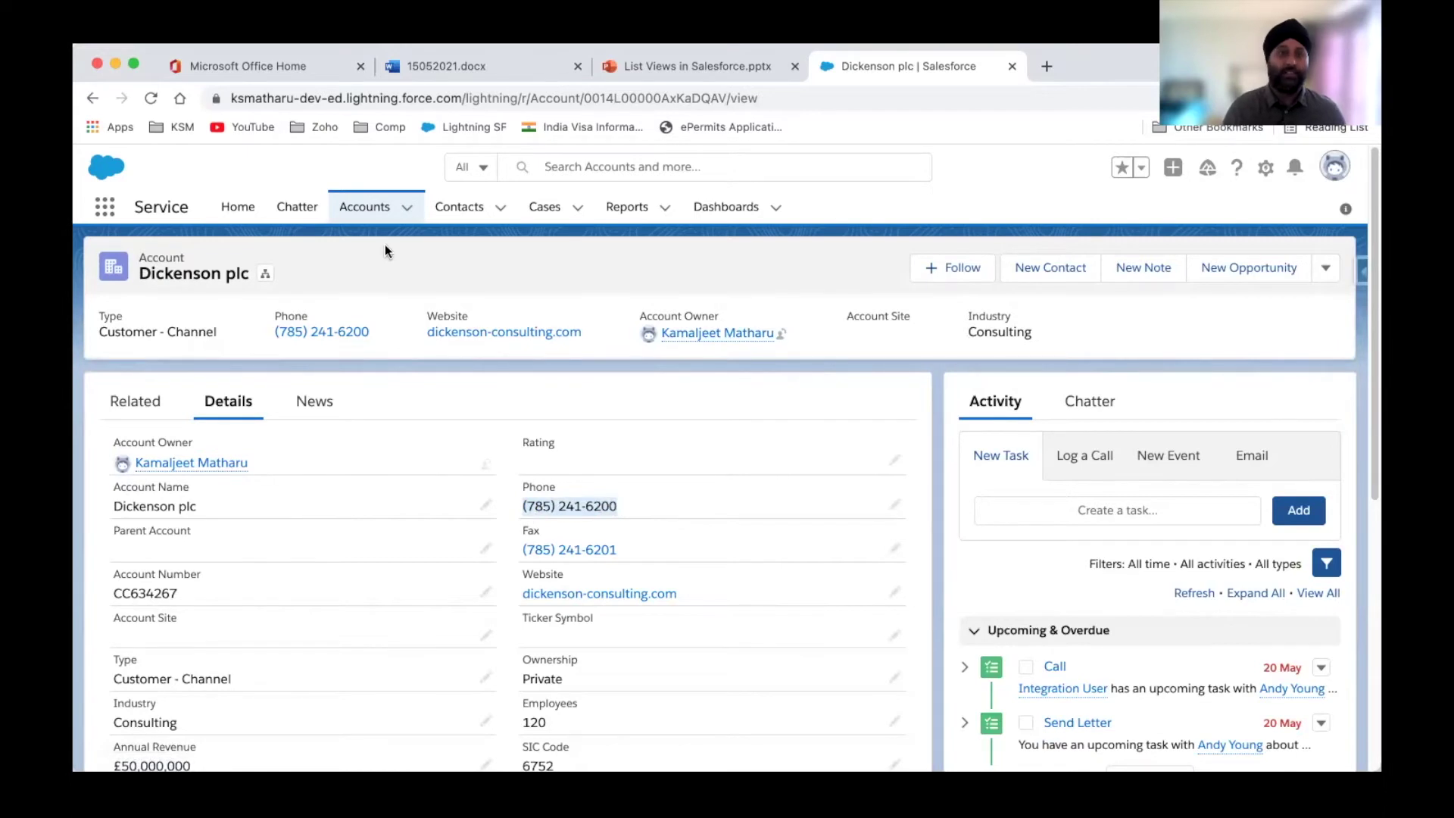
left_click(363, 215)
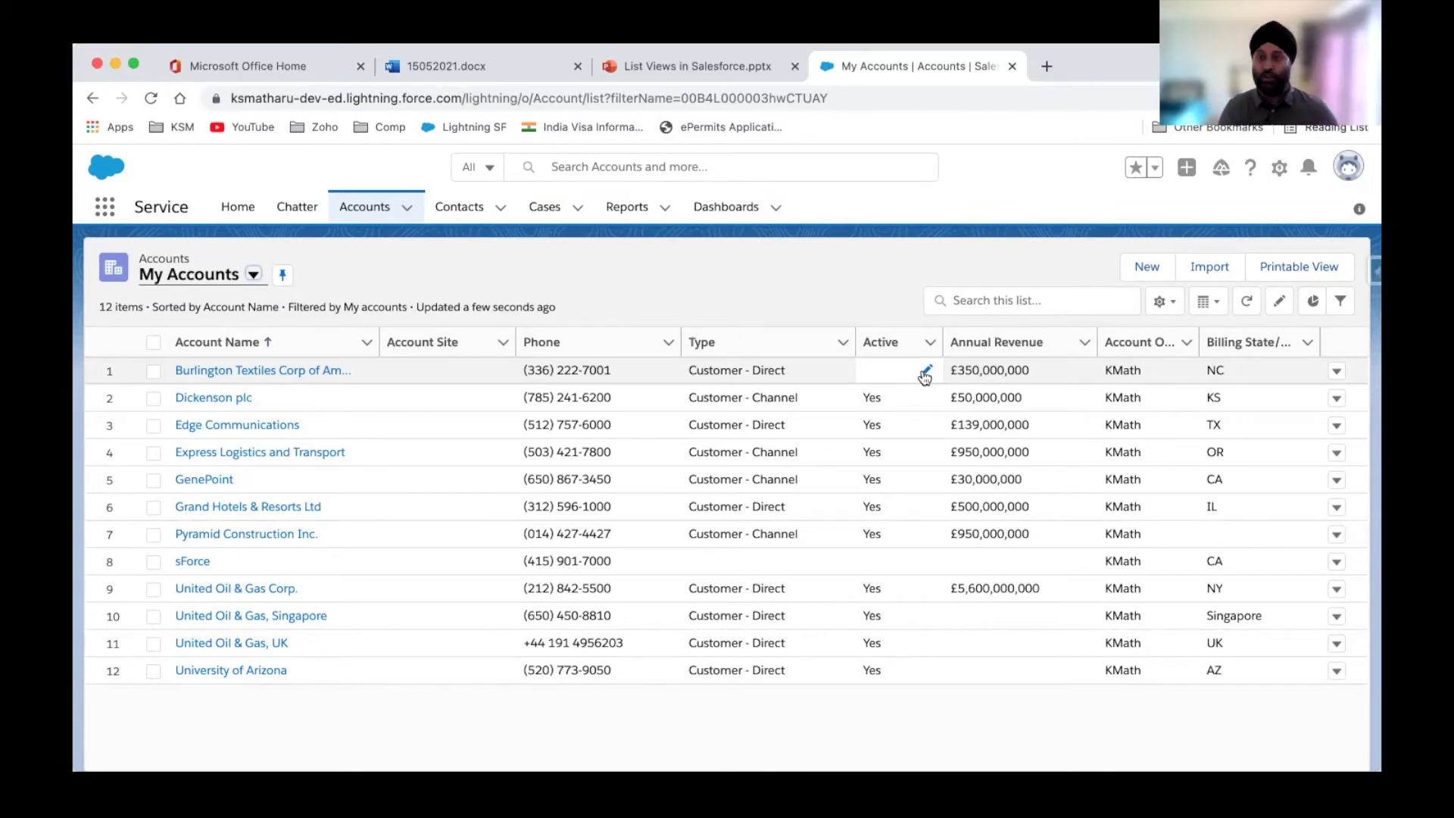
Step: Go to the Cases list and look through its available list views
left_click(550, 212)
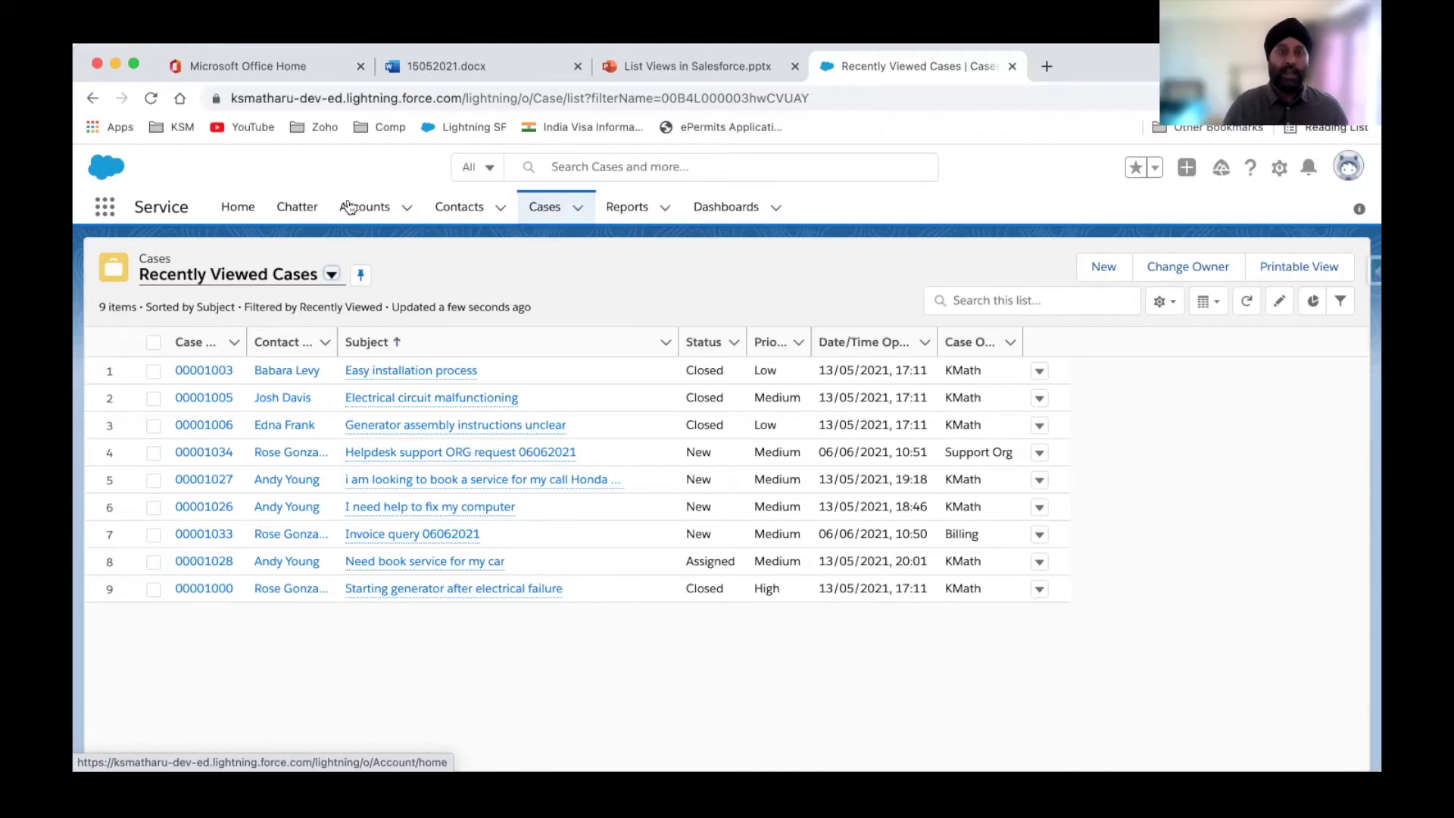
left_click(332, 274)
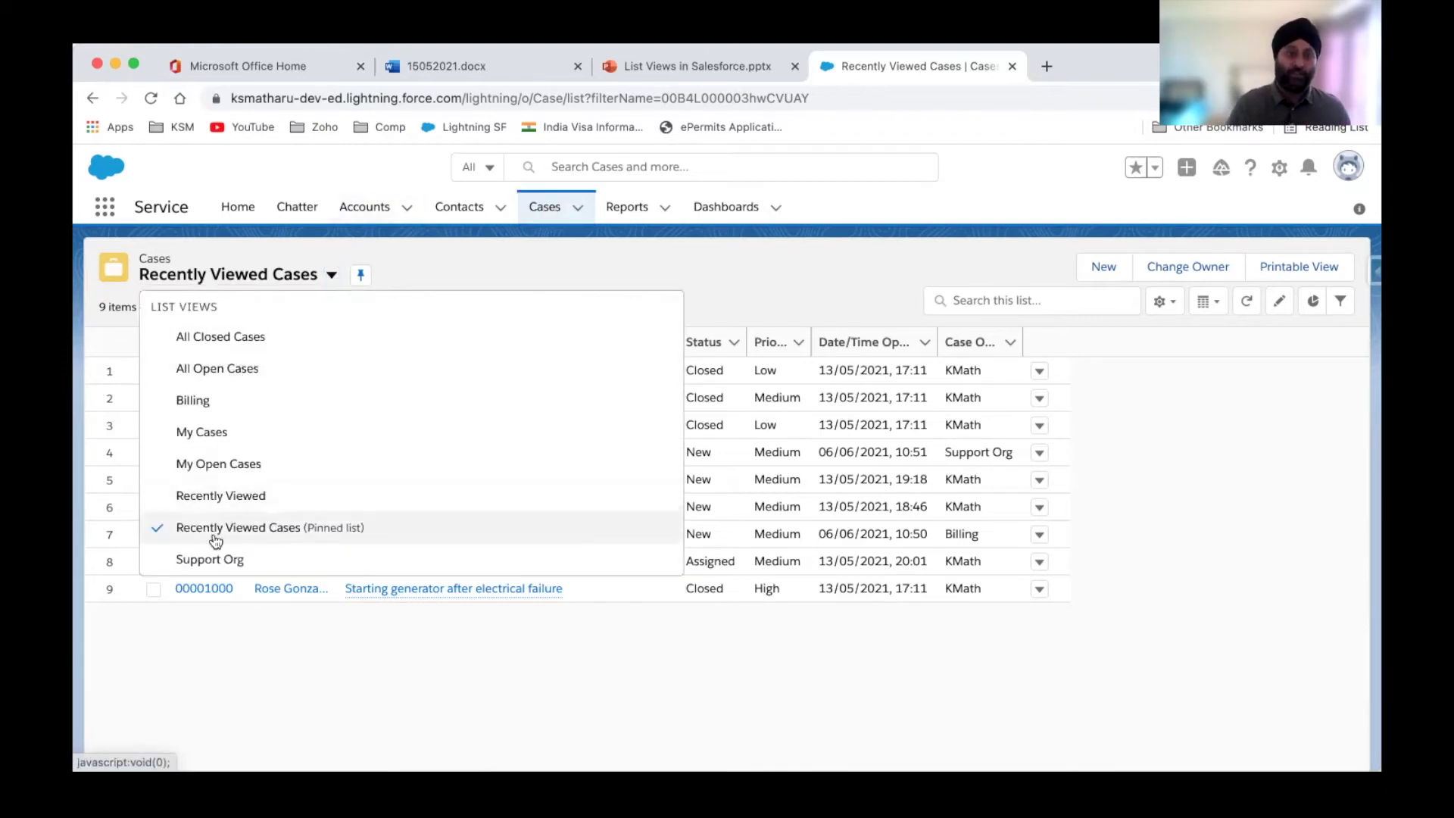
left_click(474, 275)
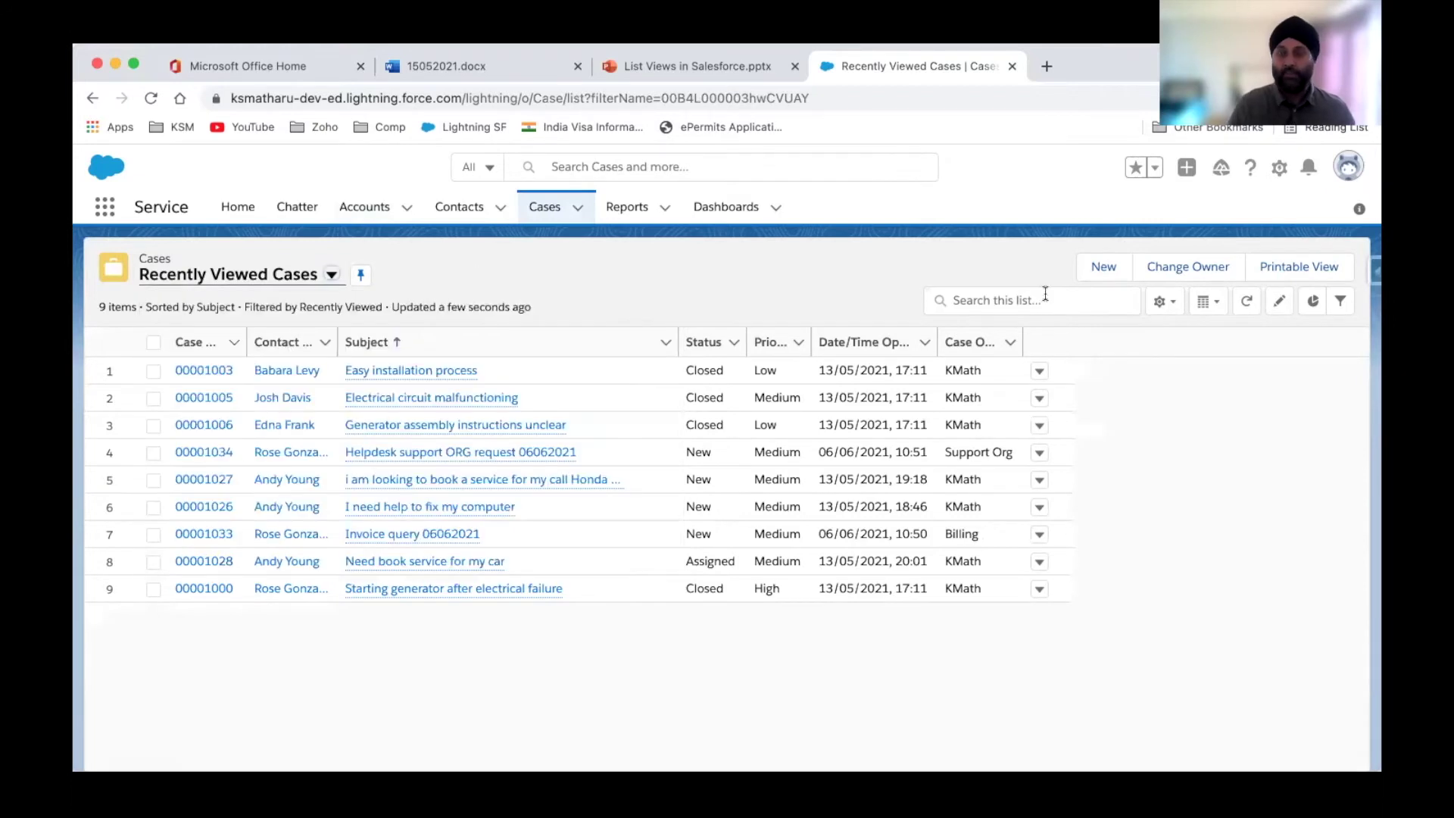
Step: Start a new list view for cases and name it Todays Actions
left_click(1163, 302)
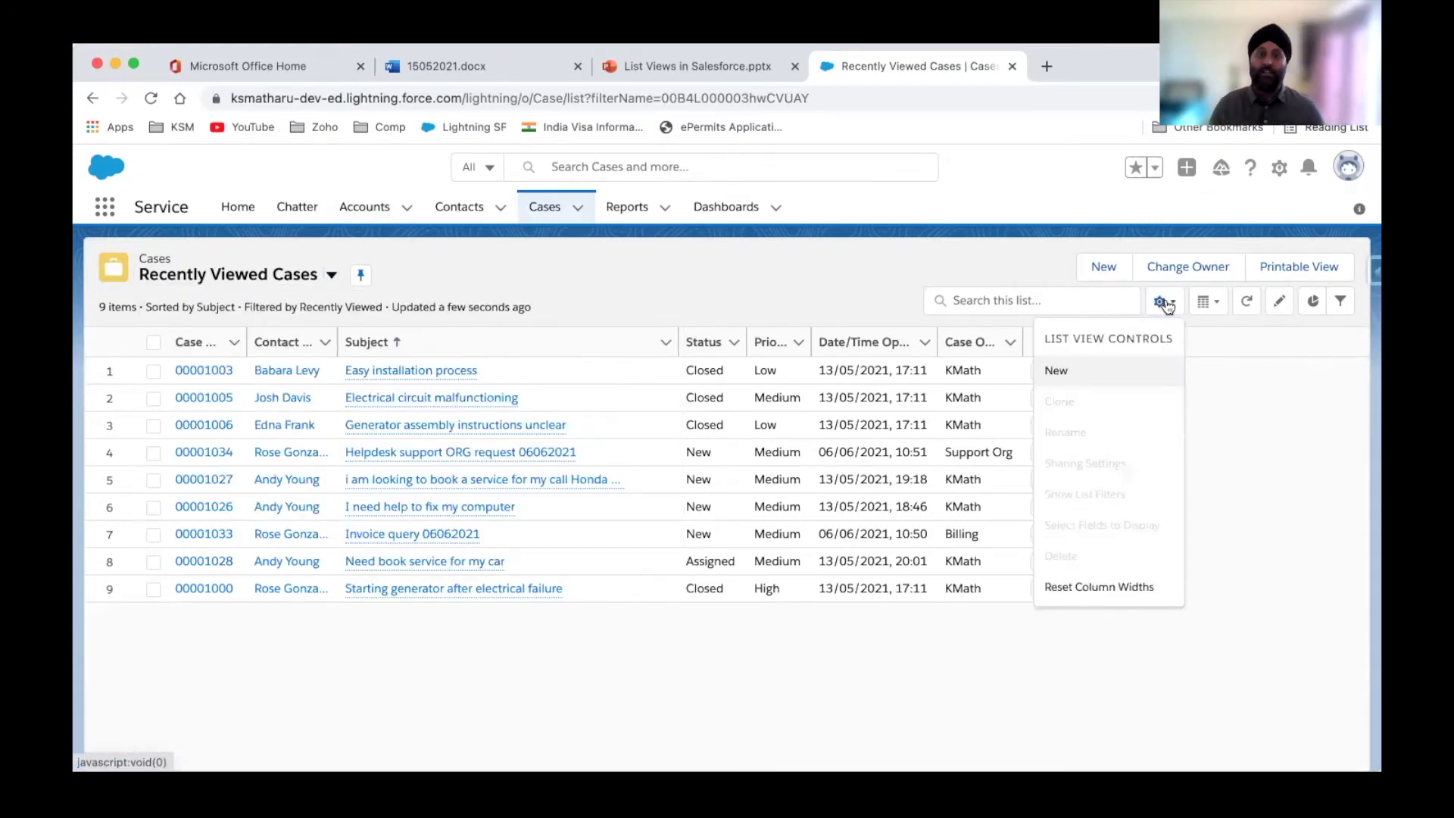
left_click(1084, 375)
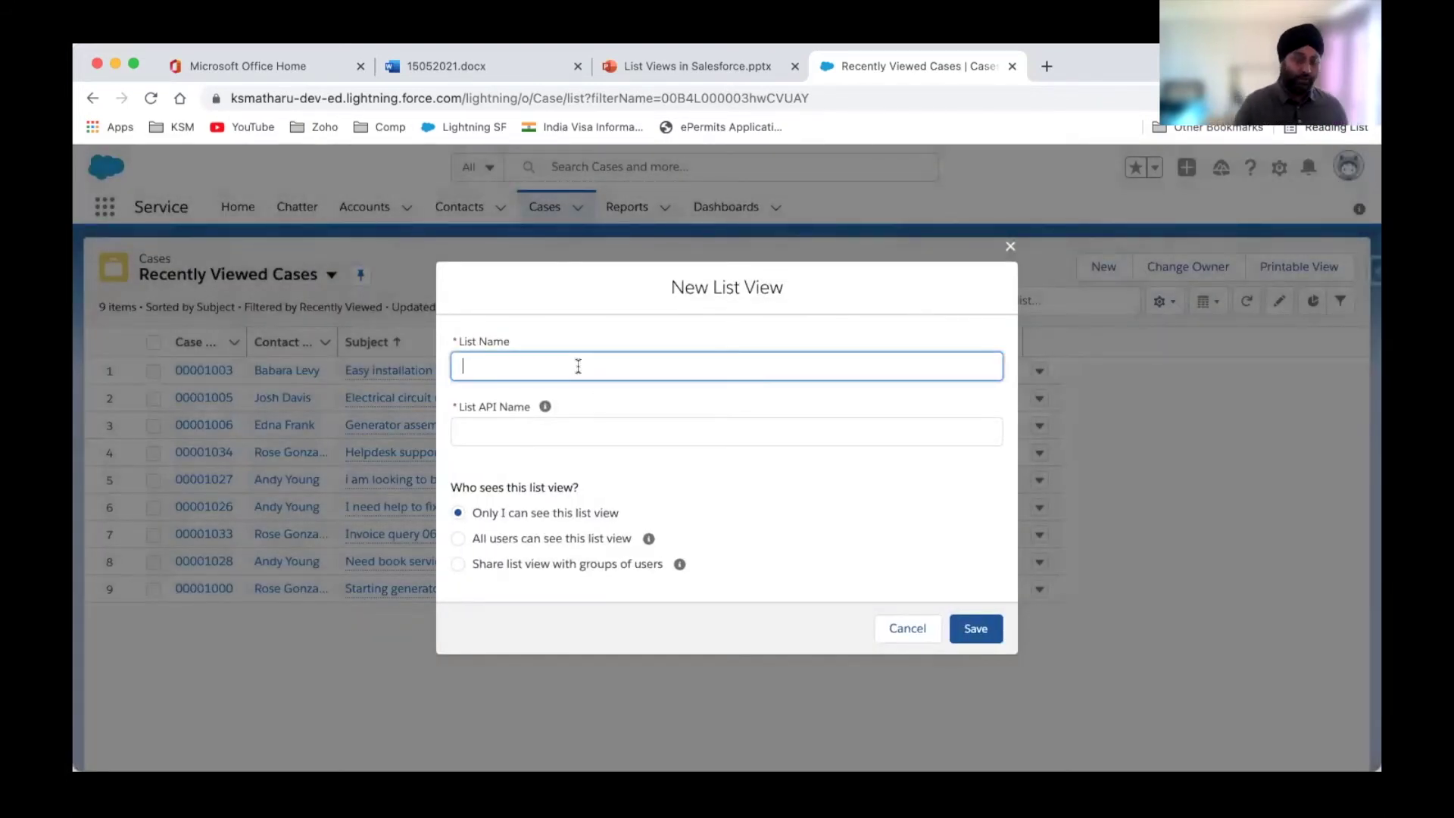
type("Toda")
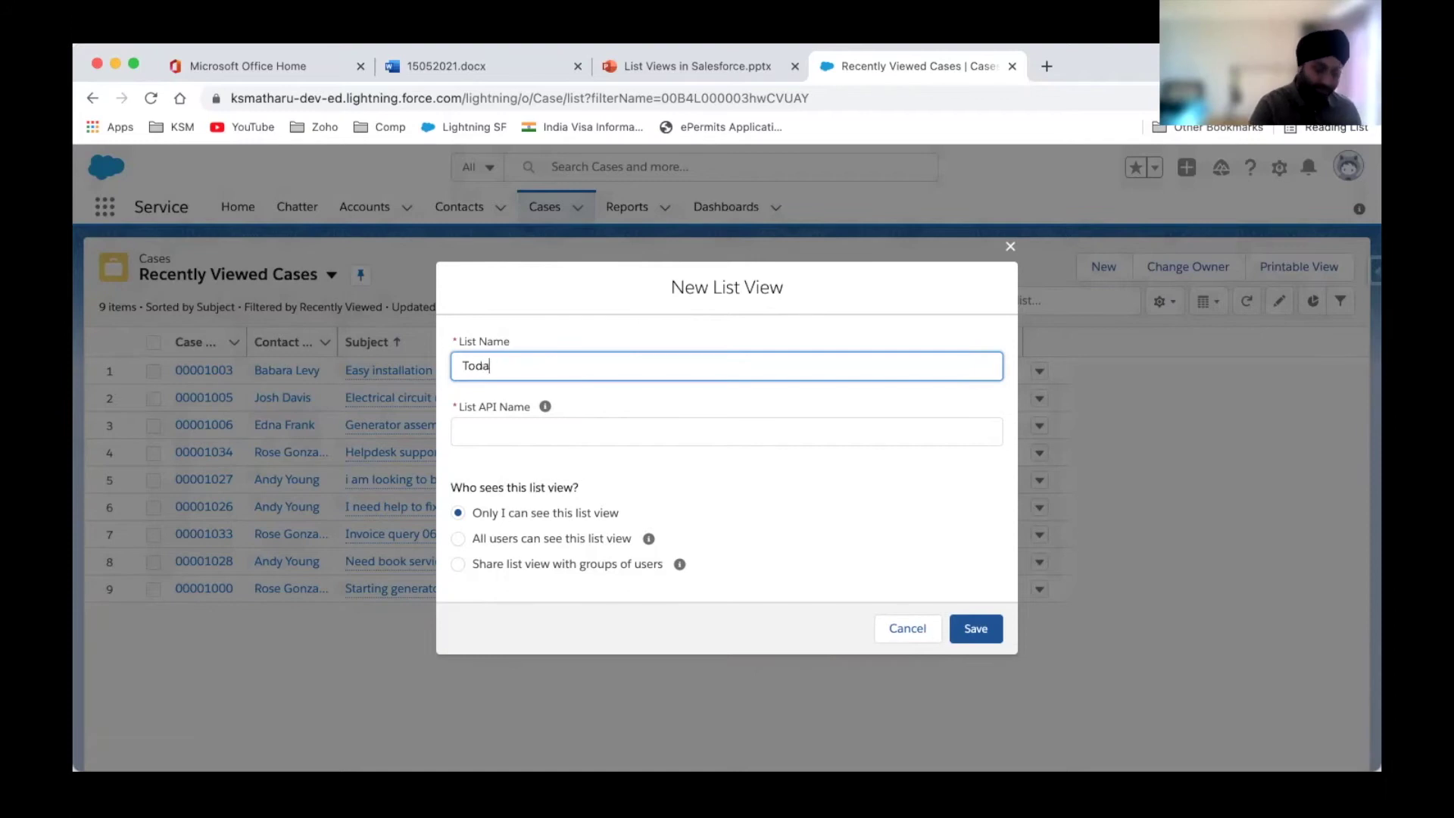
type("ys Actions")
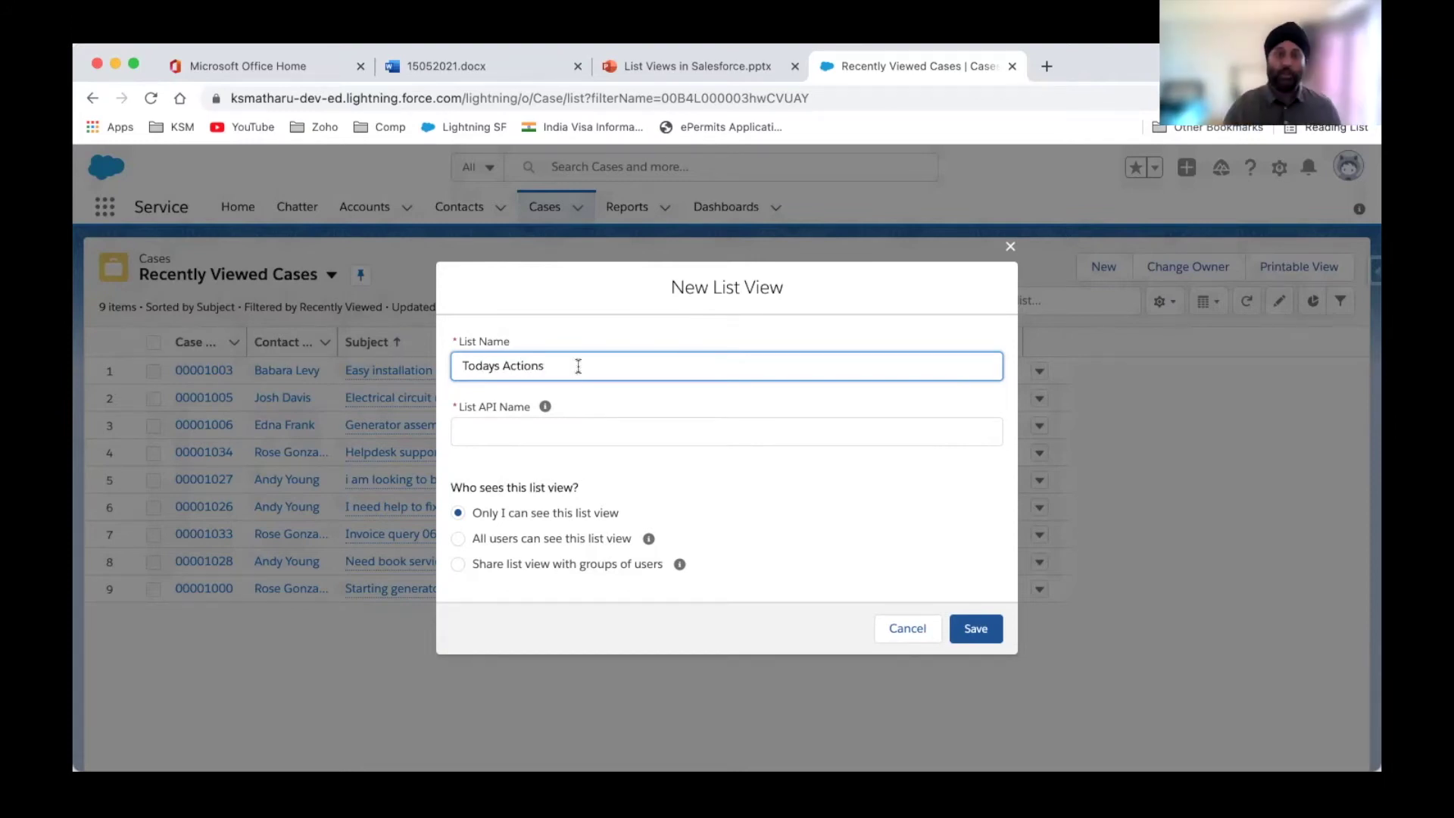
left_click(470, 432)
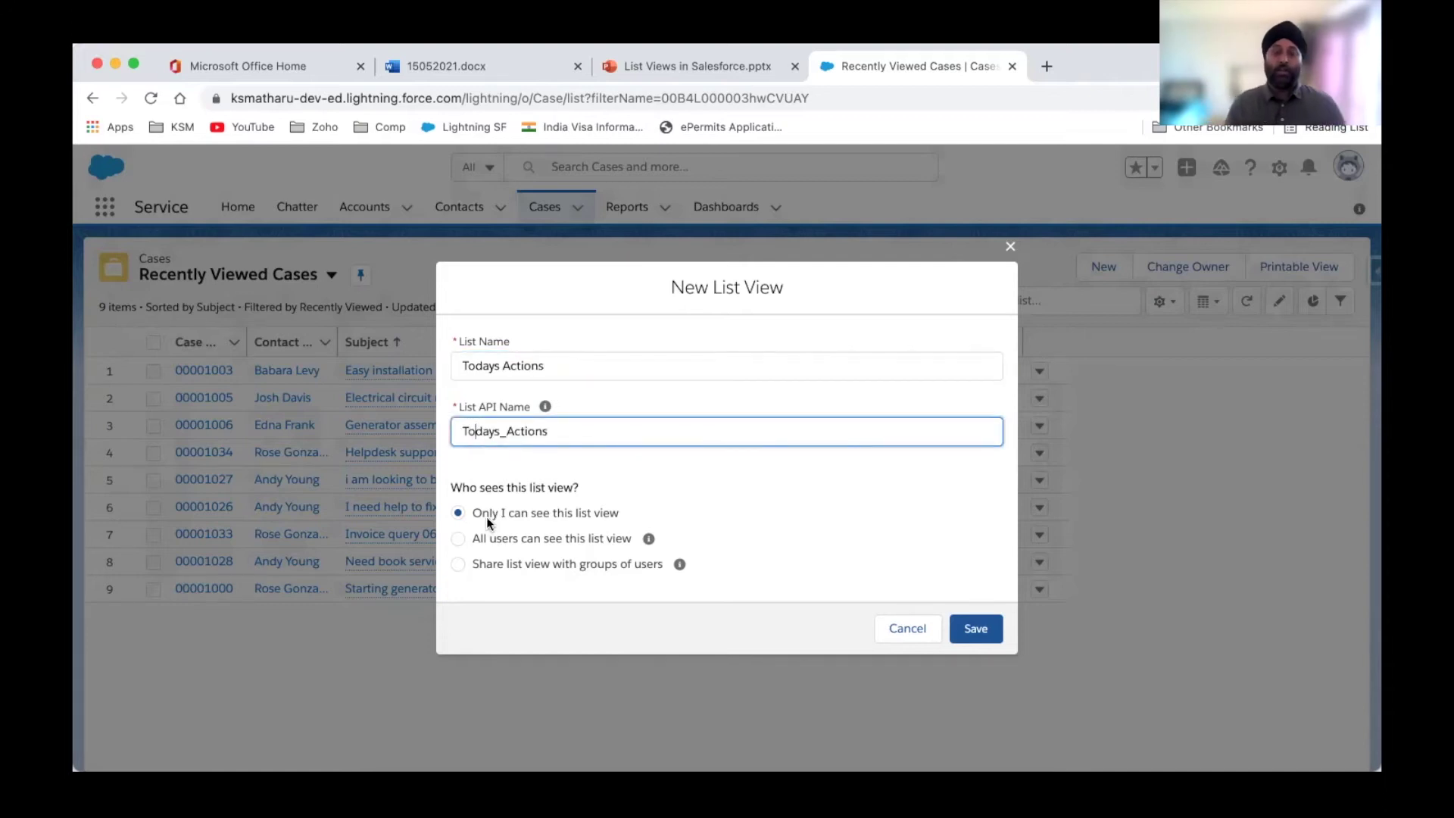
Step: Try the new list view's visibility options, including all users and sharing with groups by Roles or Roles and Subordinates
left_click(494, 538)
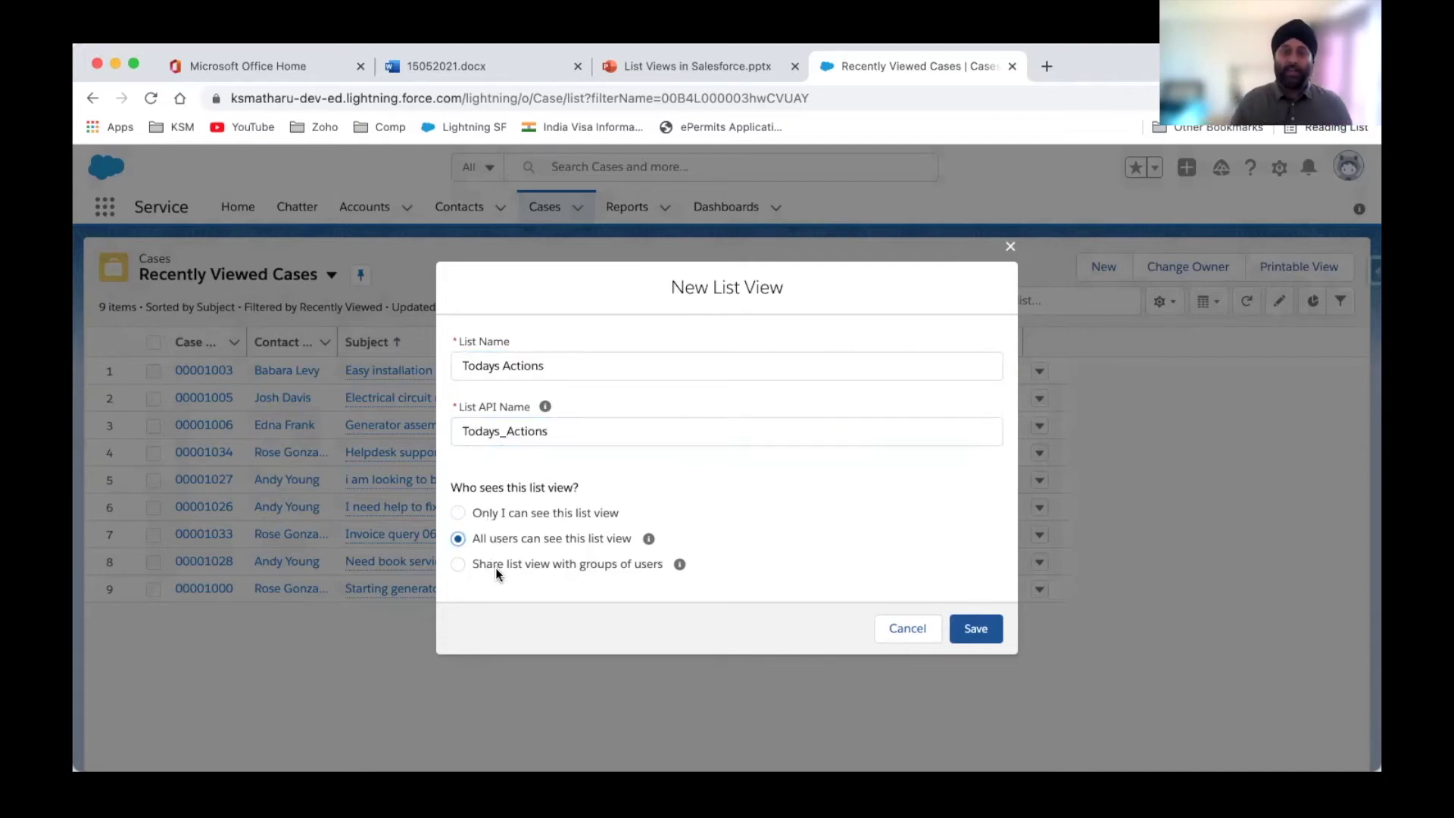
left_click(495, 567)
left_click(475, 633)
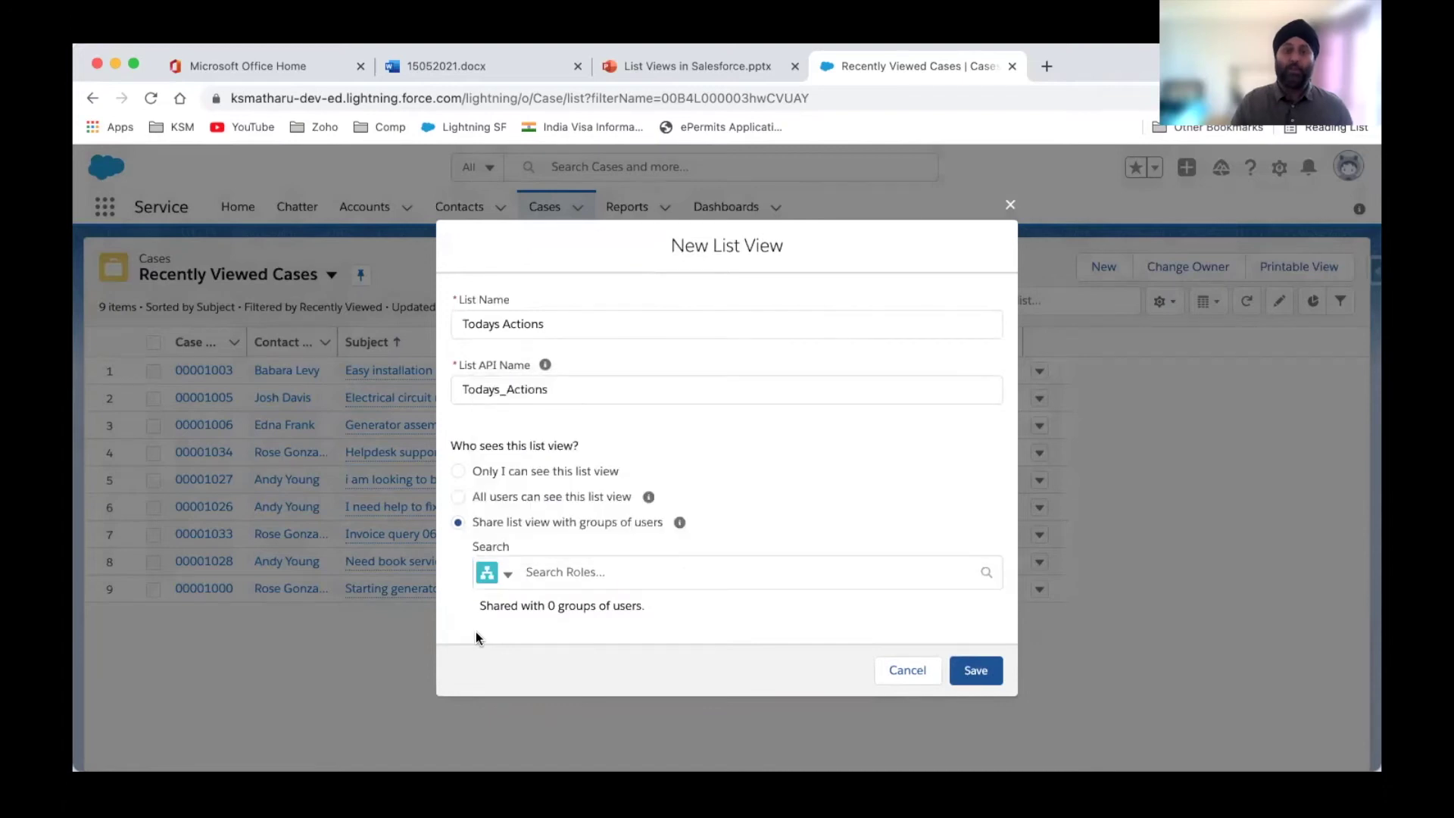
left_click(494, 478)
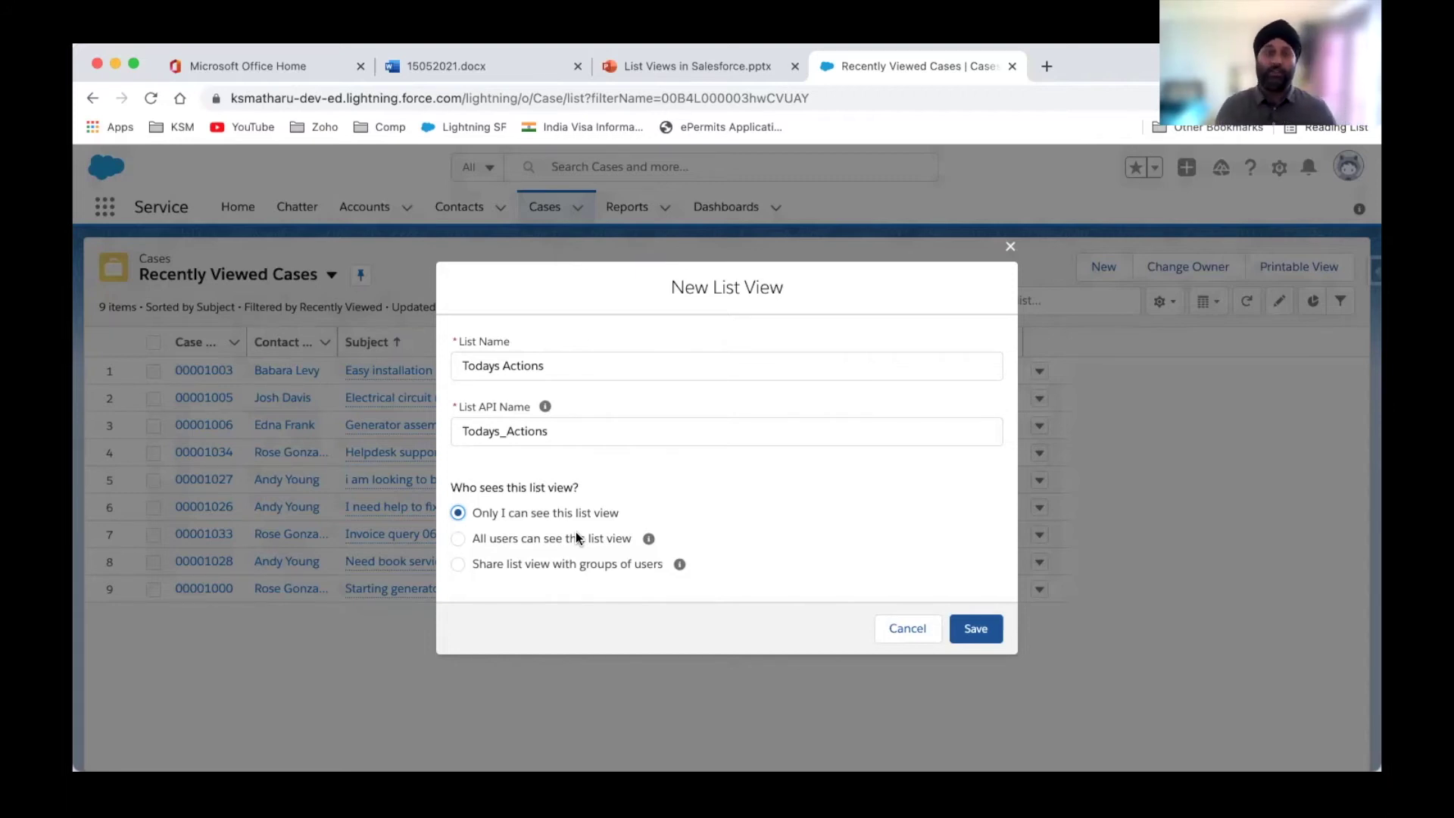
left_click(498, 565)
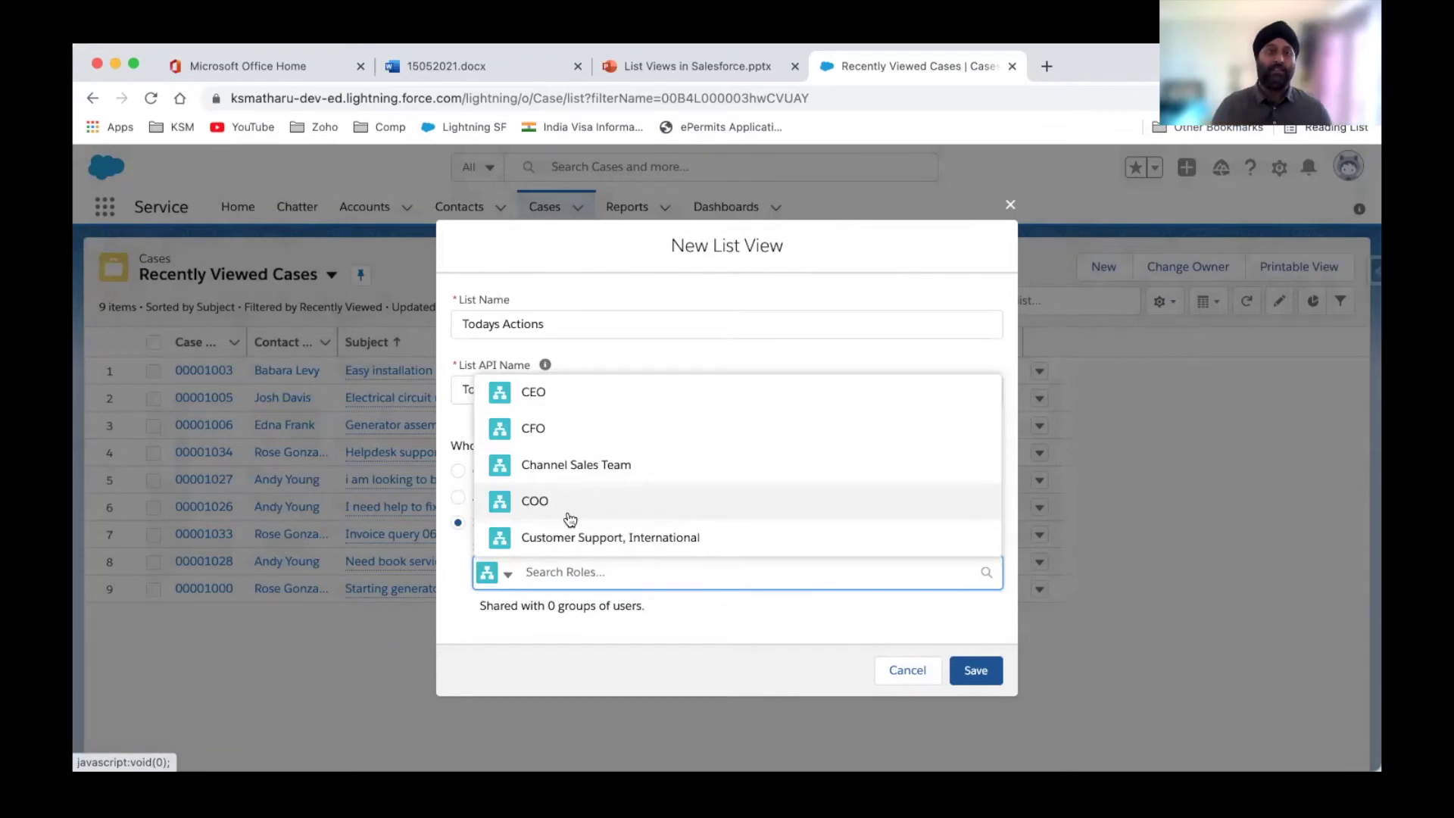
left_click(564, 324)
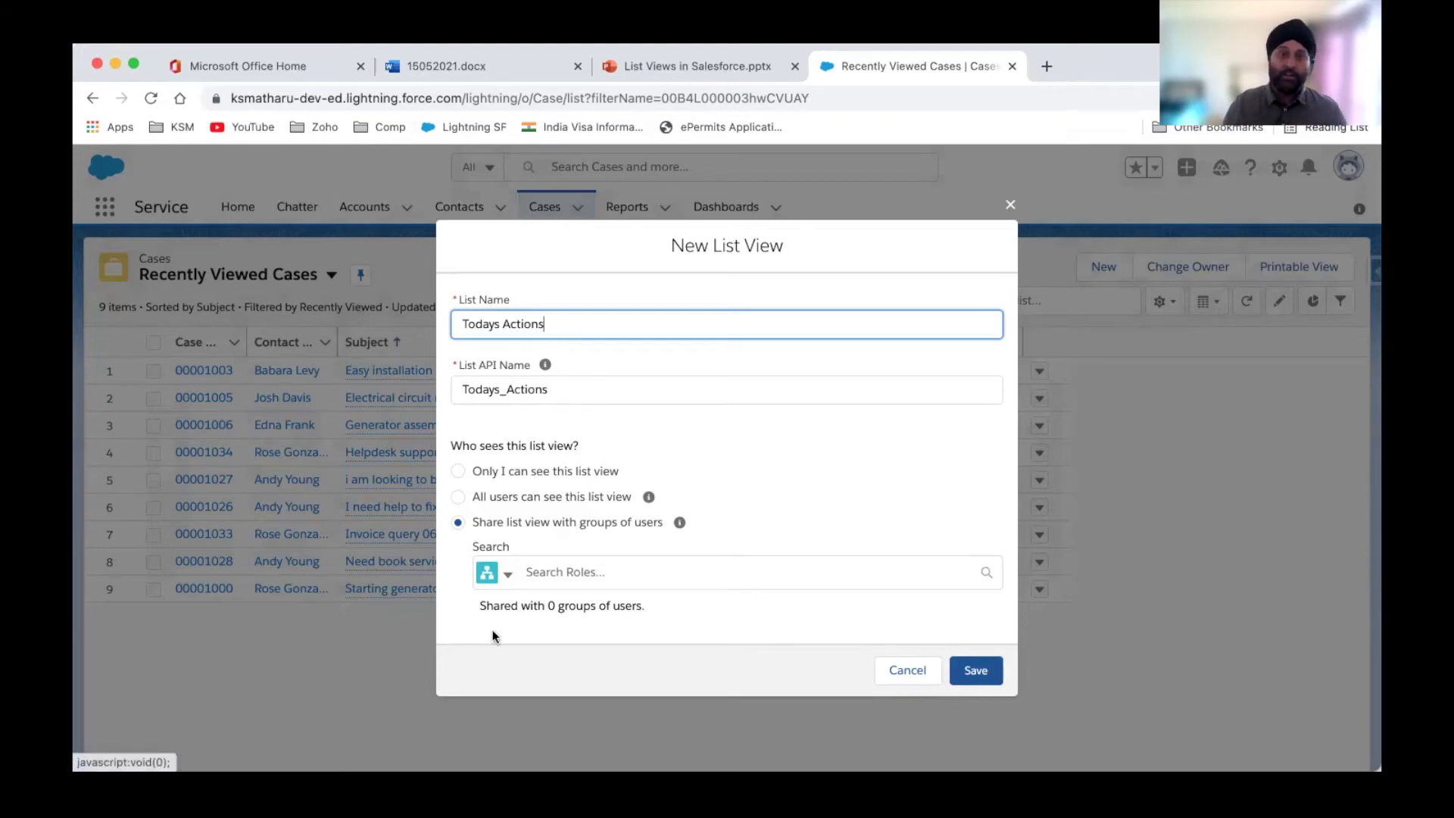
left_click(510, 575)
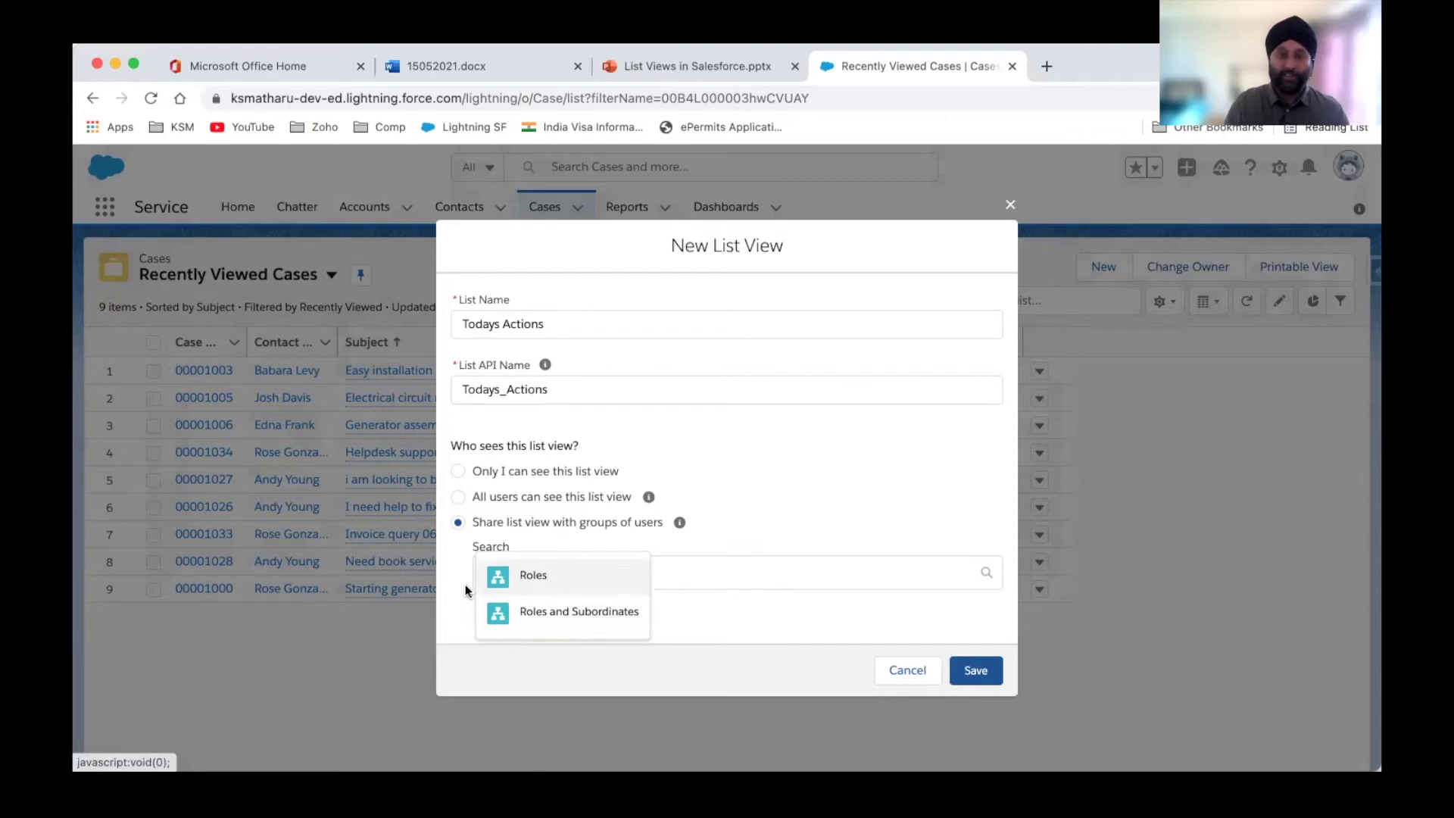
left_click(614, 657)
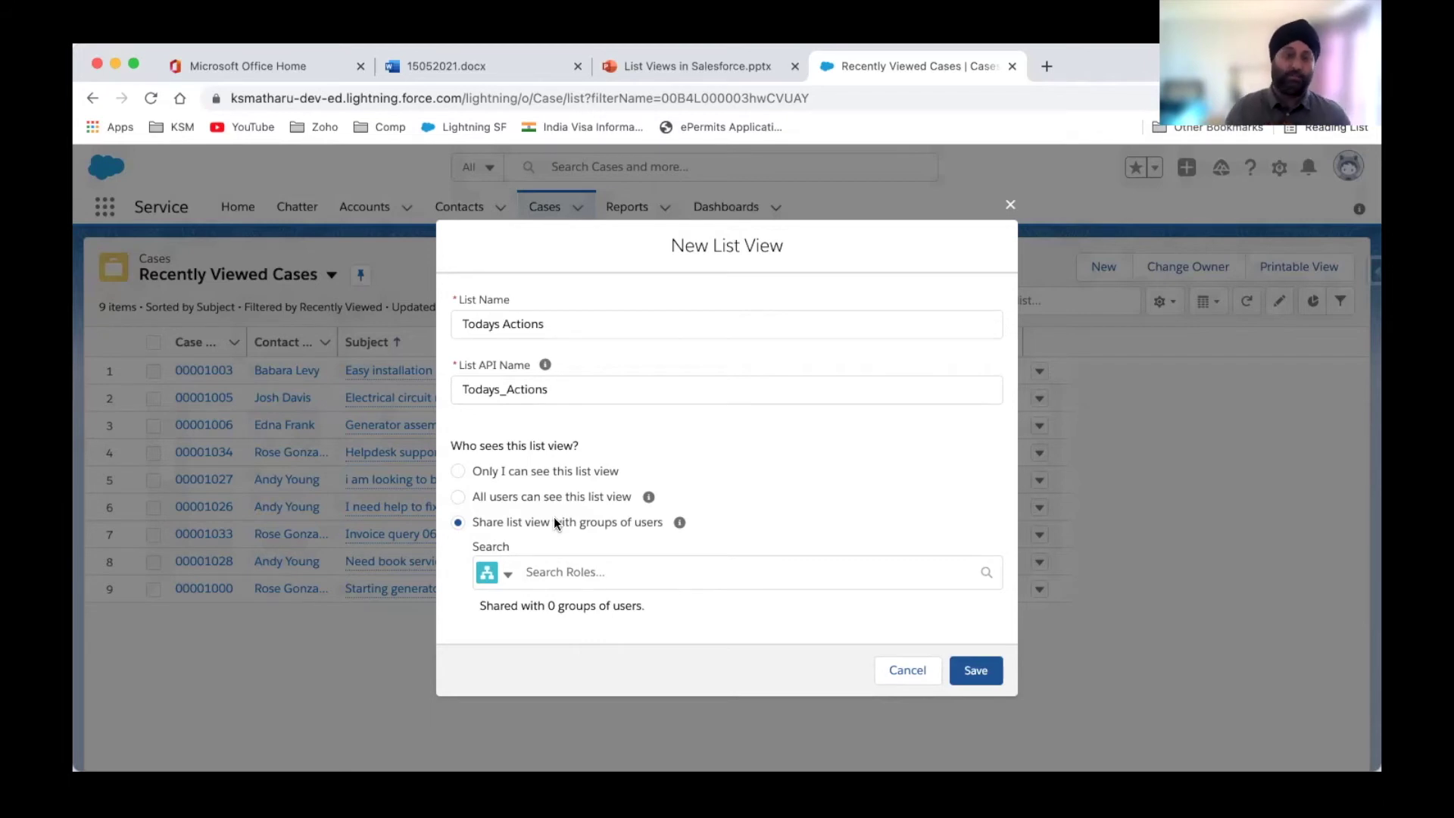
Step: Restrict the Todays Actions list view's visibility to its creator only and save it
left_click(535, 470)
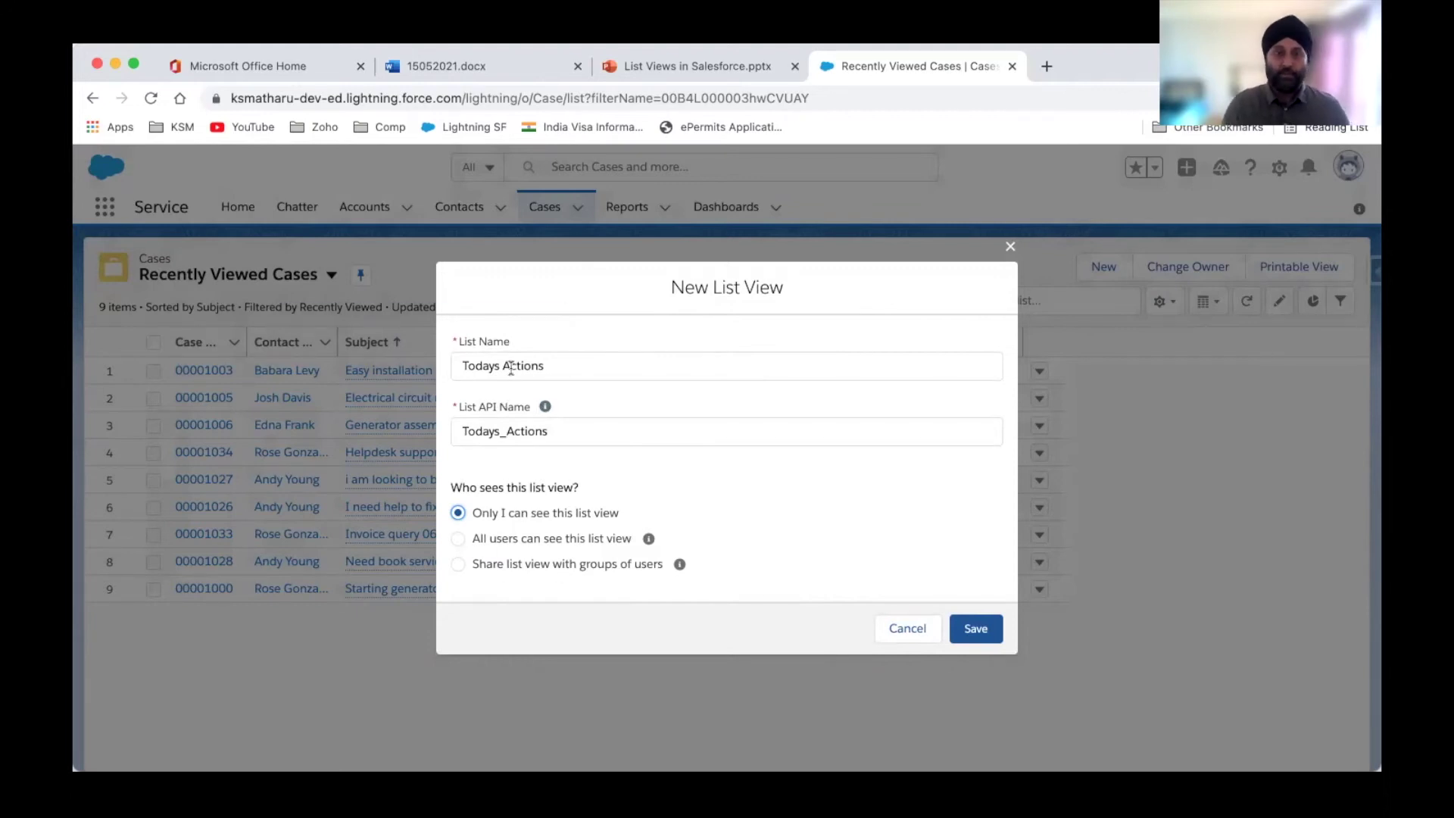
left_click(960, 630)
left_click(960, 630)
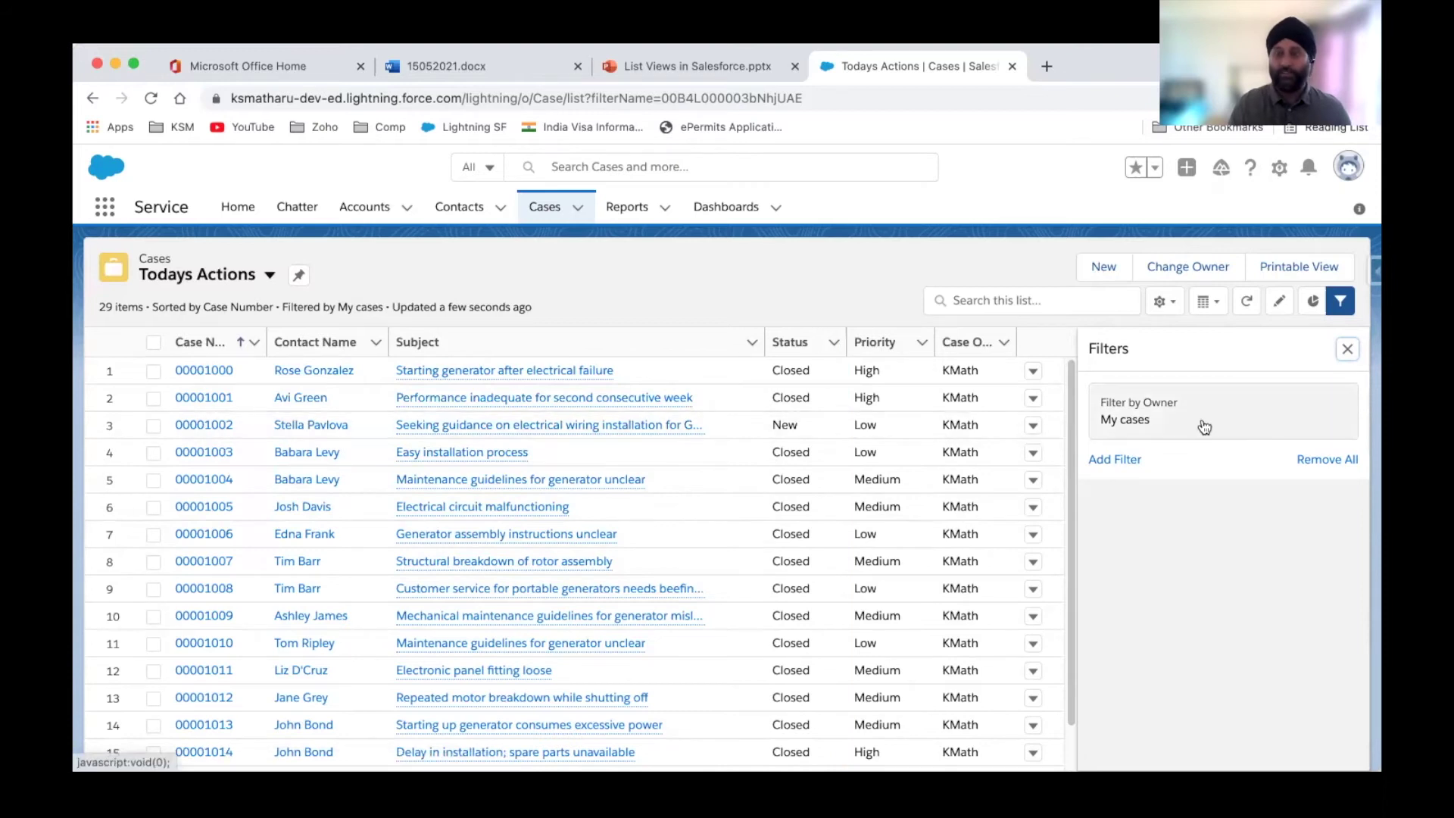
Step: Try the My case teams and Queue owned cases options of the owner filter, then apply My cases
left_click(1162, 410)
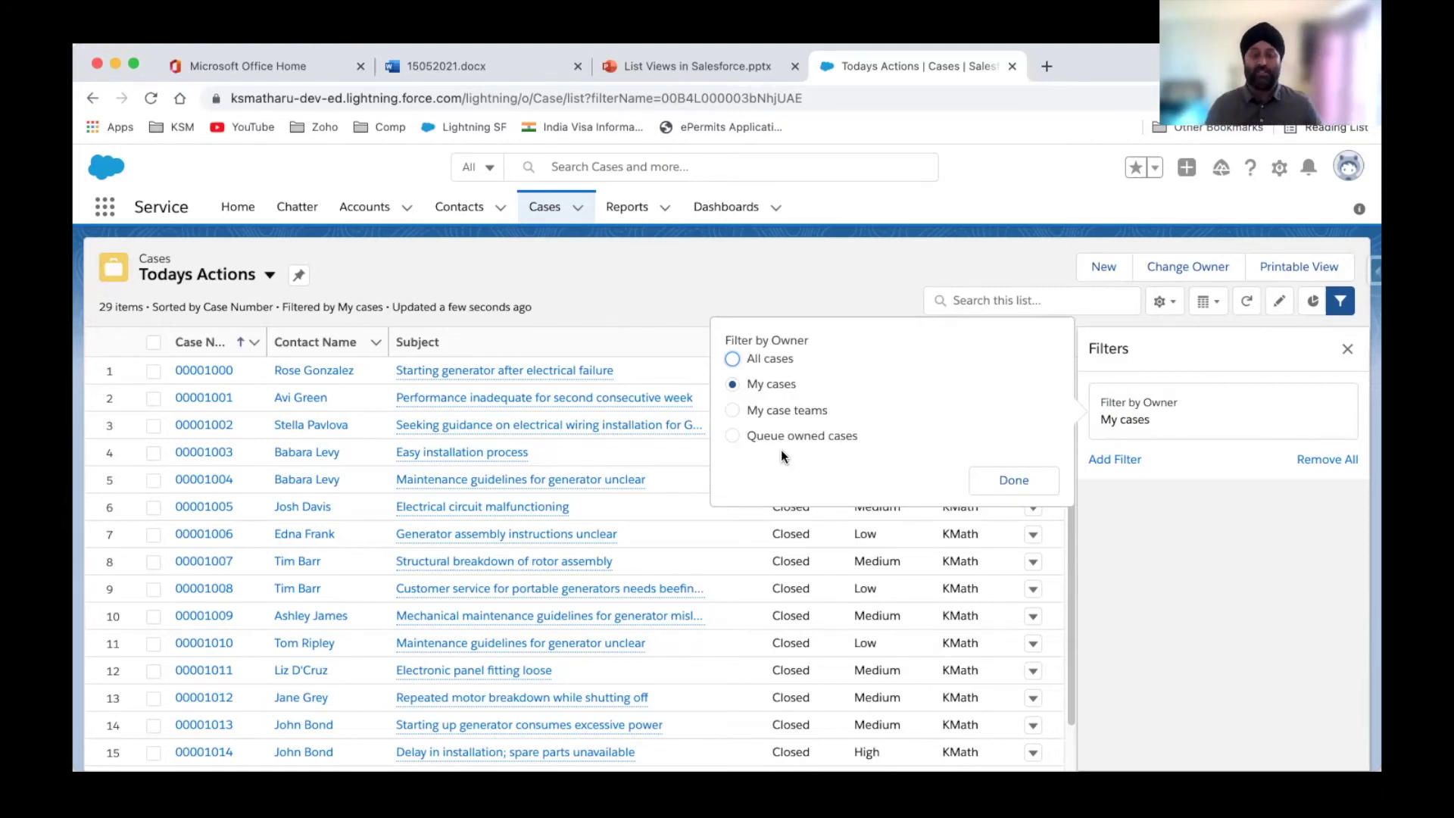
left_click(769, 413)
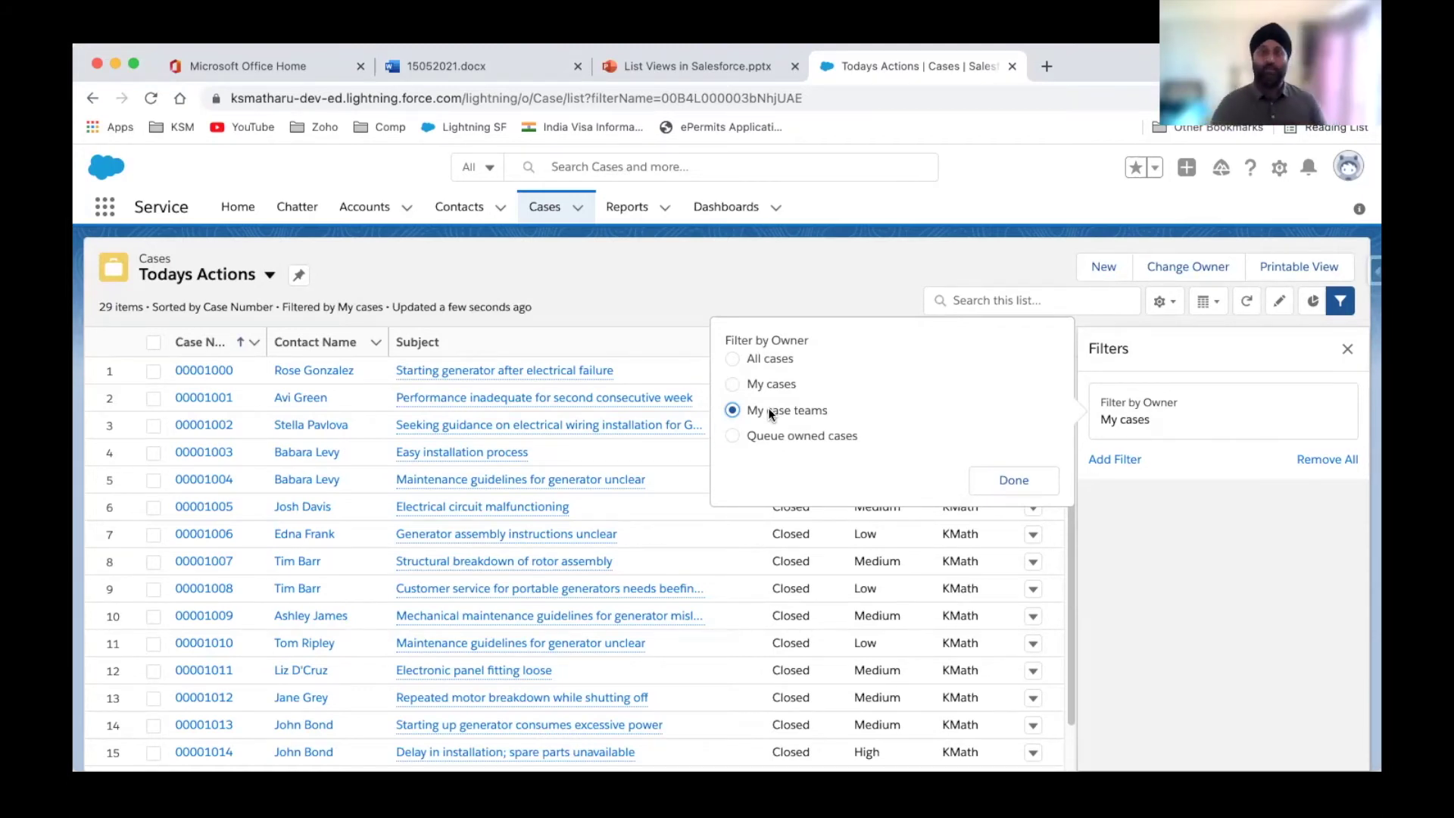
left_click(762, 437)
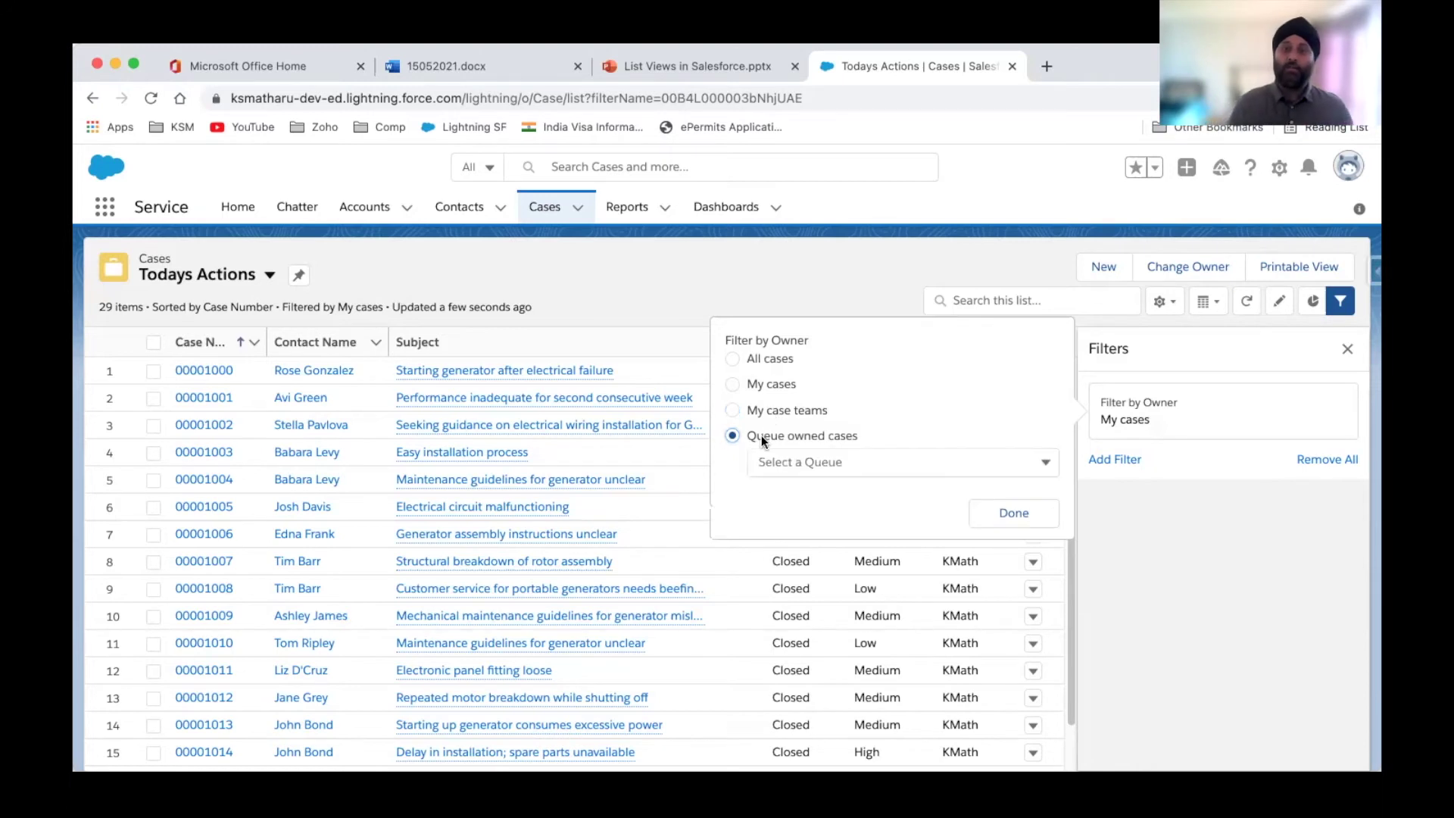
left_click(789, 459)
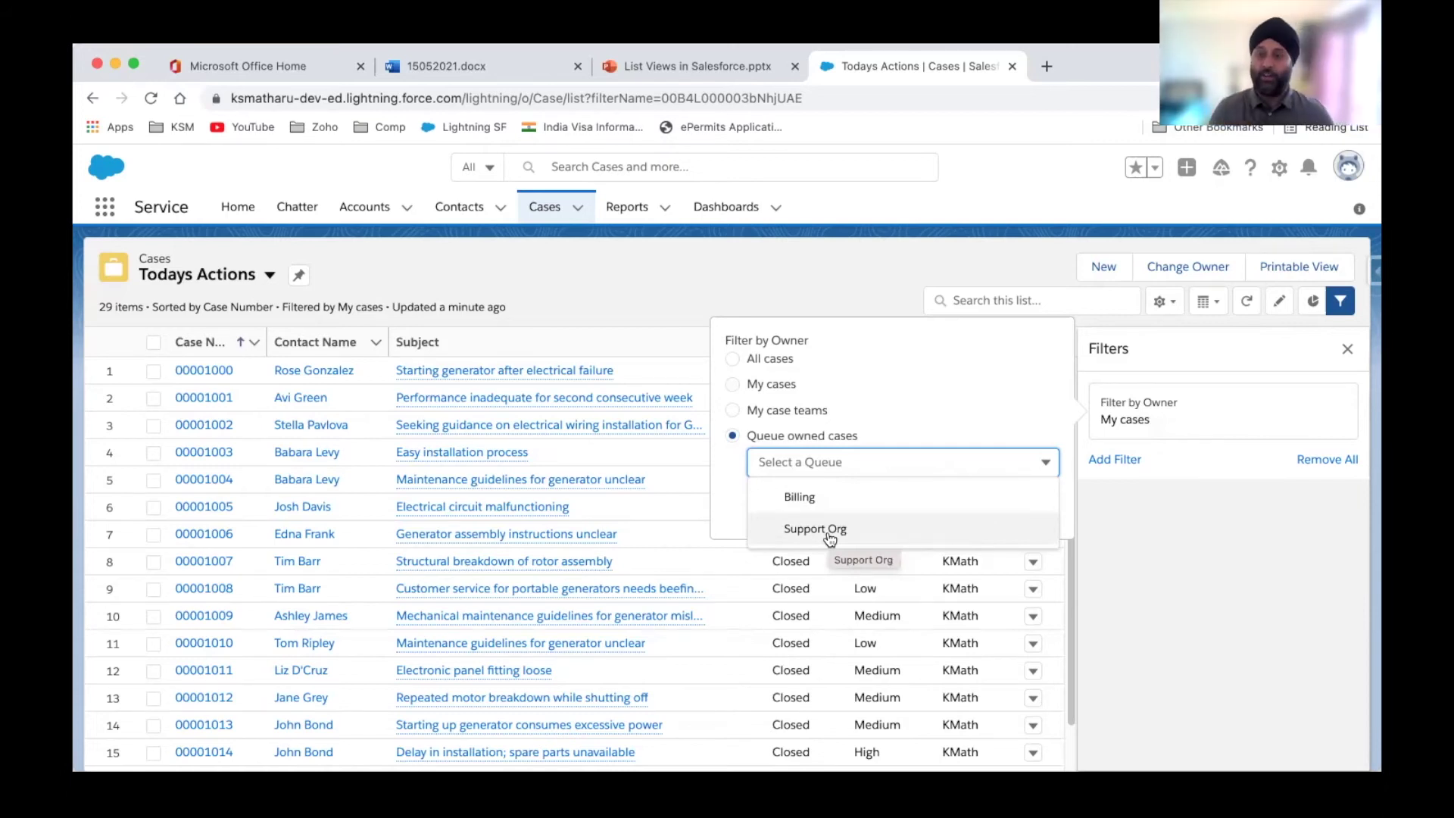
left_click(768, 385)
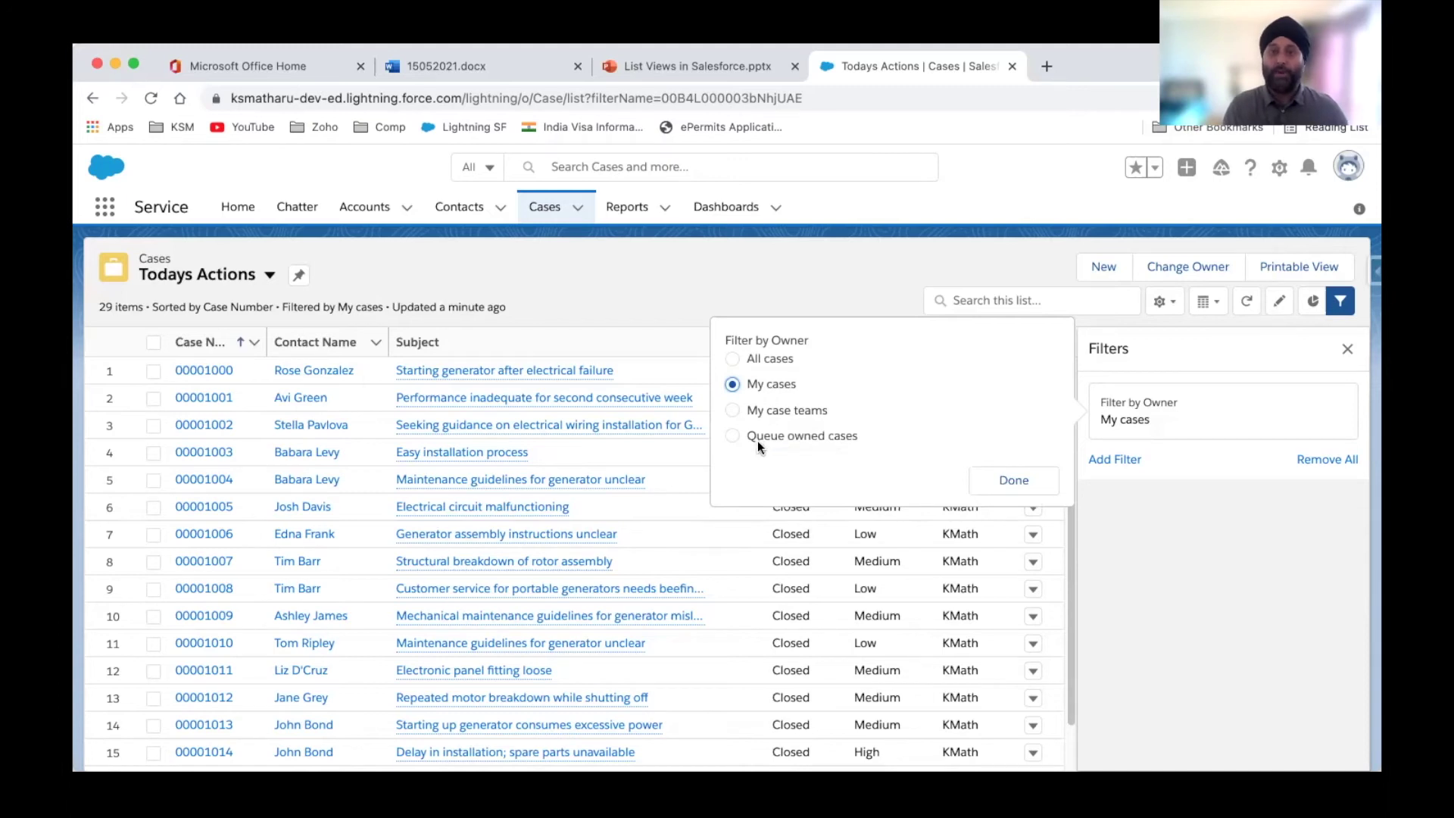
left_click(753, 435)
left_click(750, 412)
left_click(762, 434)
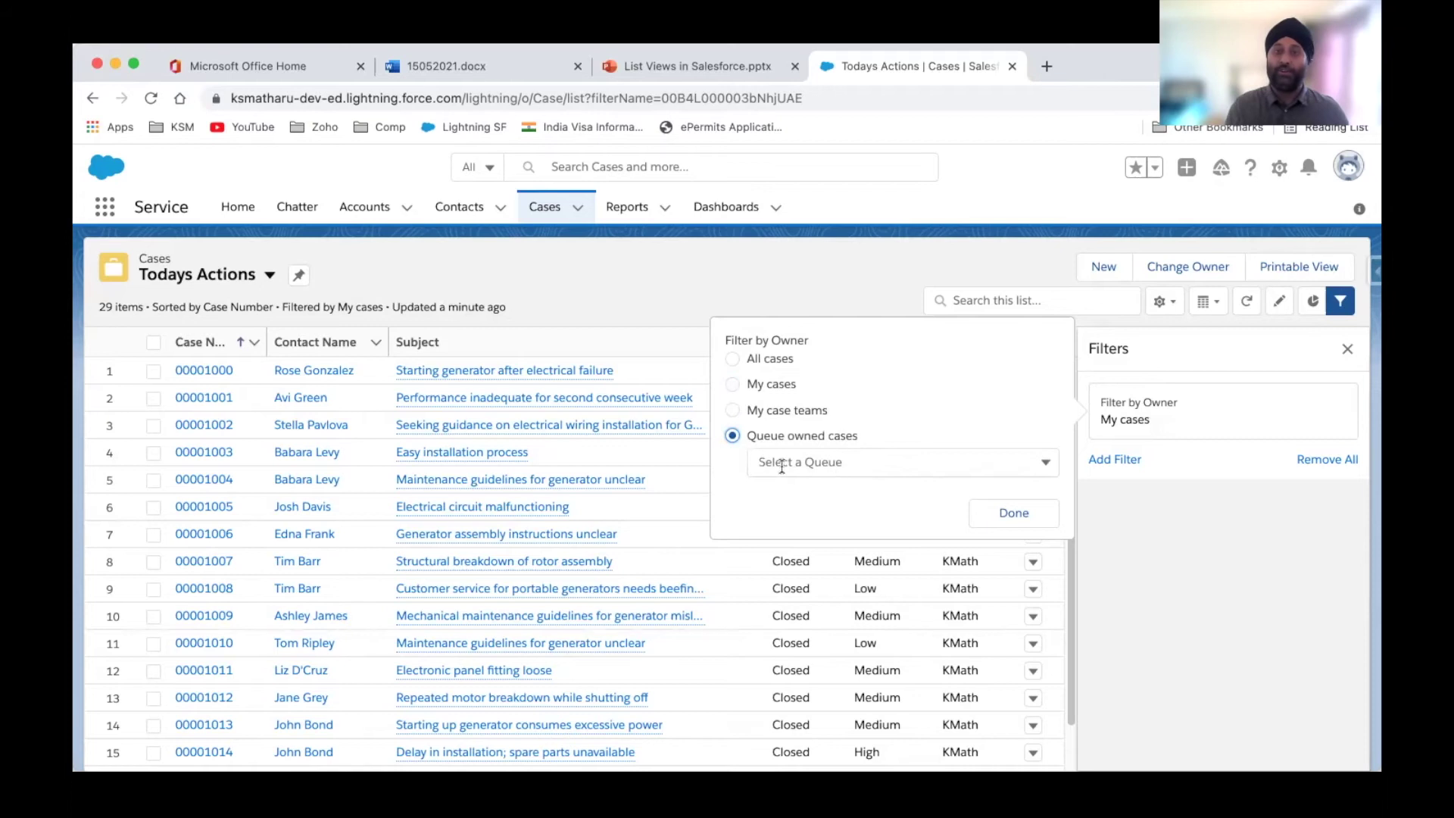
left_click(763, 386)
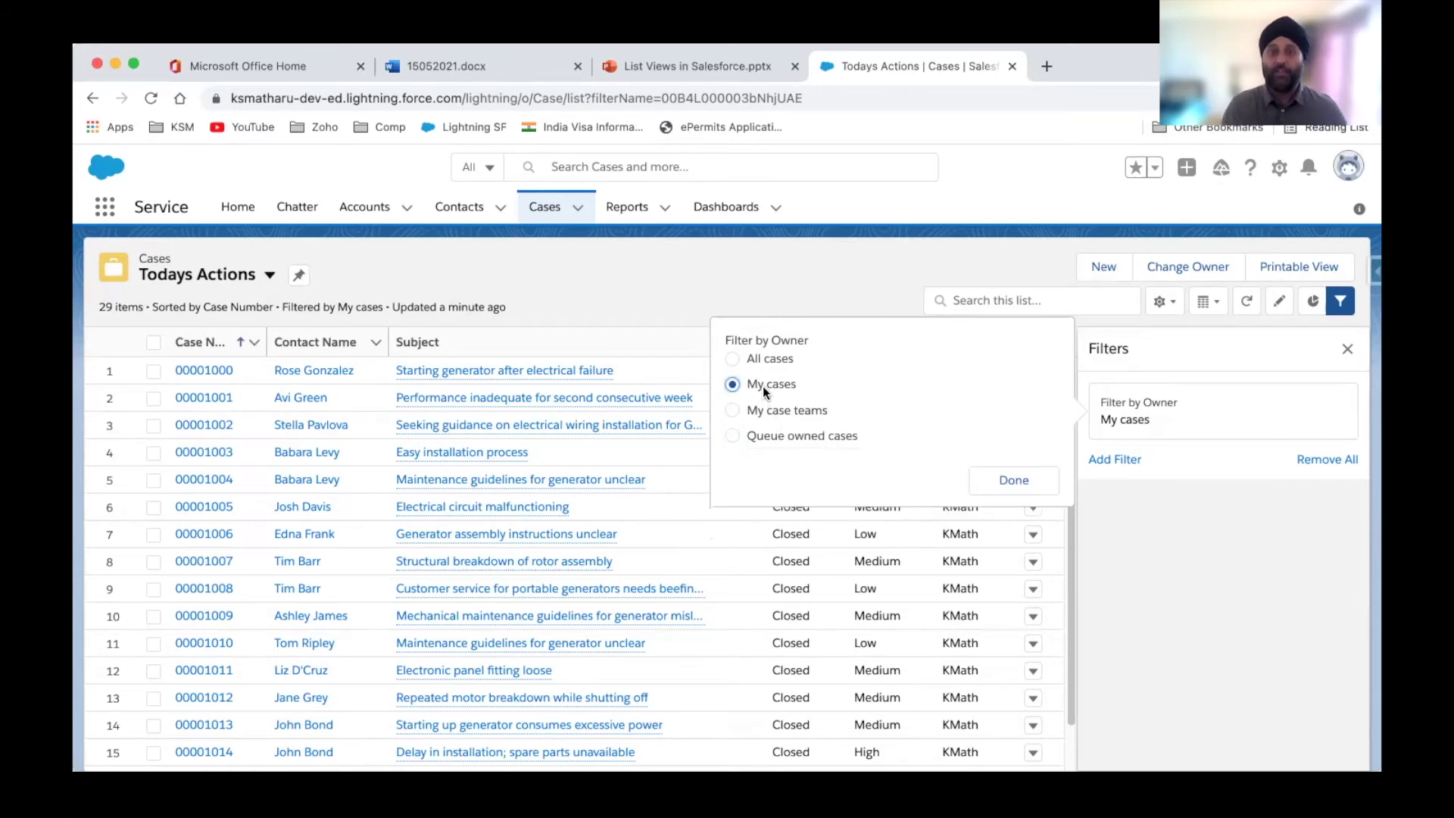
left_click(1005, 480)
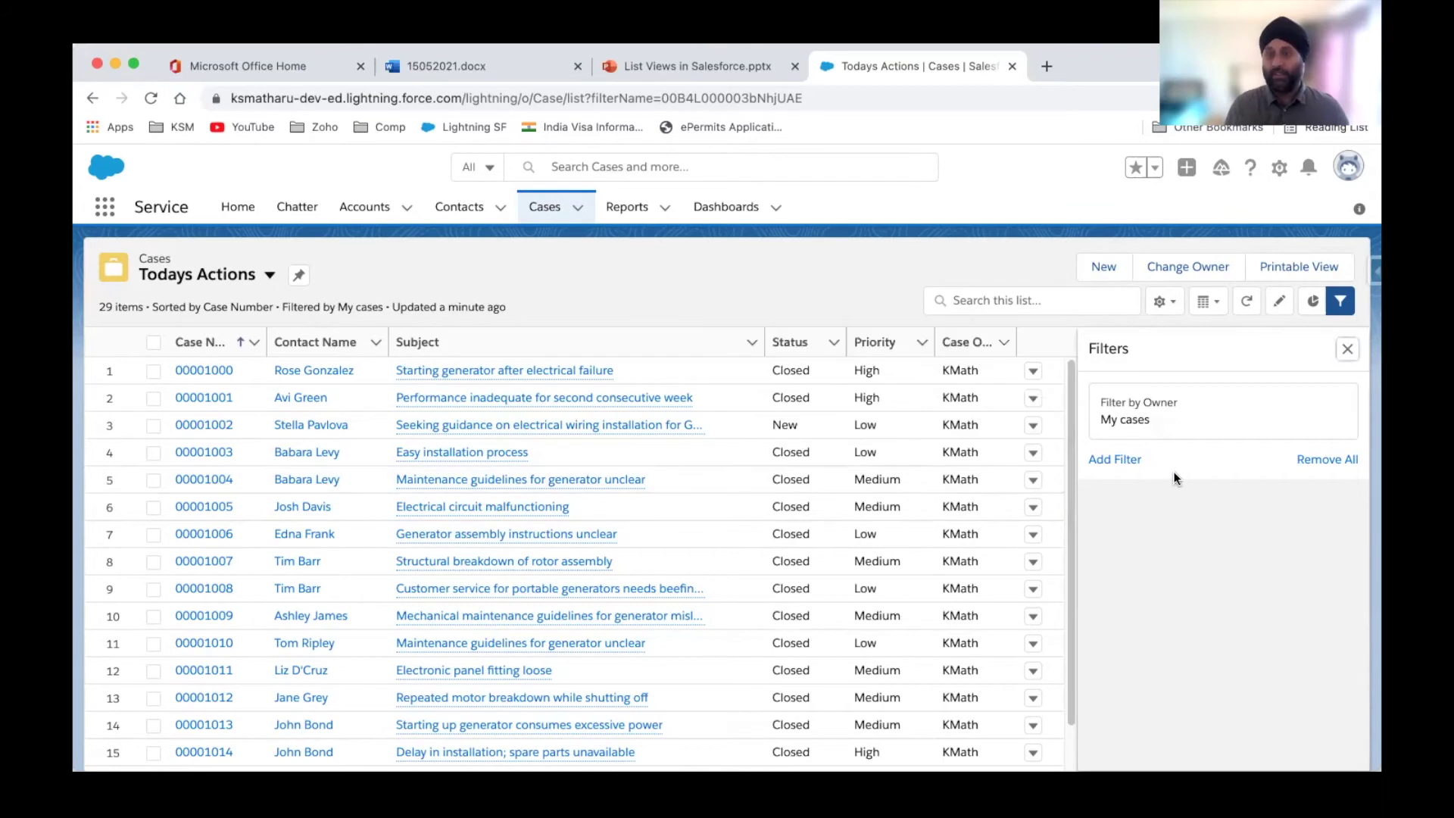
left_click(1120, 461)
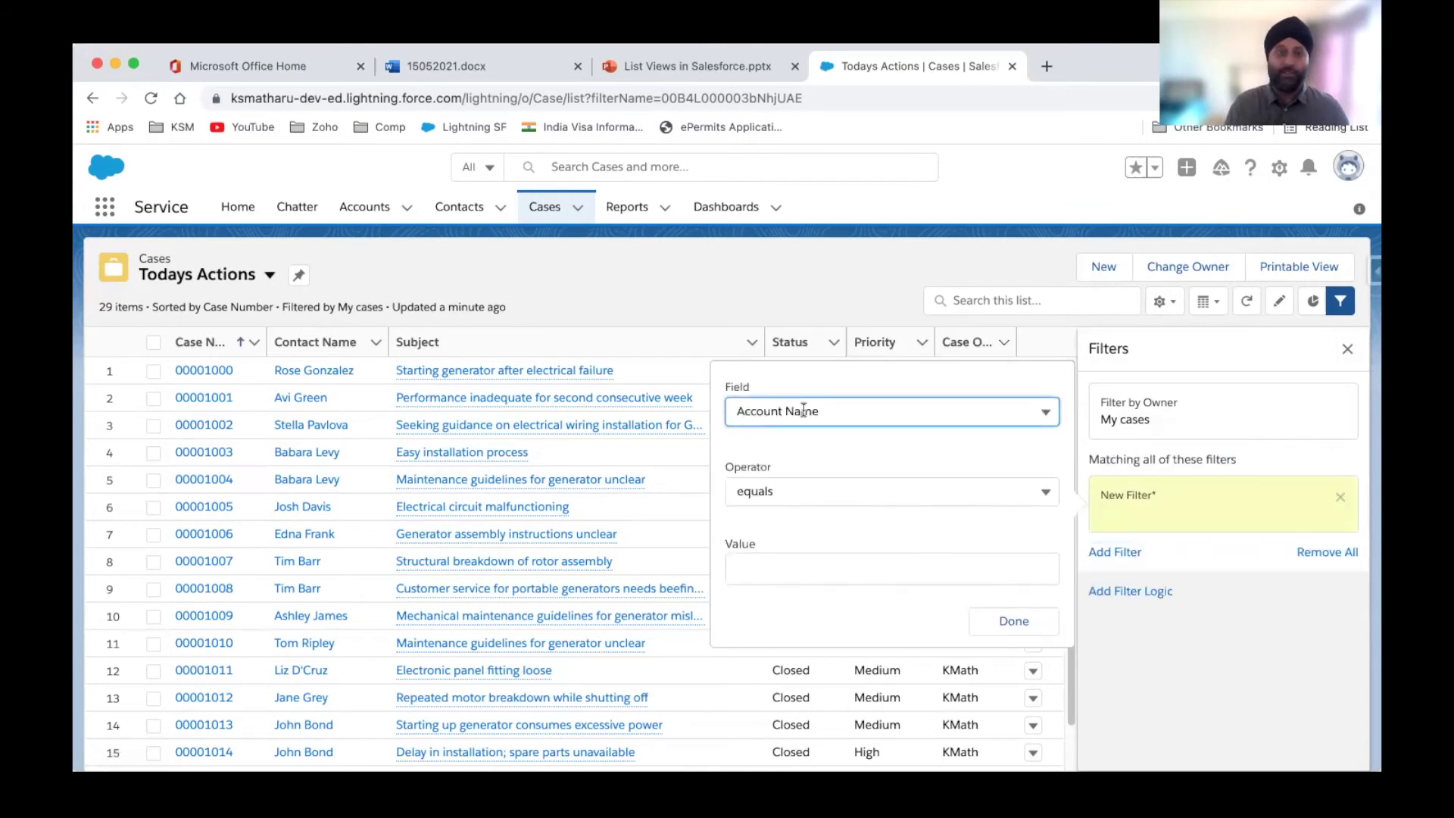
left_click(803, 411)
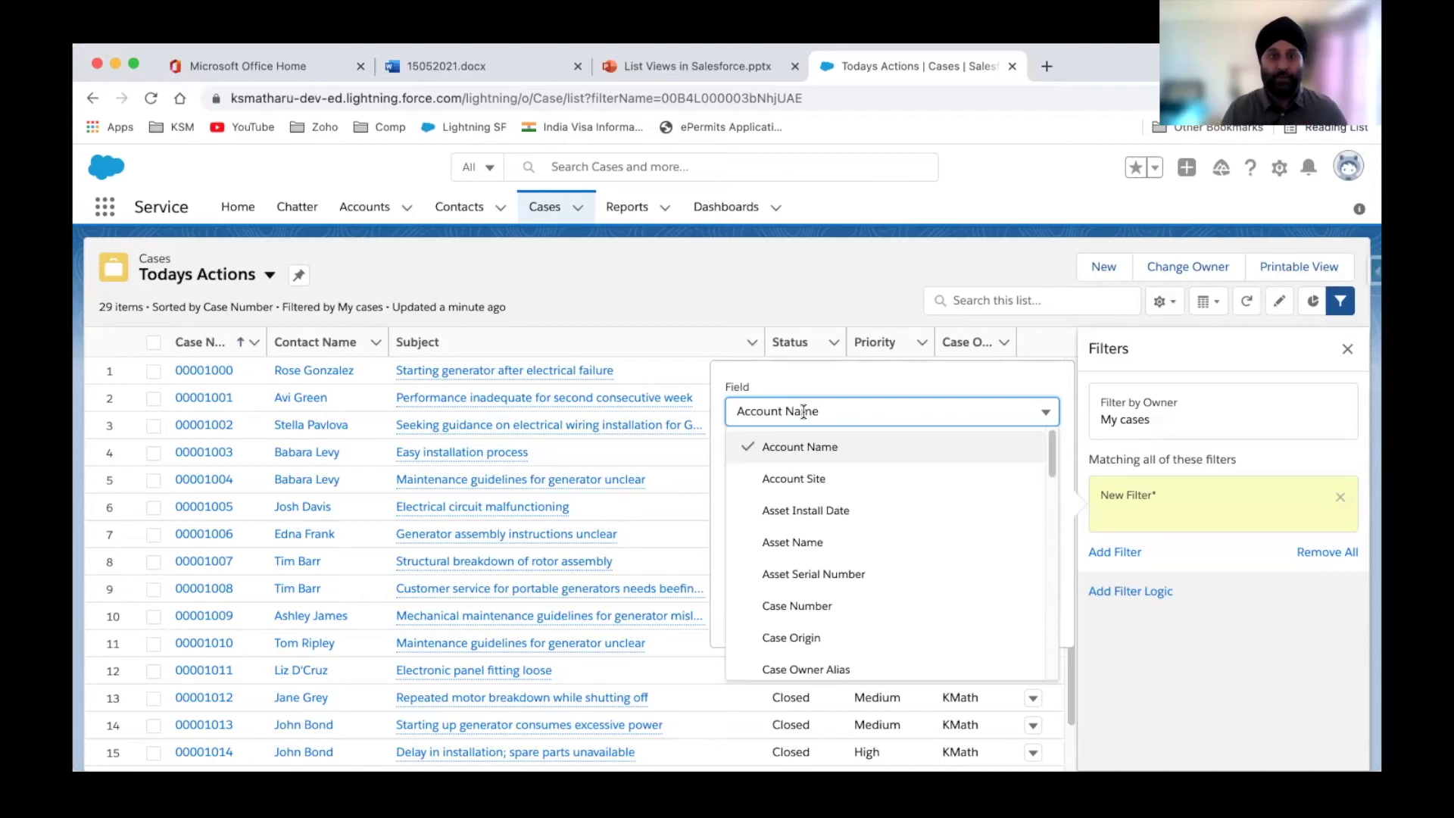
left_click(742, 293)
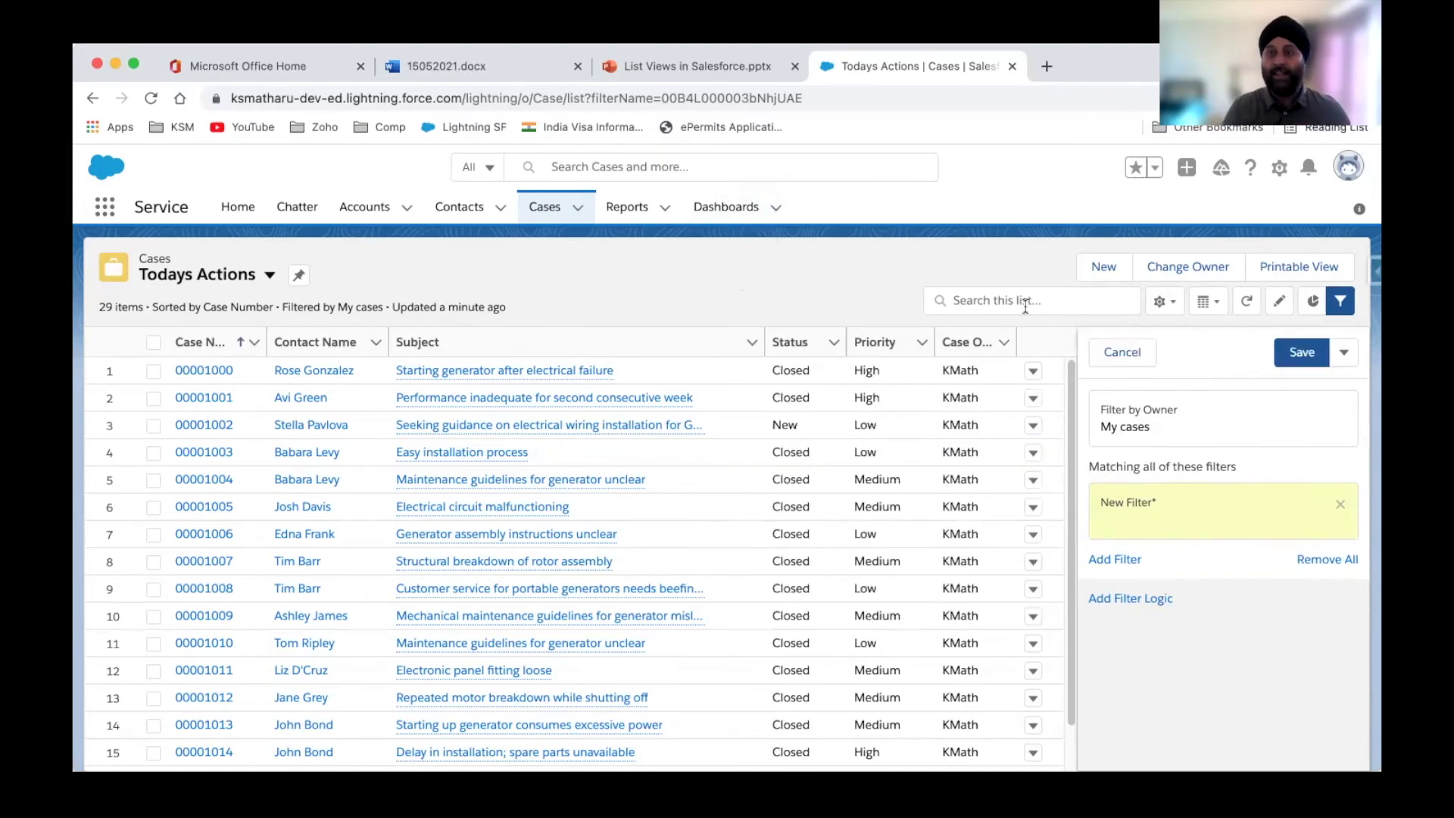
Step: Try adding Case Origin to the list view's displayed fields, then remove it again and save the field selection
left_click(1163, 315)
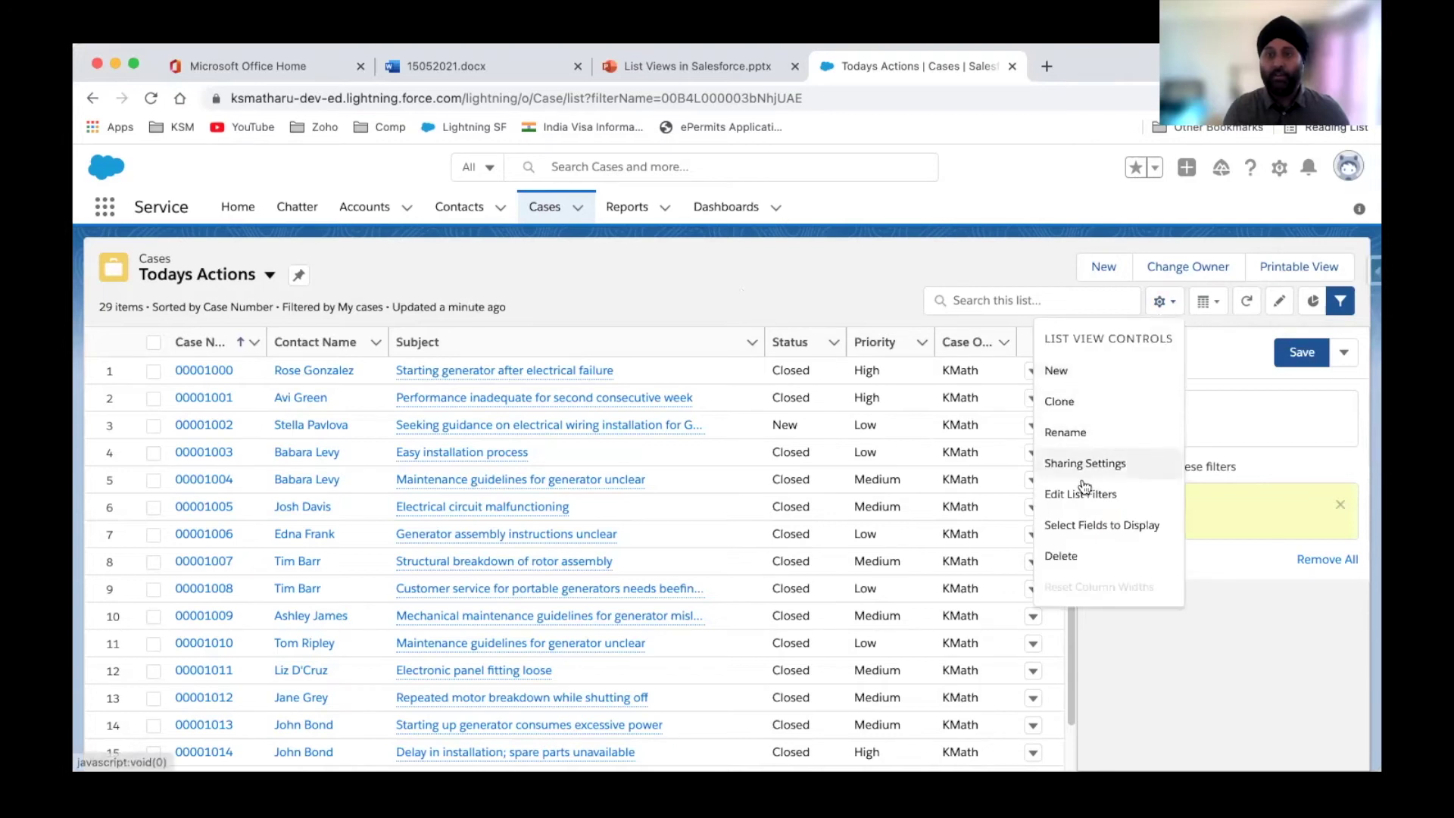
left_click(1085, 523)
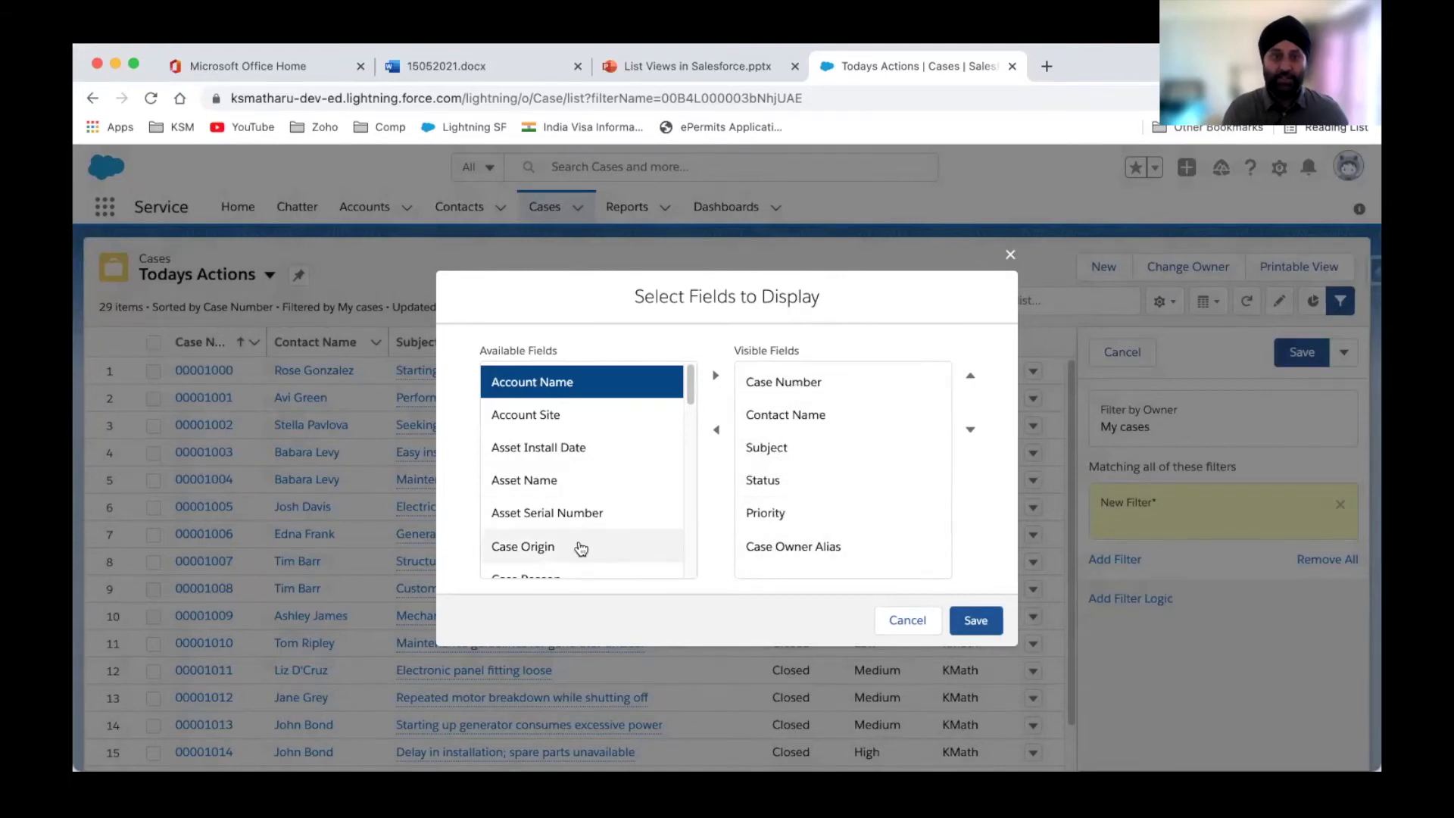
left_click(545, 552)
left_click(716, 377)
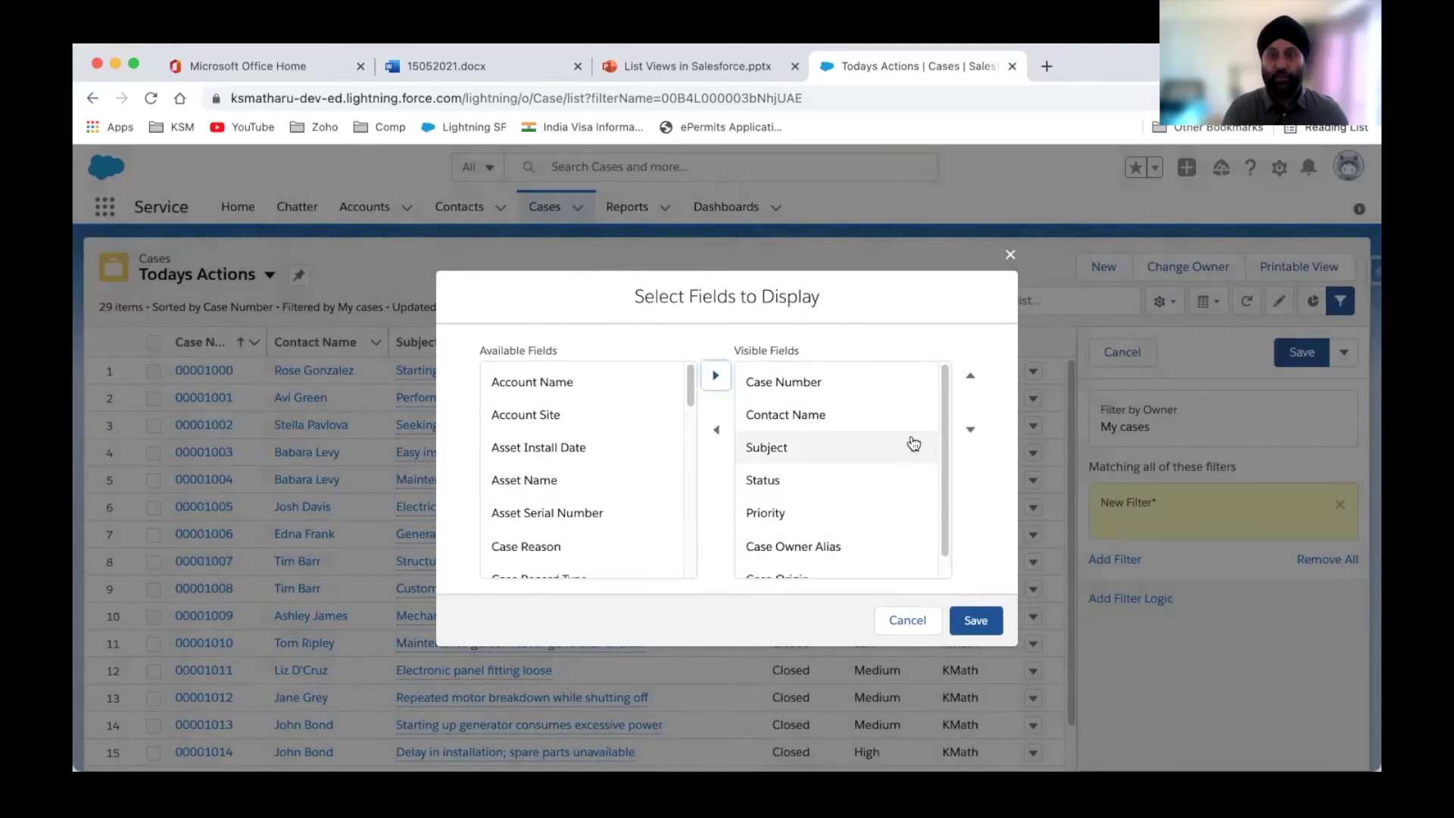
scroll(947, 450, "down", 1)
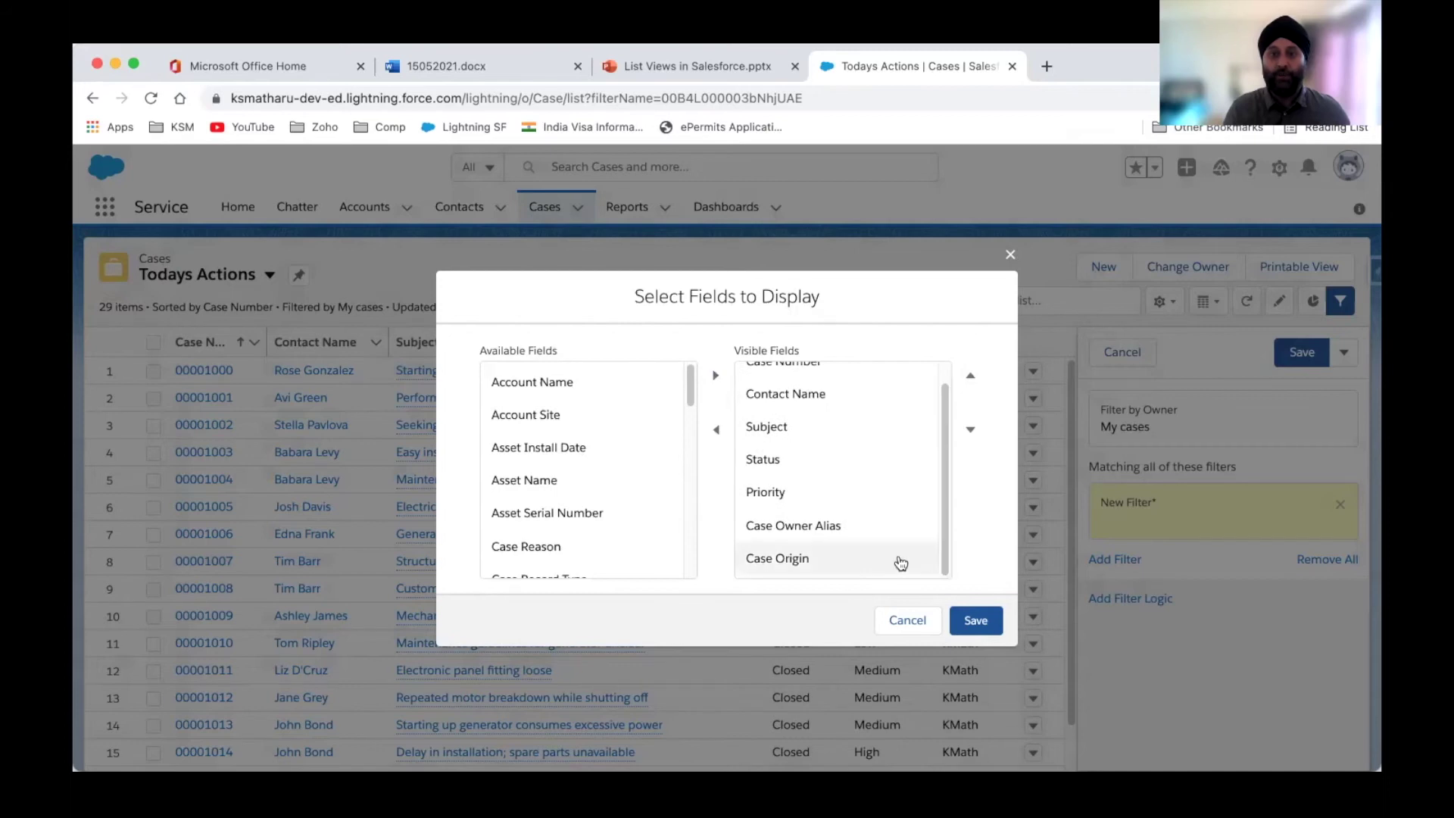
left_click(784, 569)
left_click(714, 433)
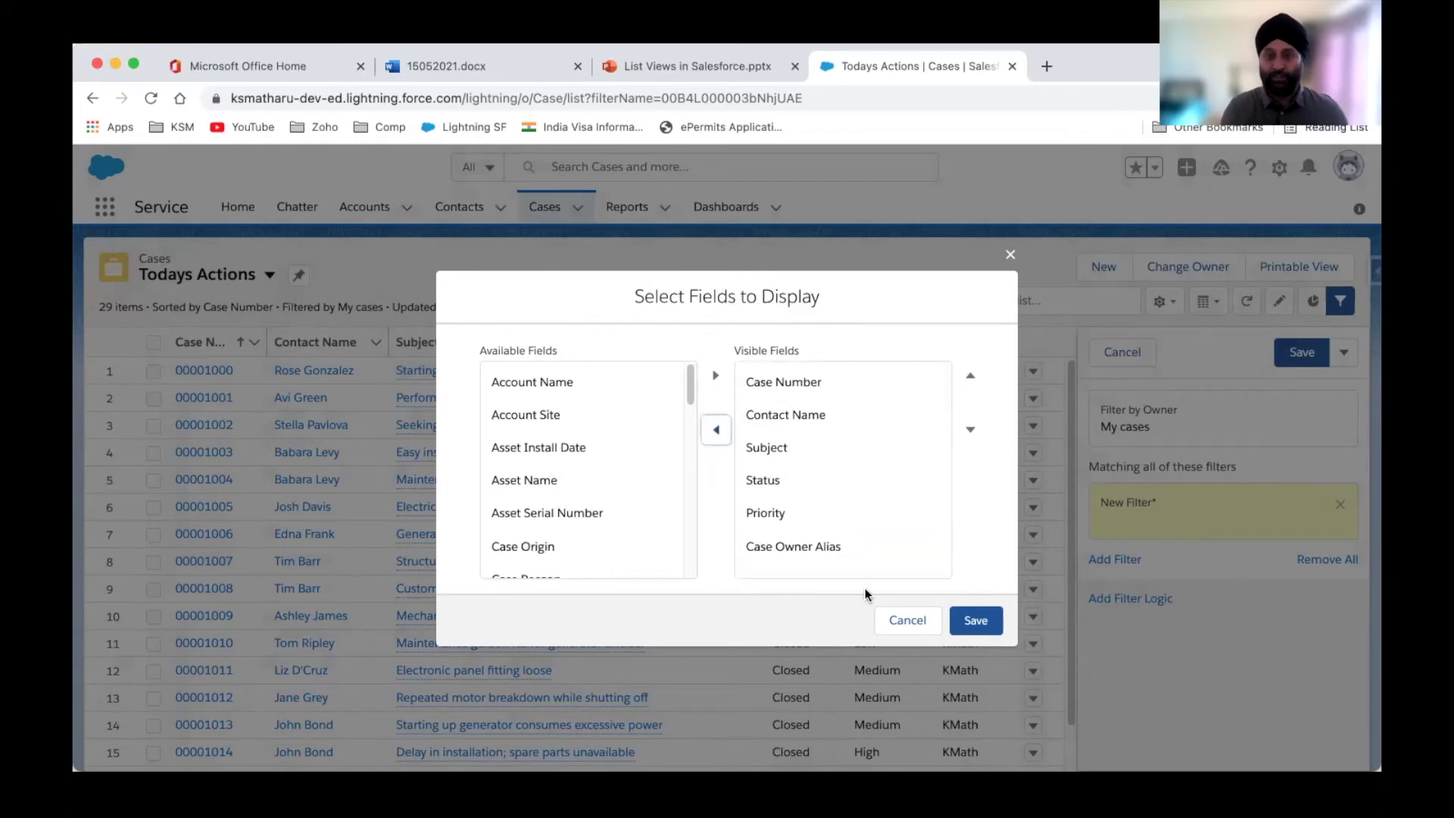
left_click(966, 621)
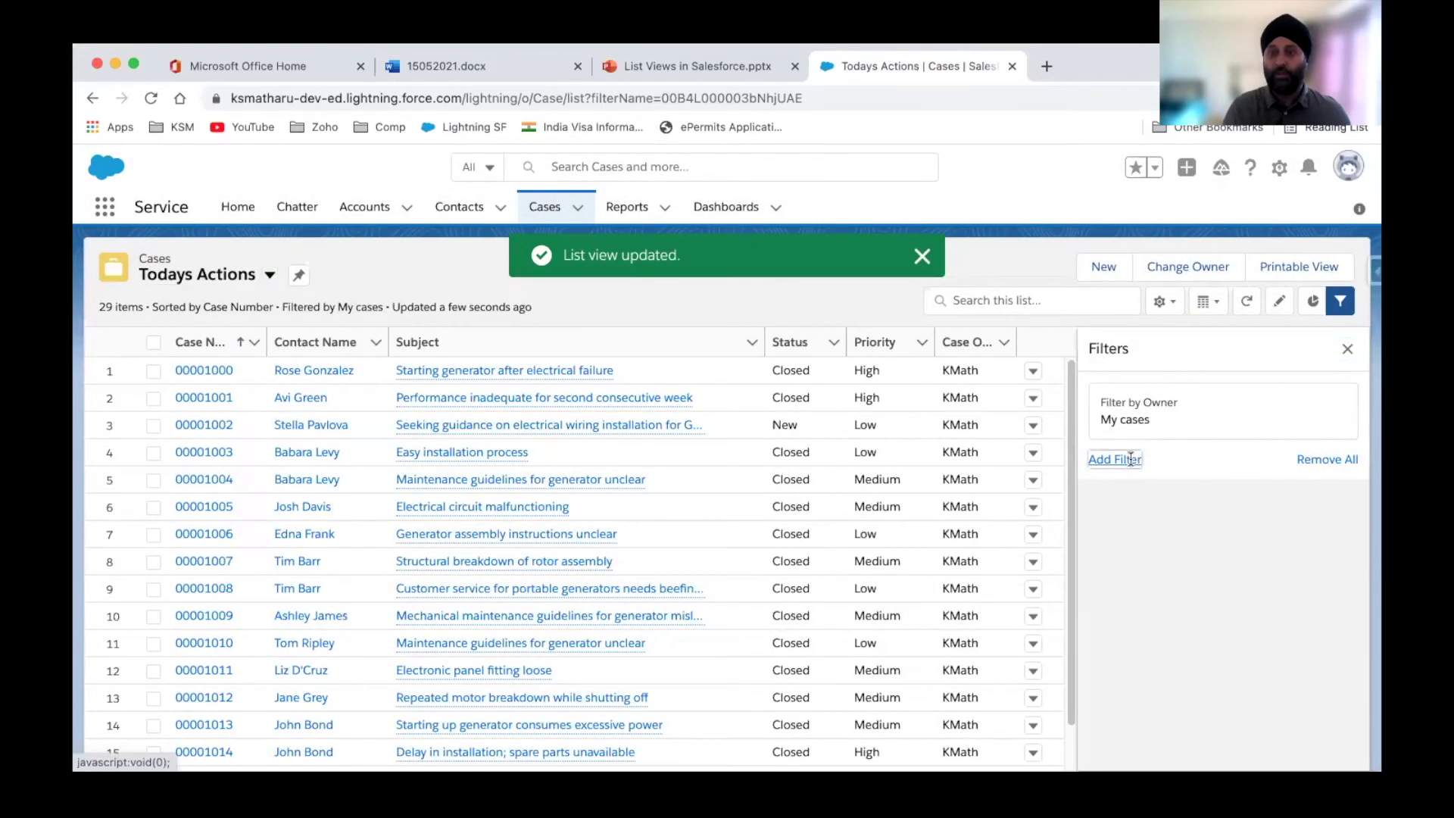
Step: Add a filter for Case Origin equals Support Org to the Todays Actions list view and save it
left_click(1121, 461)
left_click(803, 418)
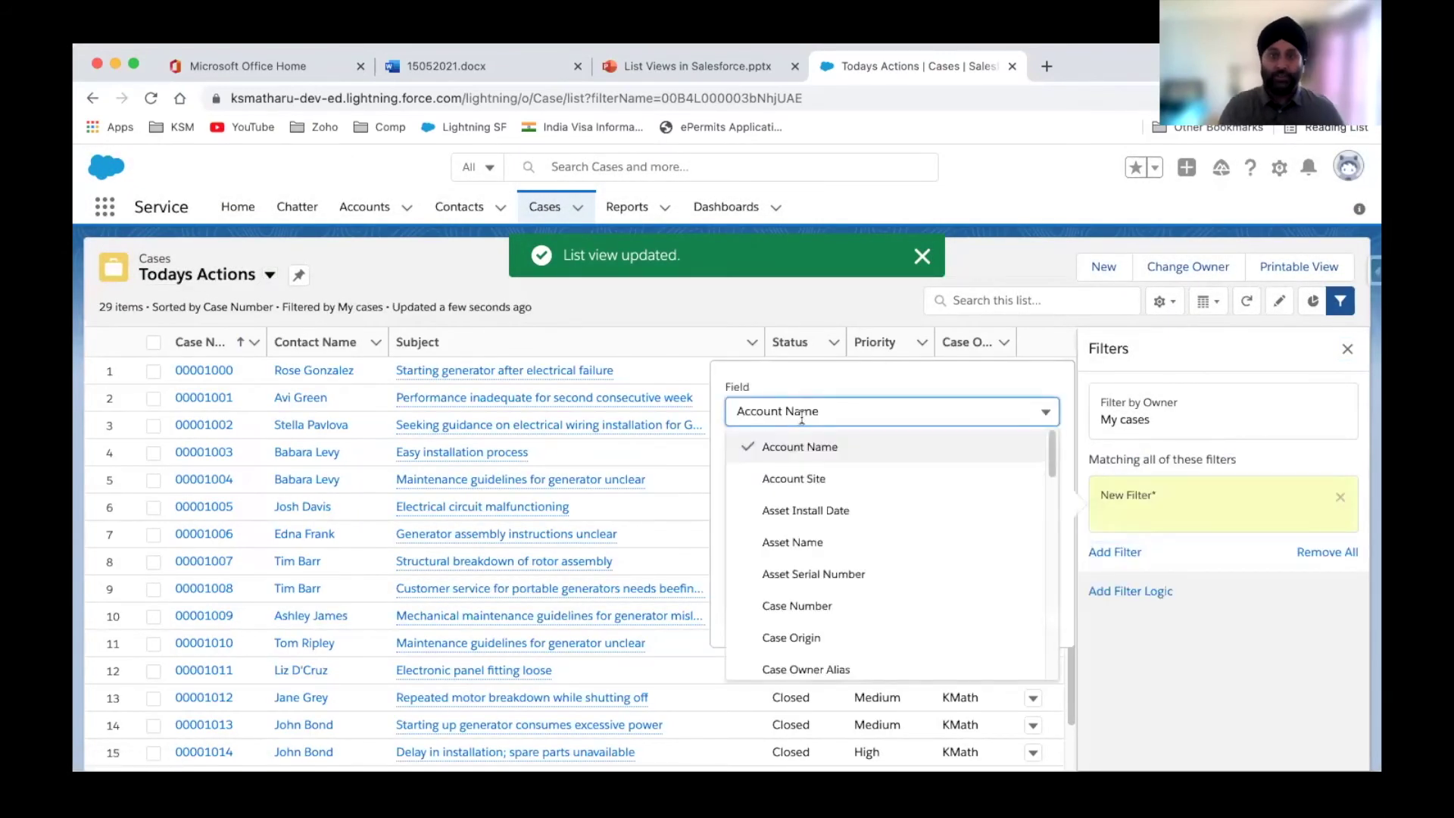
left_click(792, 638)
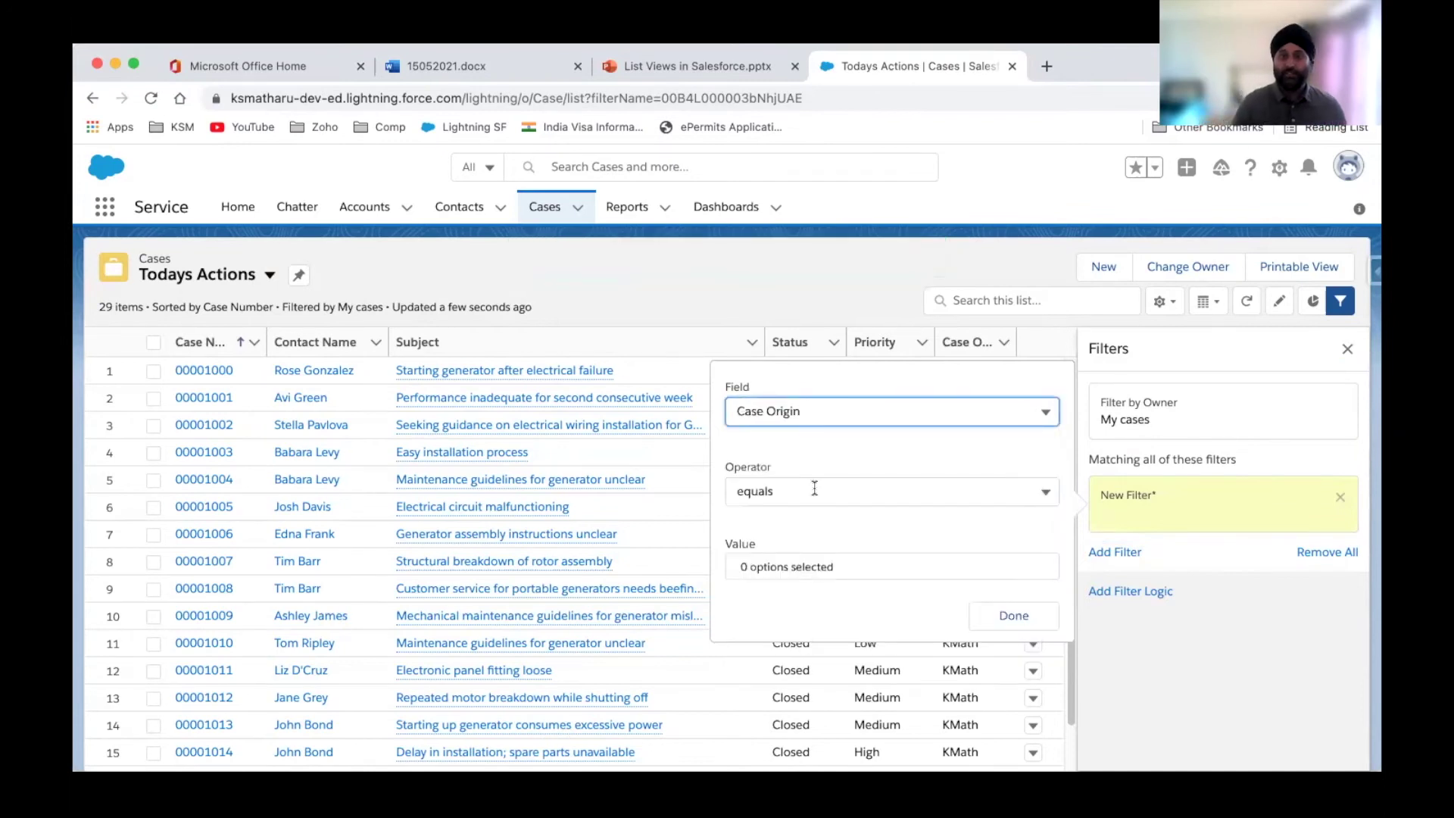
left_click(774, 562)
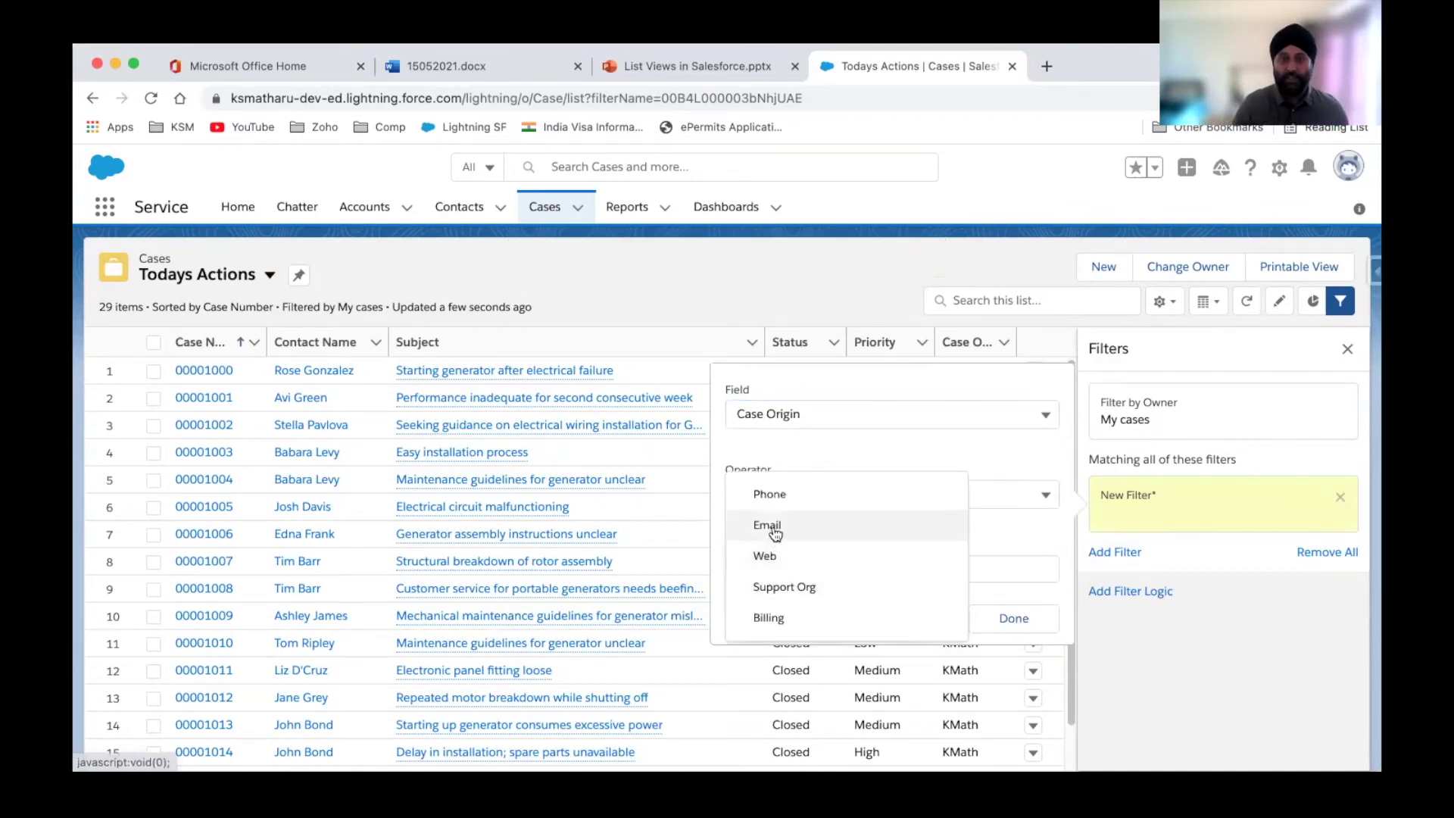
left_click(797, 600)
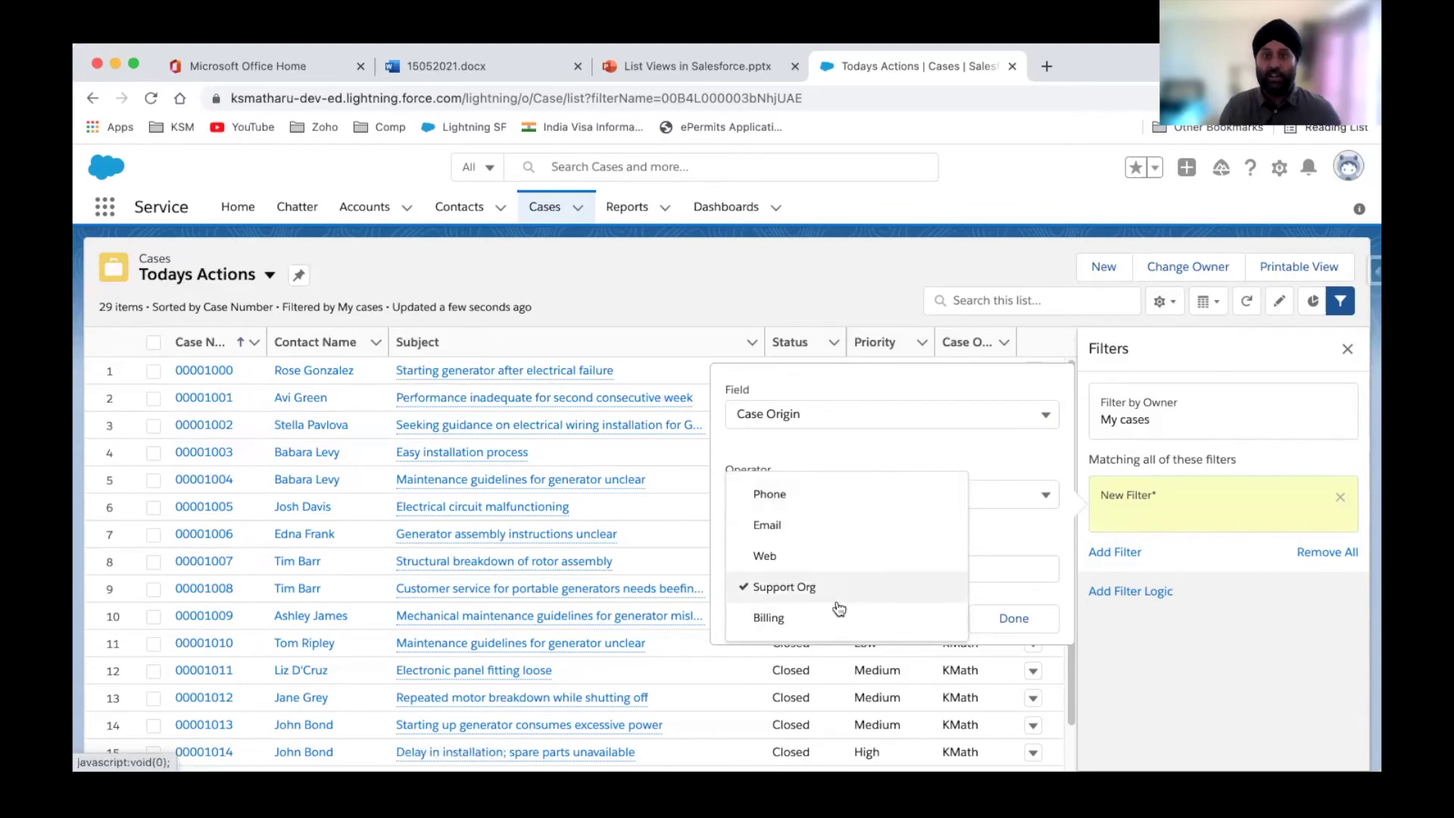
left_click(993, 596)
left_click(1001, 621)
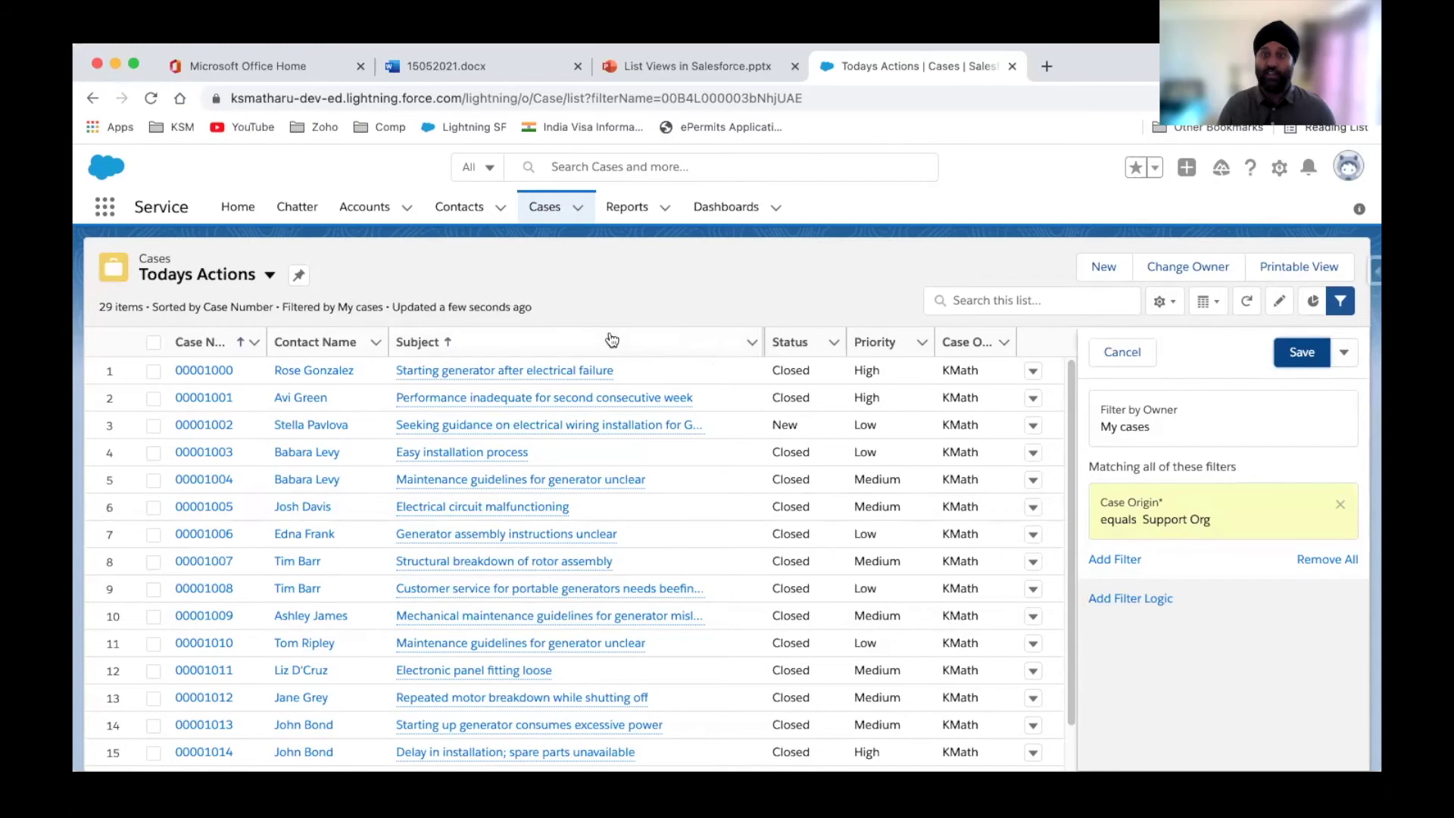
left_click(1296, 352)
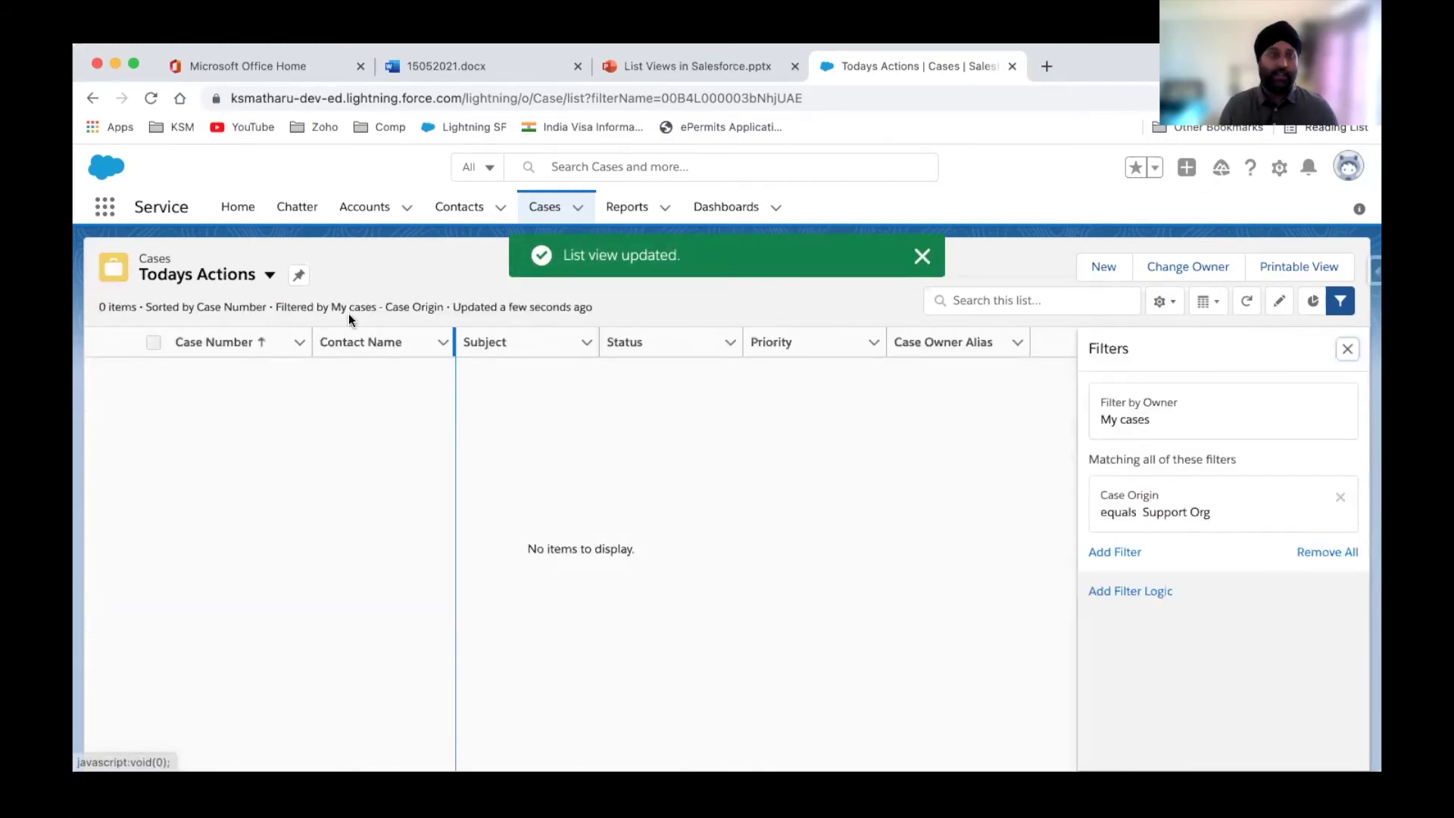
Step: Rename the Todays Actions list view as Todays Actions Support
left_click(270, 275)
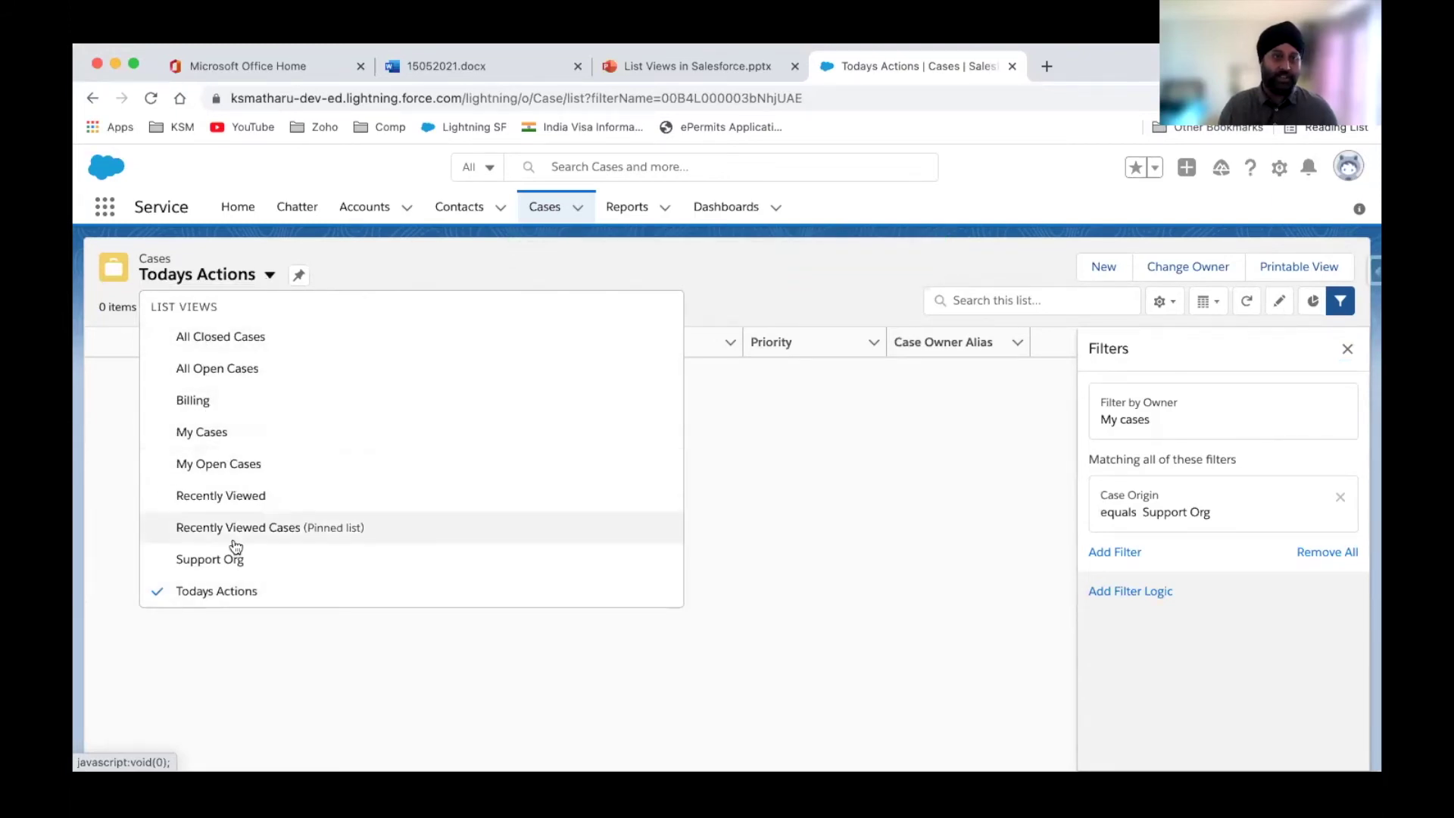
left_click(1170, 312)
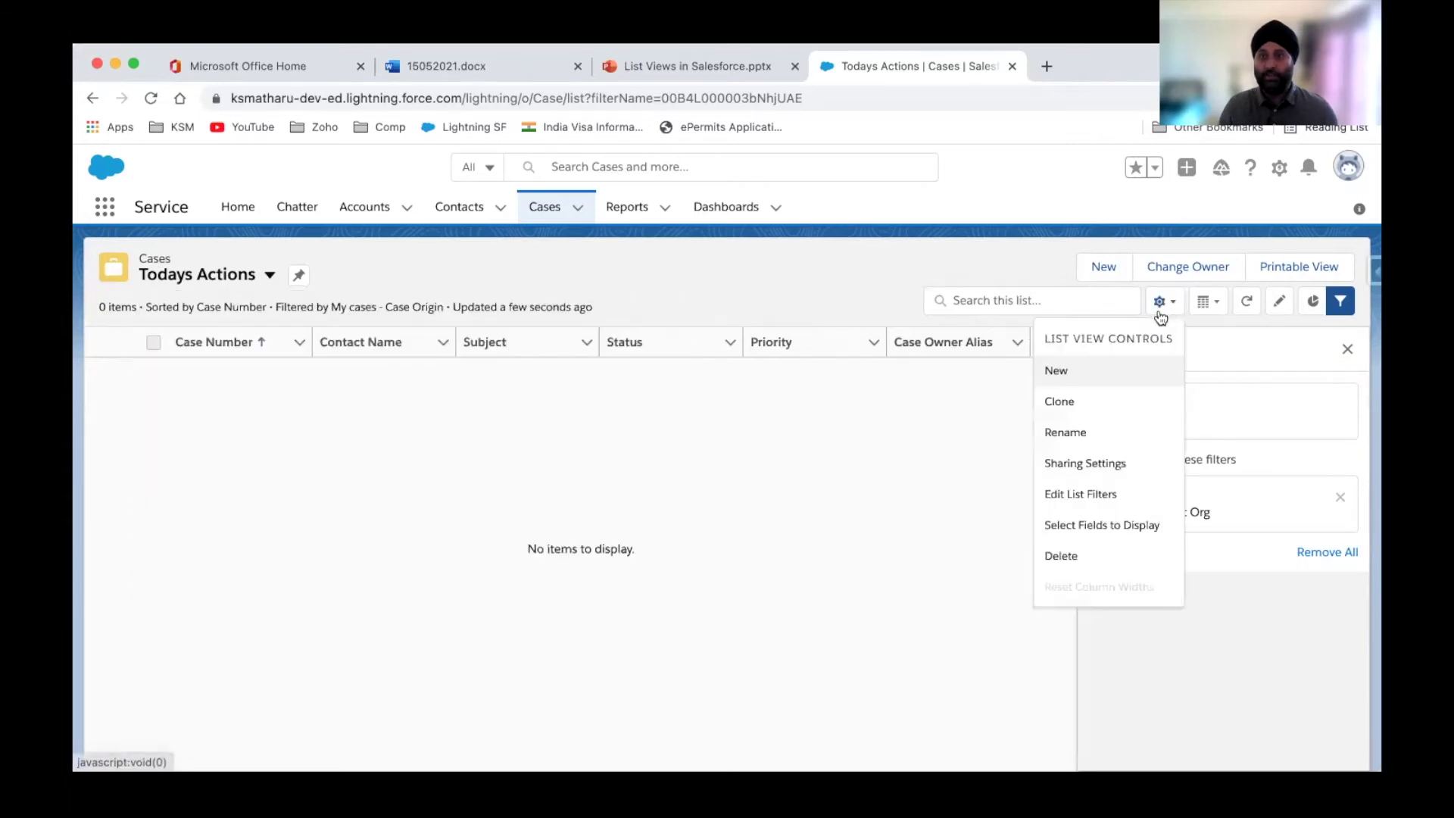
left_click(1075, 435)
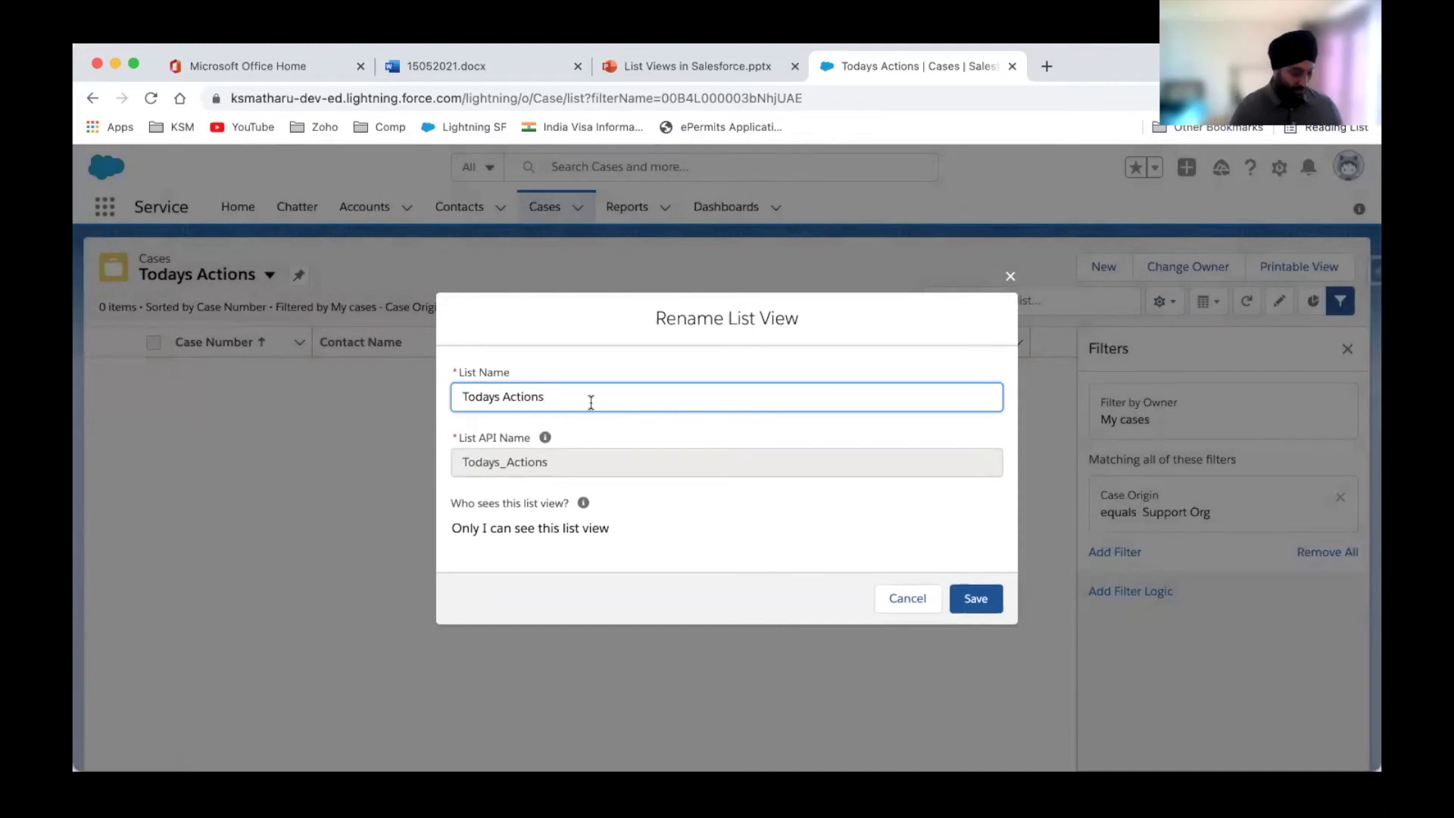
type("Support")
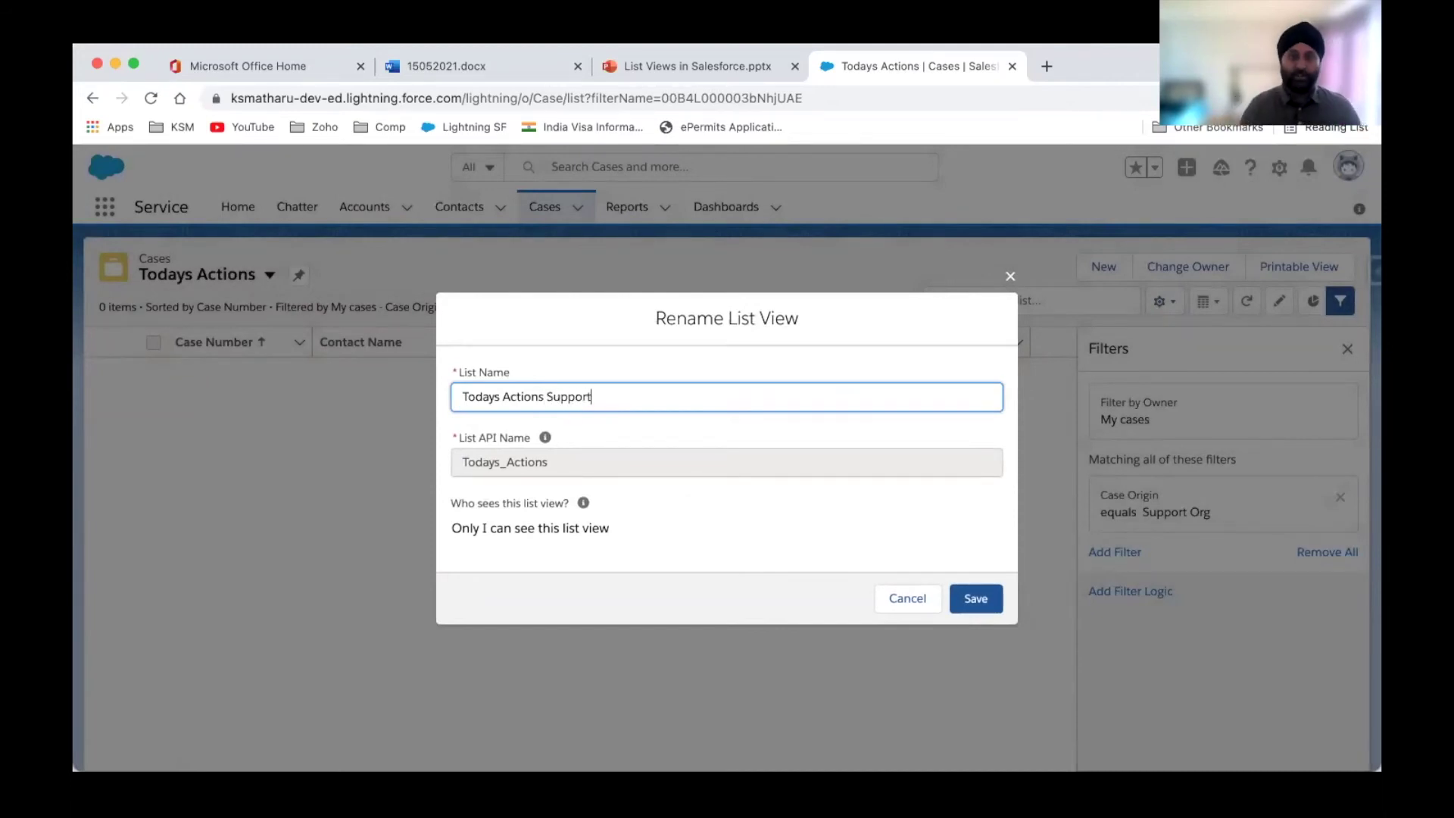
left_click(977, 606)
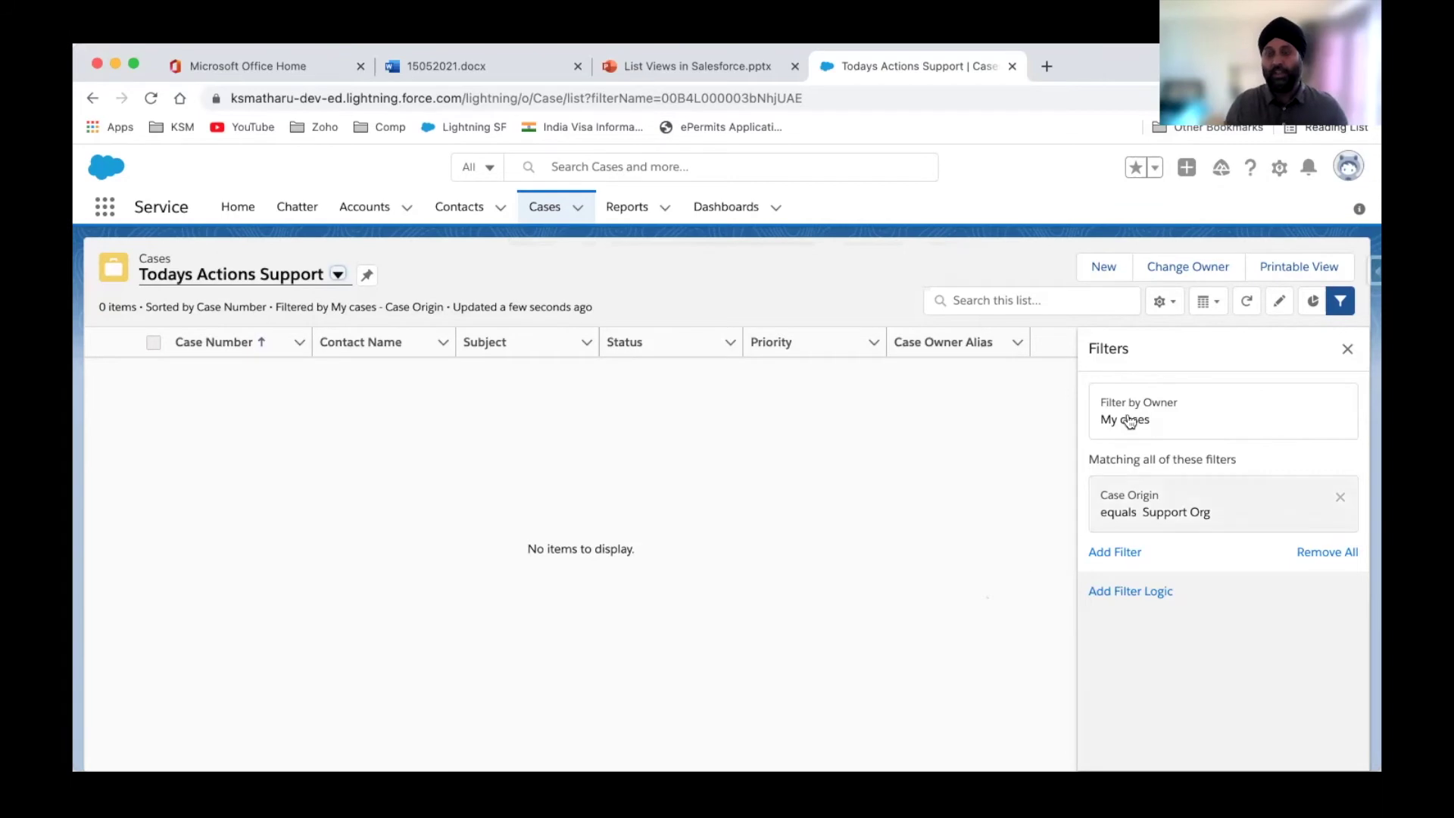
Step: Add a filter for Date/Time Opened equals last month to the case list view and save it
left_click(1137, 556)
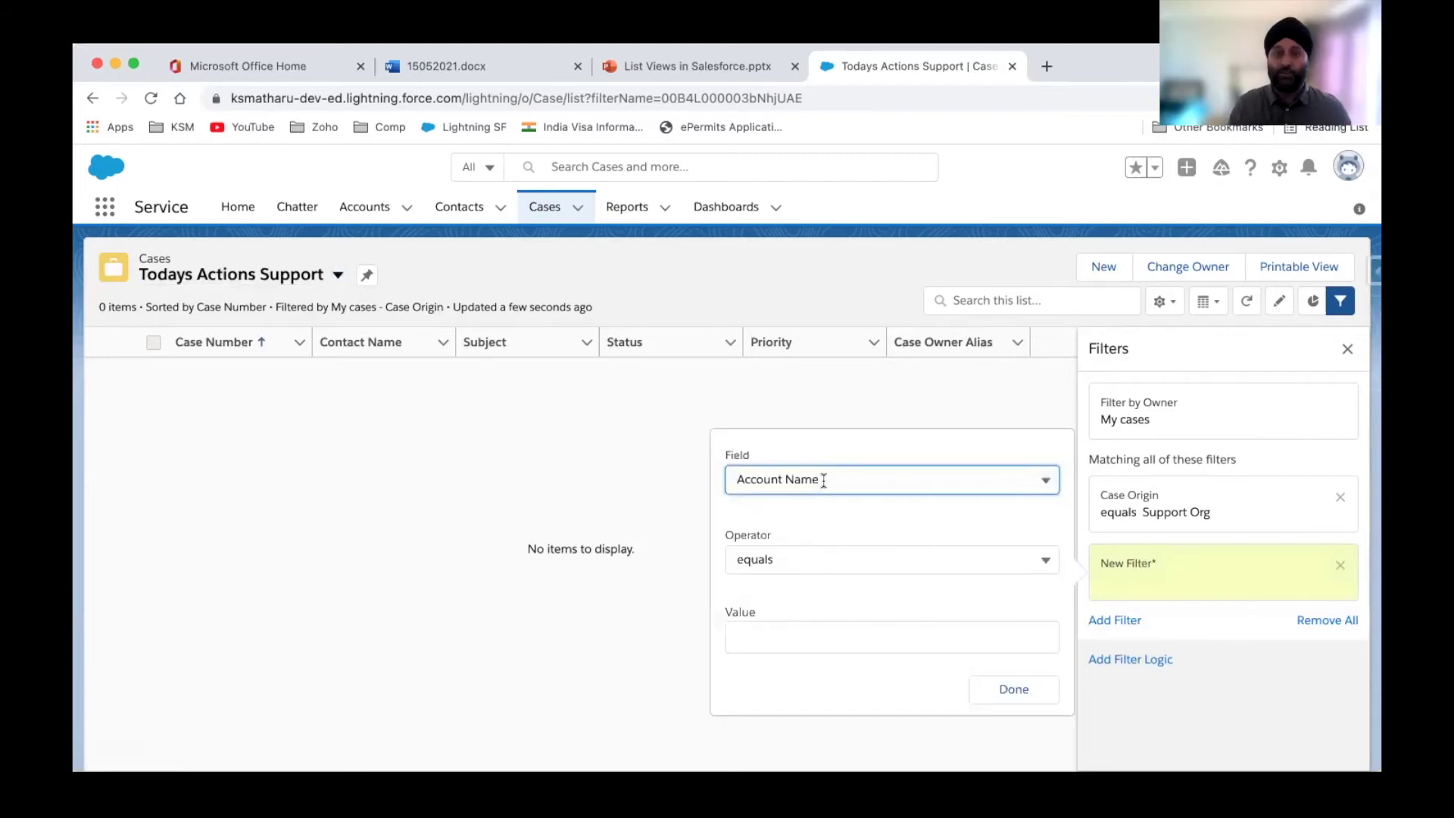
left_click(825, 481)
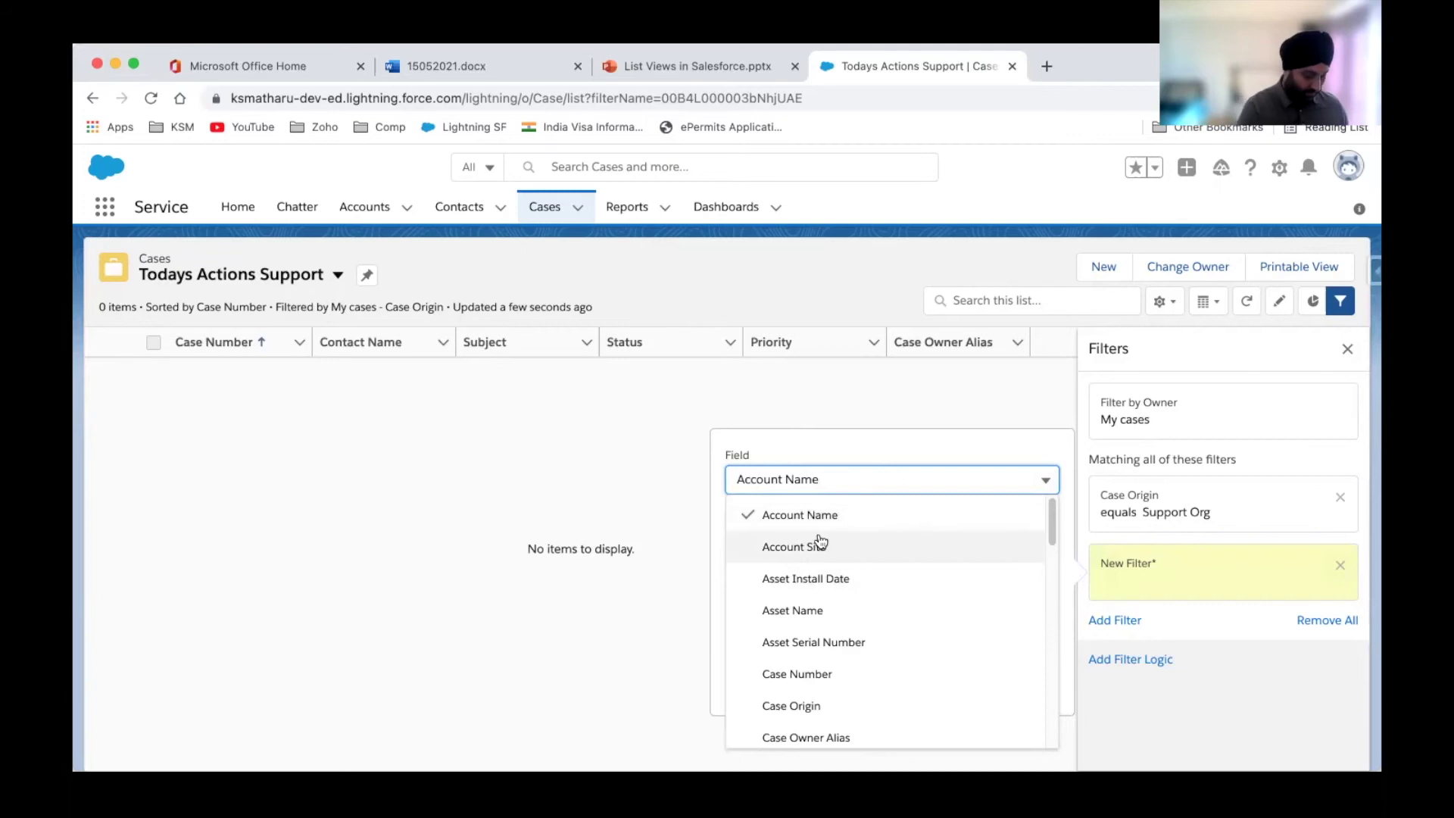
type("case o")
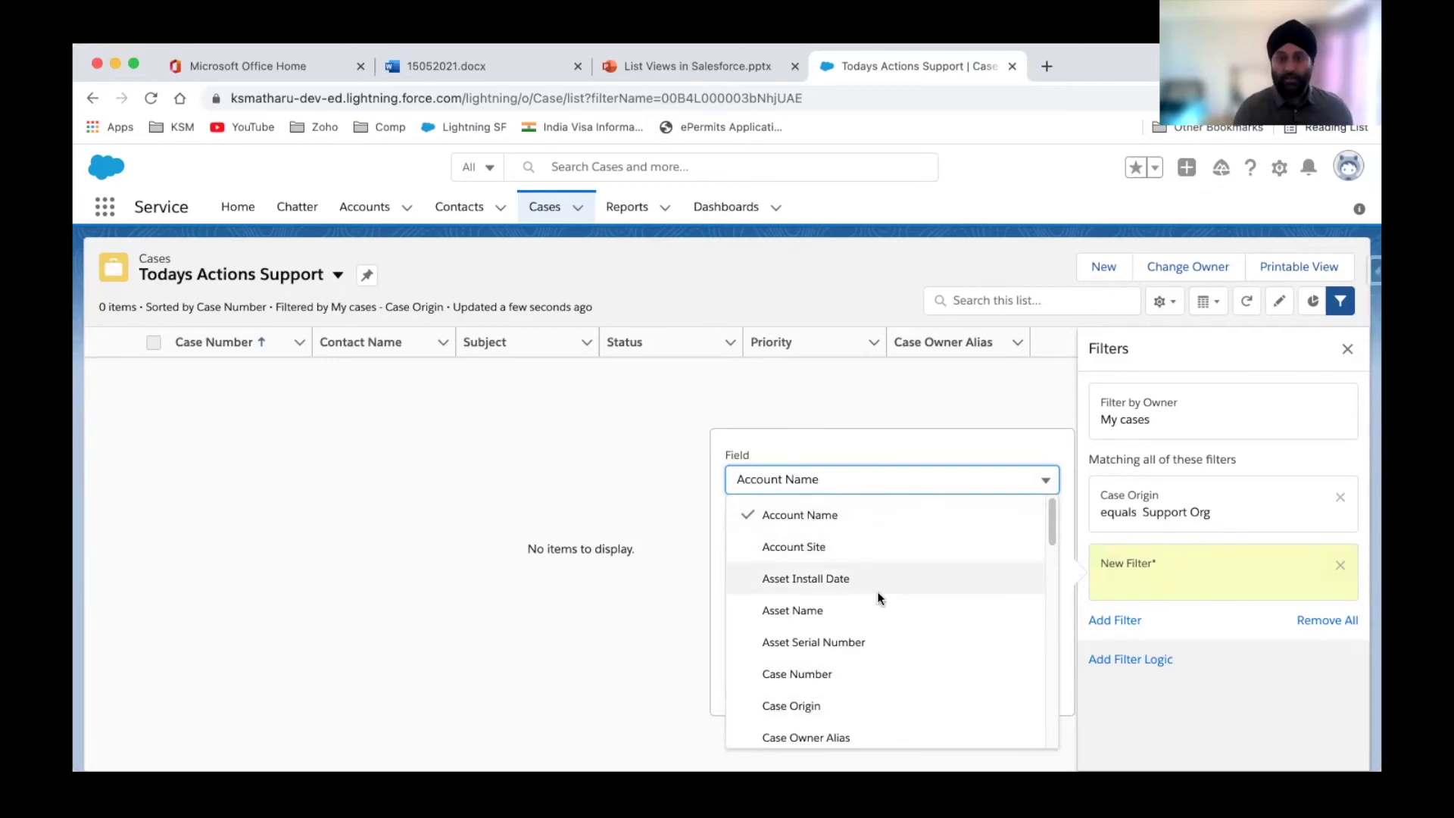
left_click_drag(1057, 541, 1048, 624)
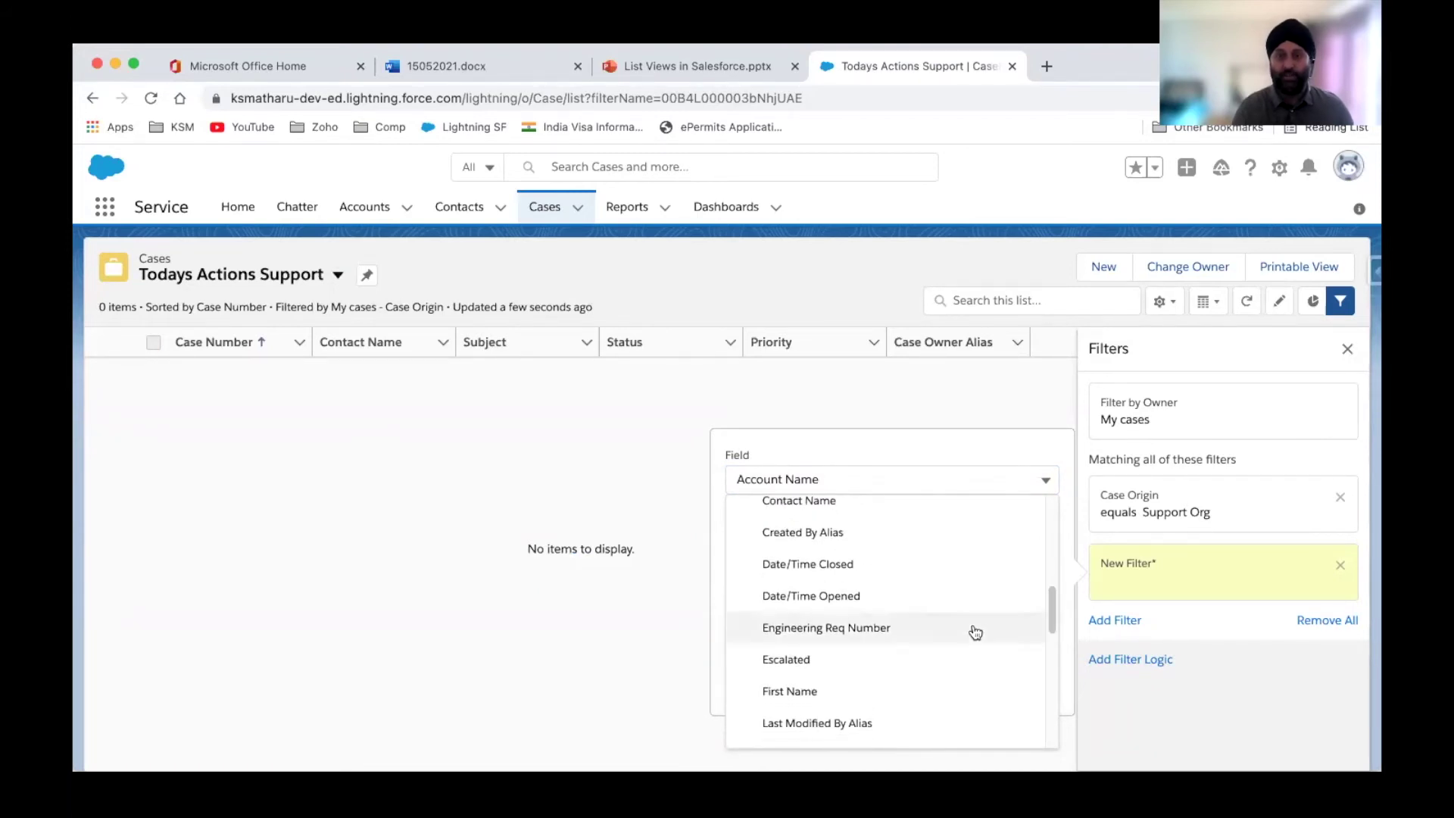
left_click(806, 596)
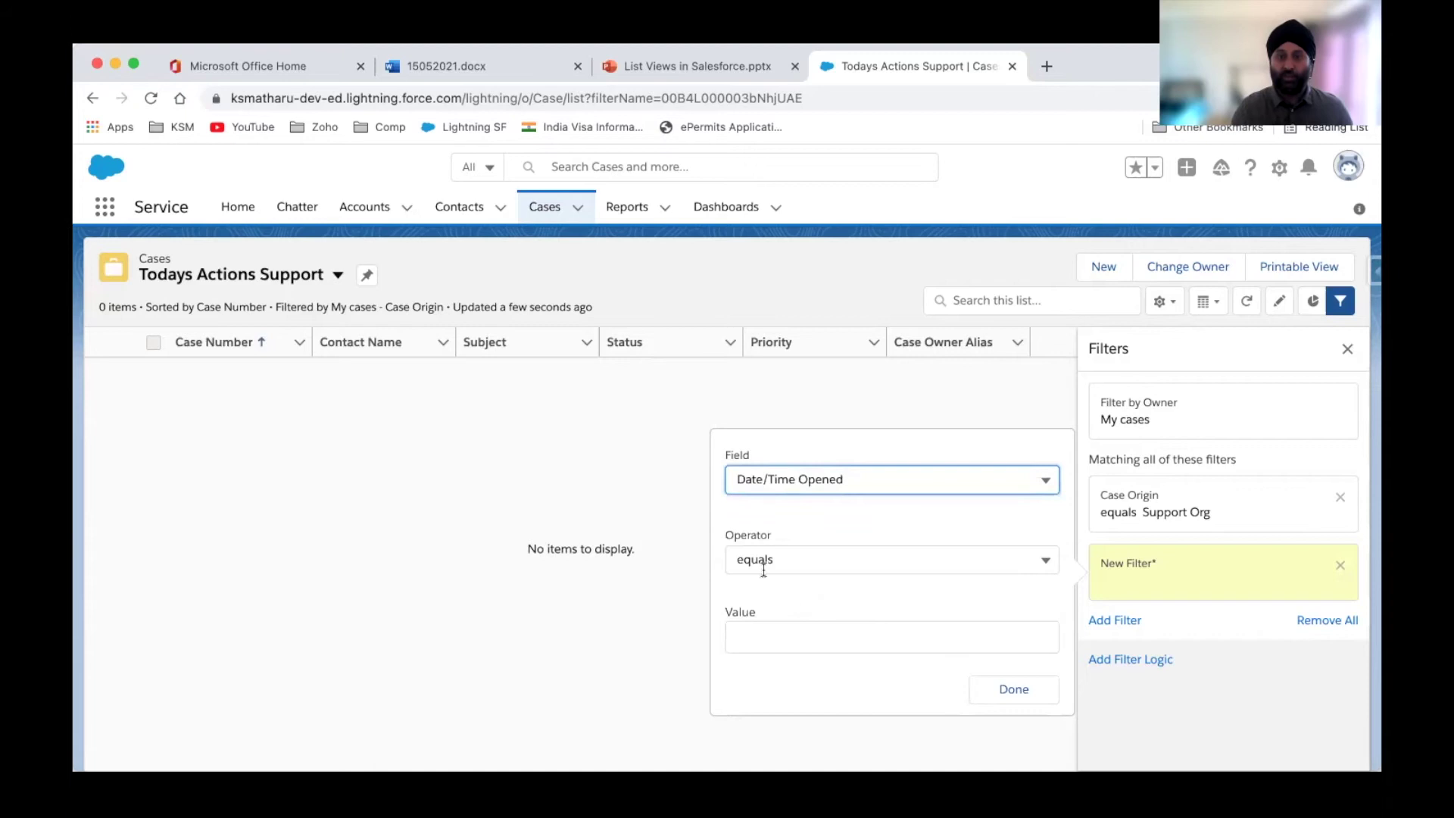
left_click(783, 643)
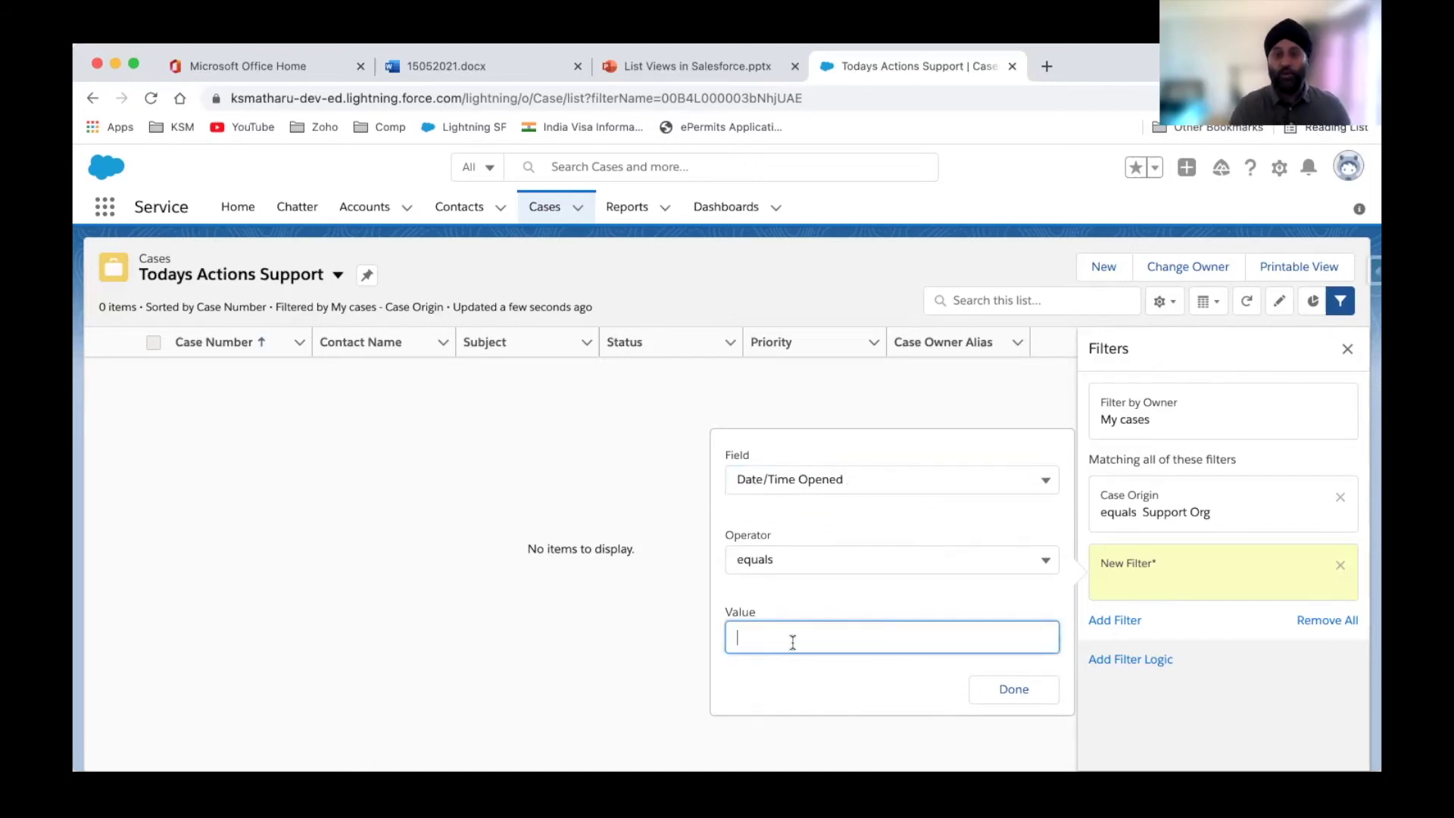
type("last")
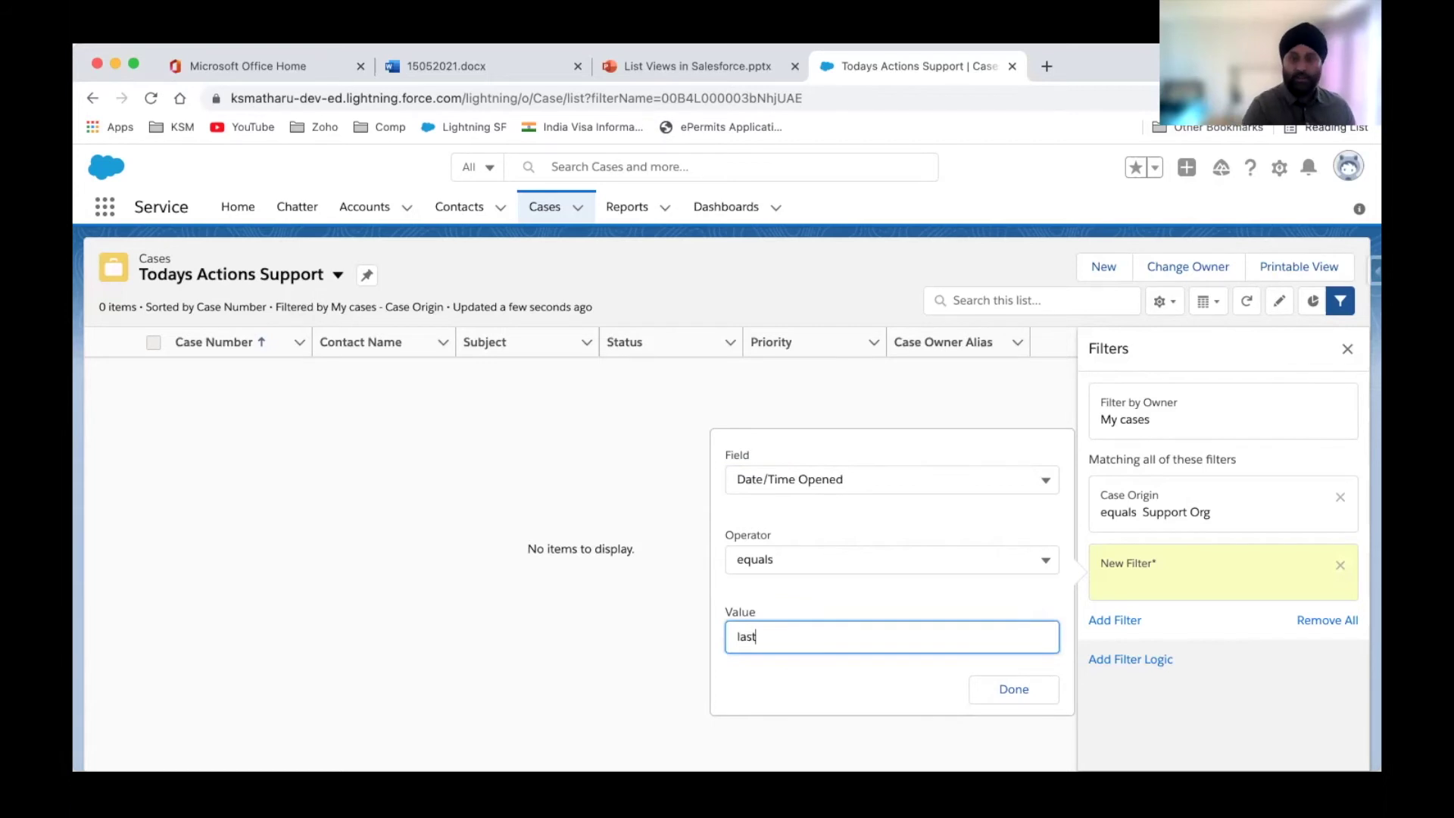
type(" month")
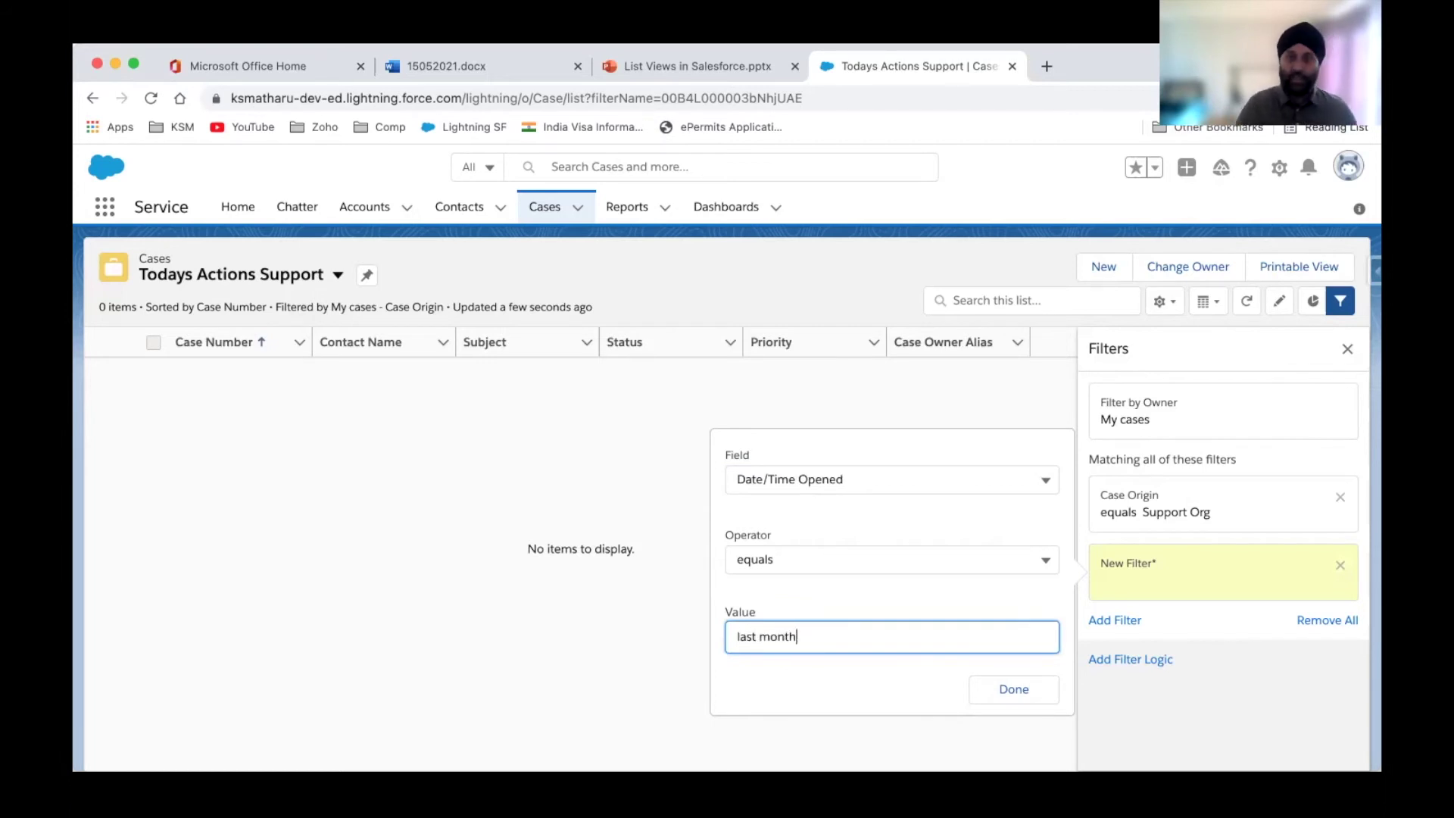
left_click(998, 687)
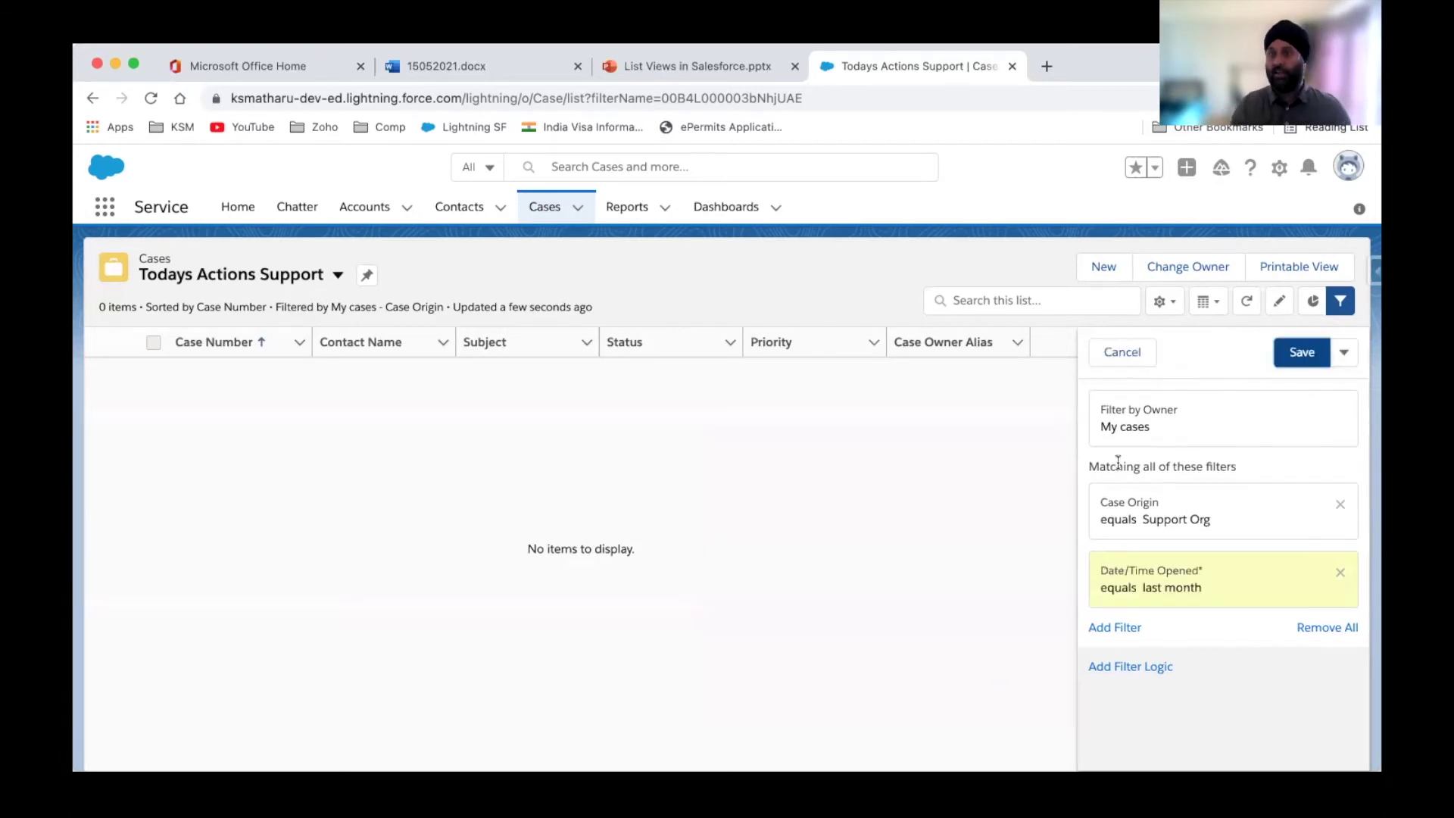
left_click(1291, 350)
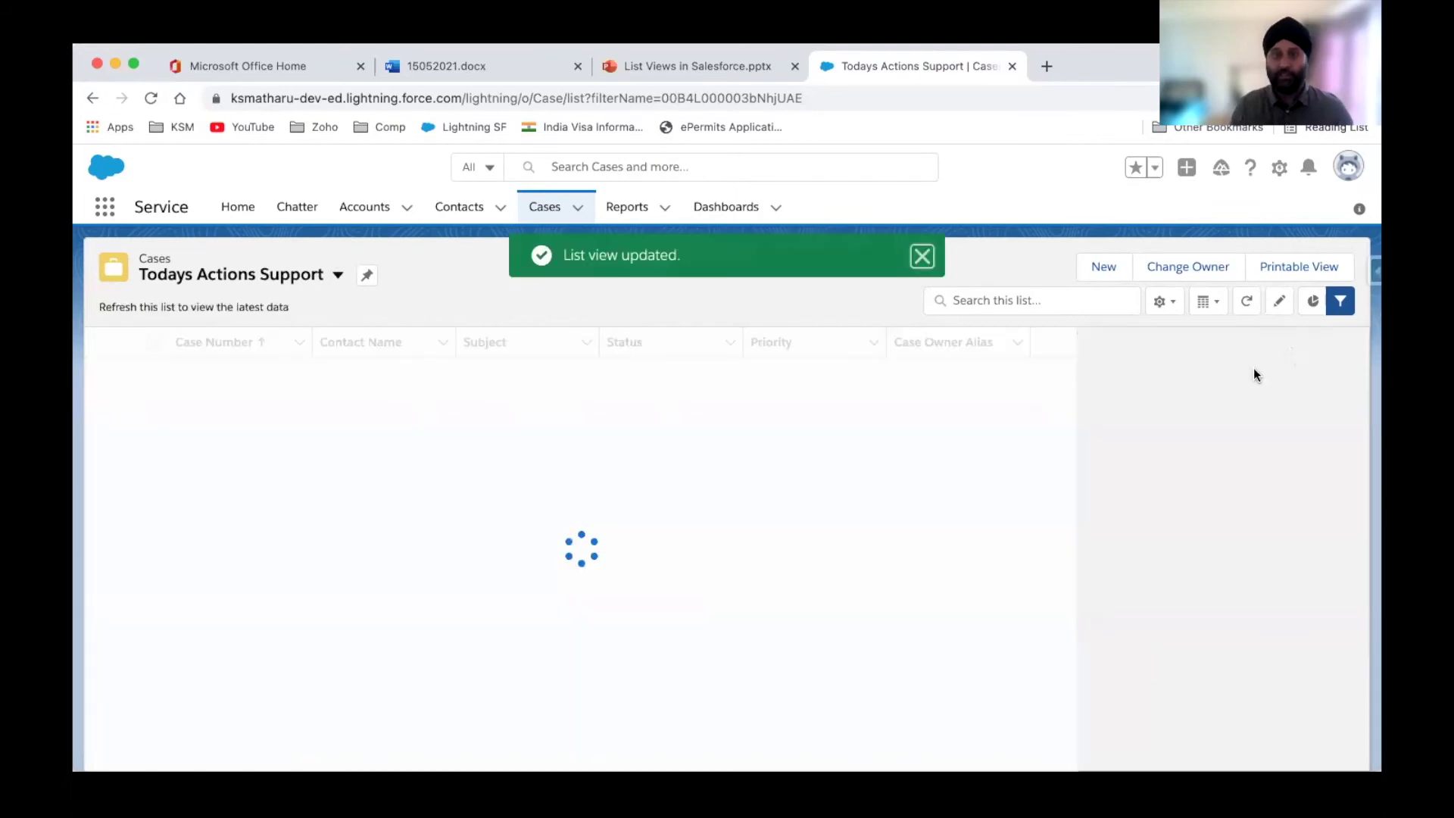
Step: Examine the fields available for filtering in the saved Date/Time Opened filter
left_click(1159, 576)
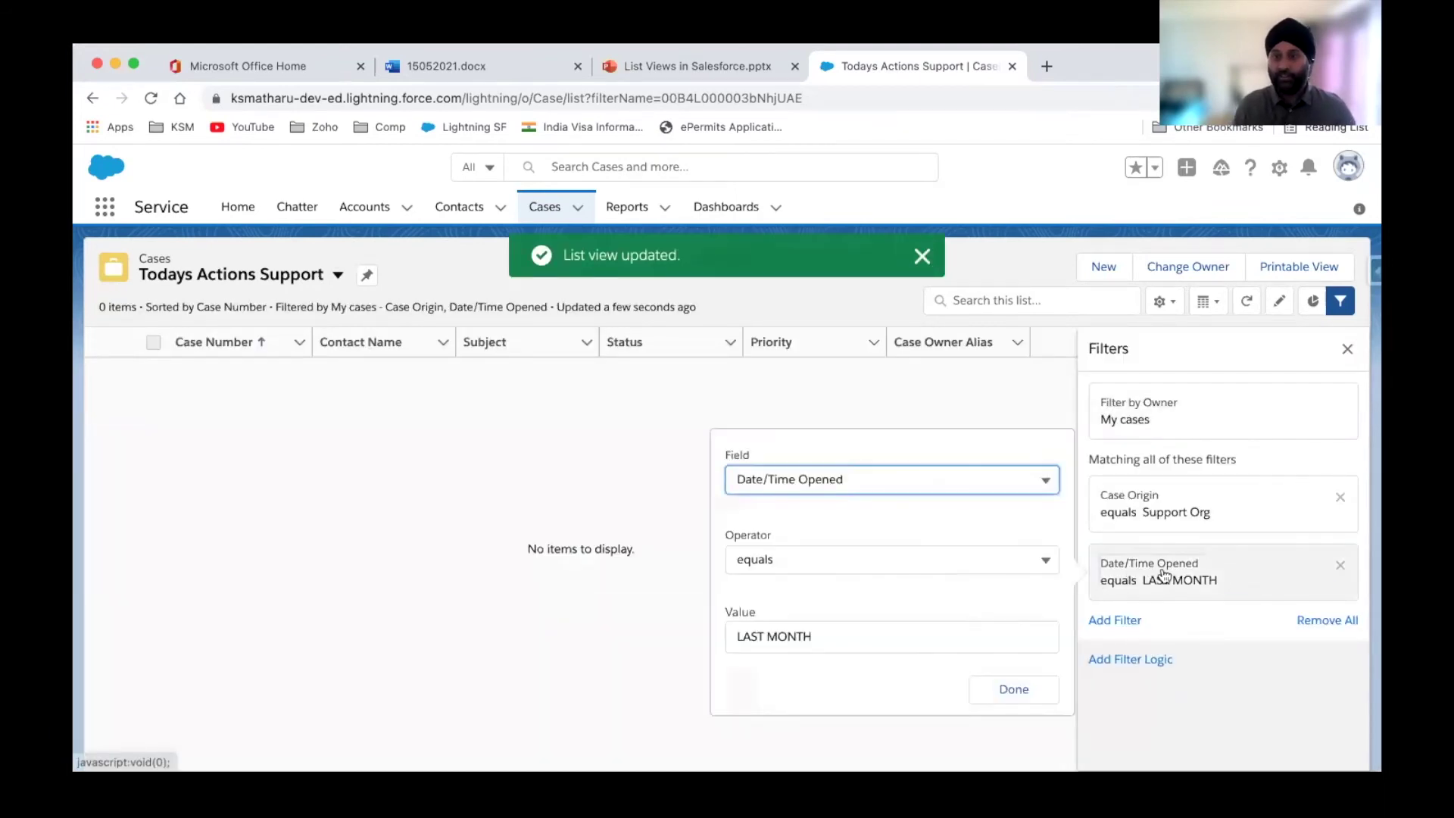
left_click(833, 480)
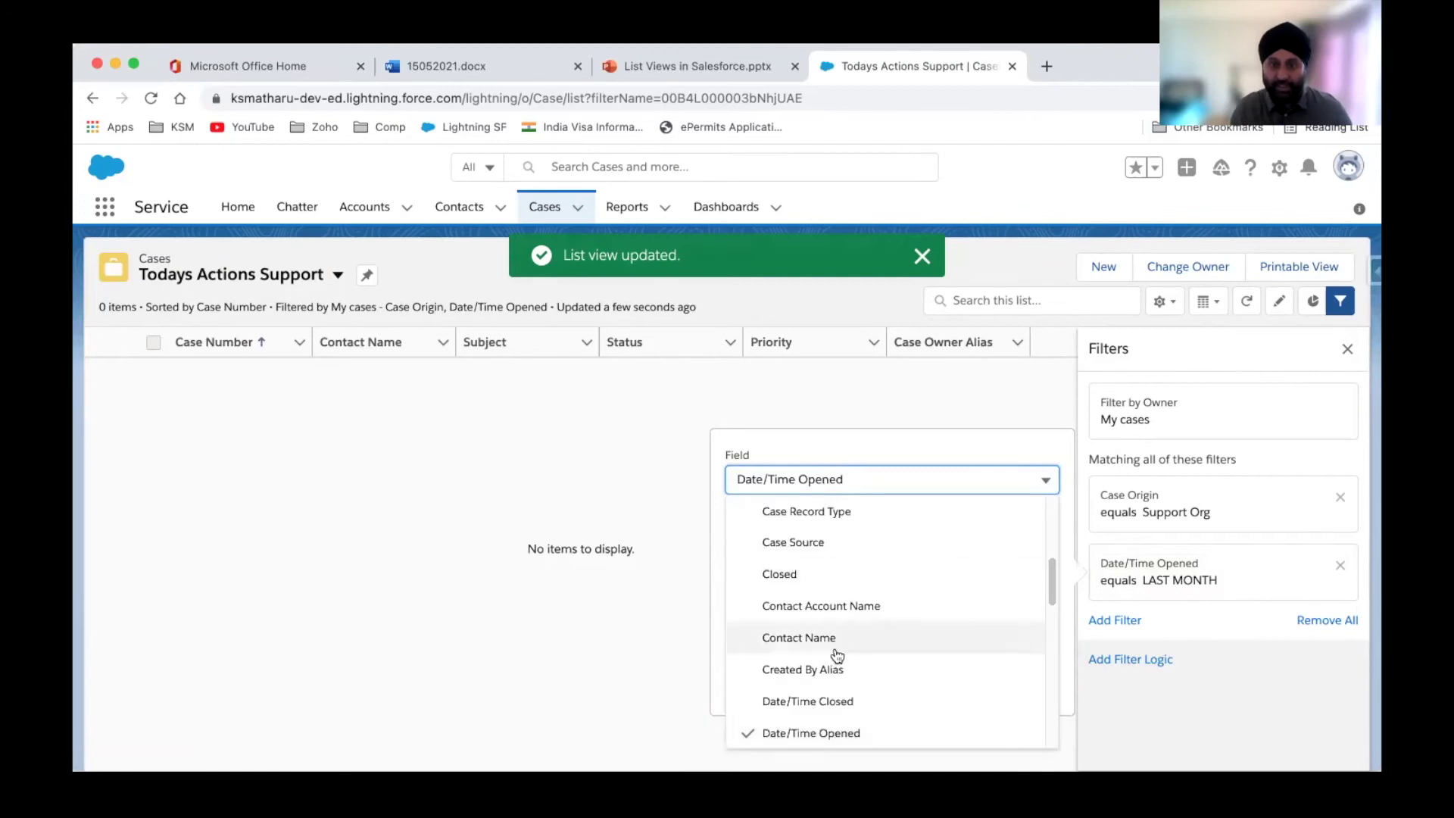
left_click_drag(1048, 580, 1034, 767)
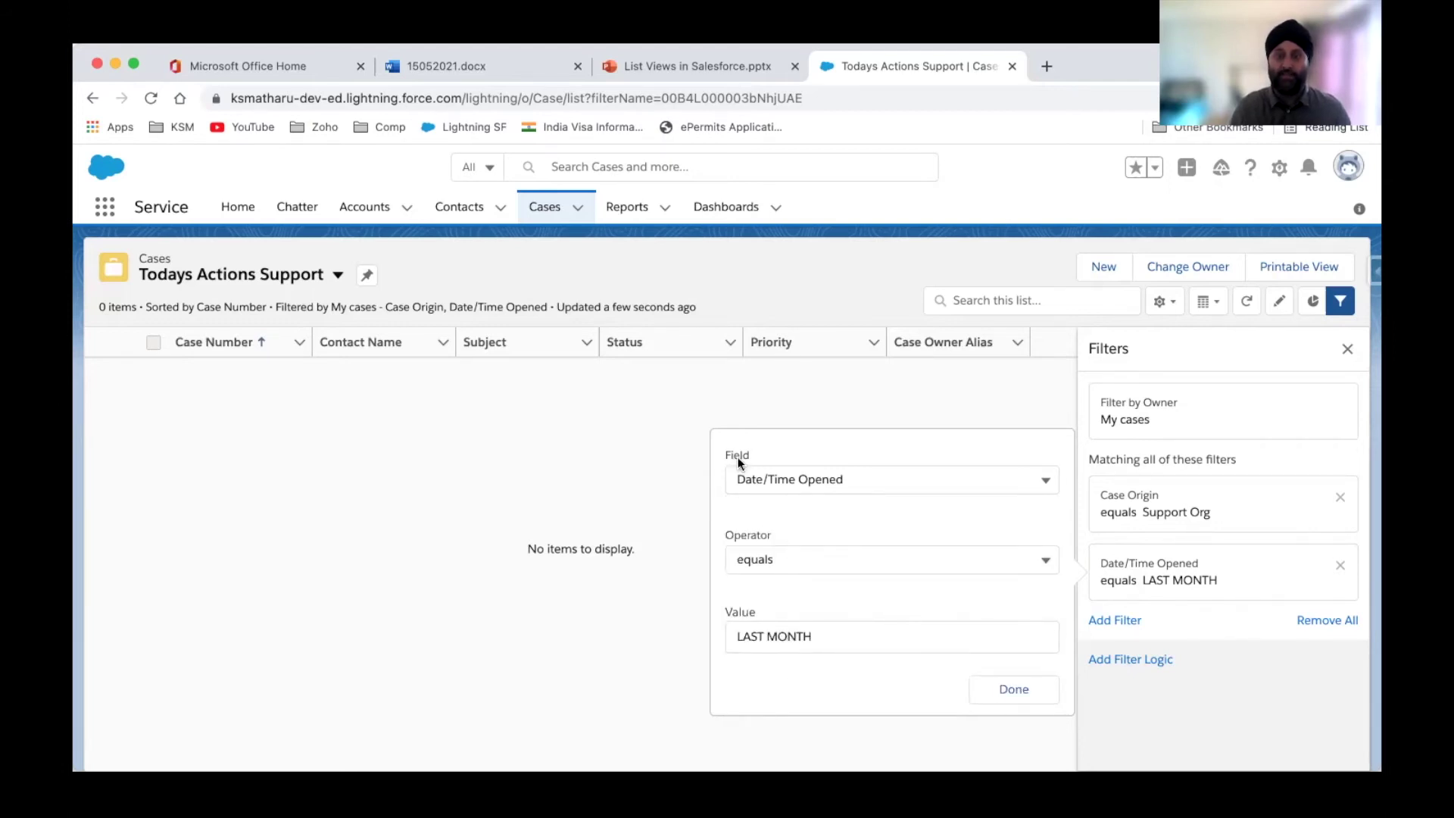
left_click(788, 479)
left_click(977, 386)
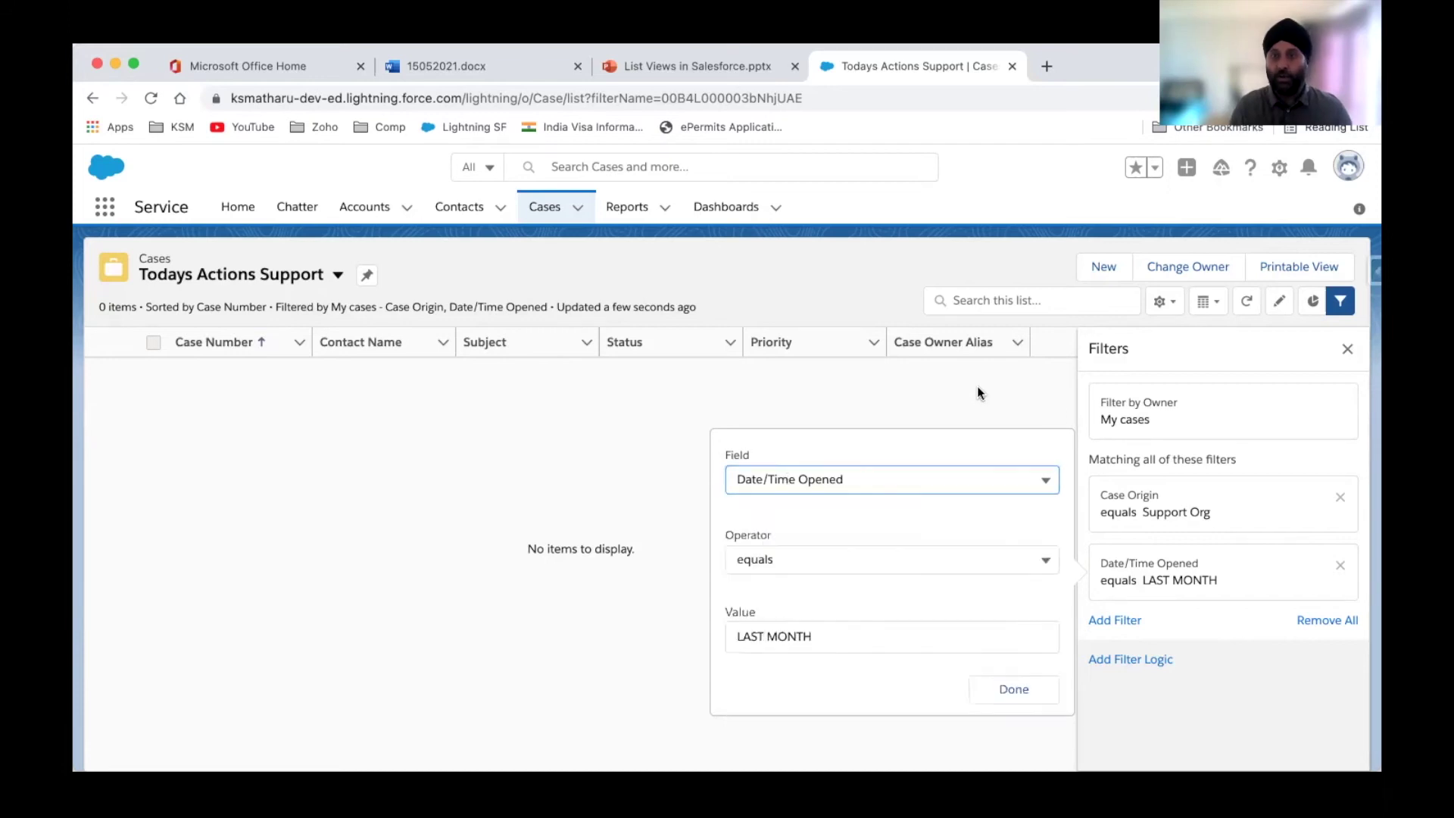
Step: Set the owner filter of the Todays Actions Support list view to All cases and save it
left_click(1125, 409)
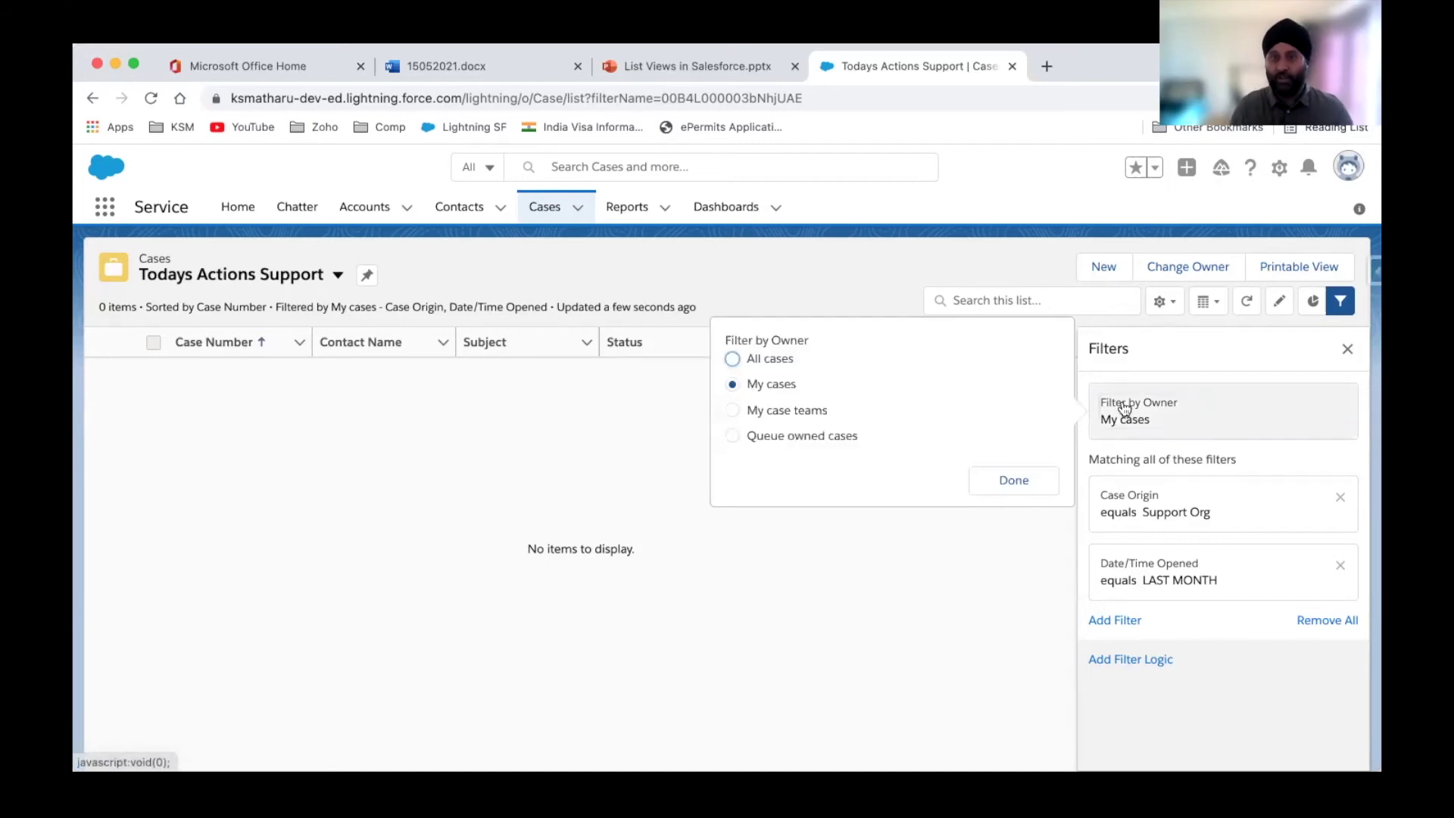
left_click(771, 359)
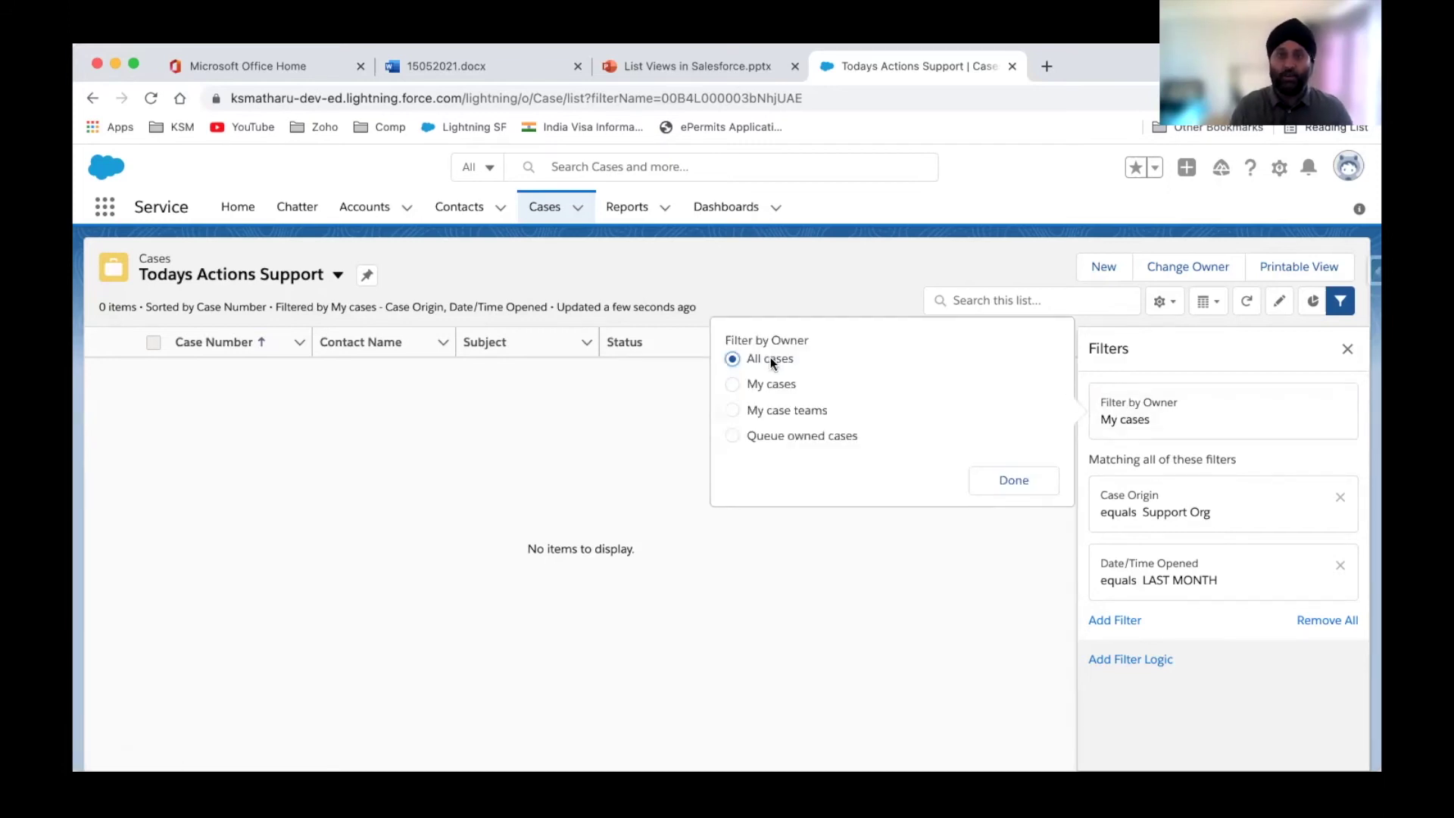
left_click(1001, 482)
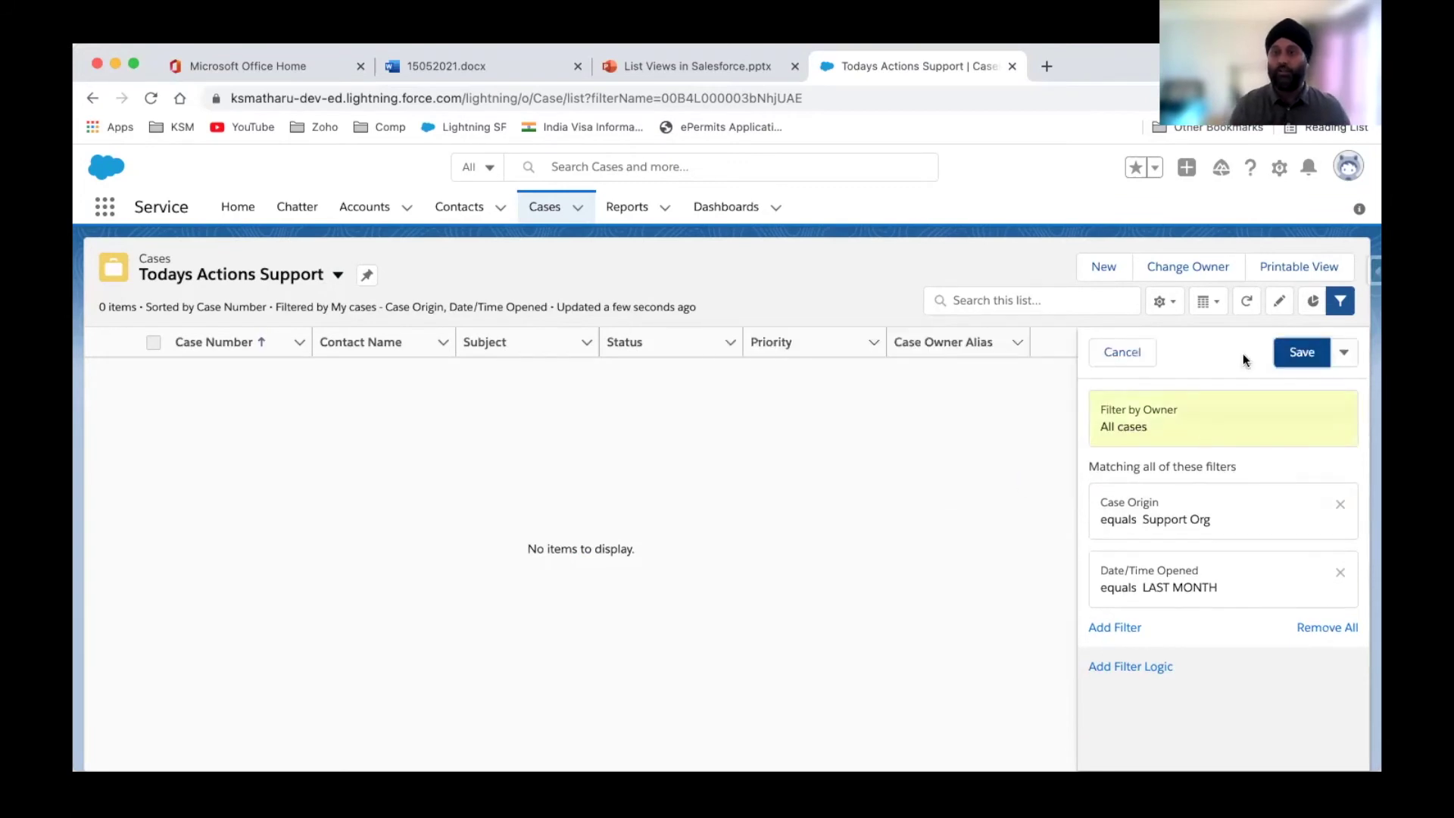
left_click(1301, 354)
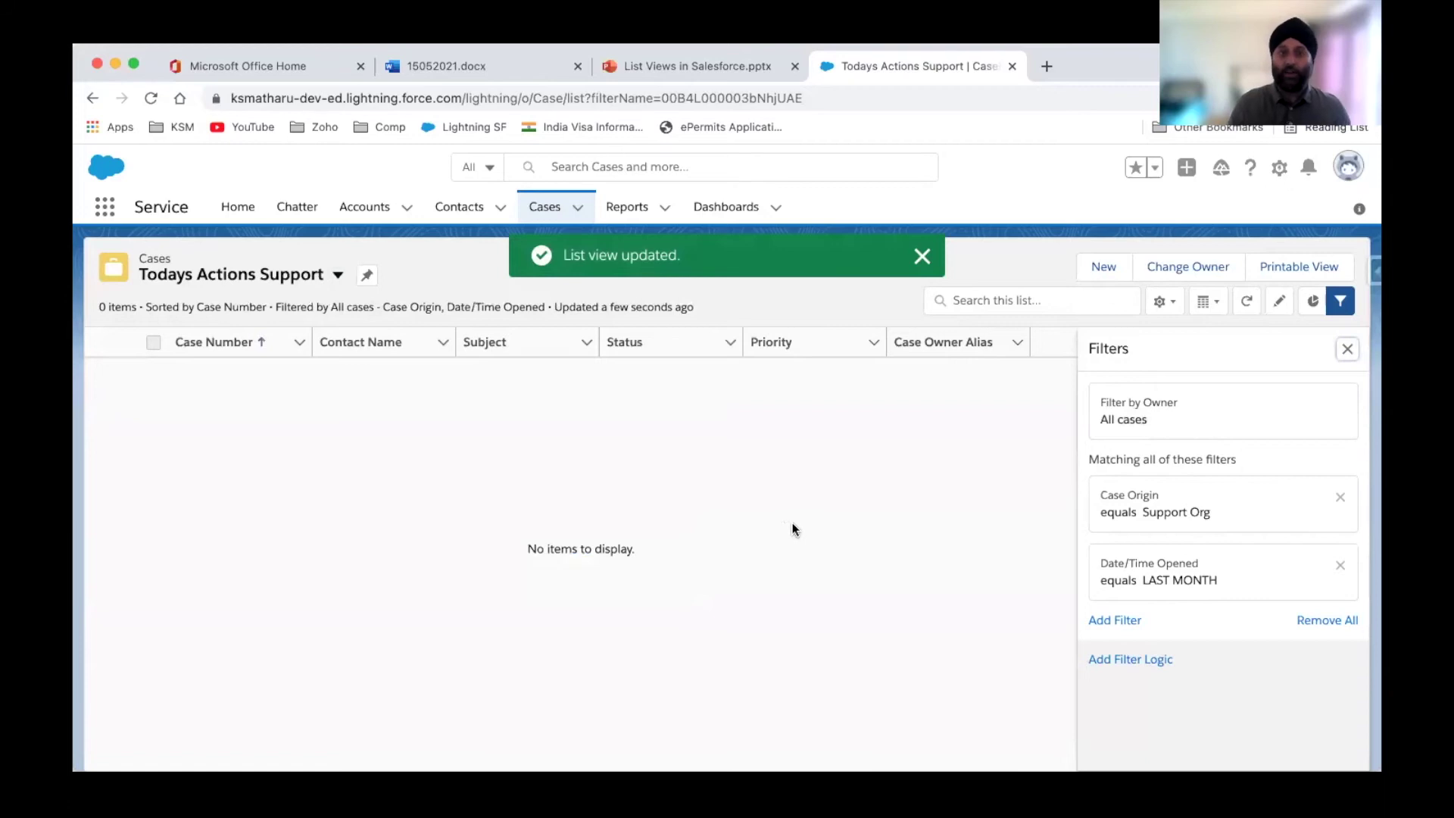
Step: Set the Date/Time Opened filter to THIS YEAR and the Case Origin filter to Support Org and Billing
left_click(1144, 582)
left_click(796, 482)
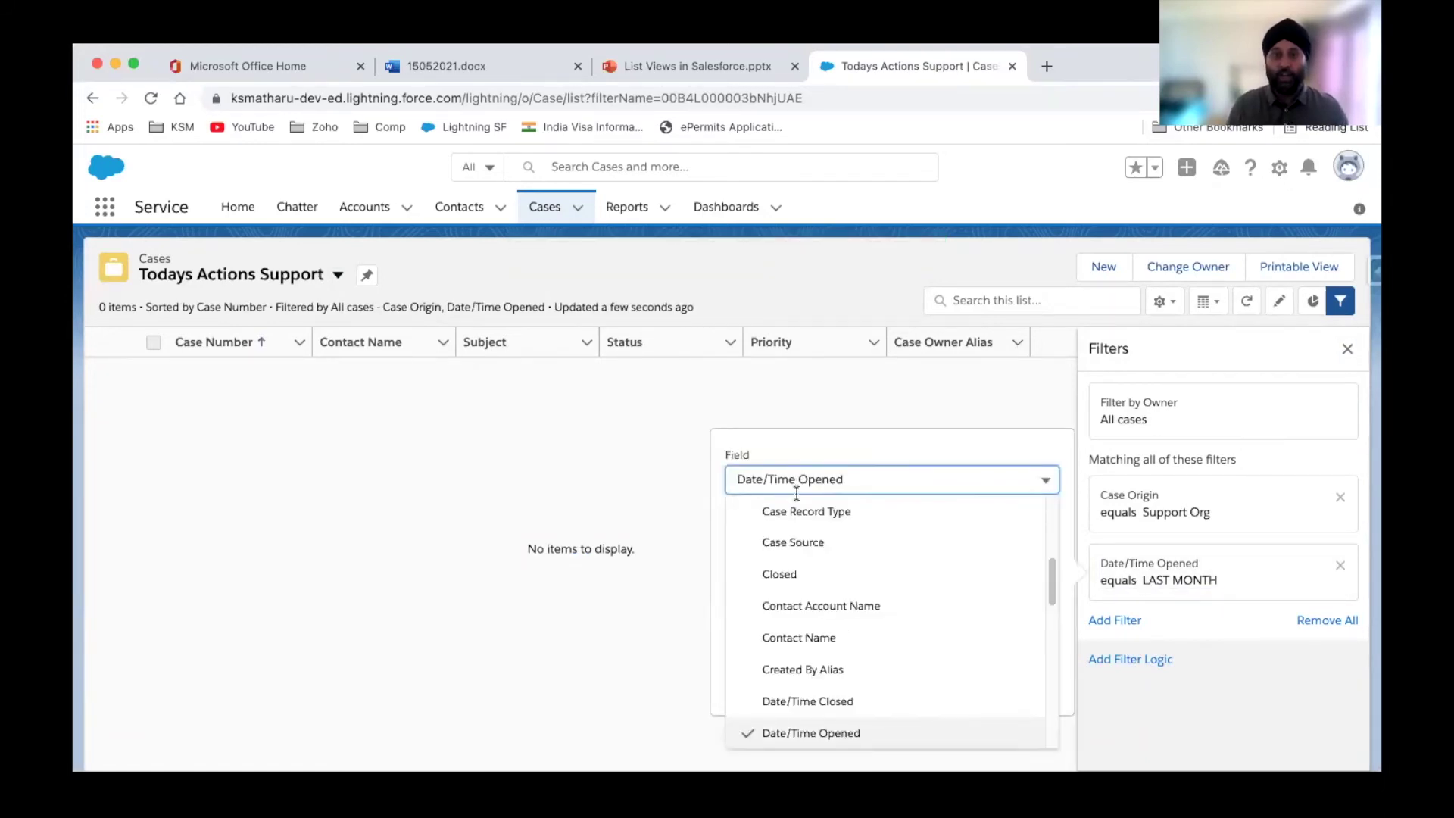
left_click(794, 542)
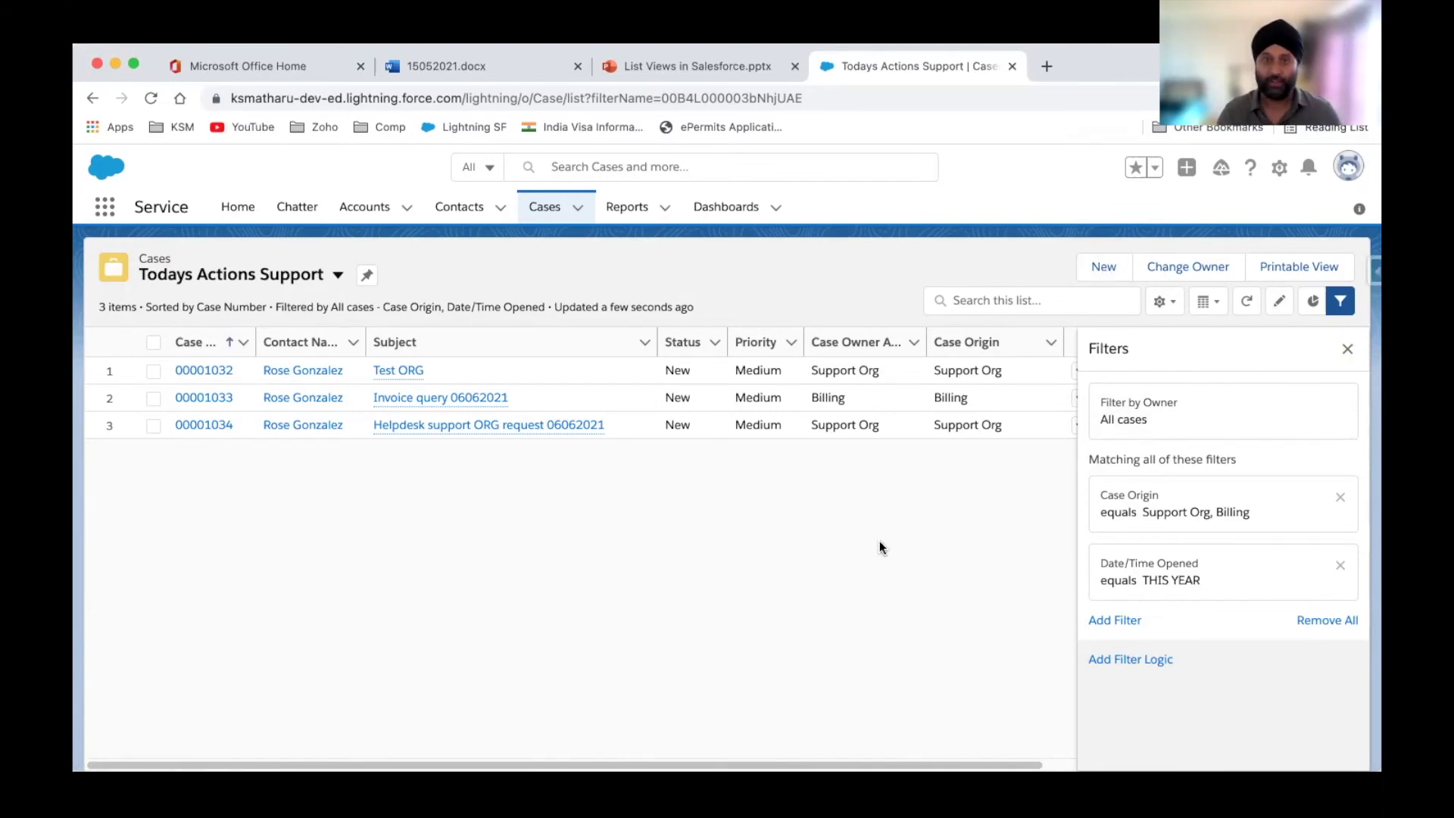
Step: View the All Open Cases list for comparison and return to the Todays Actions Support list view
left_click(338, 275)
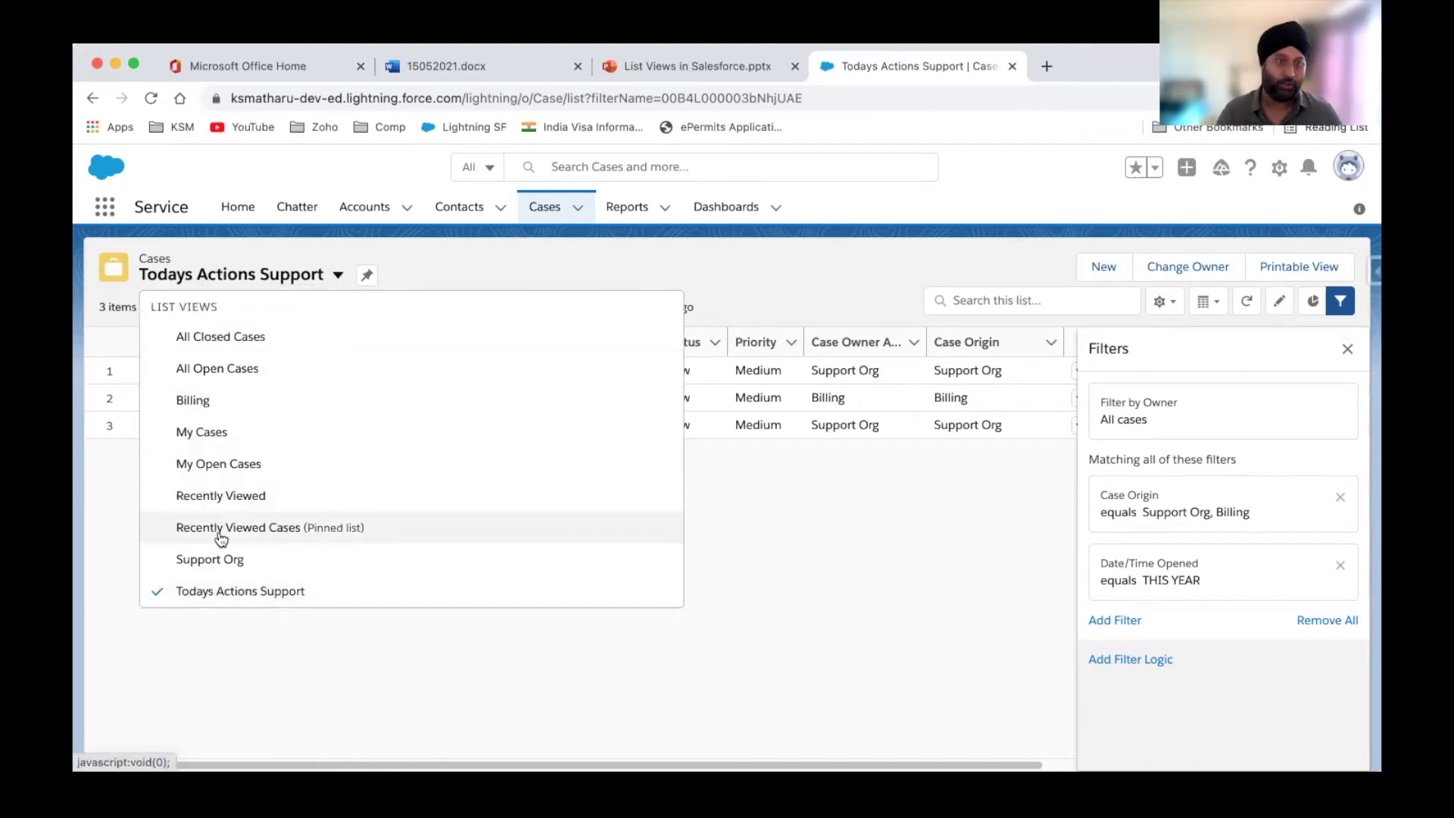
left_click(206, 371)
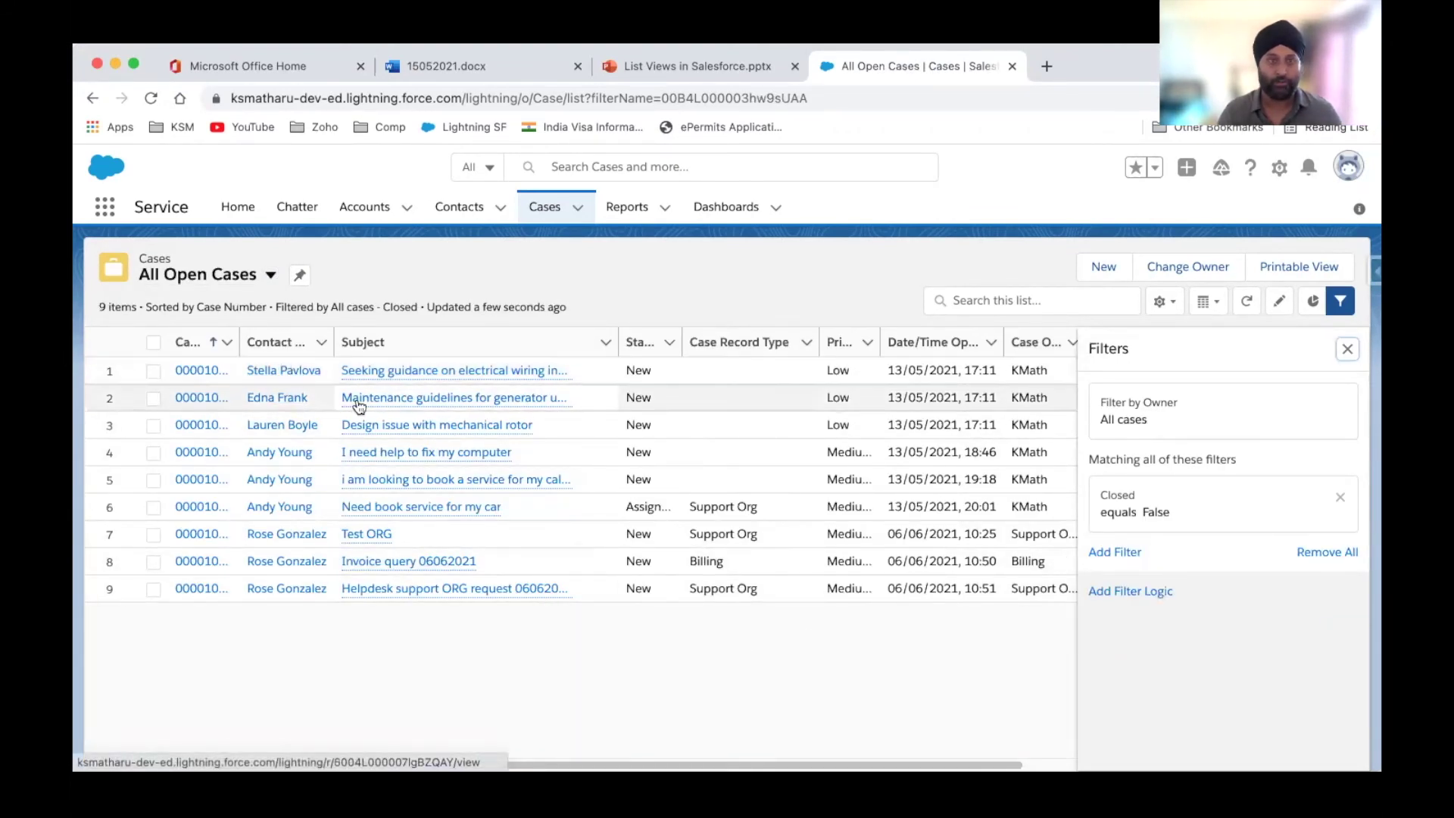
left_click(270, 274)
left_click(226, 588)
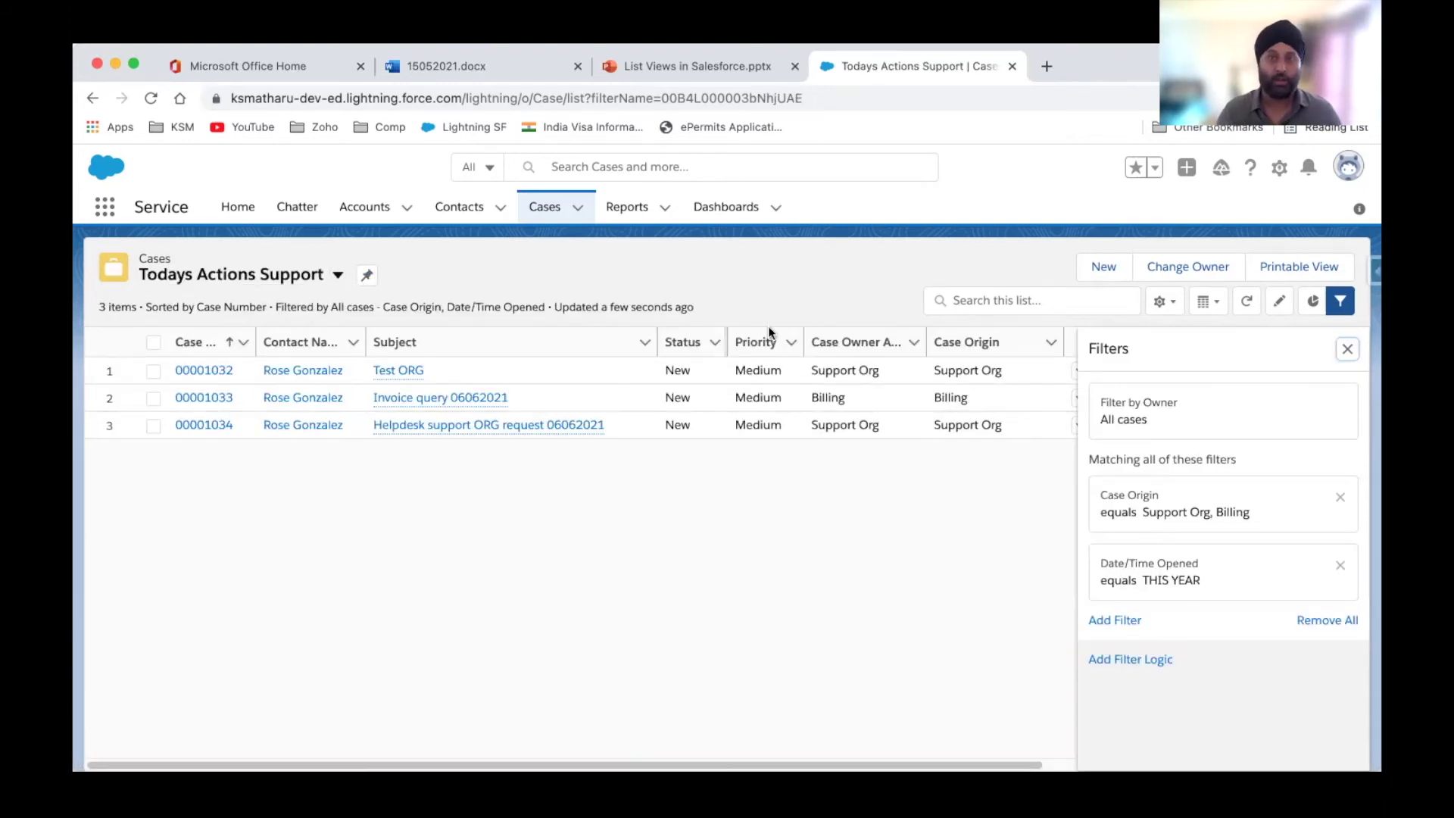
Step: Rename the Todays Actions Support list view as This Year Support Cases and save the name
left_click(1164, 301)
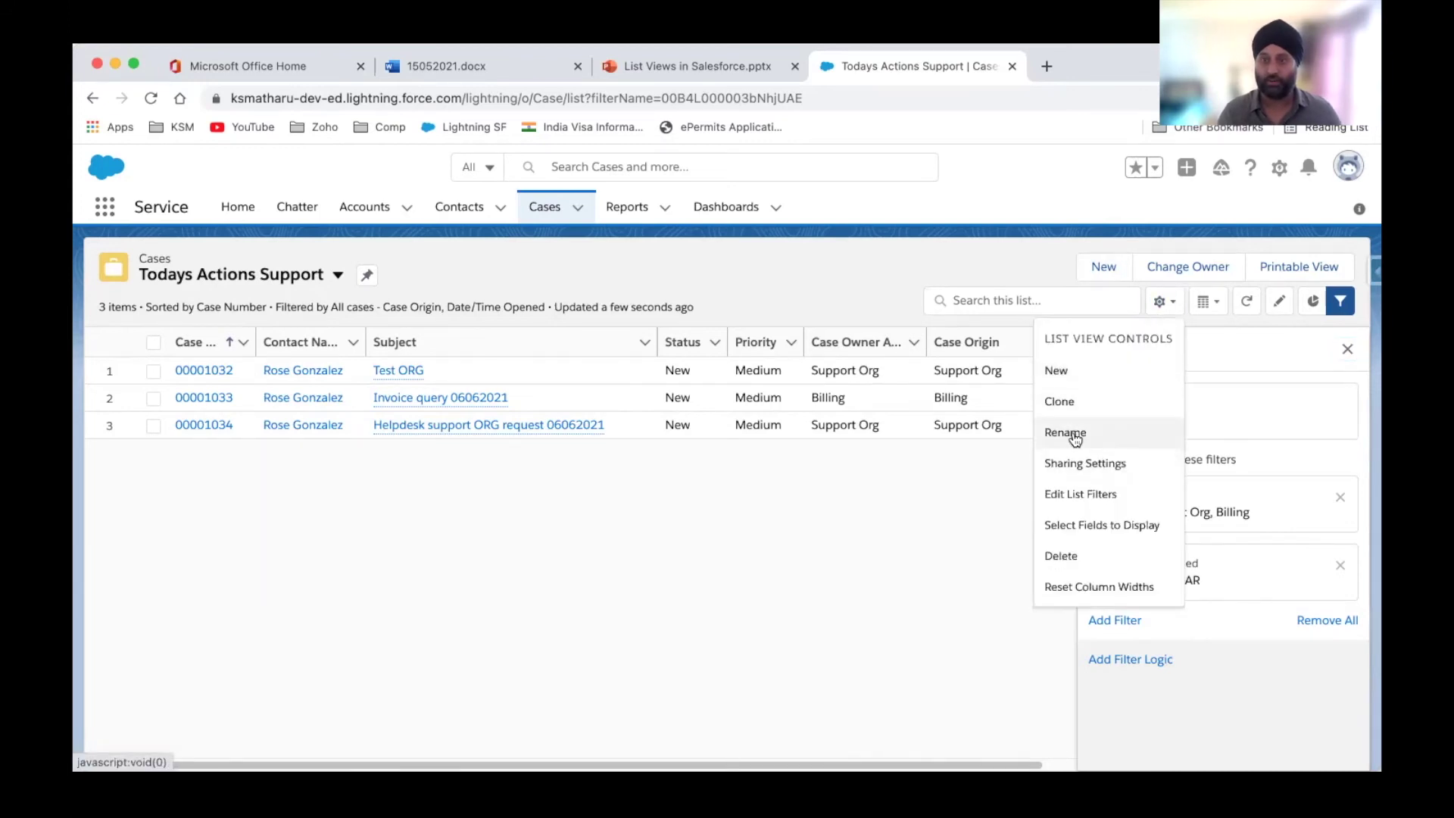
left_click(1114, 428)
key("alt+Left")
key("alt+Left")
key("shift+End")
key("Right")
key("alt+shift+Left")
key("alt+shift+Left")
key("alt+shift+Left")
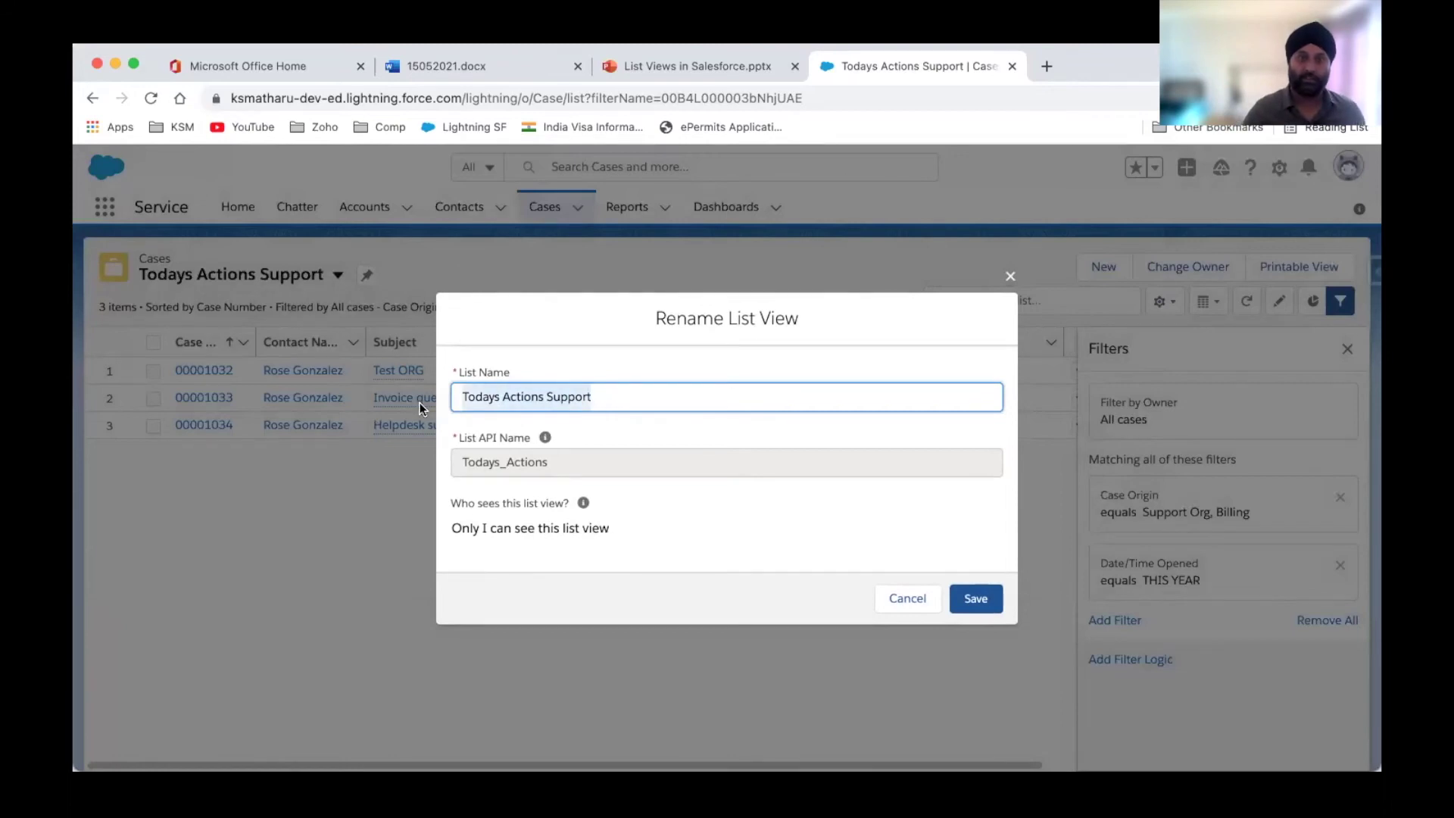
type("This ")
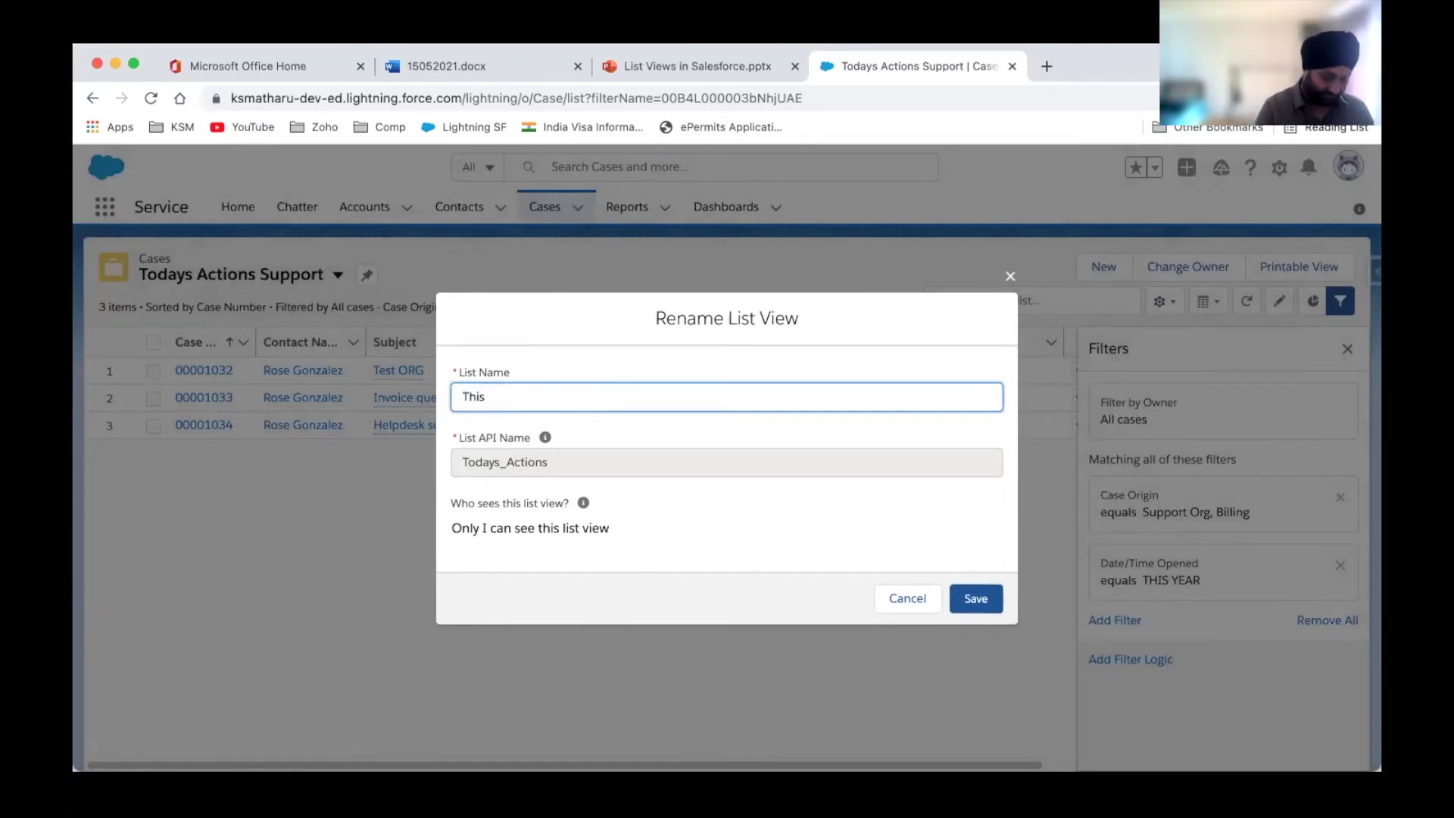
type("Year Support Ca")
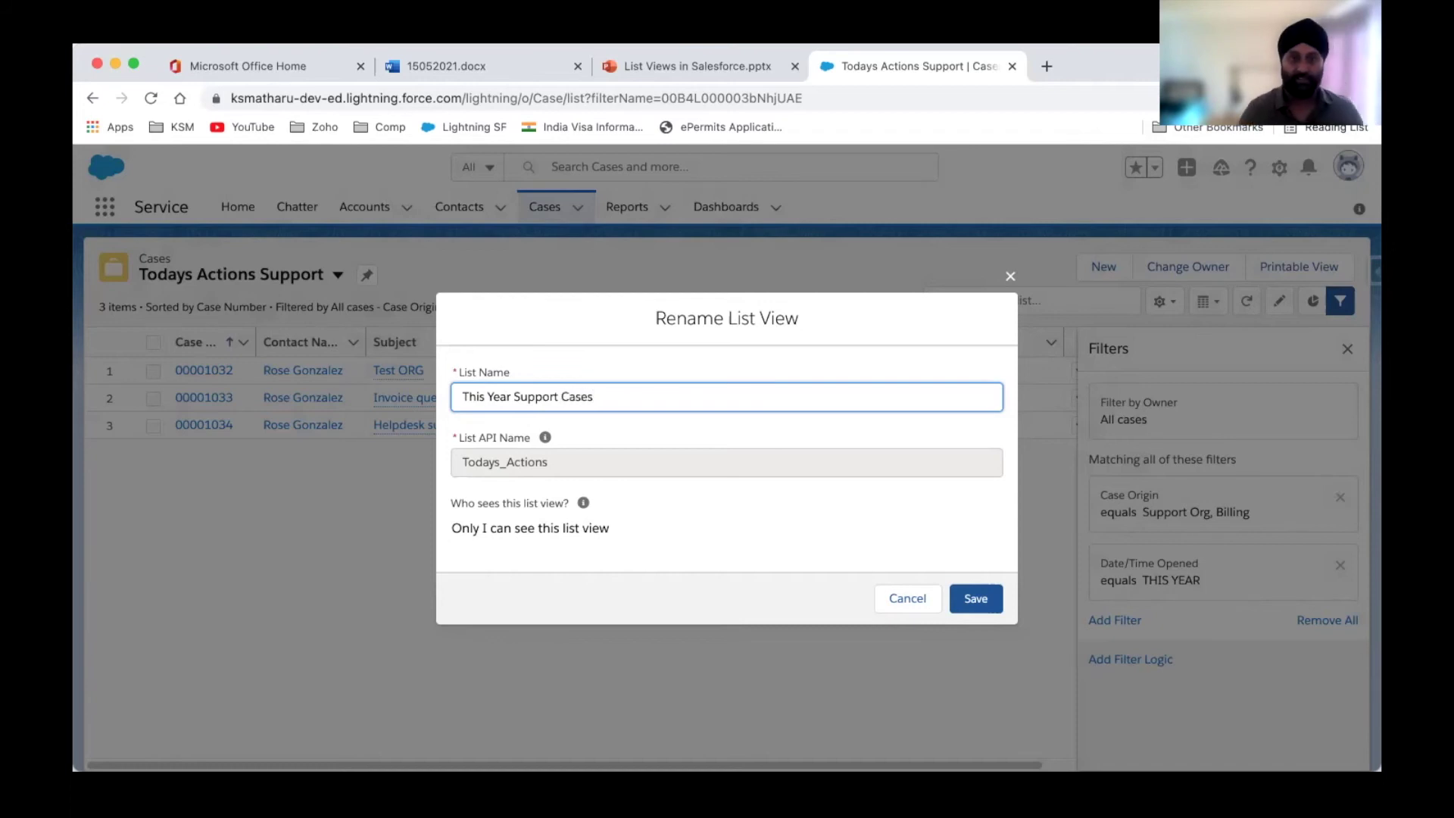
type("ses")
left_click(986, 606)
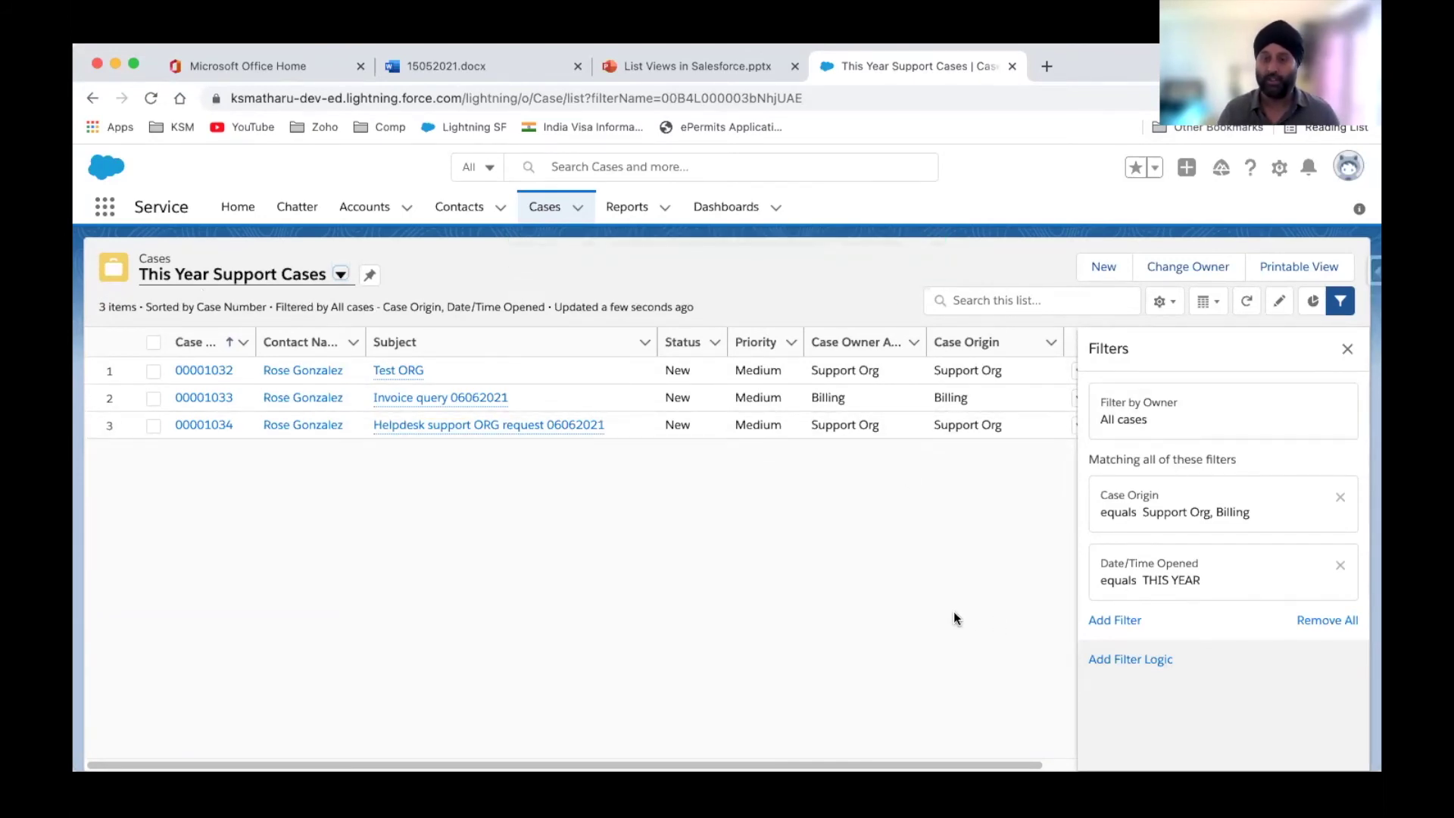
Step: Deselect Support Org and Billing in the Case Origin filter and save the list view
left_click(1162, 519)
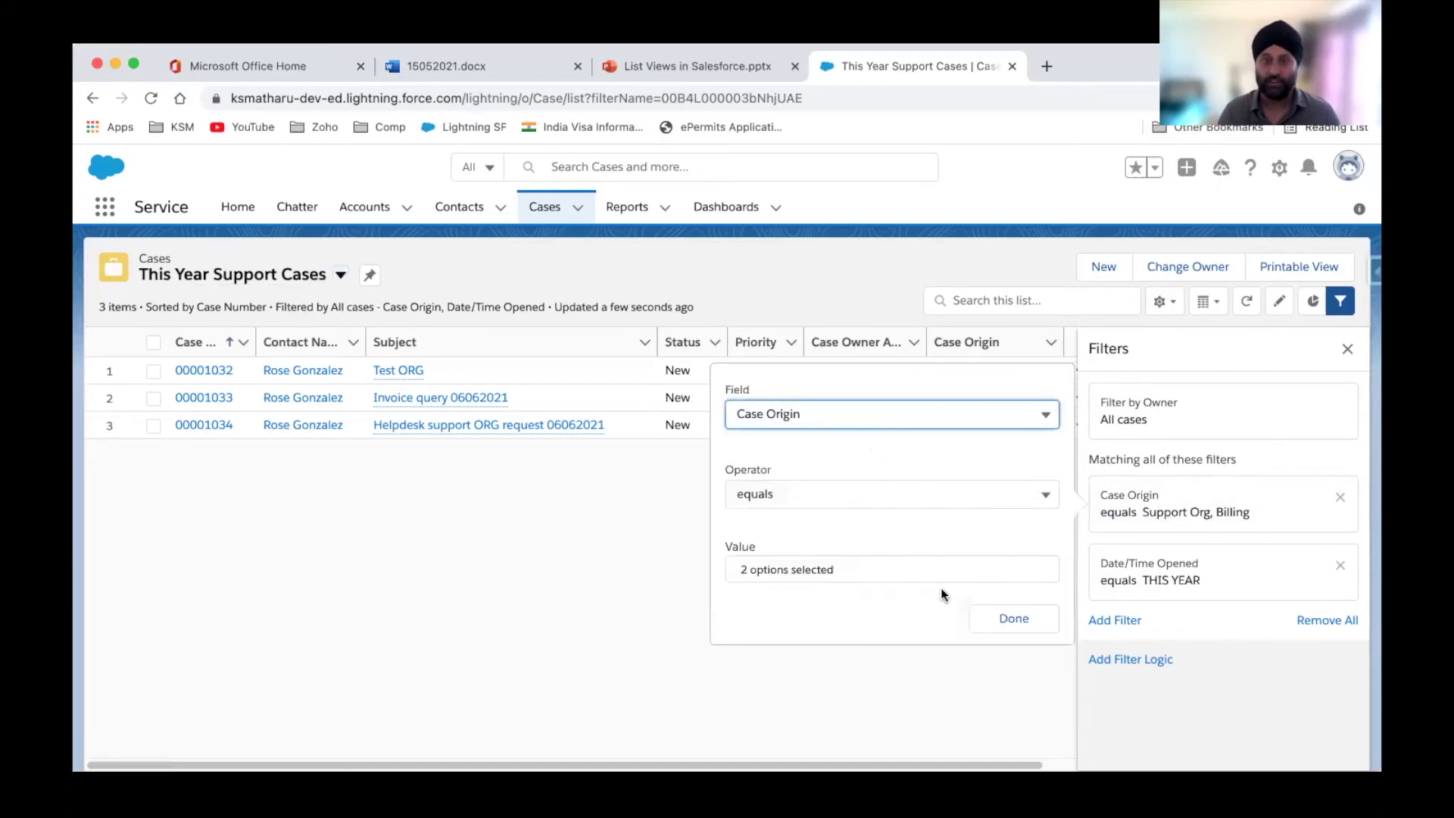
left_click(770, 568)
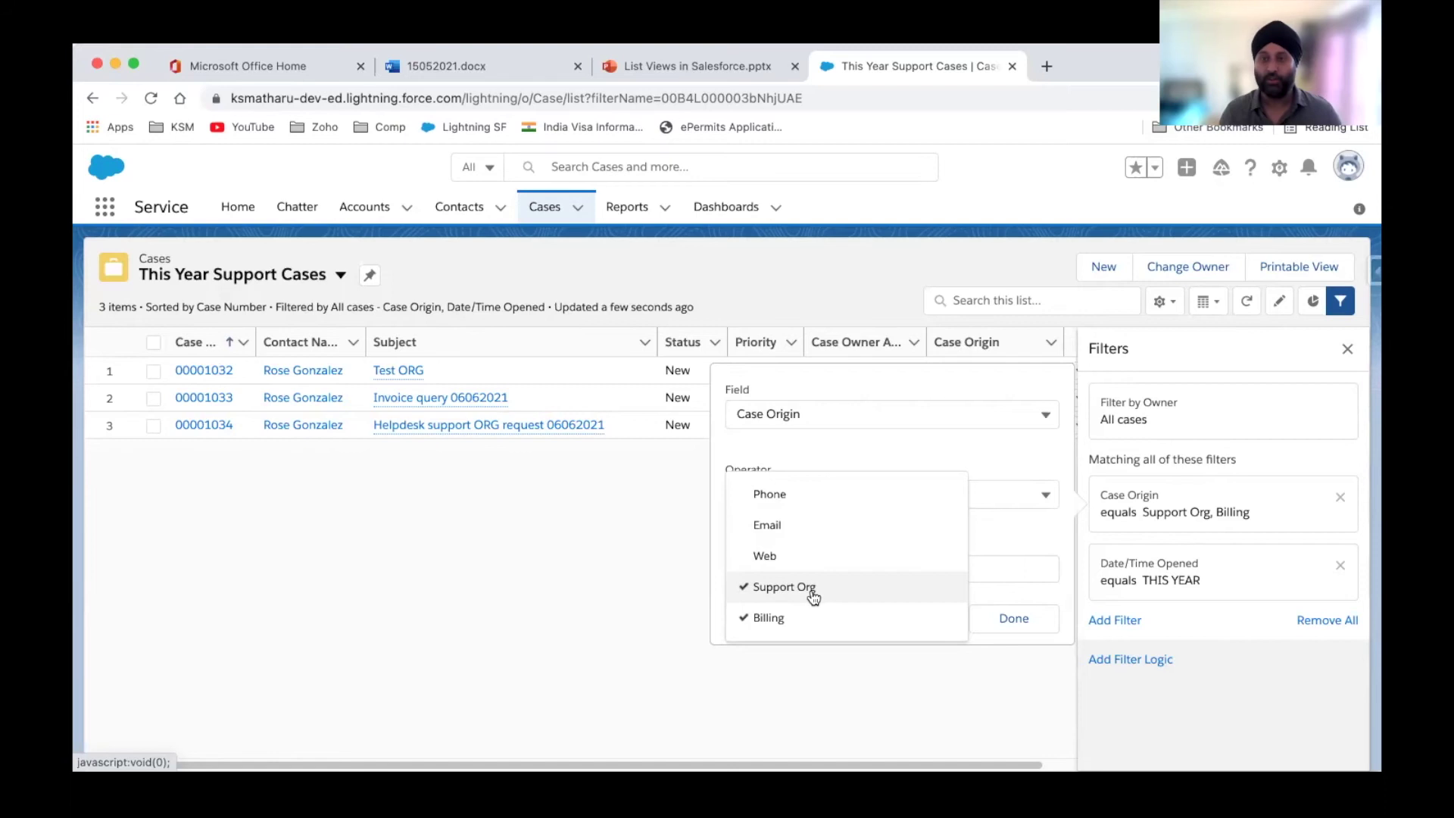
left_click(789, 593)
left_click(779, 618)
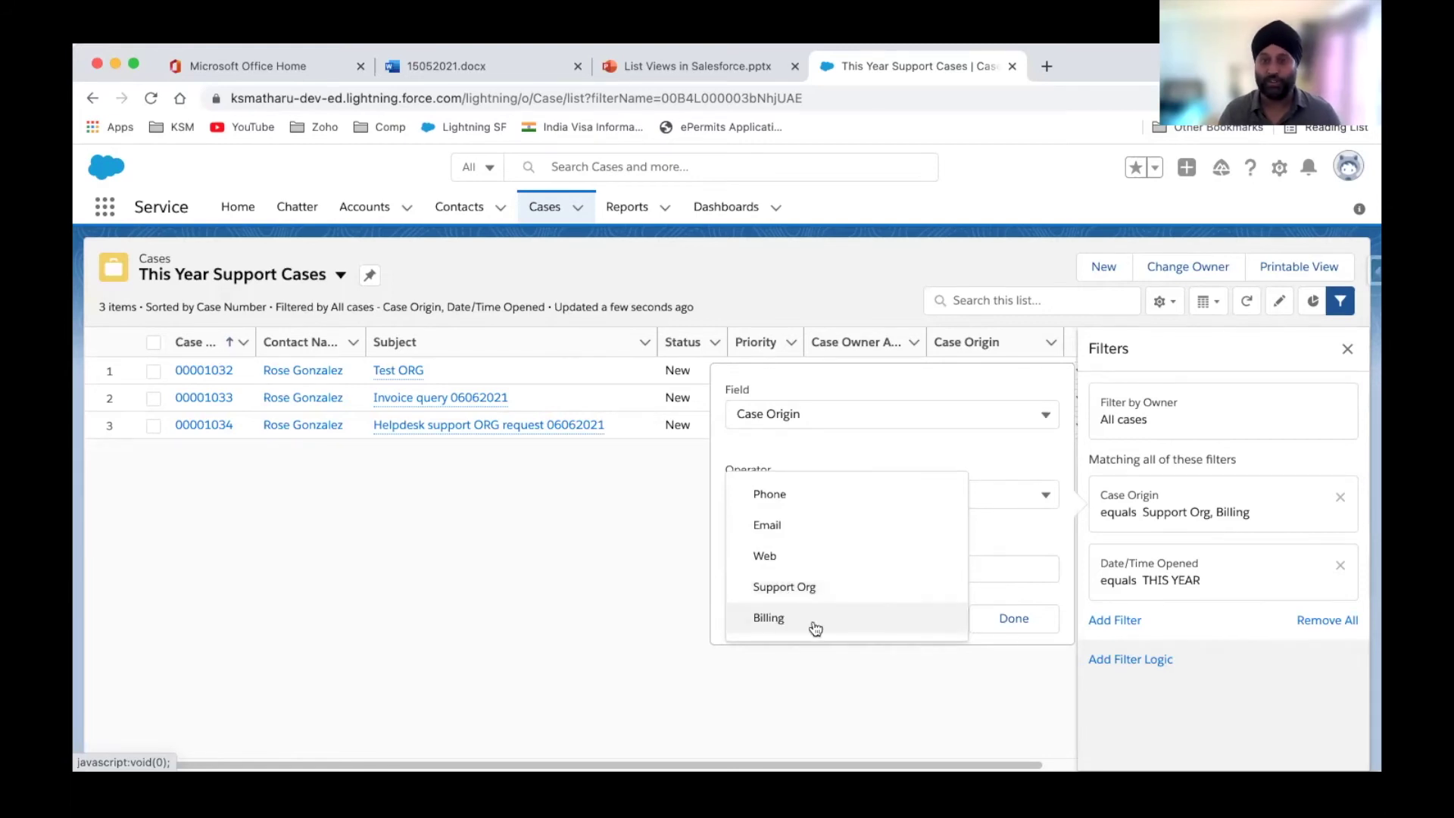
left_click(1045, 630)
left_click(1304, 350)
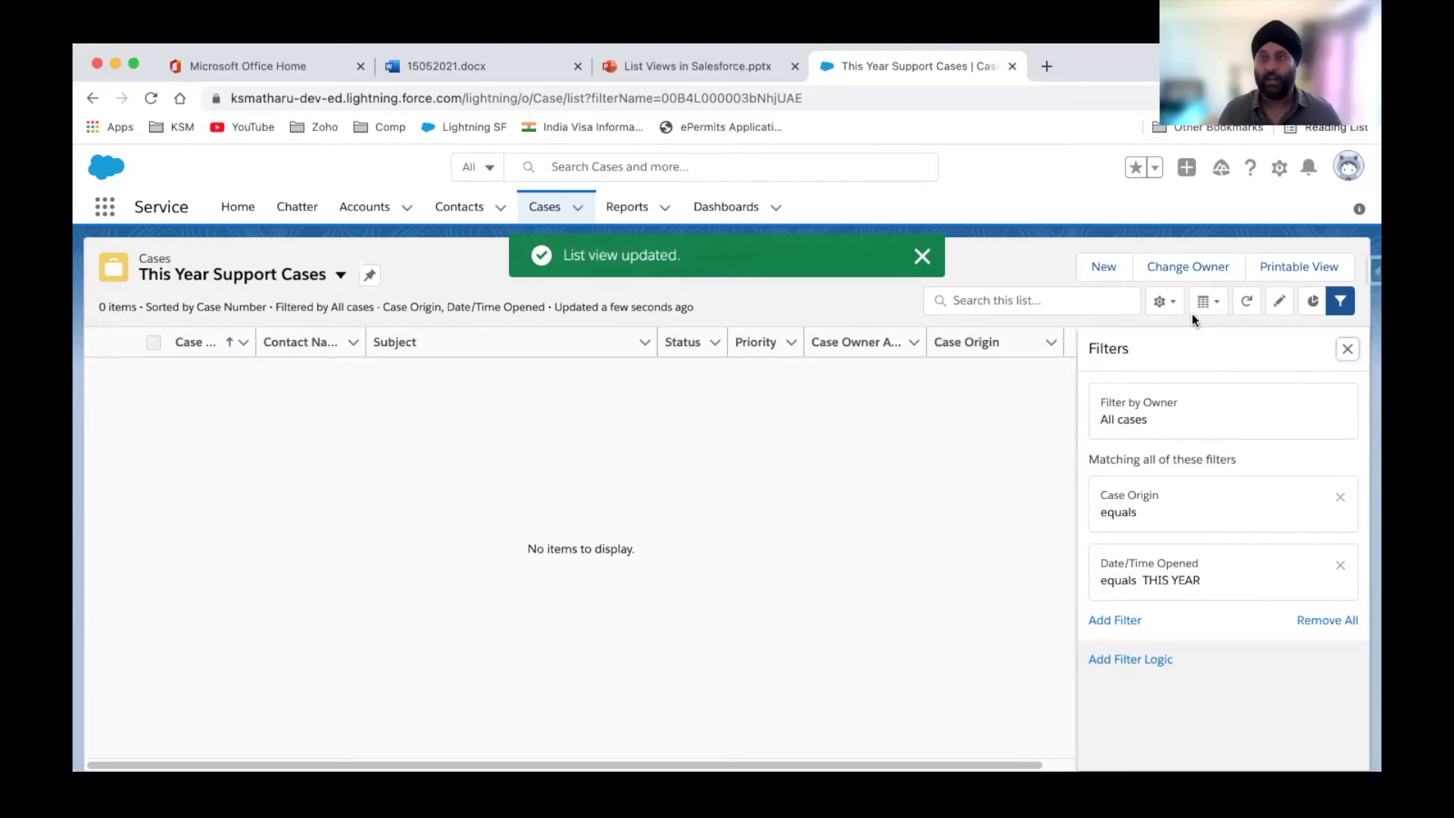
Step: Change the Case Origin filter's operator to not equal to, save the list view and look through the listed cases
left_click(1162, 512)
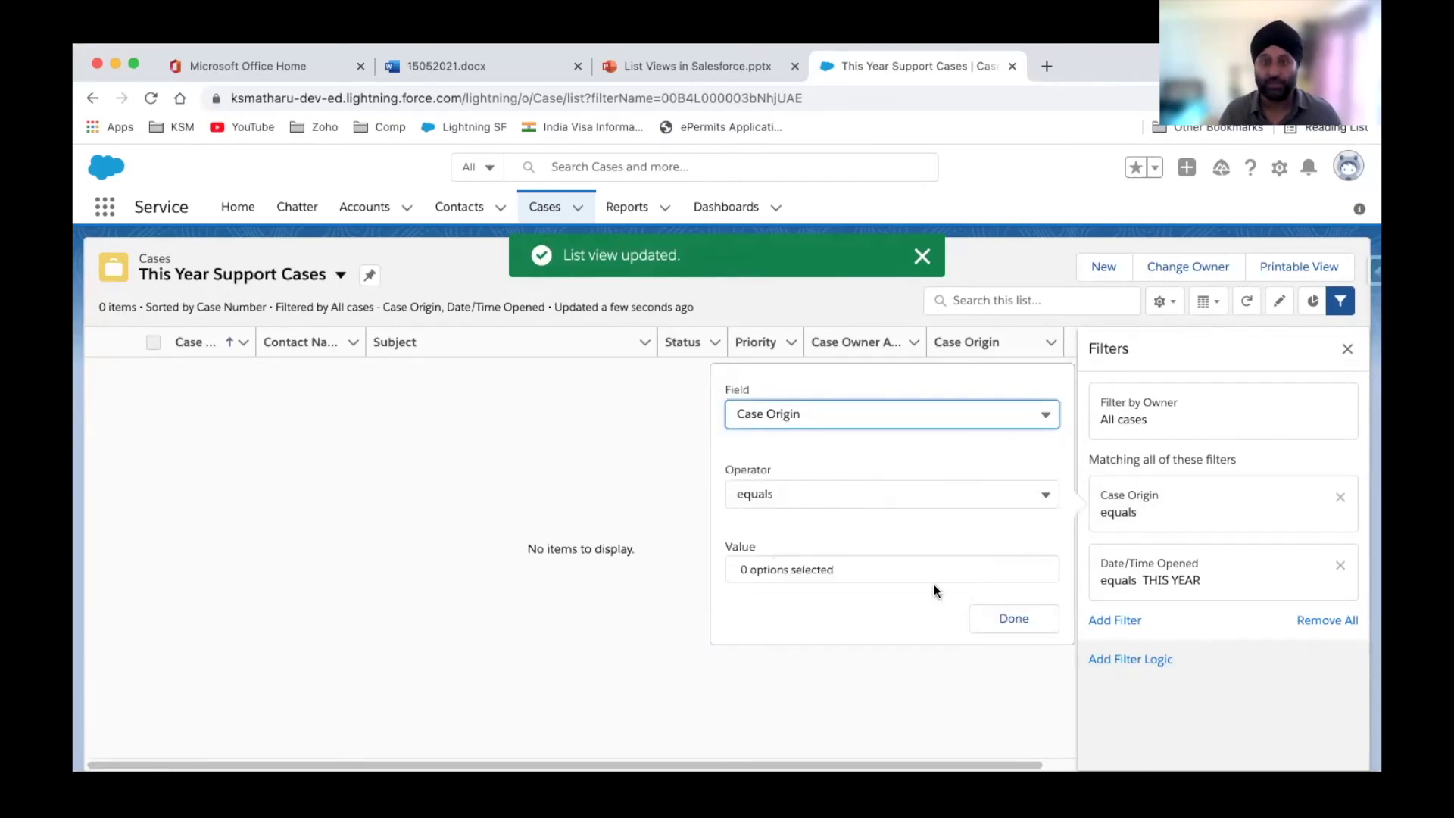
left_click(818, 493)
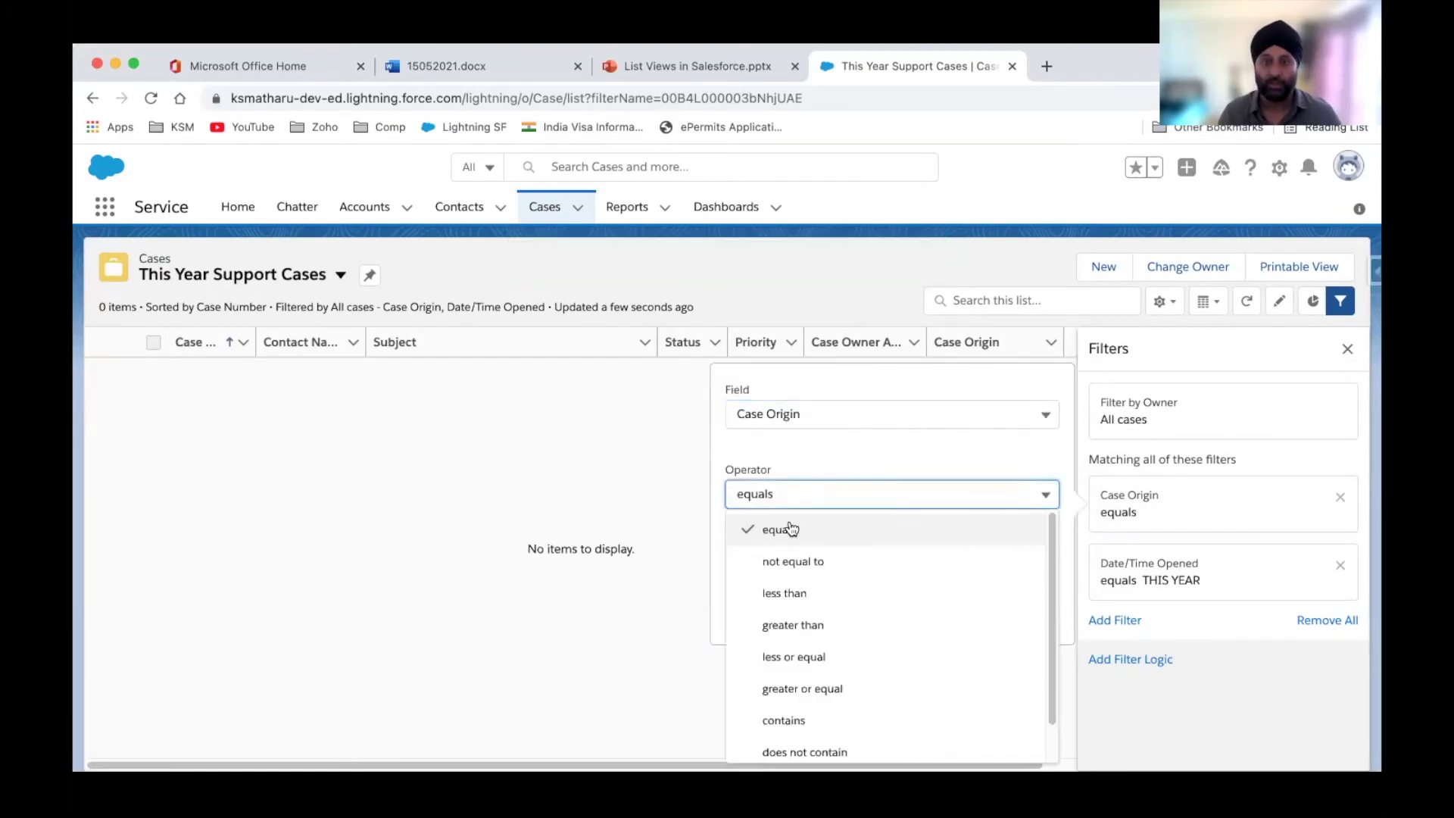
left_click(780, 565)
left_click(1007, 617)
left_click(1301, 351)
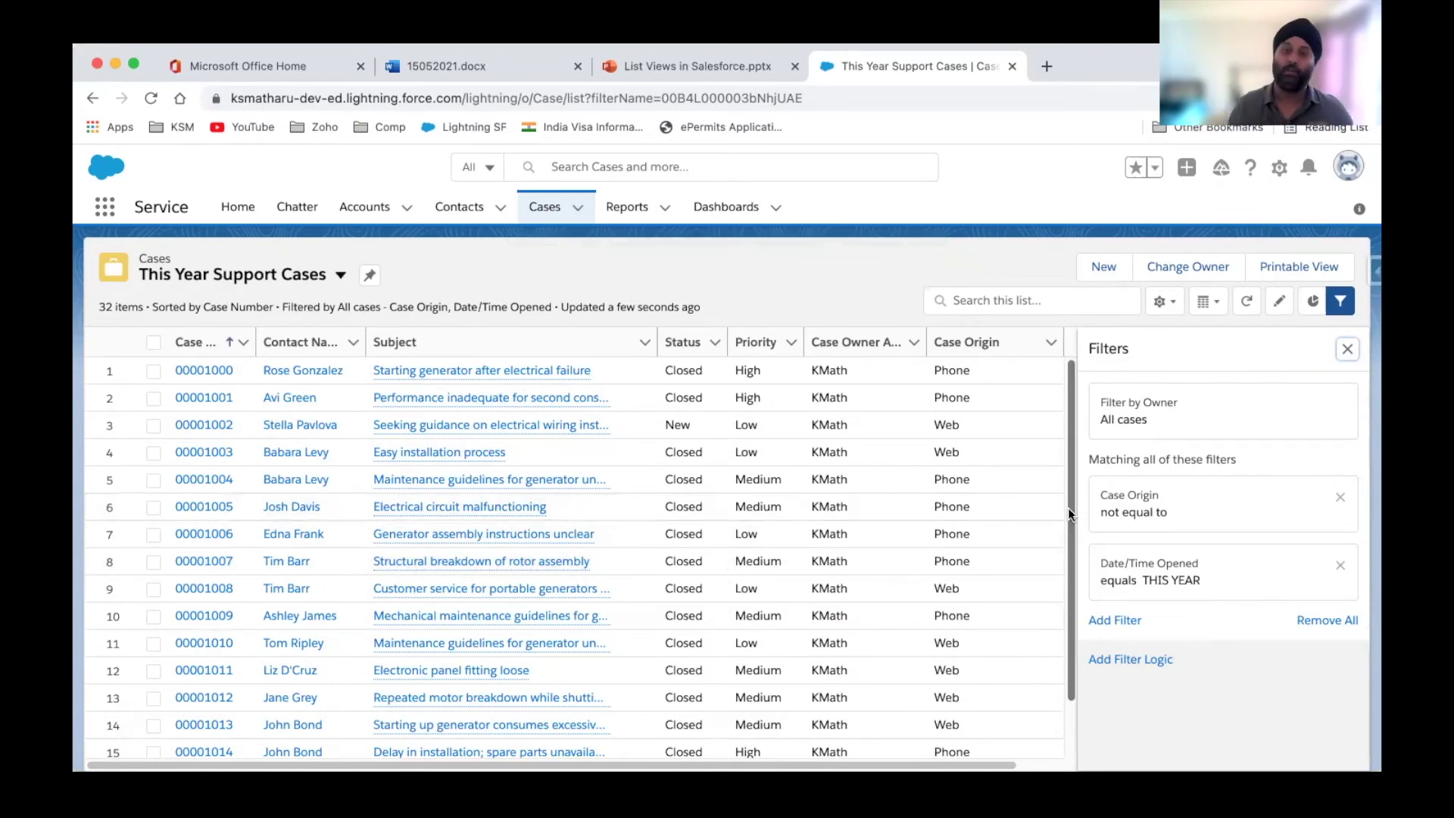
left_click_drag(1068, 507, 1068, 594)
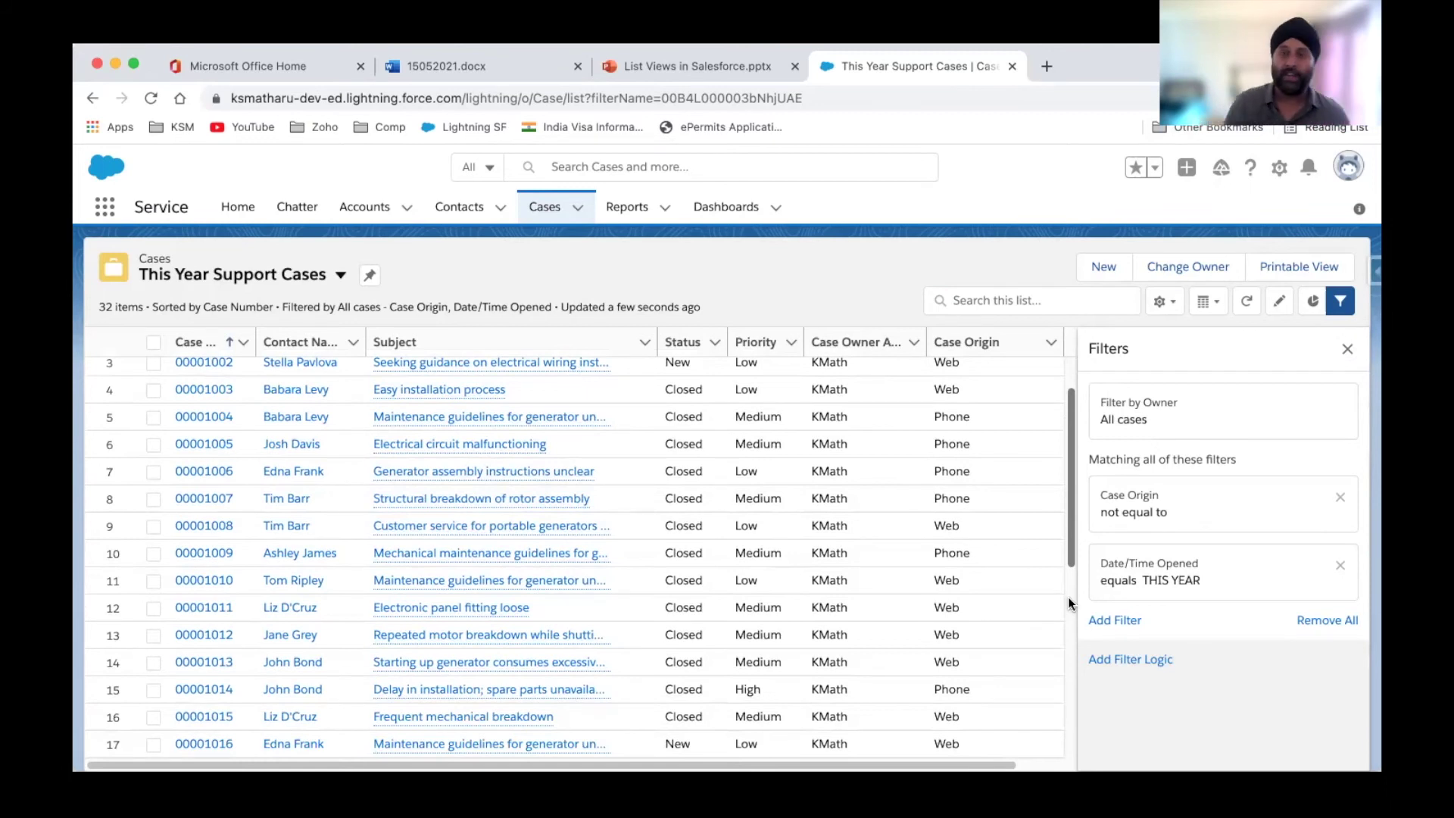
Step: Set the Case Origin filter to equals Support Org and save the list view
left_click(1178, 510)
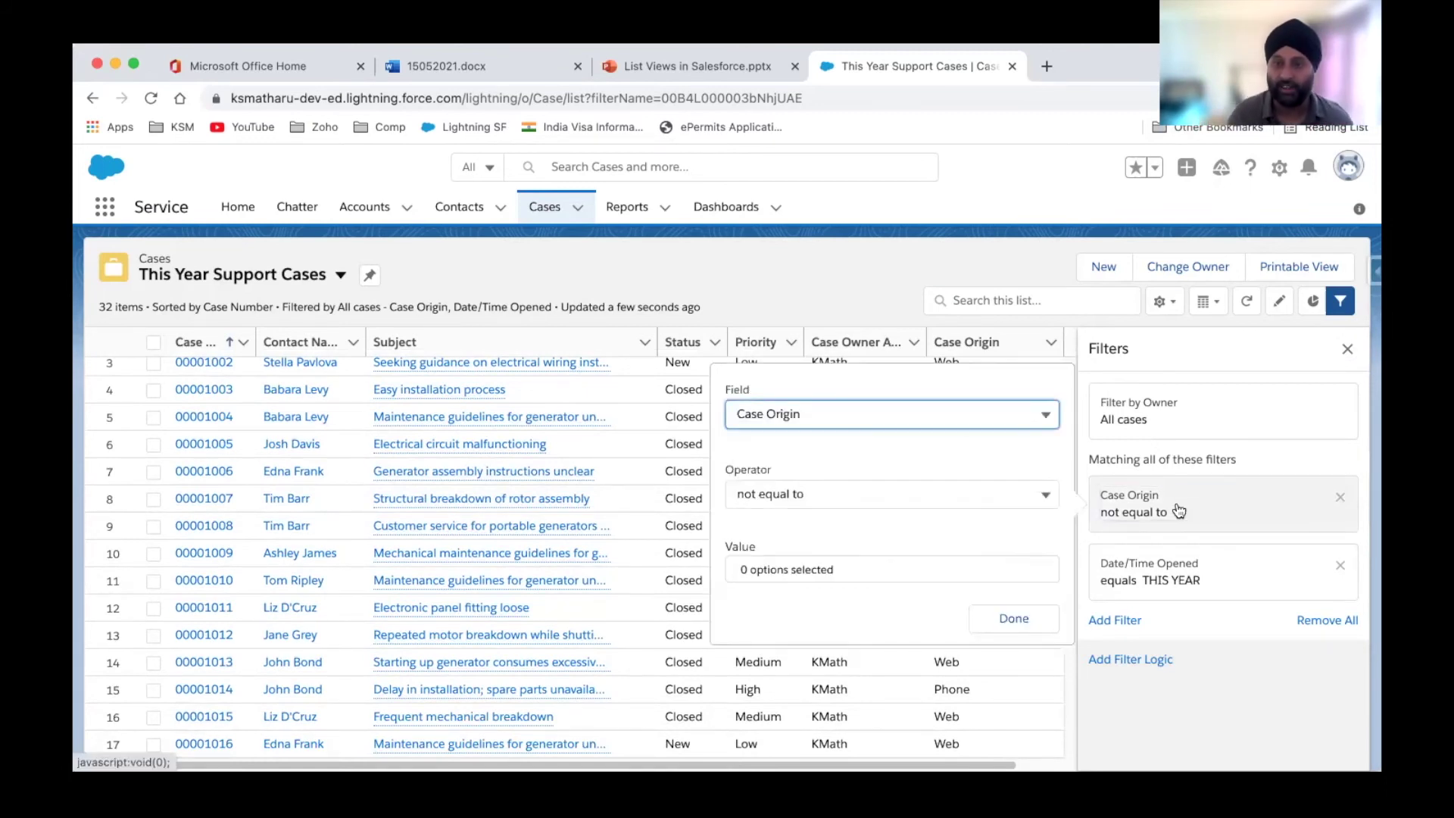
left_click(771, 497)
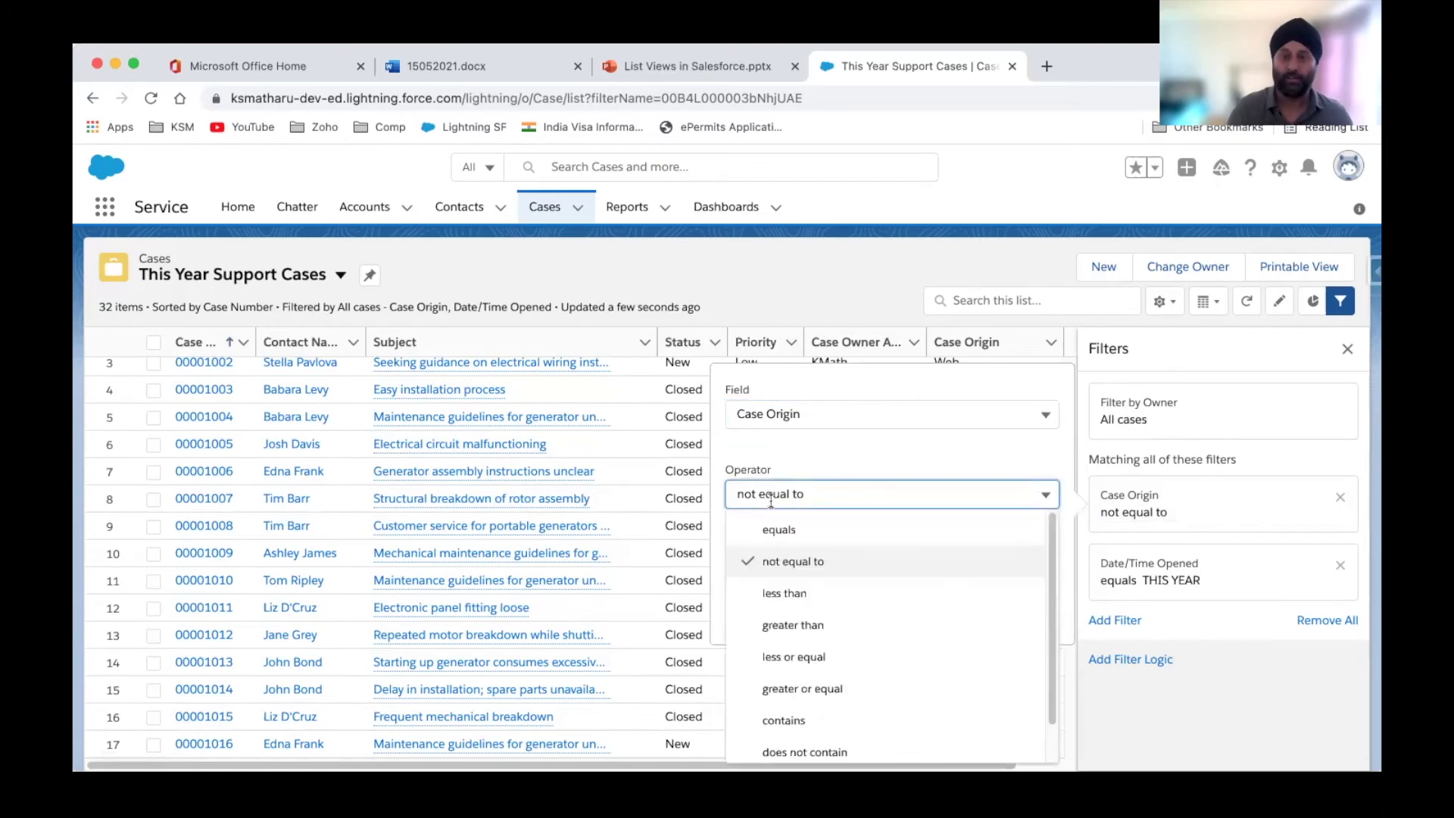
left_click(777, 562)
left_click(777, 567)
left_click(765, 595)
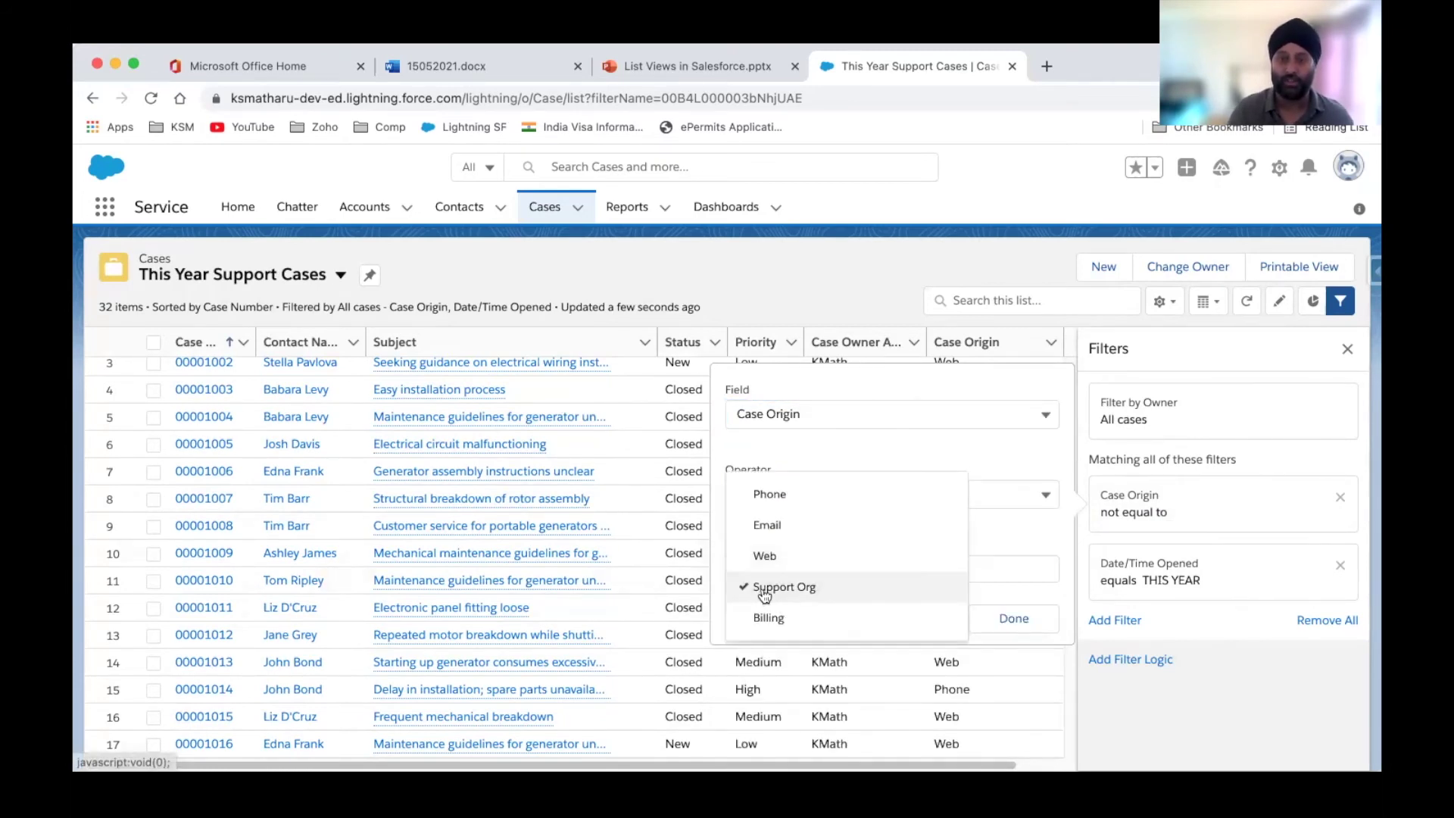
left_click(1009, 614)
left_click(1300, 353)
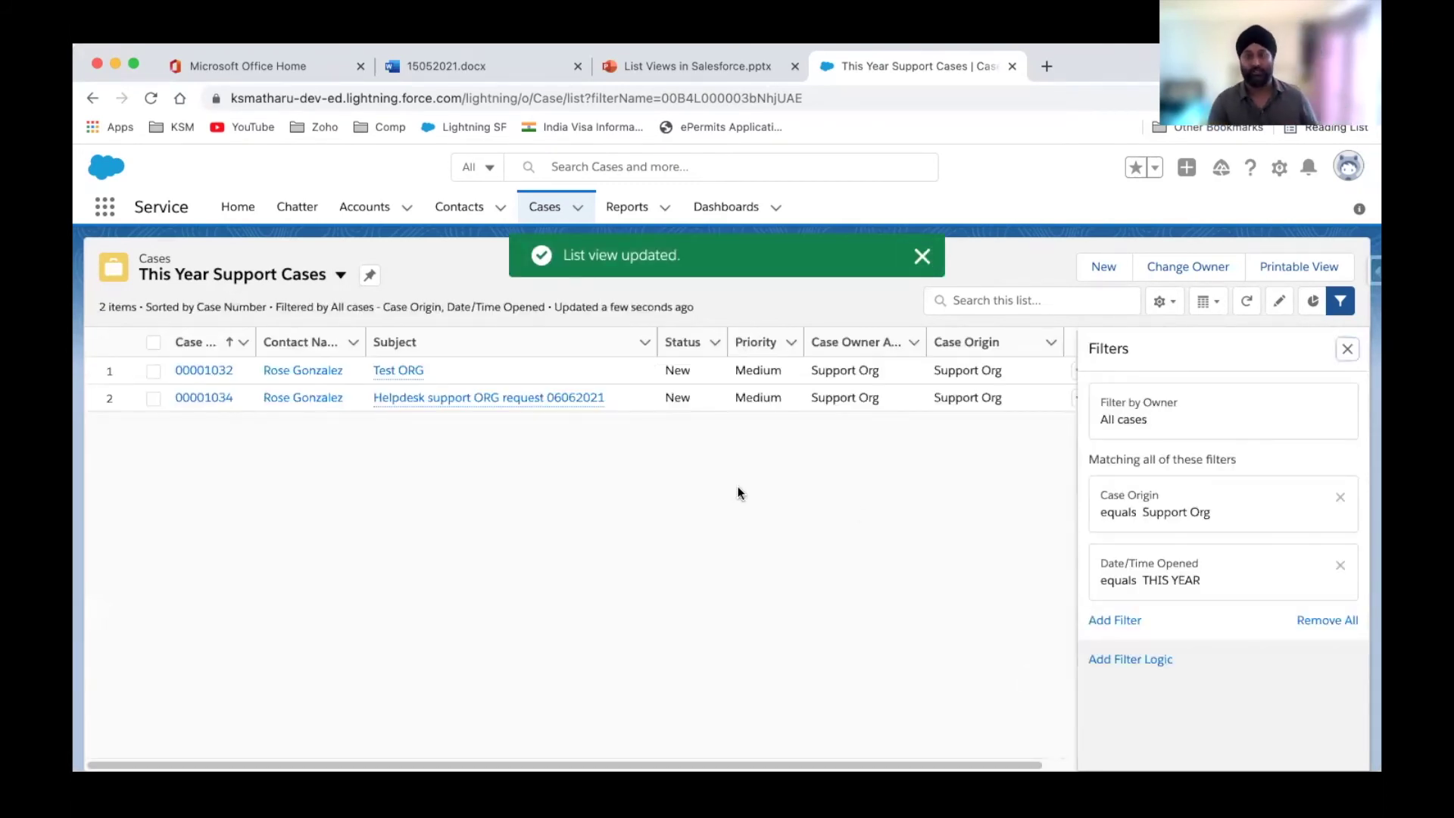
Step: Examine the operator and value of the Date/Time Opened filter without changing them
left_click(1179, 579)
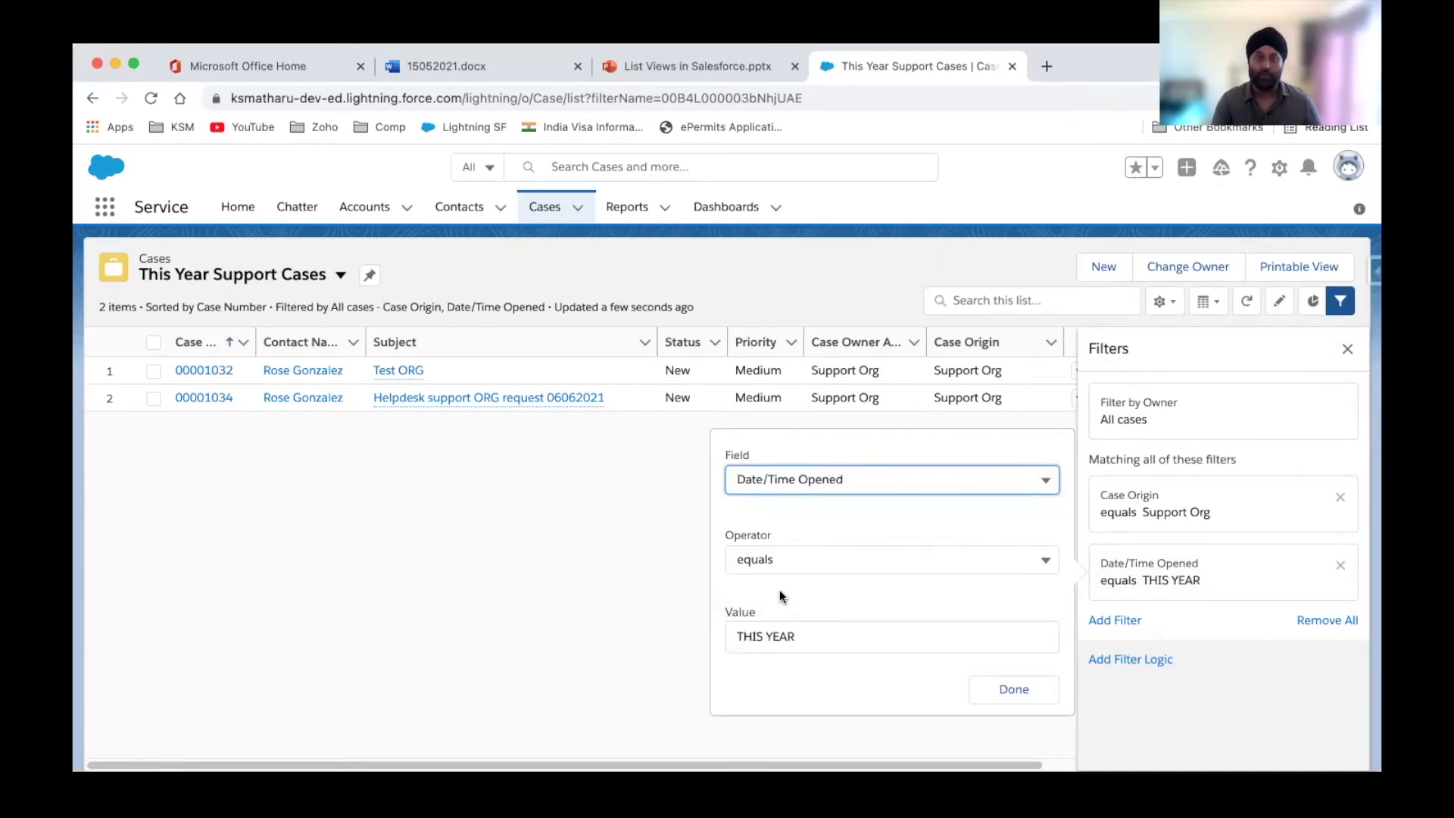
left_click(743, 643)
left_click_drag(826, 640, 703, 642)
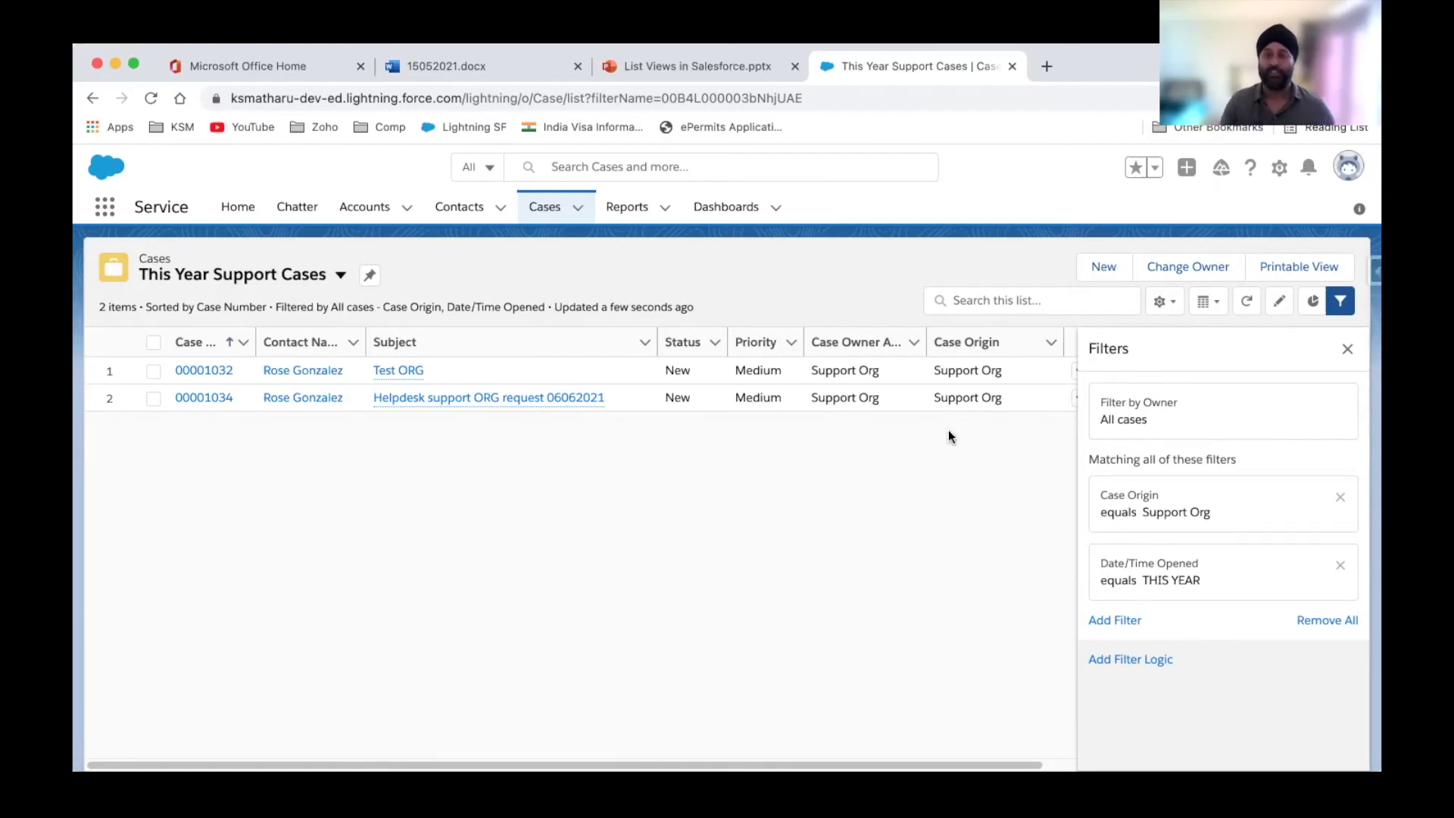
left_click(1187, 583)
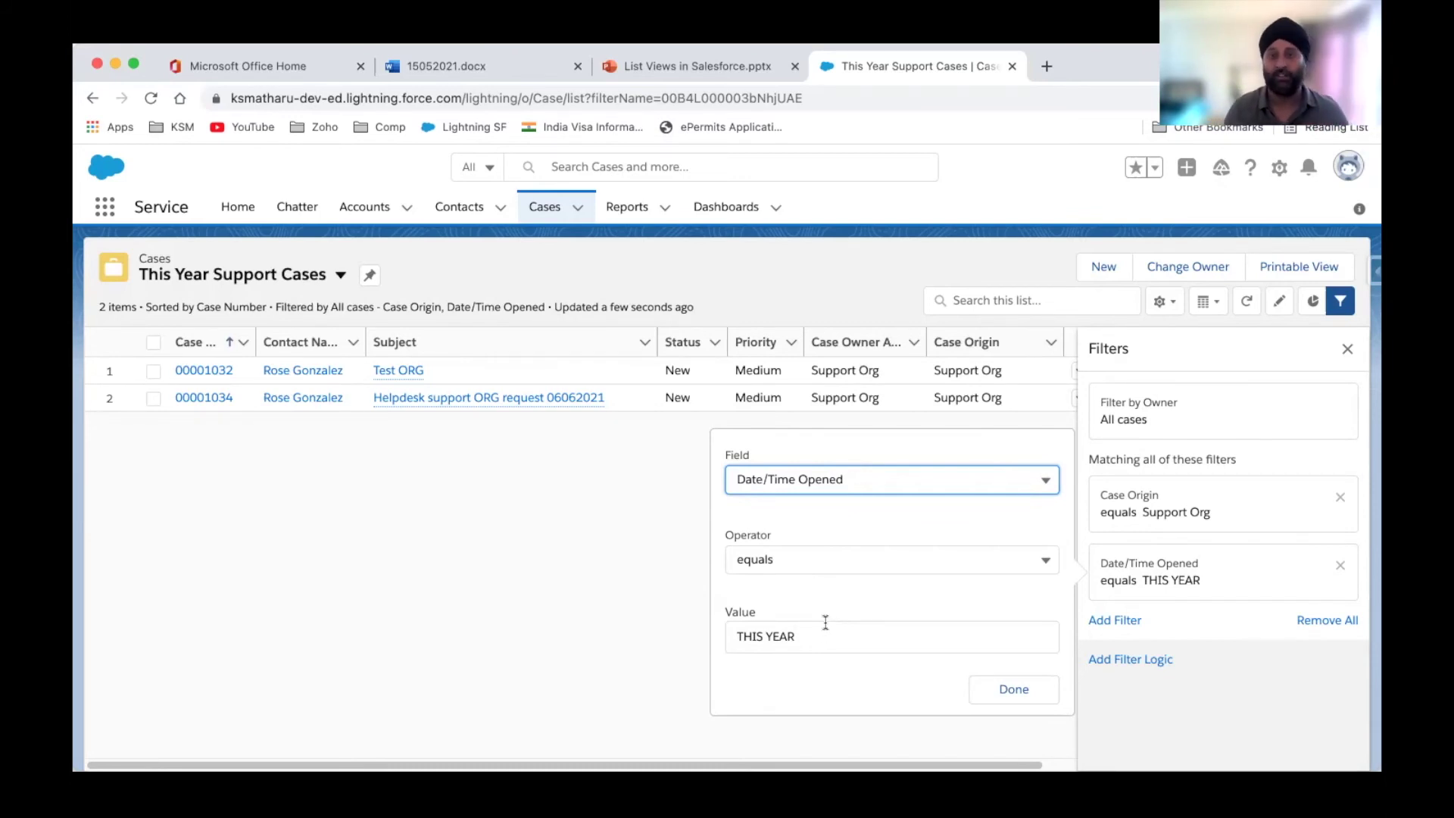
left_click(1001, 691)
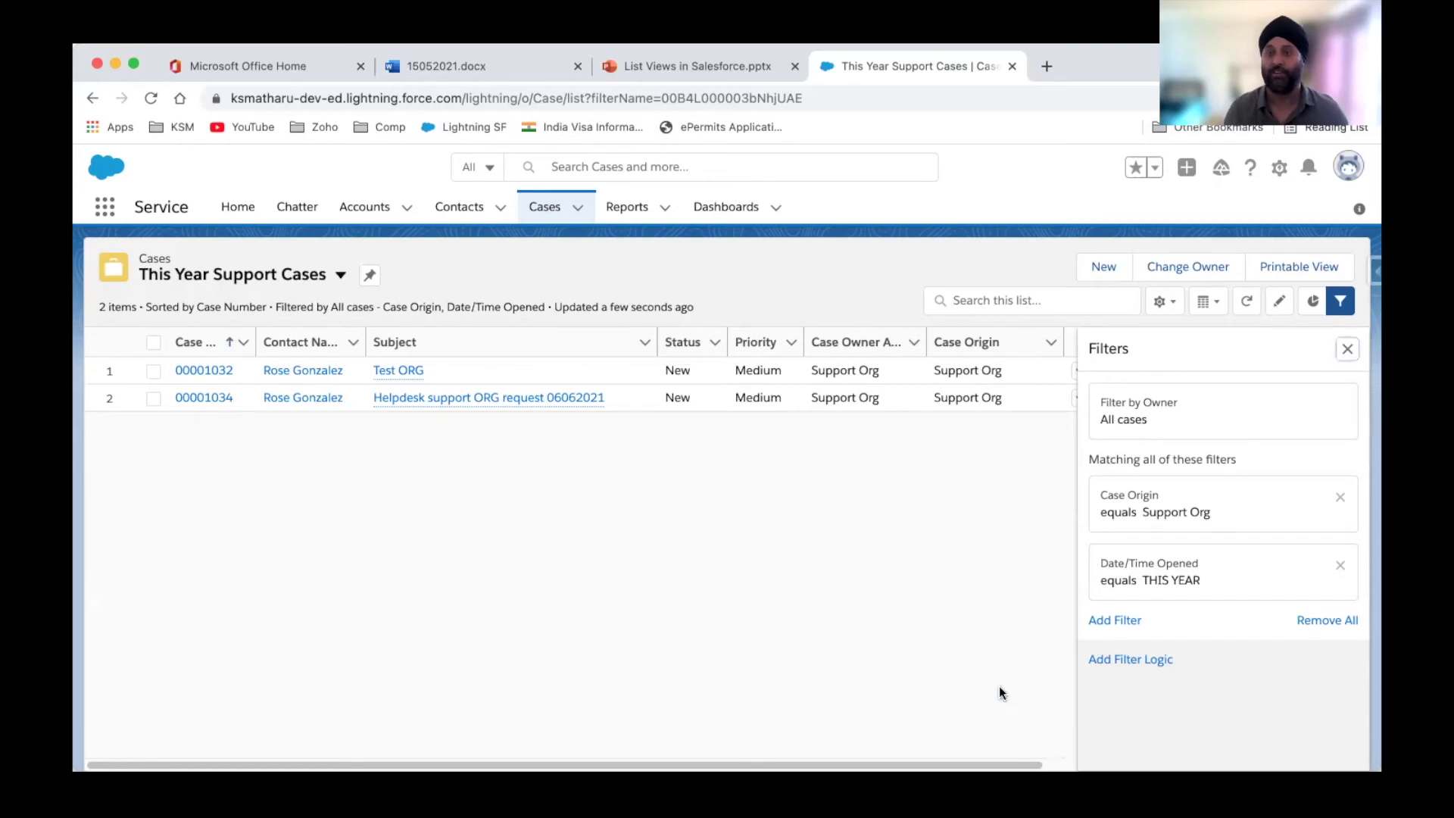
Step: Add Billing to the values of the Case Origin filter and save the list view
left_click(1162, 523)
left_click(794, 559)
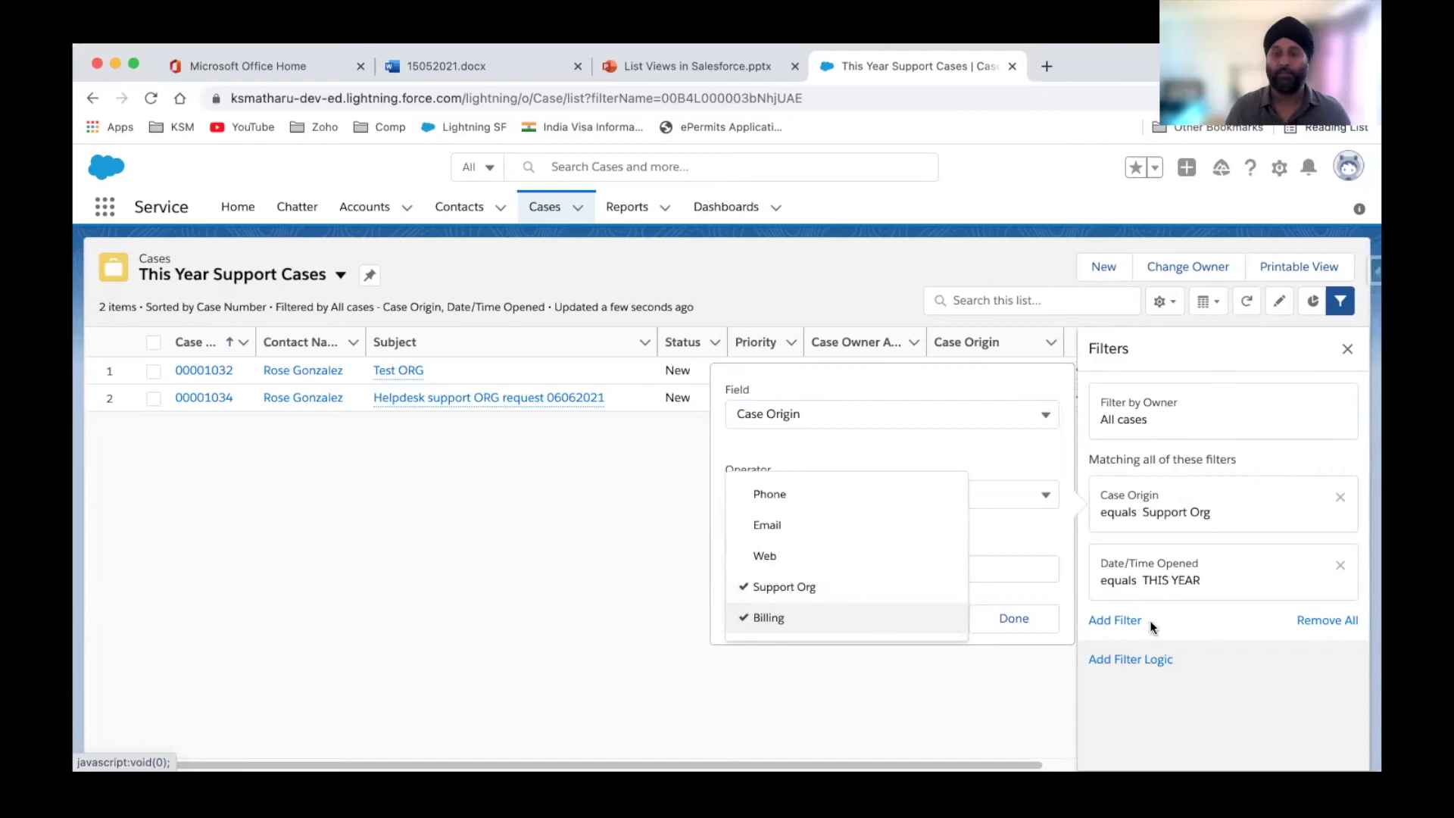
left_click(1015, 618)
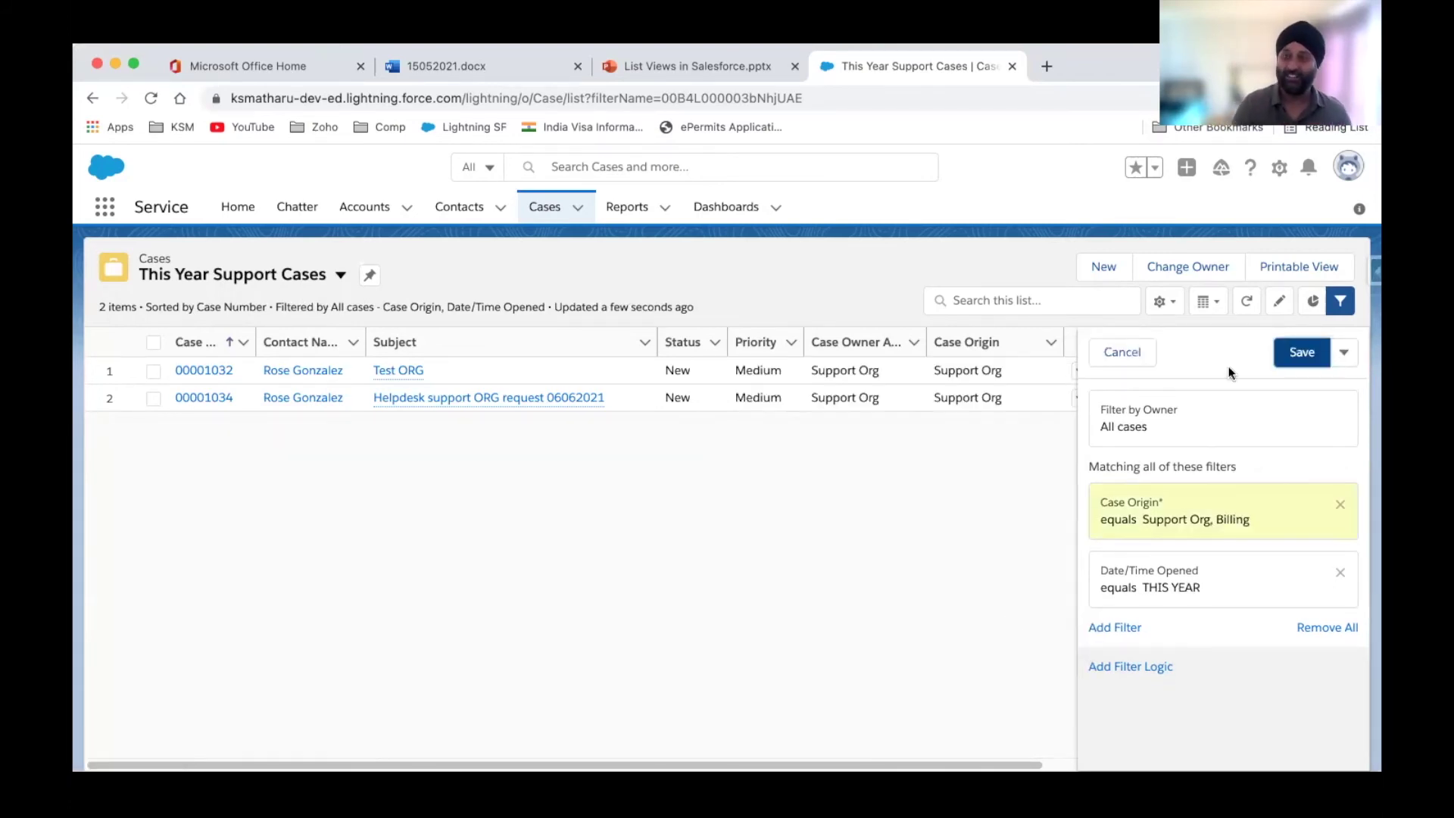
left_click(1300, 352)
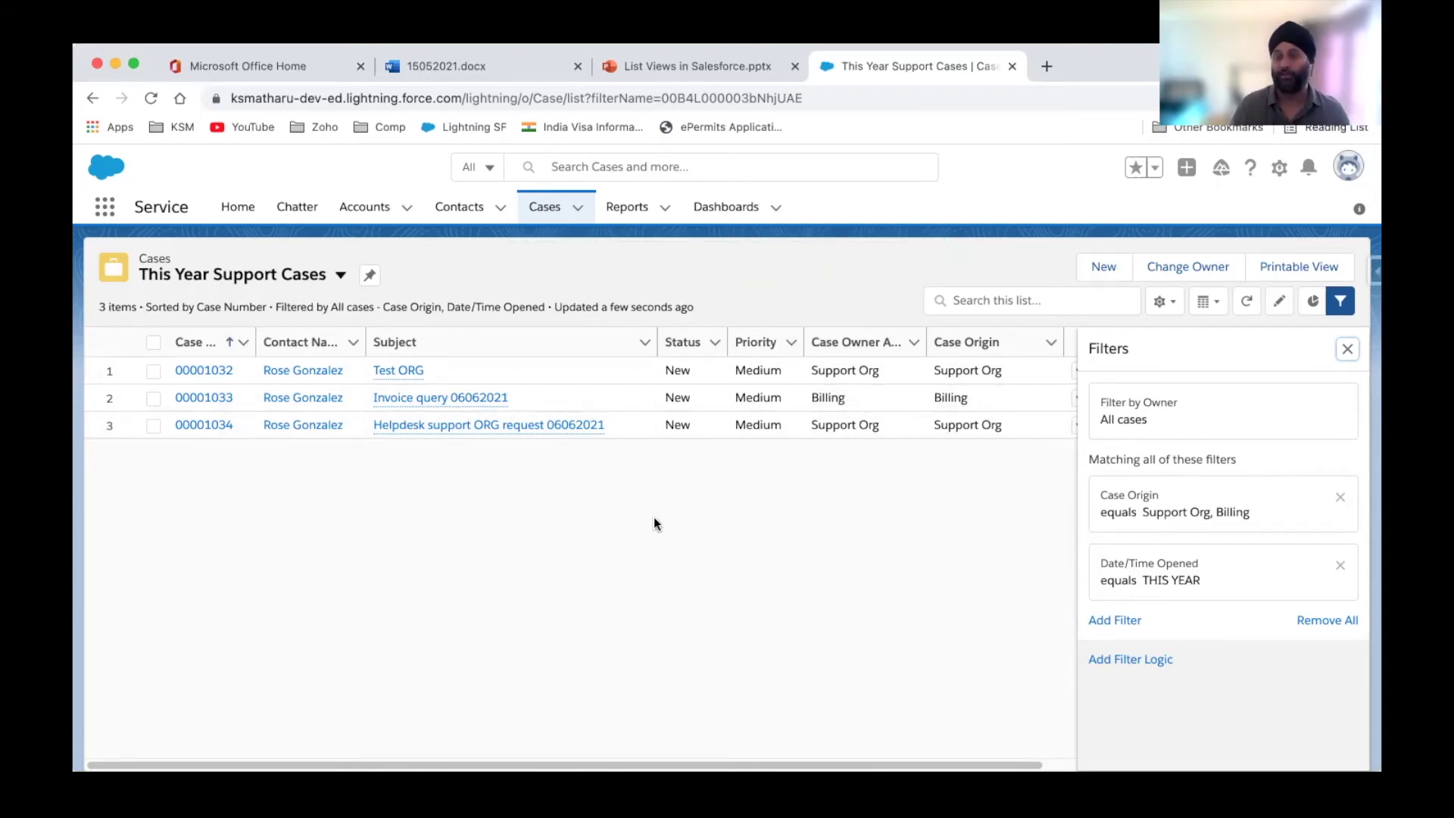
Step: Switch to the My Open Cases list view to see its cases and filters
left_click(271, 280)
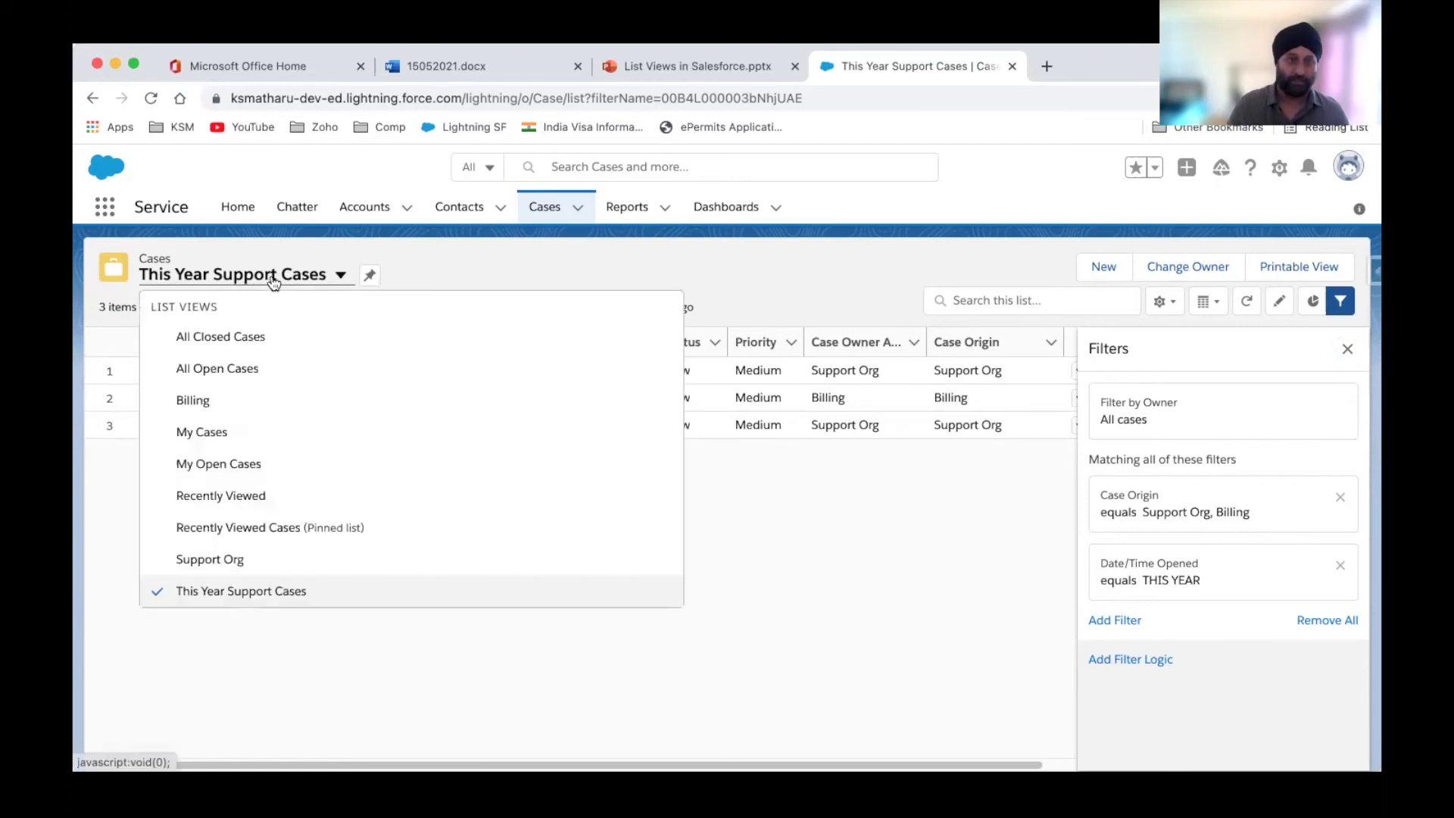
left_click(220, 464)
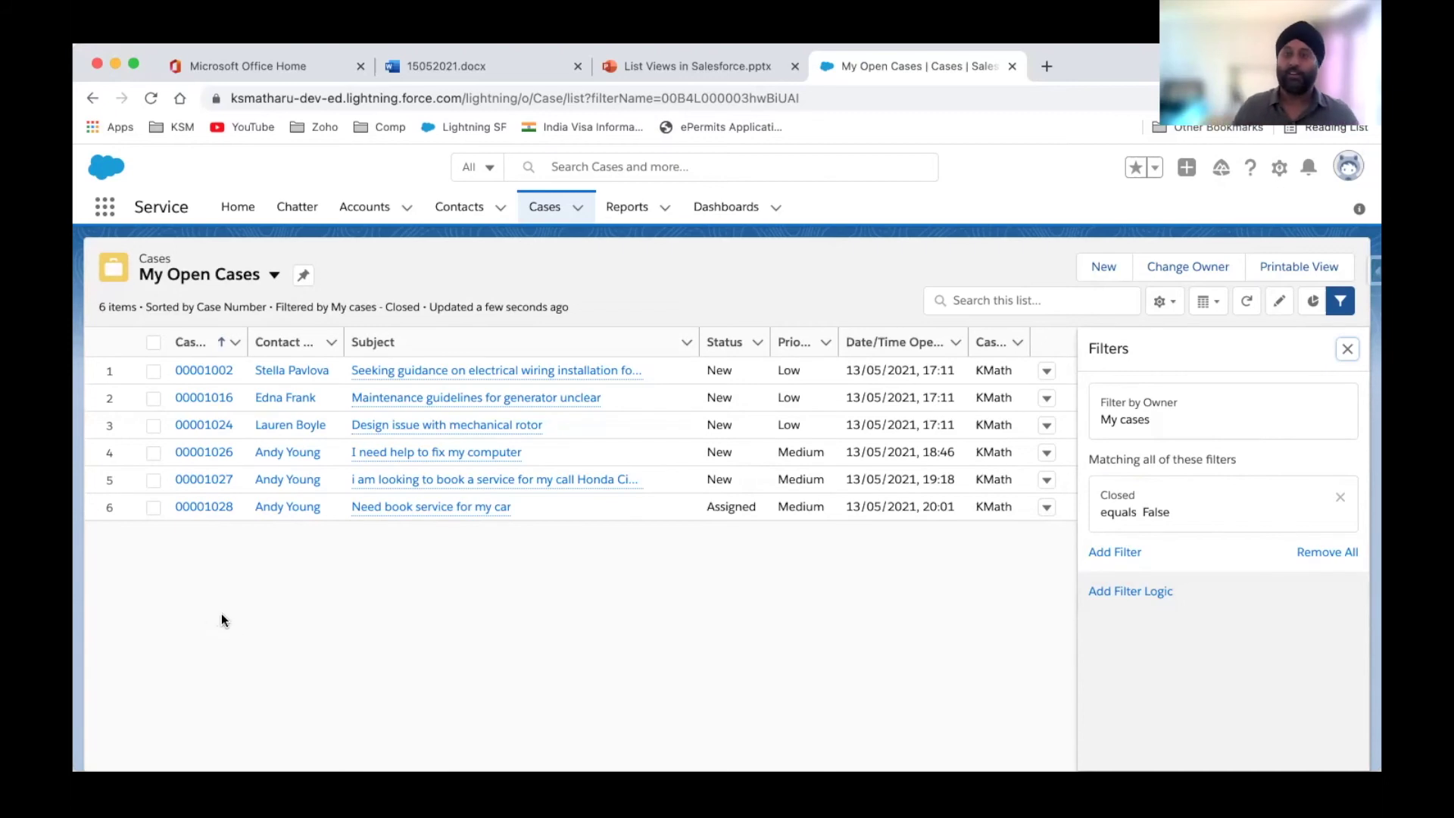
Step: Show the My Case Progress chart for My Open Cases and compare its status breakdown with the Status column
left_click(1311, 302)
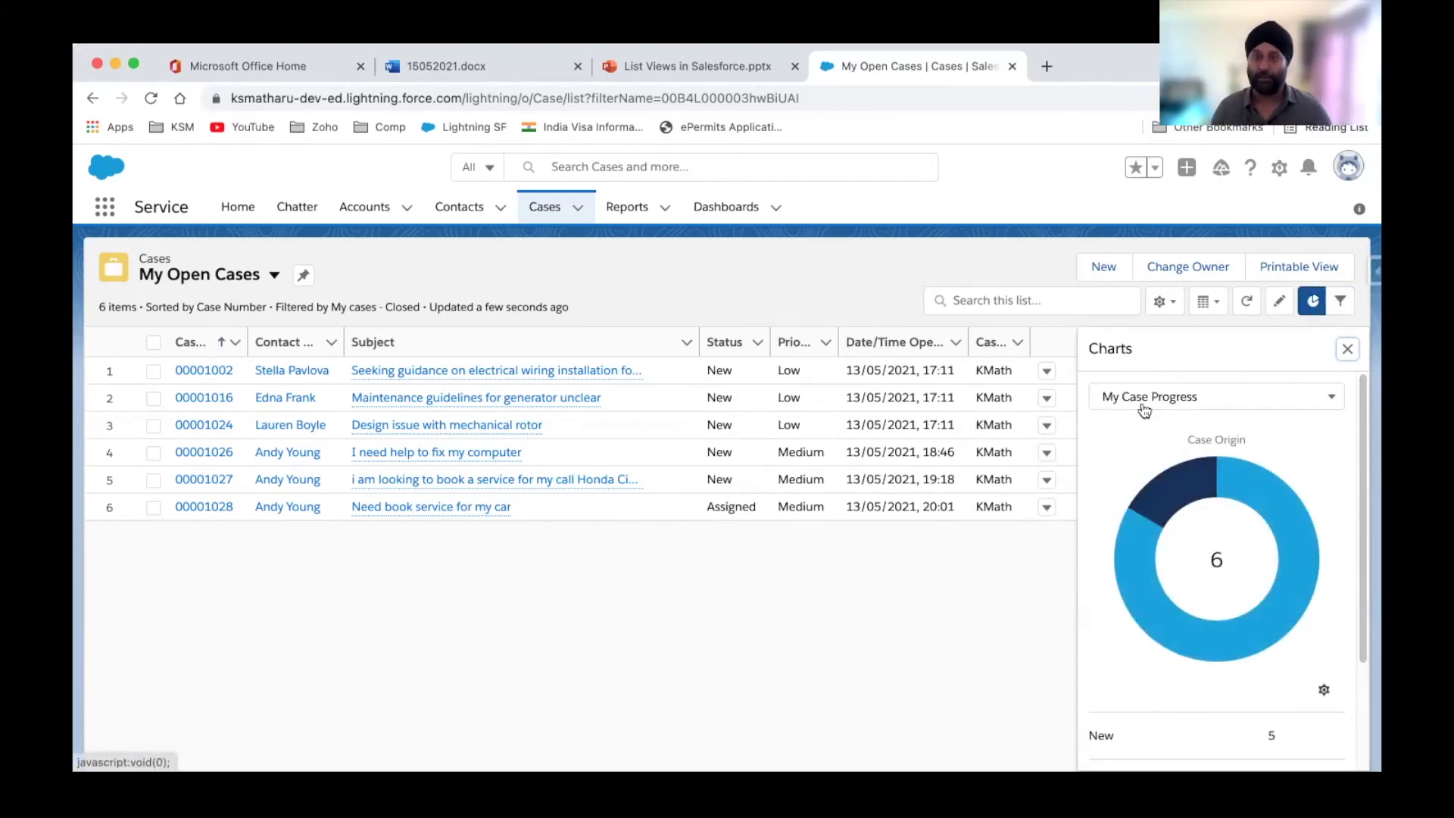
mouse_move(1354, 397)
left_mouse_down()
mouse_move(1357, 533)
mouse_move(1368, 419)
left_mouse_up()
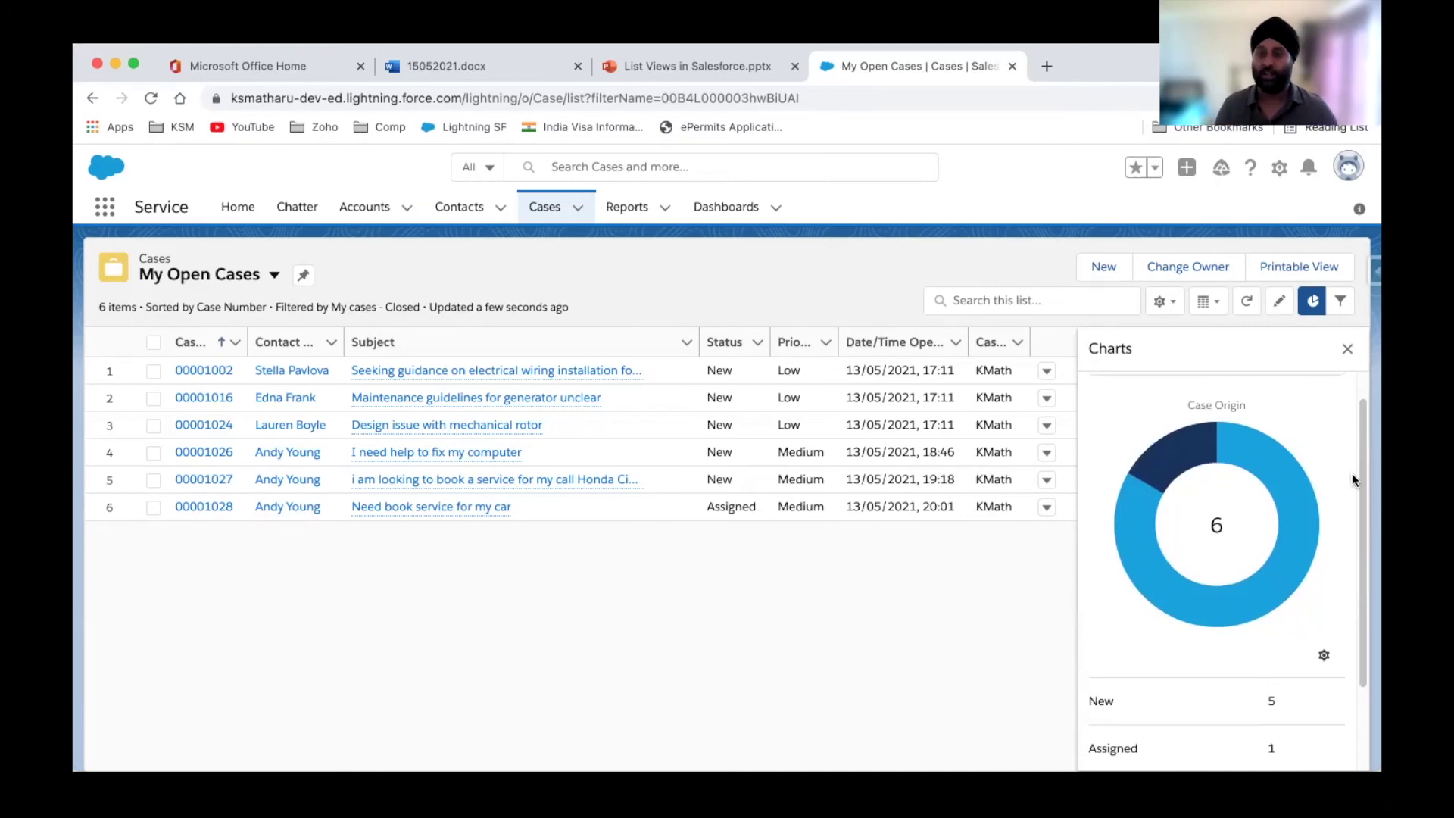
left_click_drag(1365, 448, 1366, 565)
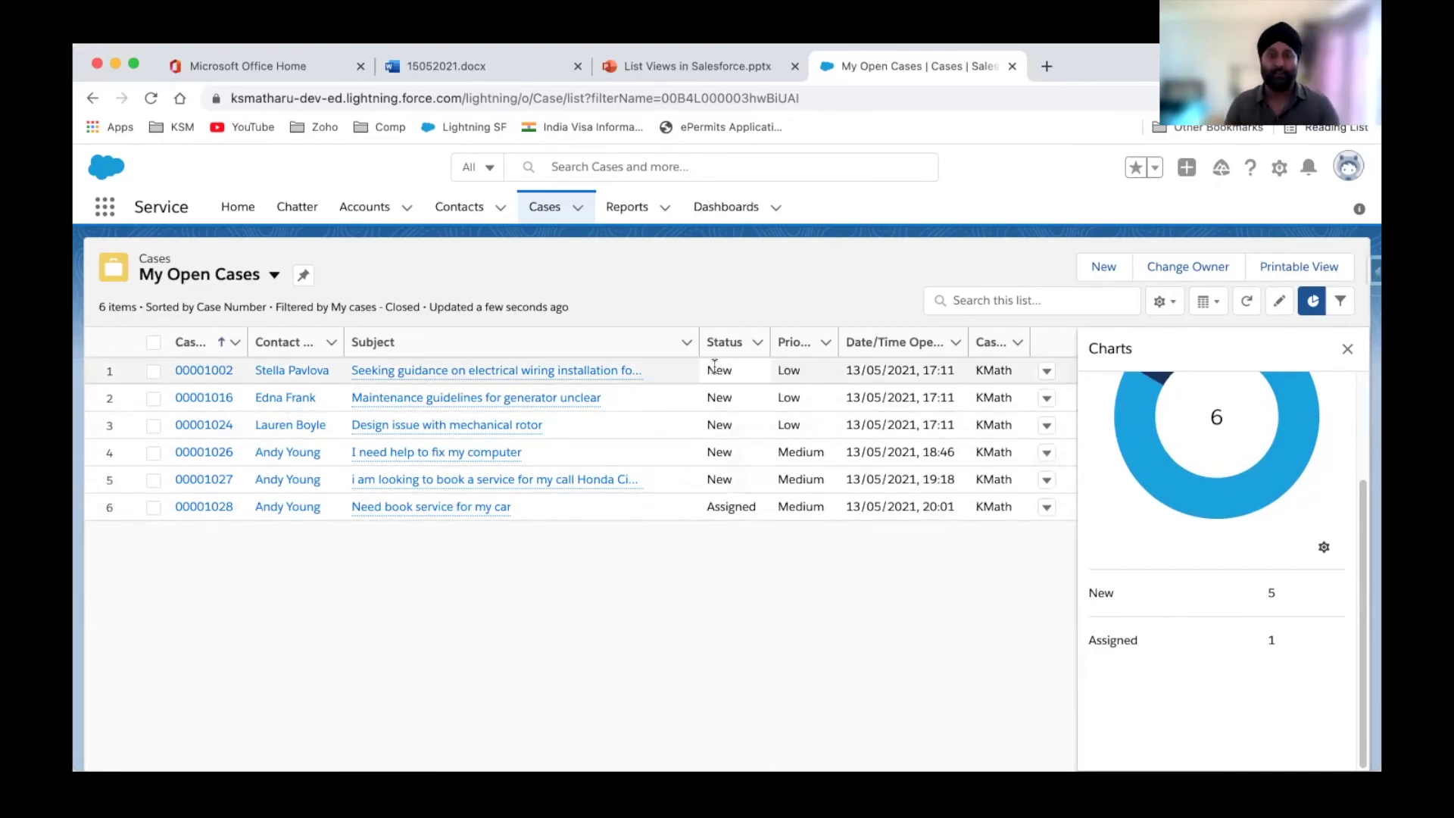
left_click(749, 426)
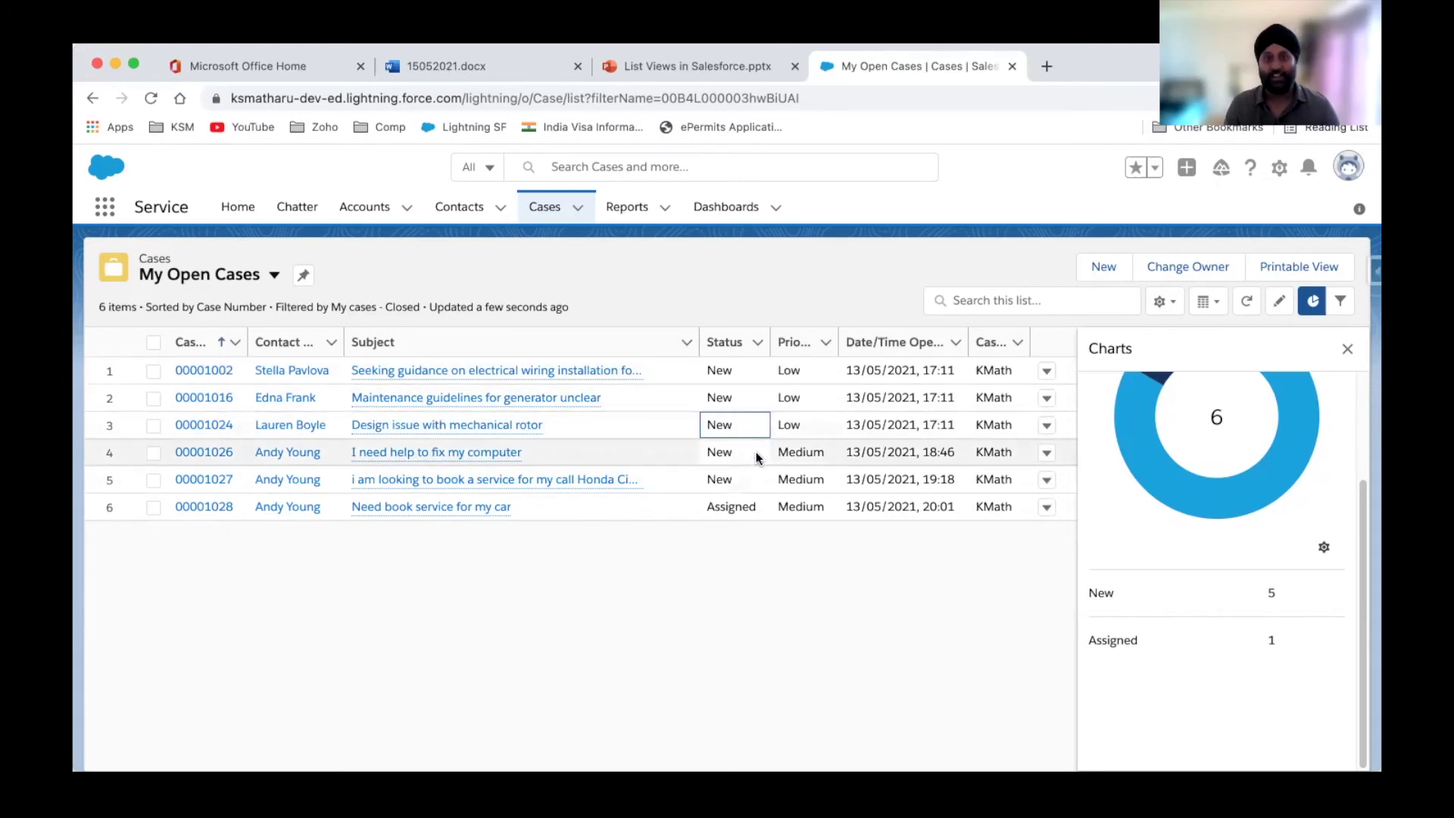
left_click(756, 494)
left_click(756, 481)
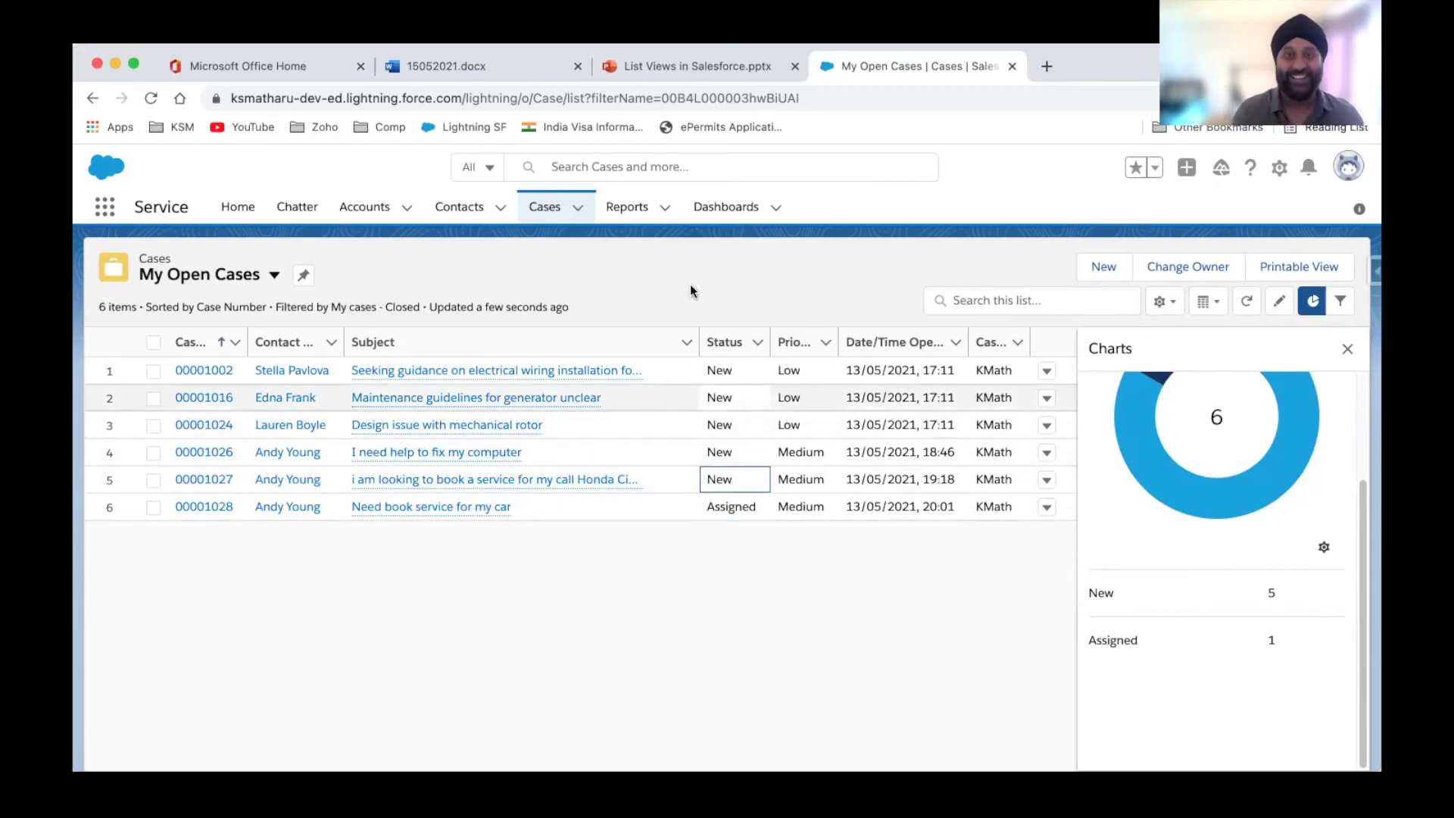
Step: Visit the My Accounts list, return to Cases and reopen the My Open Cases list view
left_click(372, 216)
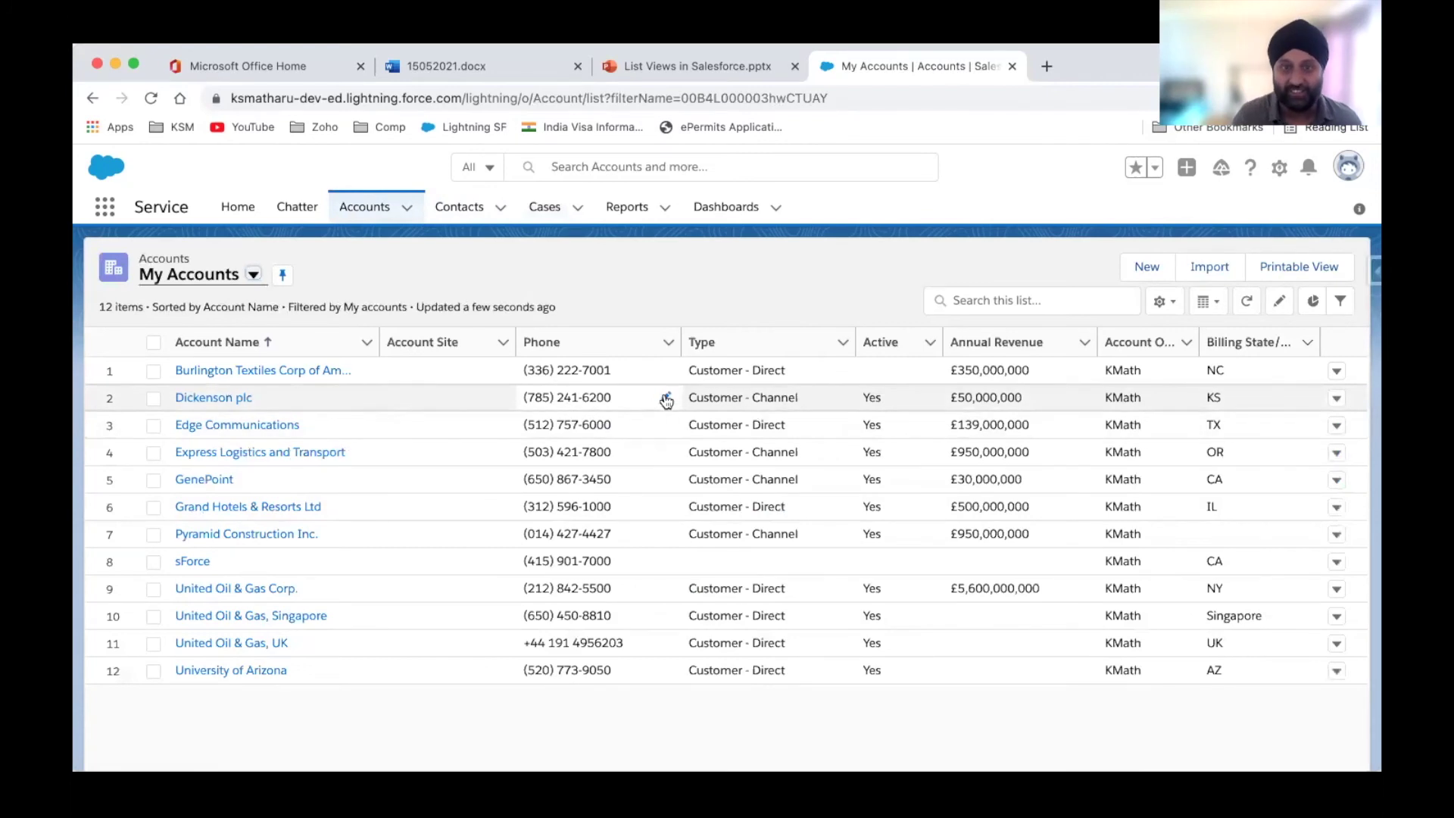
left_click(551, 209)
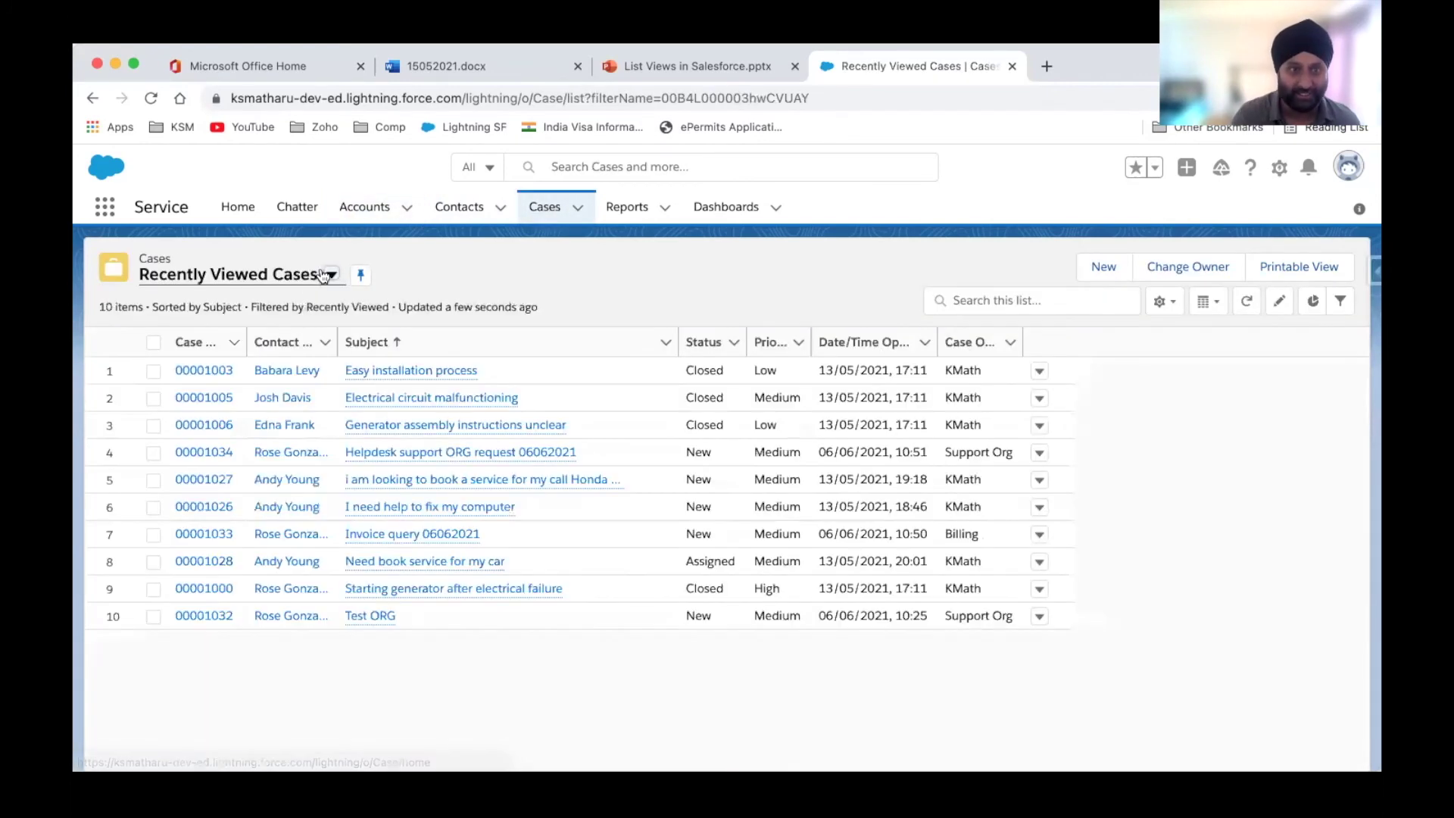
left_click(332, 275)
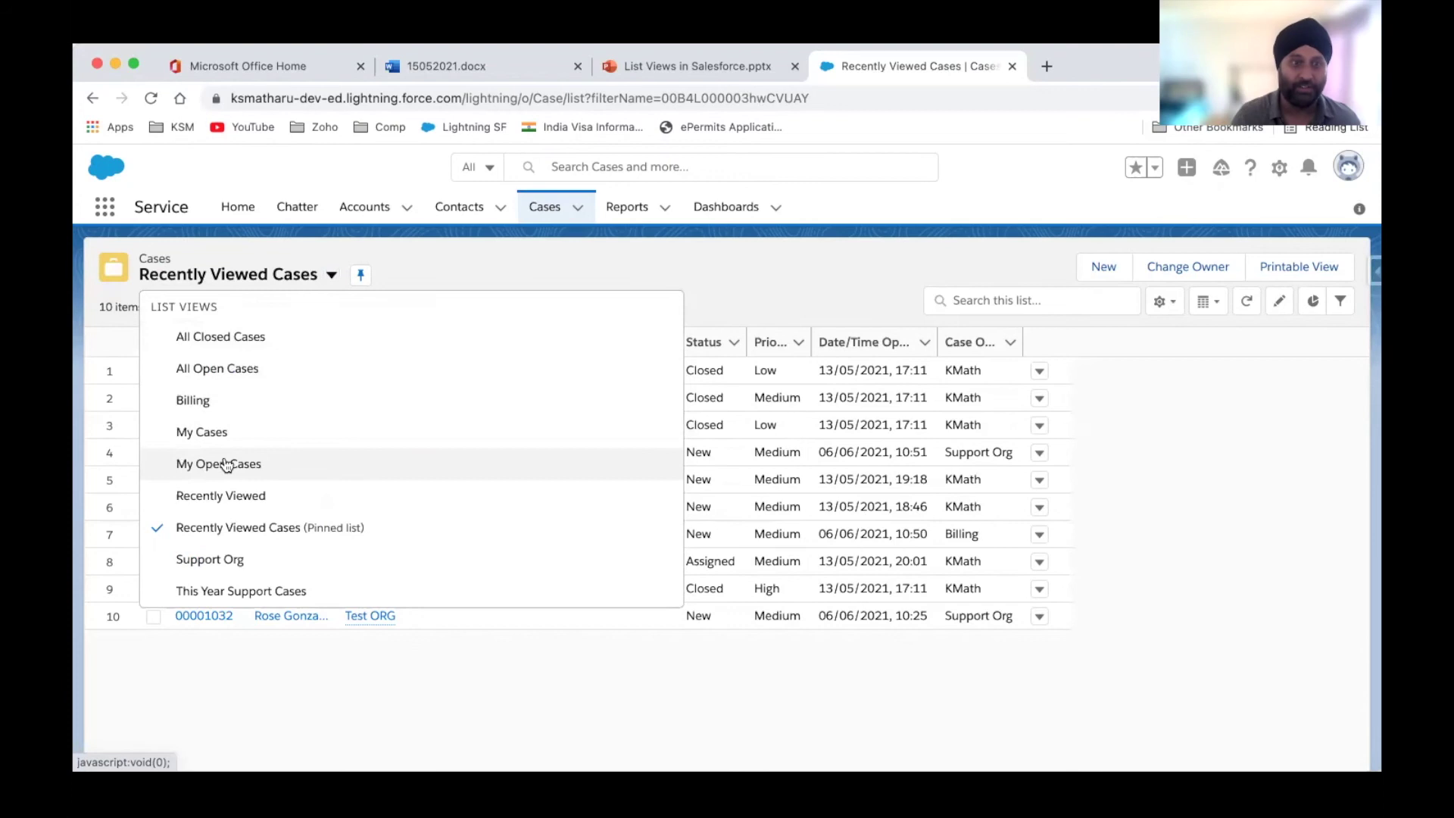
left_click(224, 463)
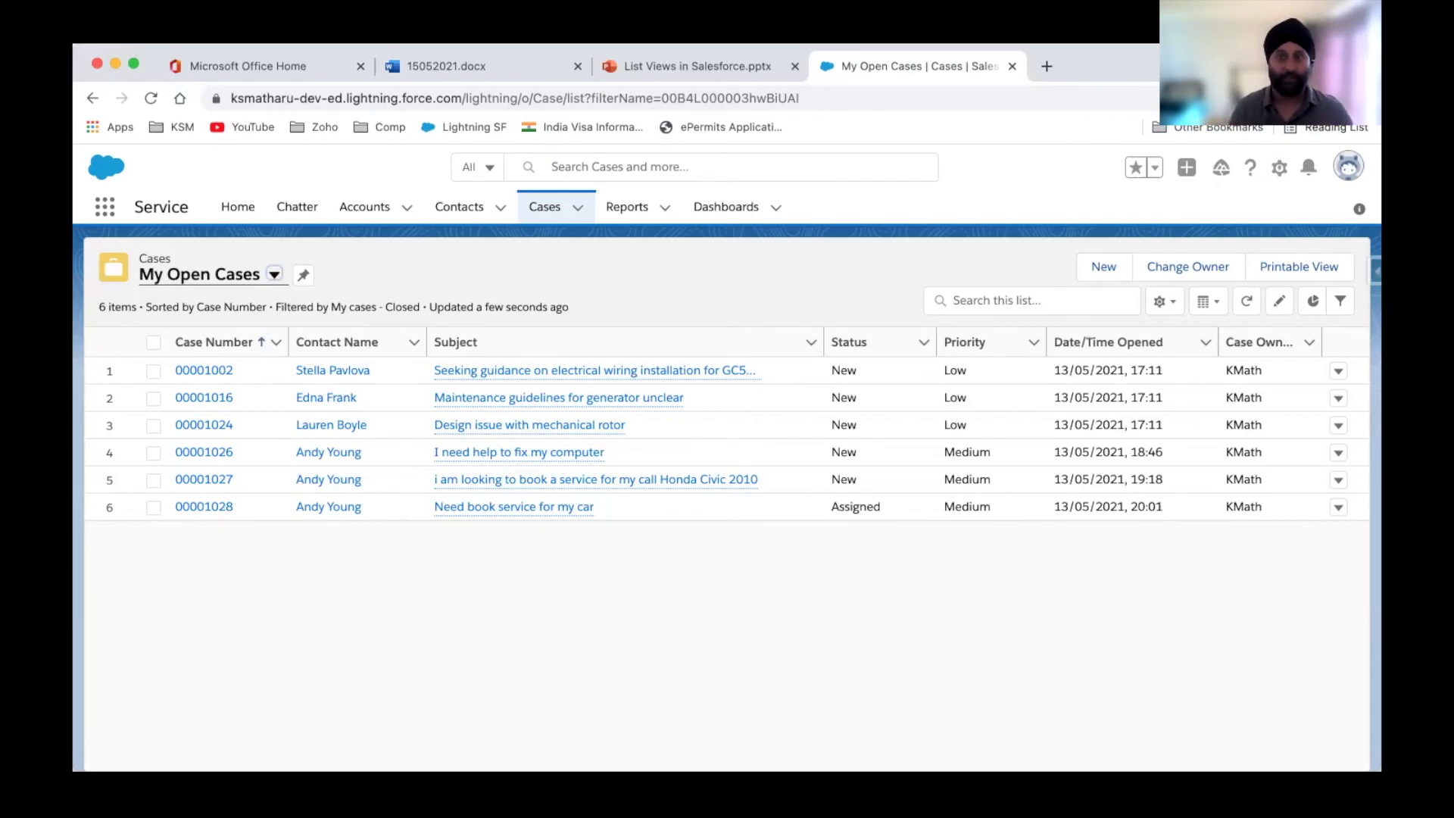
Step: Clone the My Open Cases list view as Support My Open Cases, visible only to its owner
left_click(1163, 302)
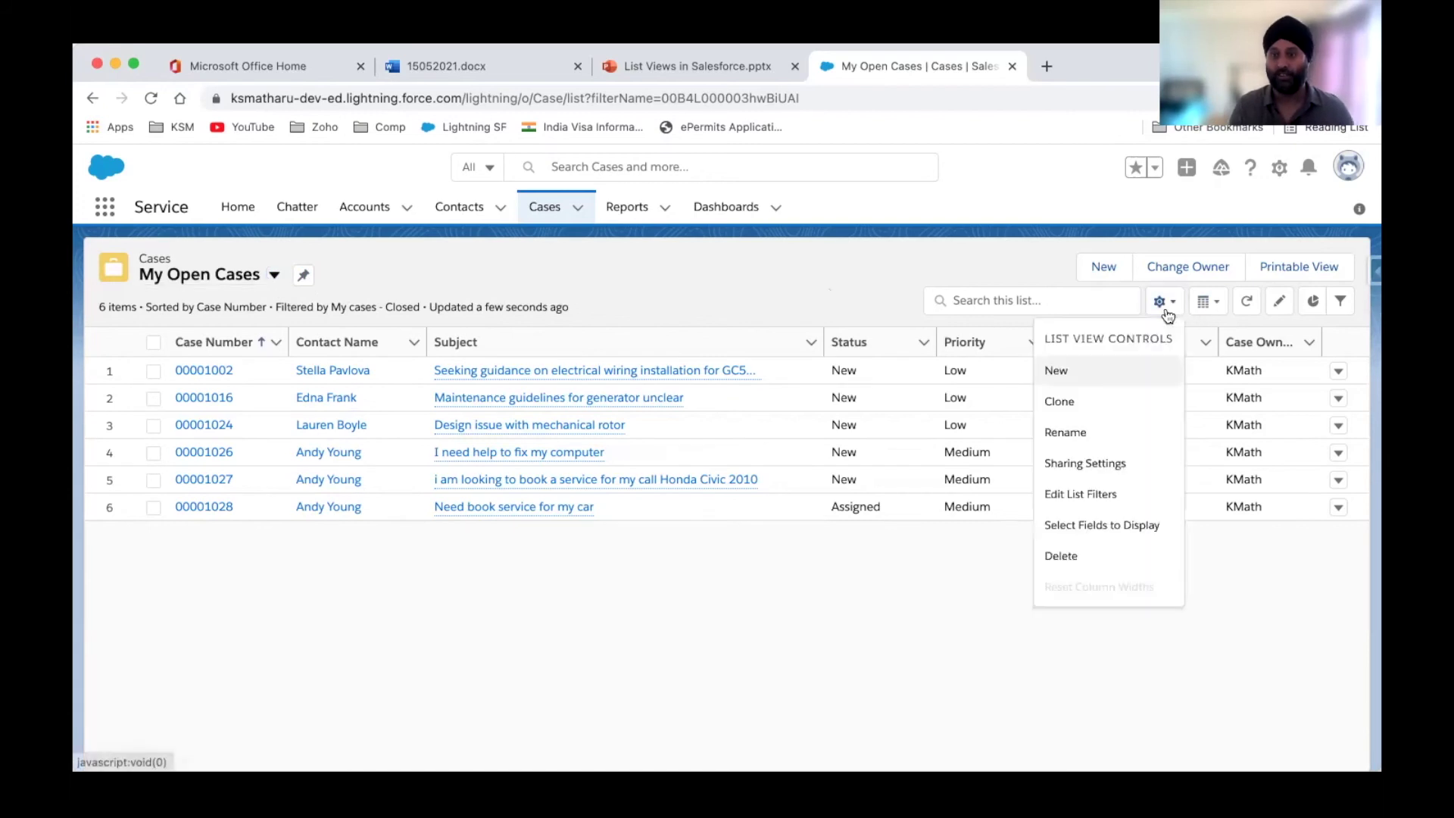
left_click(1068, 415)
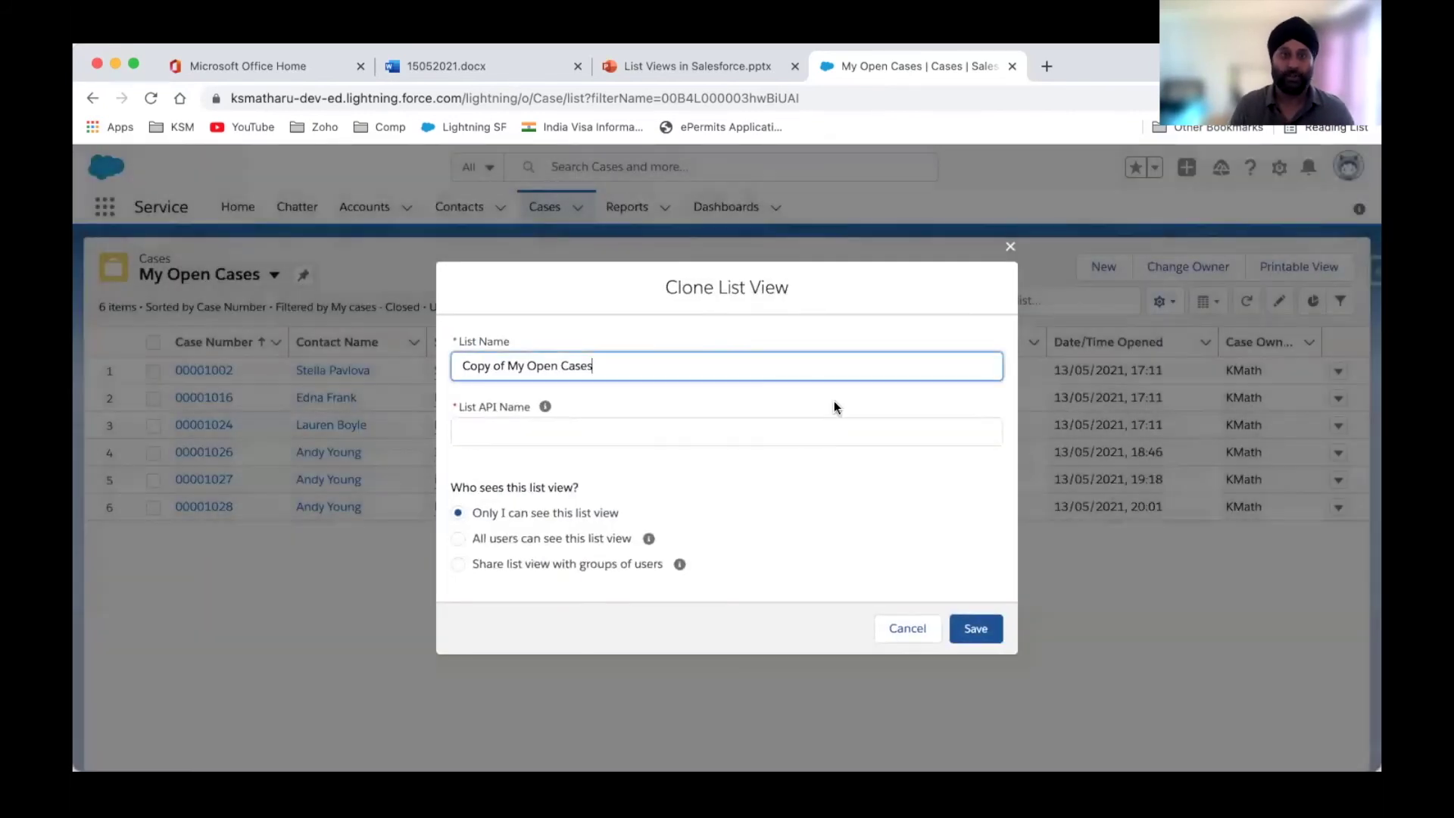
left_click_drag(508, 368, 455, 368)
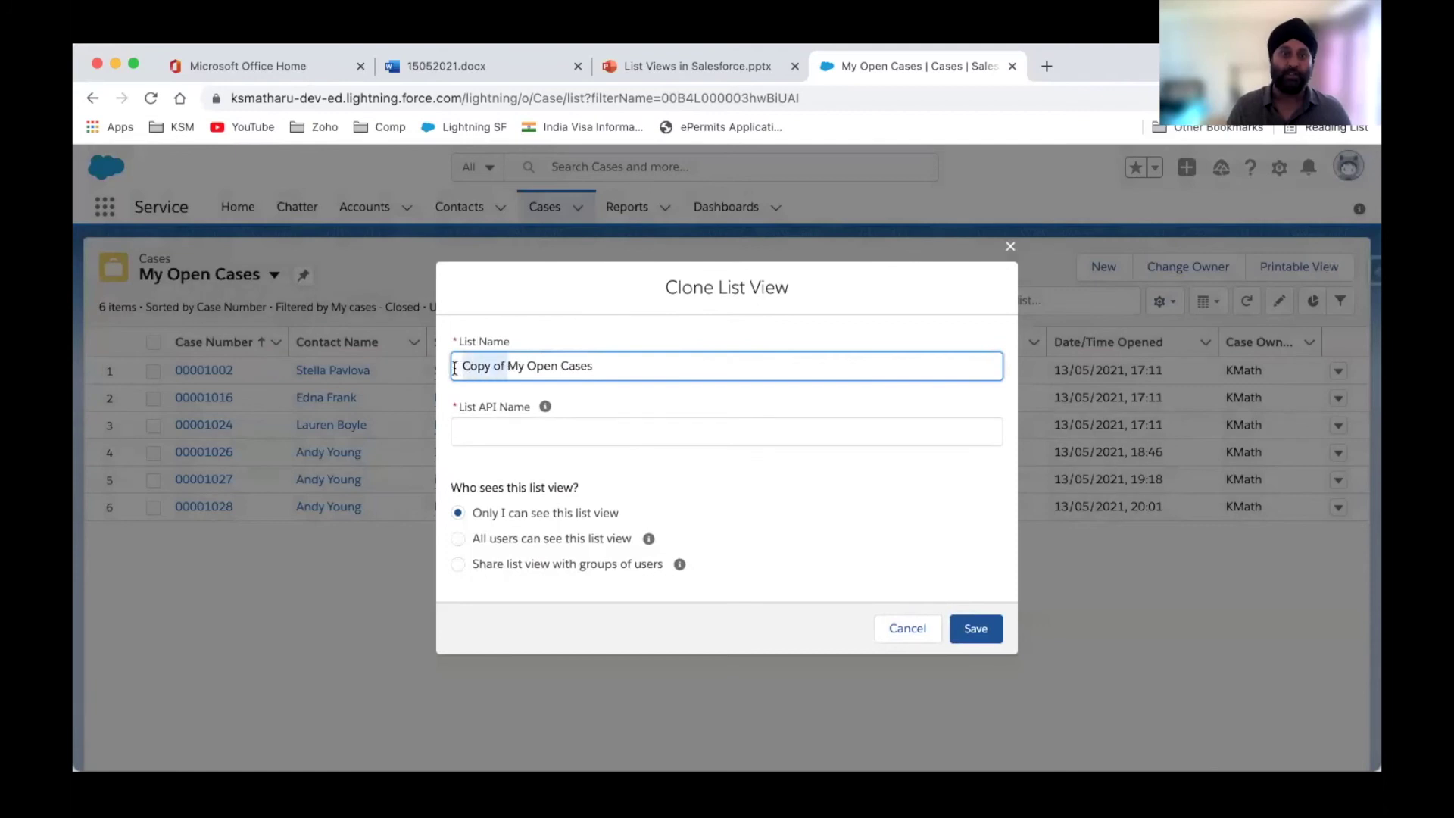
type("Support")
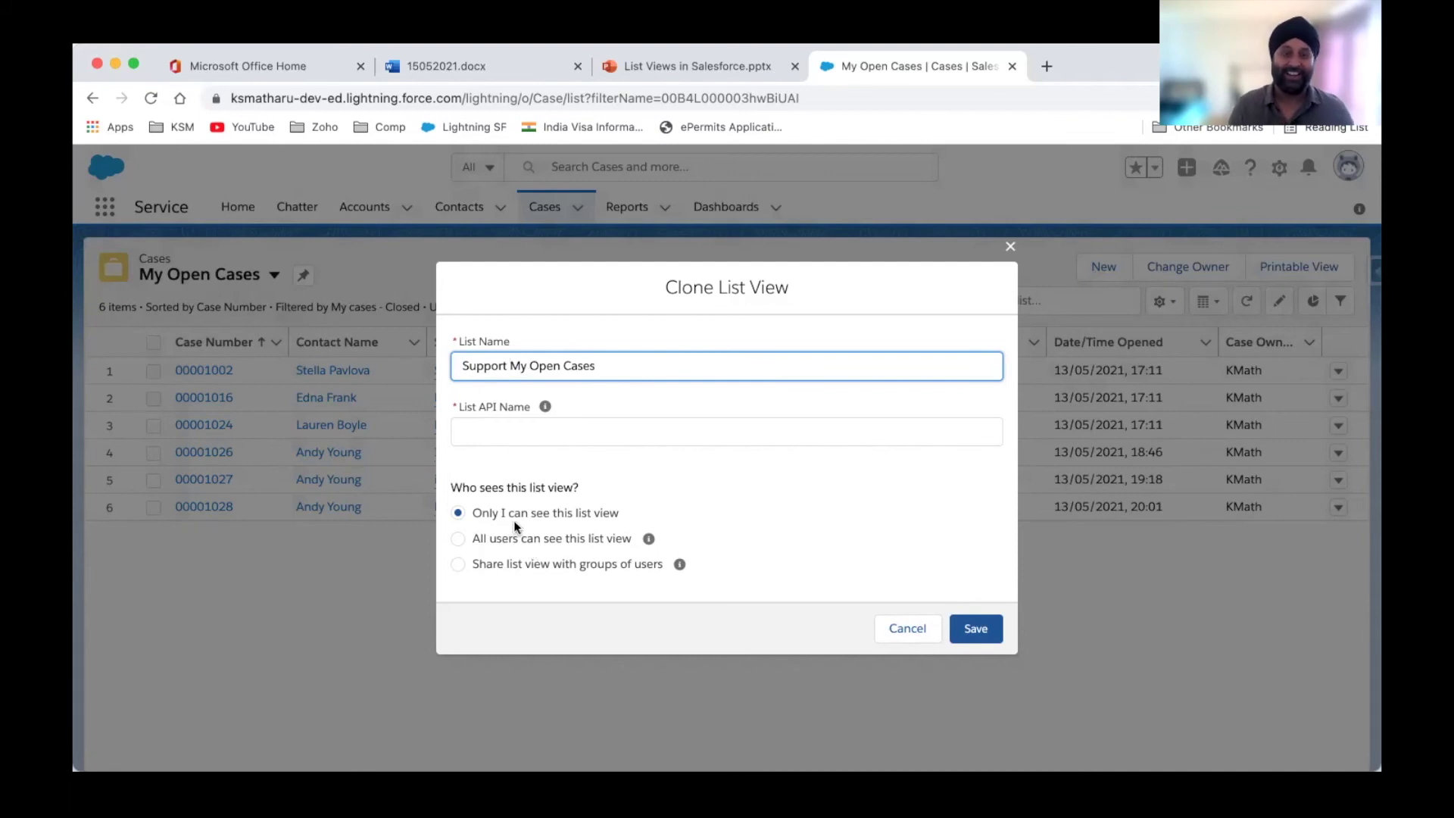
left_click(976, 629)
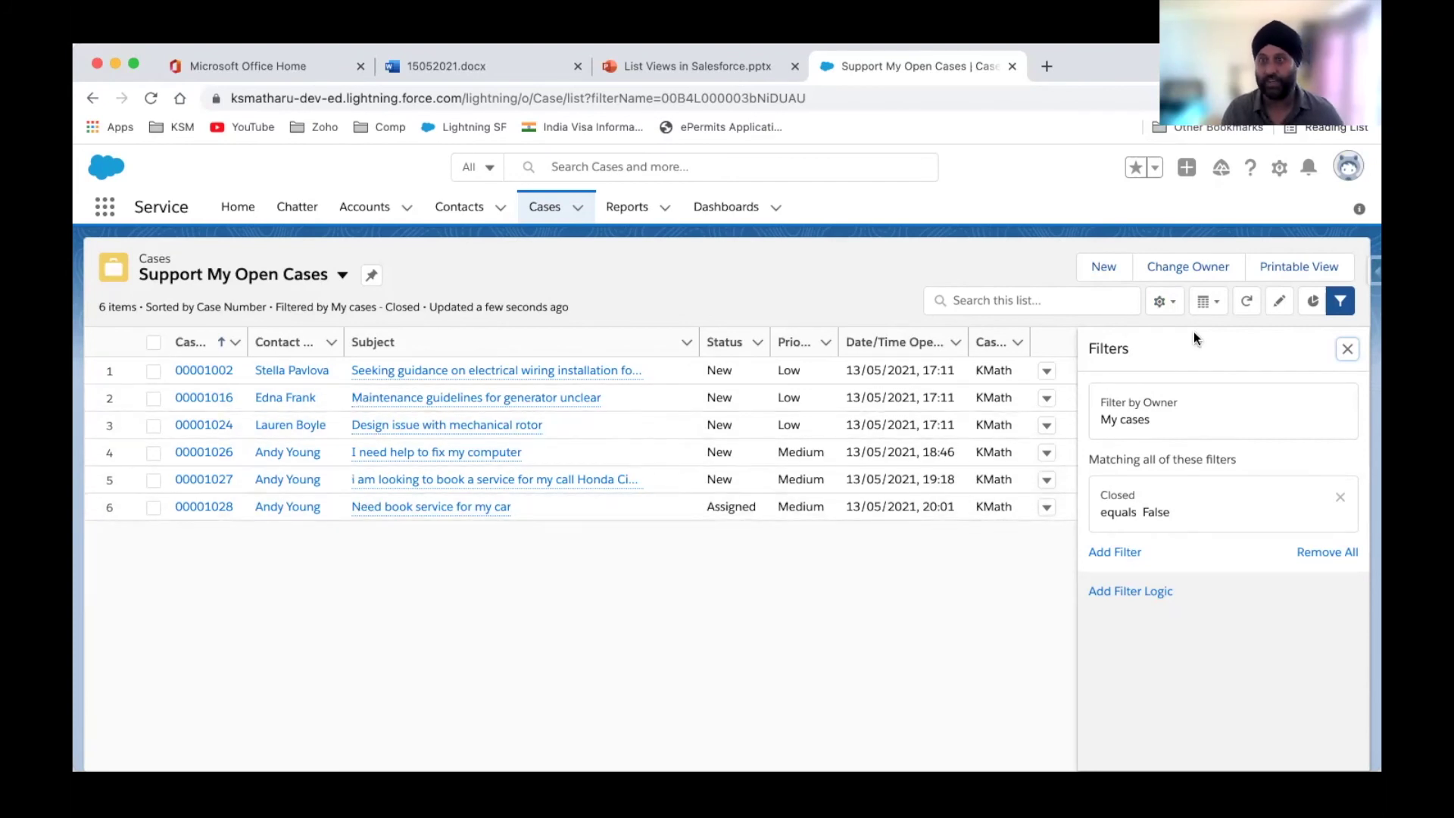
Step: Add a filter on the Case Record Type field to the Support My Open Cases list view
left_click(1163, 302)
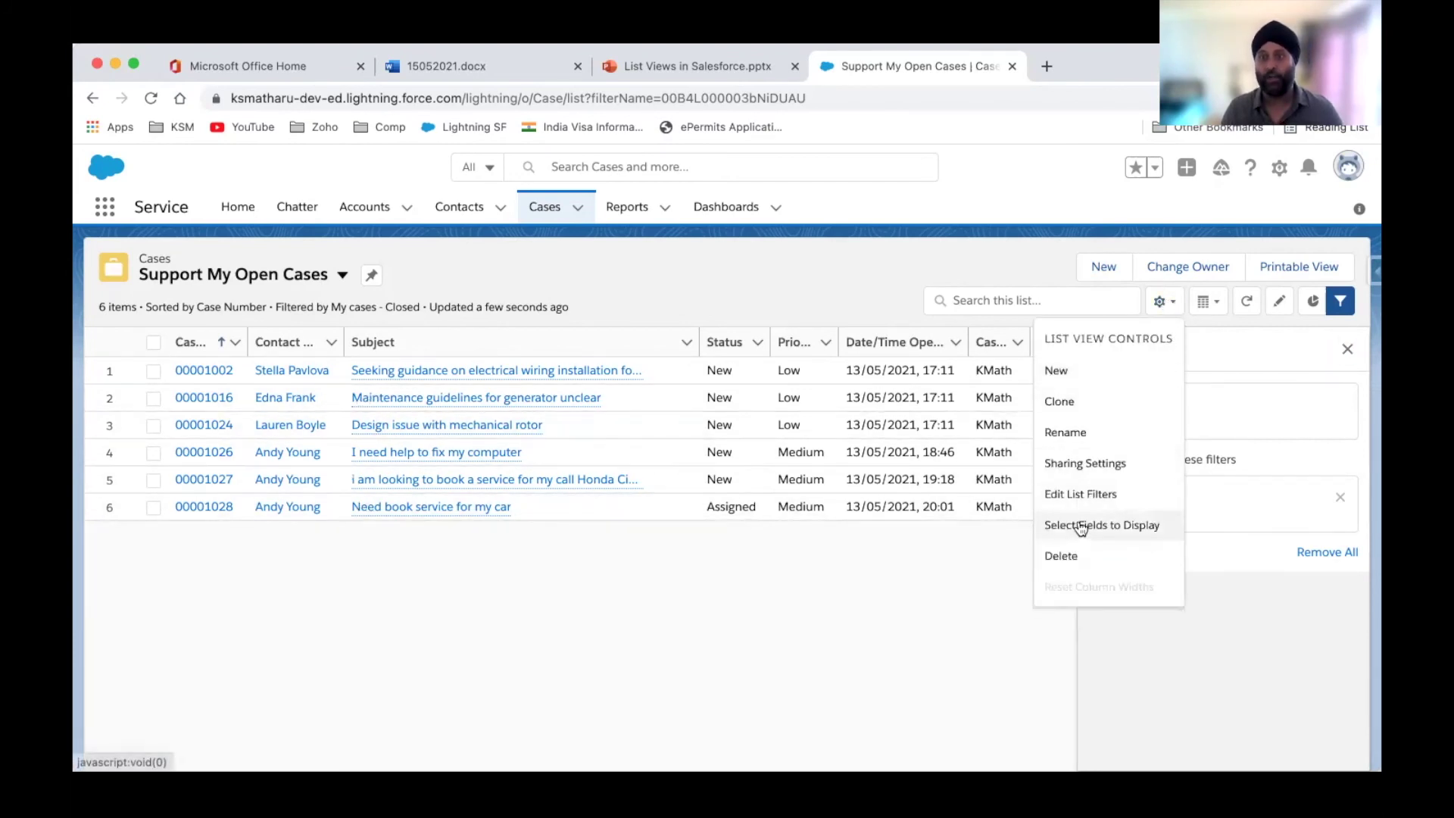
left_click(1088, 493)
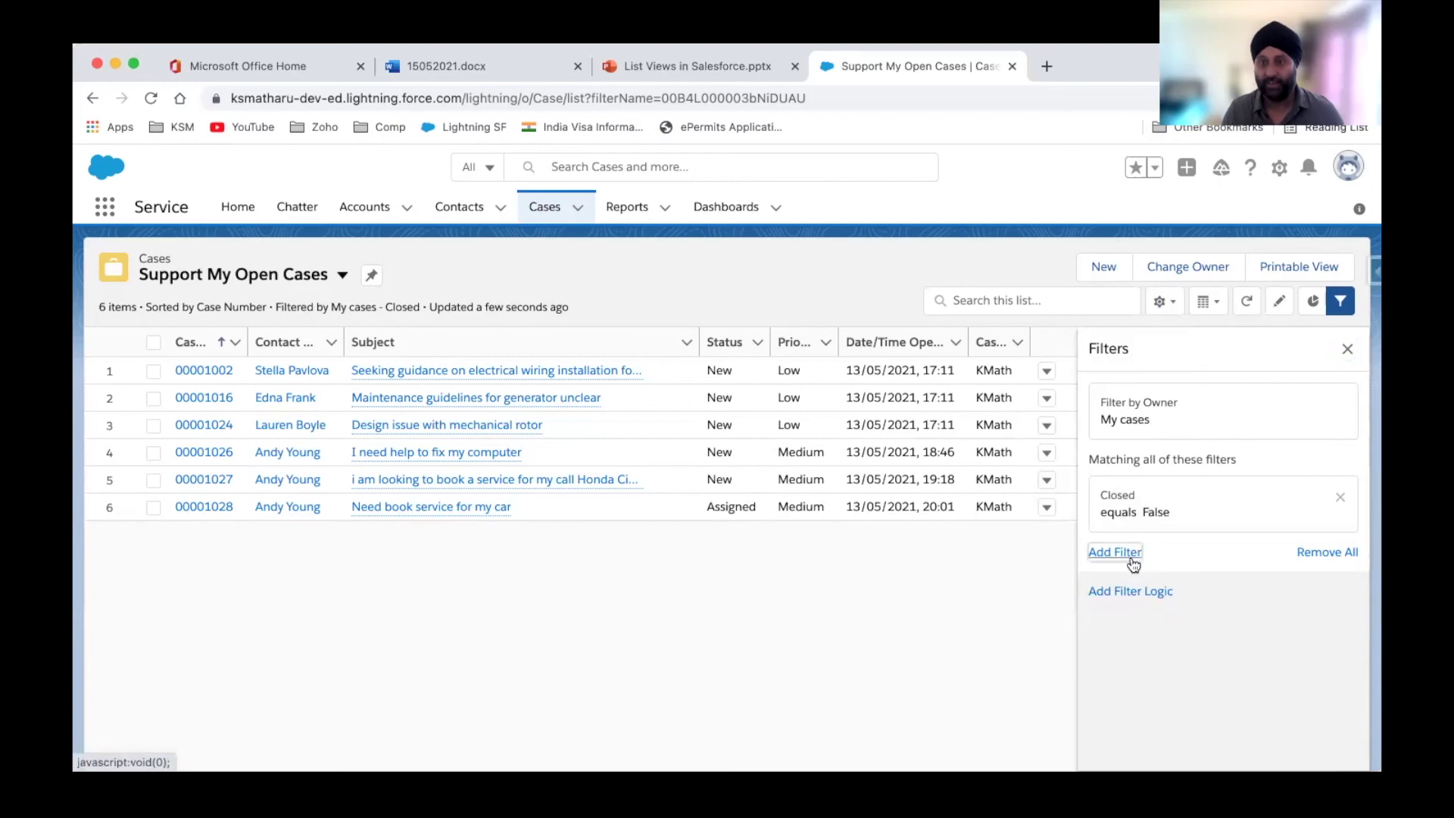
left_click(1132, 554)
left_click(842, 491)
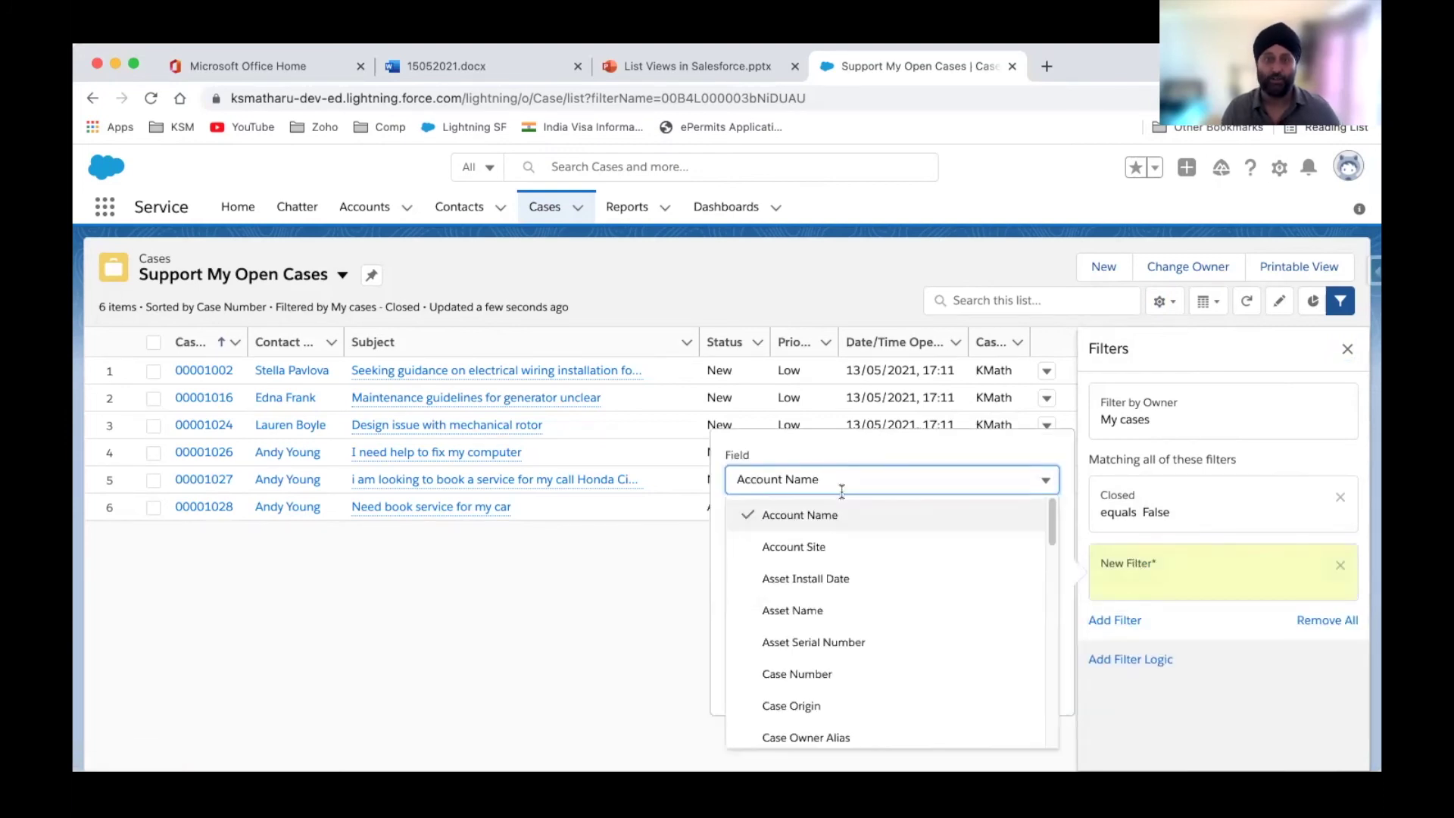
scroll(845, 656, "down", 5)
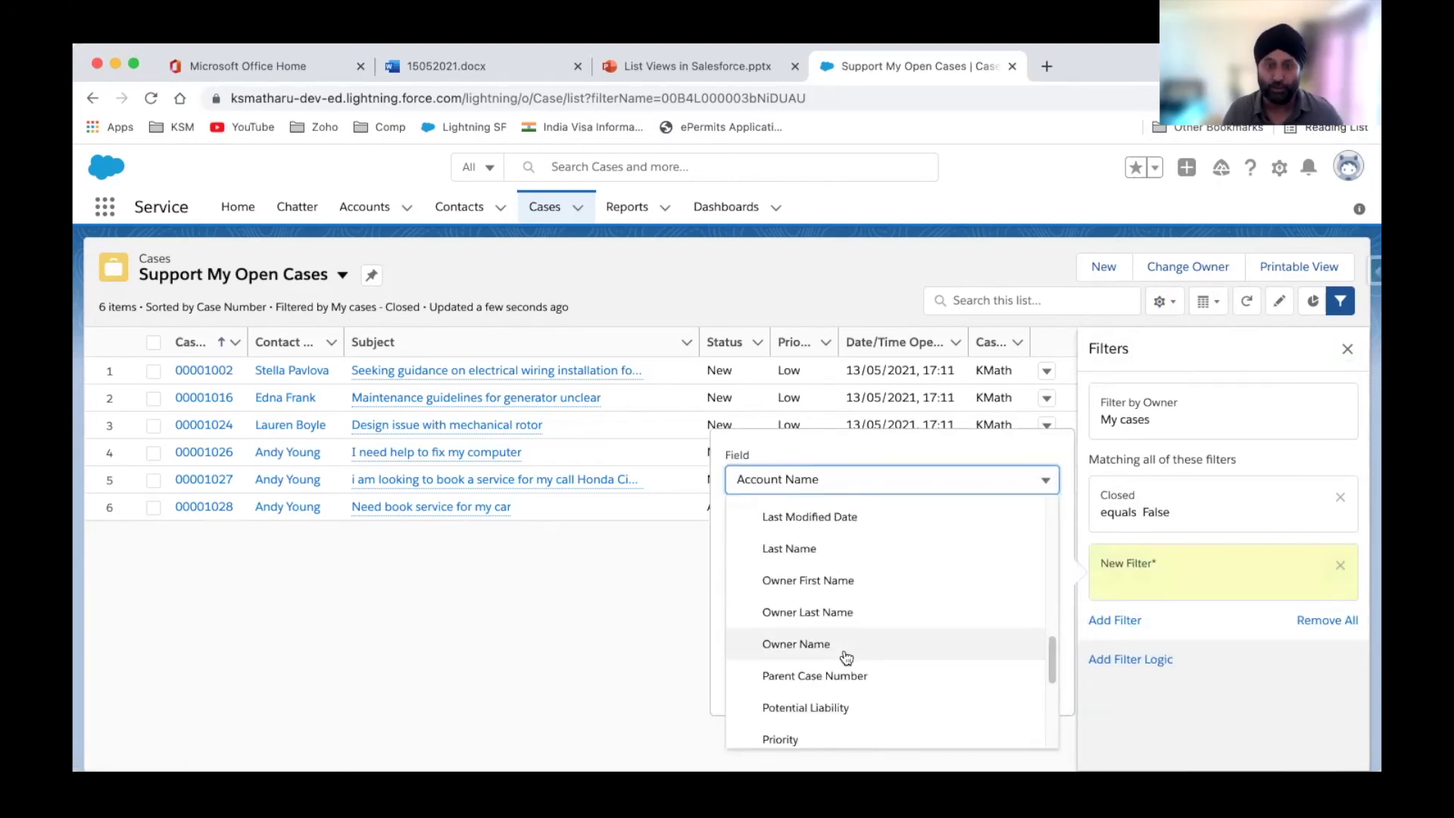
scroll(846, 658, "down", 4)
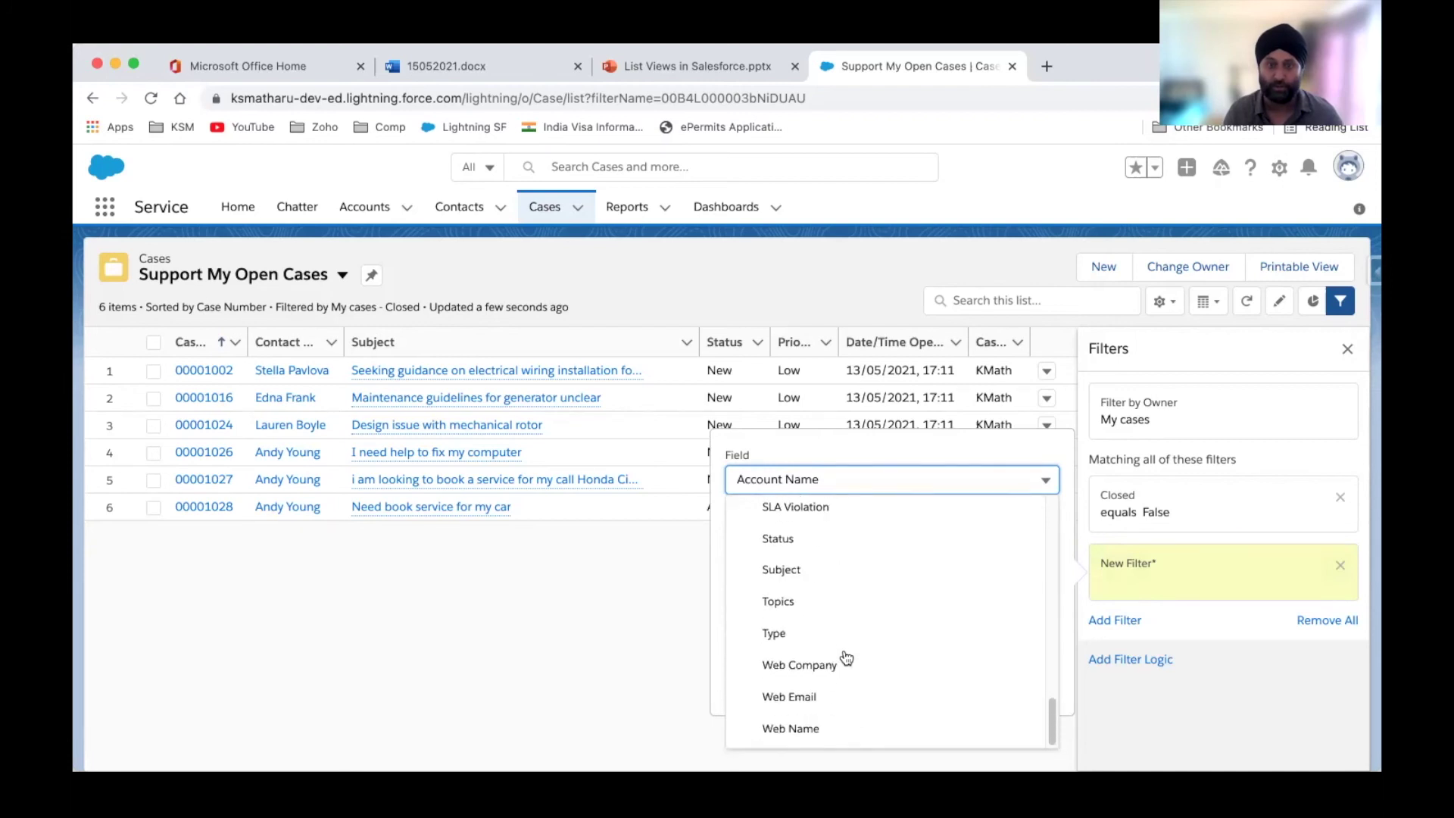
scroll(846, 657, "up", 4)
left_click_drag(1049, 672, 1034, 556)
left_click(838, 630)
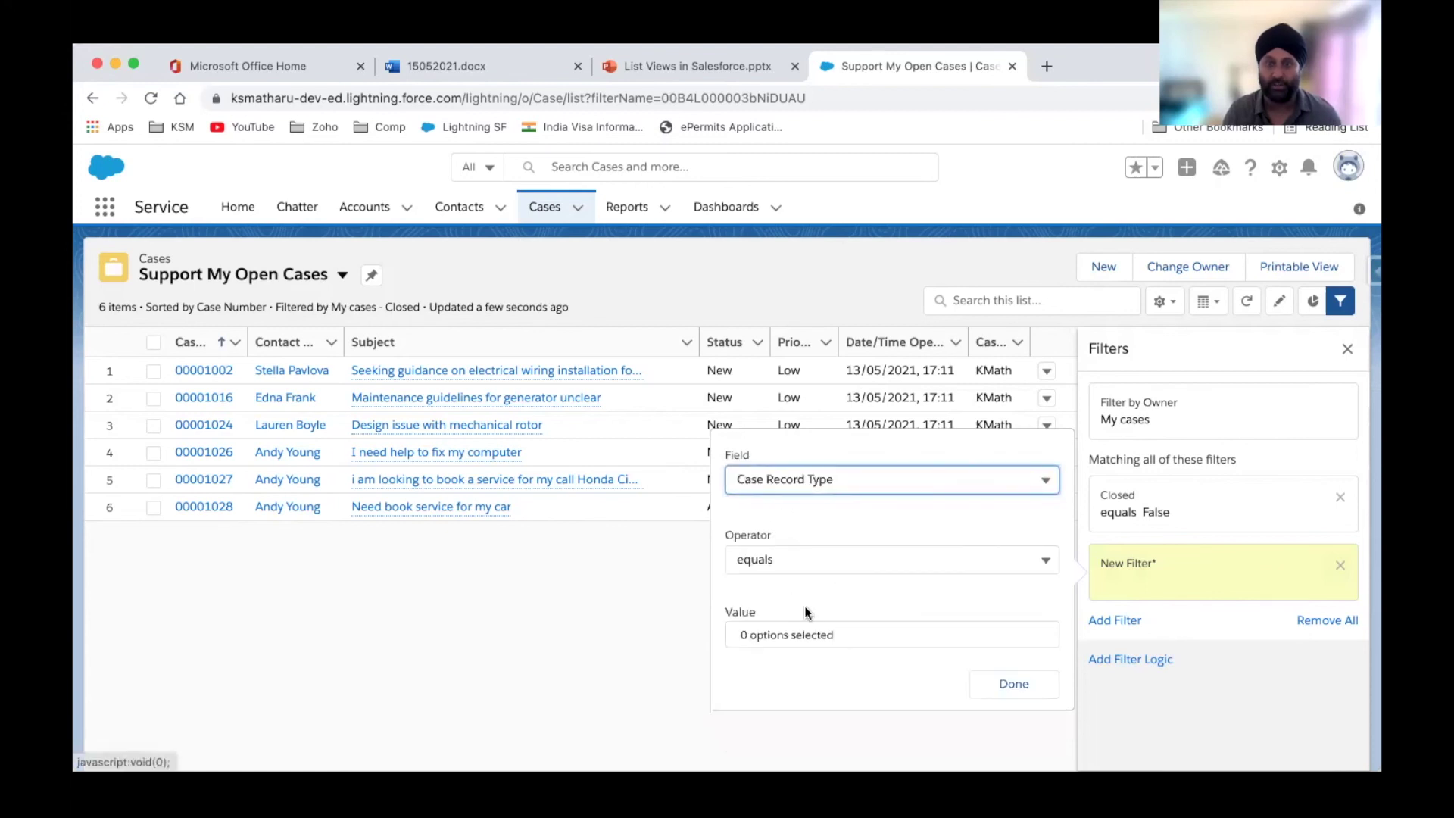
Step: Set the Case Record Type filter to equals Support Org and save the list view
left_click(770, 634)
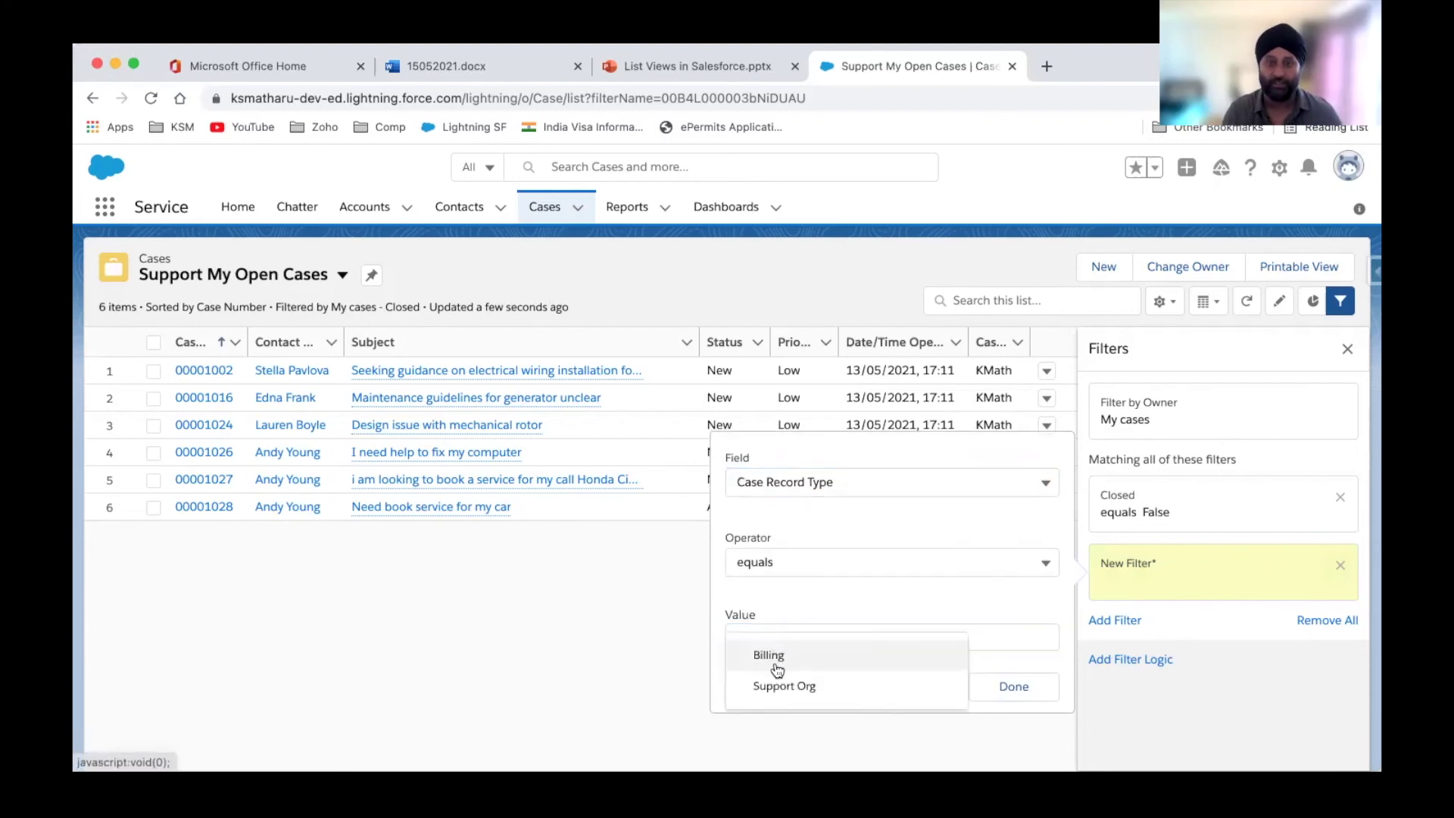
left_click(771, 687)
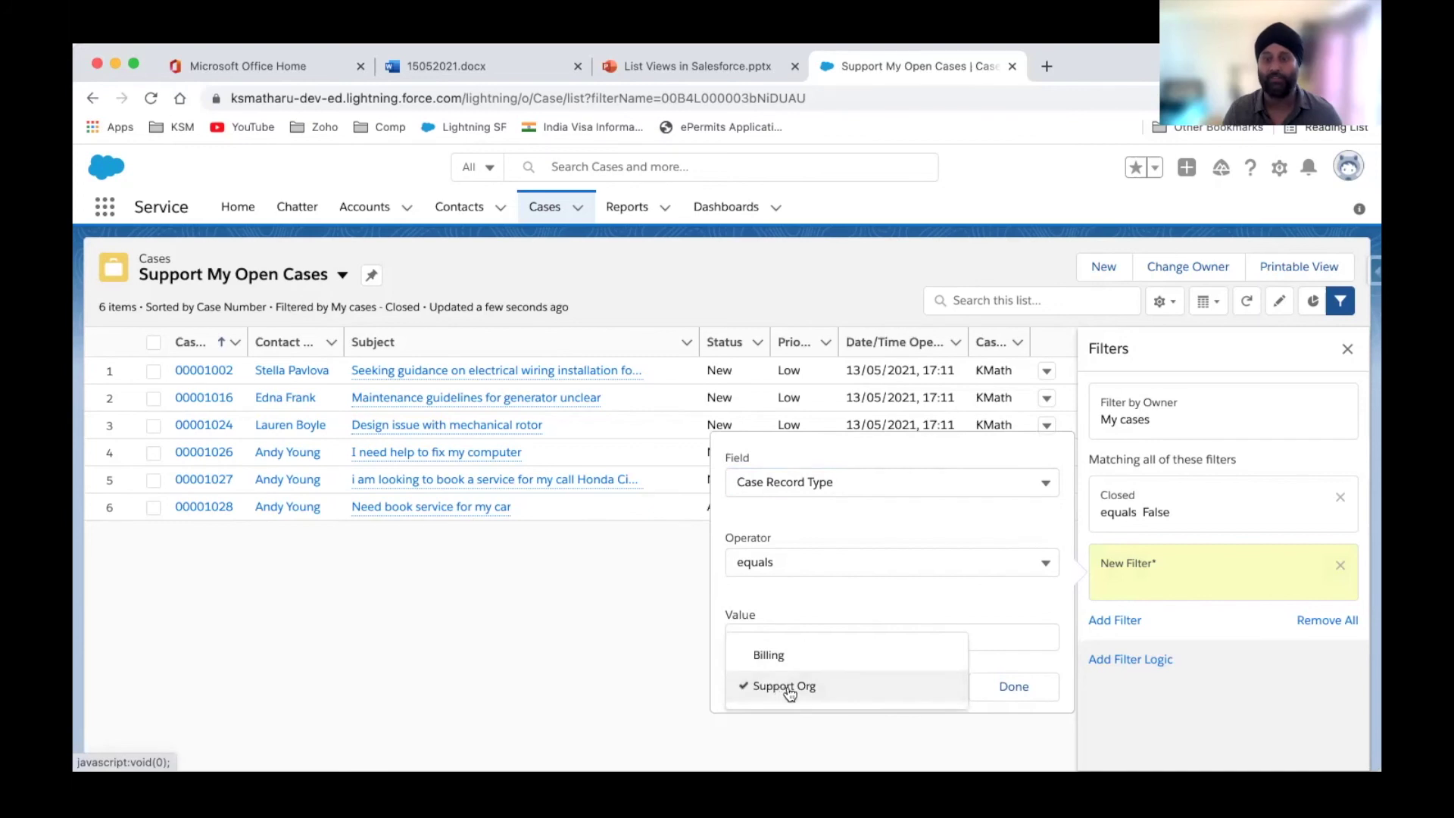
left_click(1014, 687)
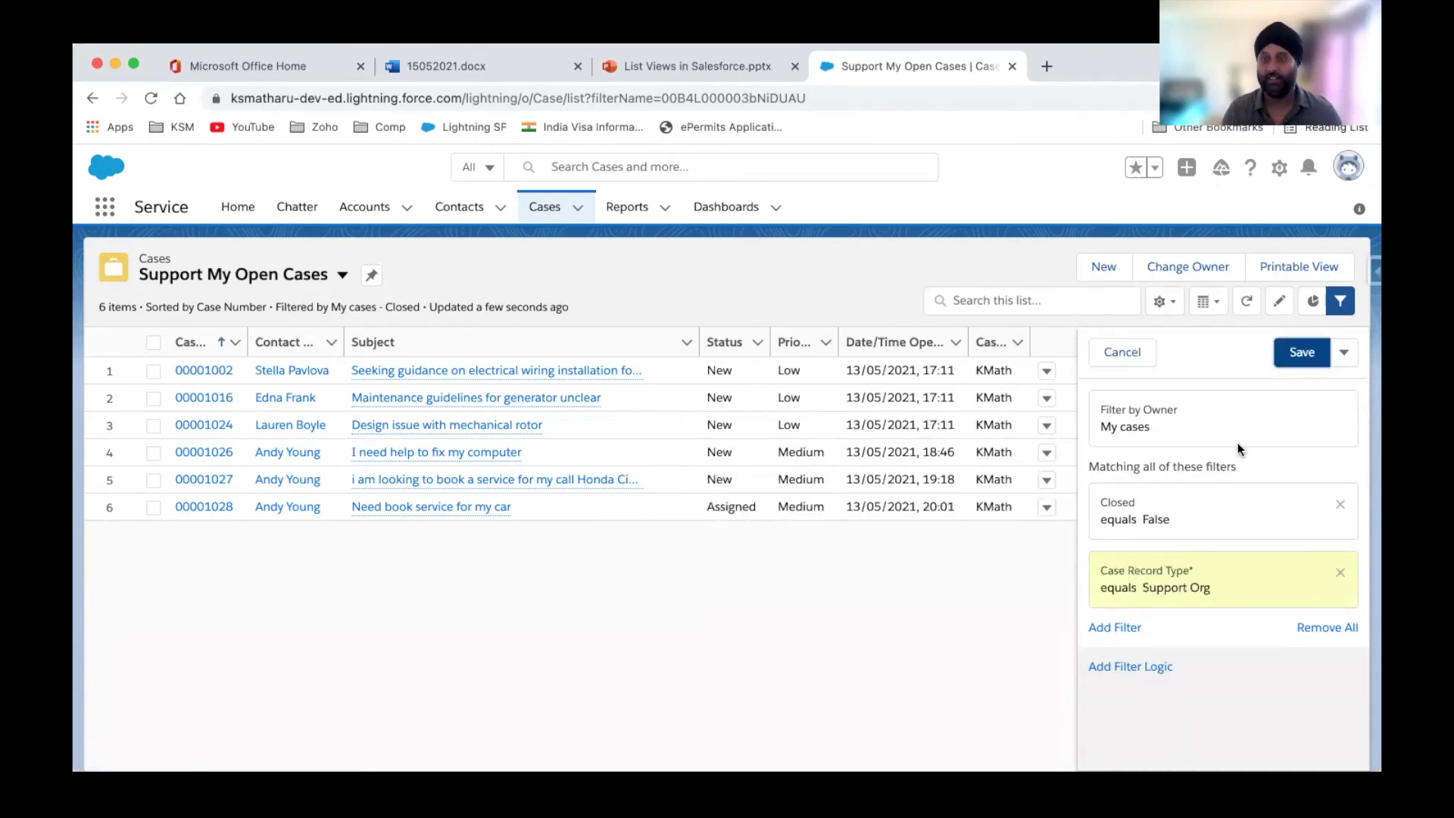
left_click(1293, 360)
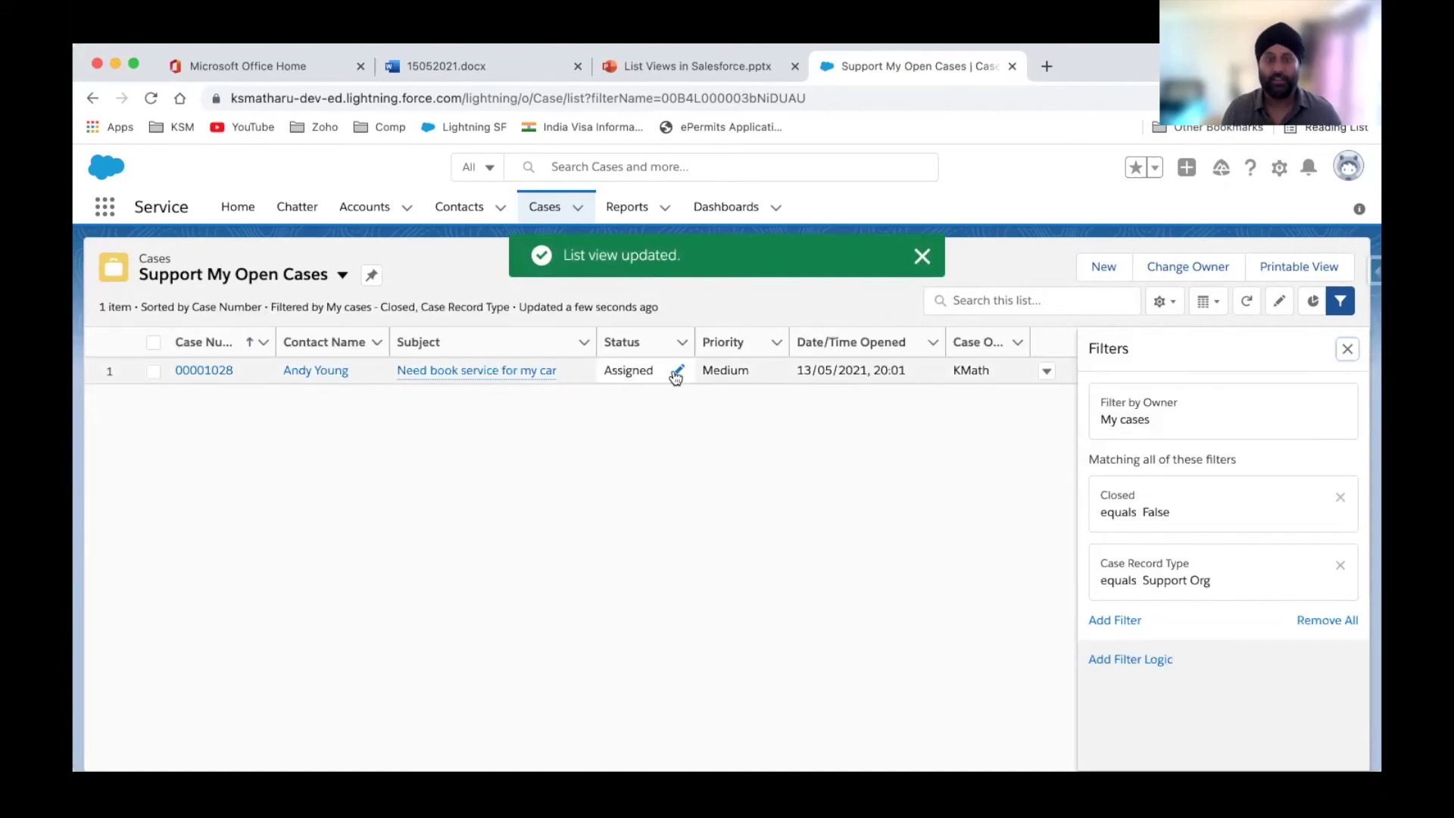
Step: Examine the inline Status options of the "Need book service for my car" case without changing the status
left_click(676, 375)
left_click(675, 375)
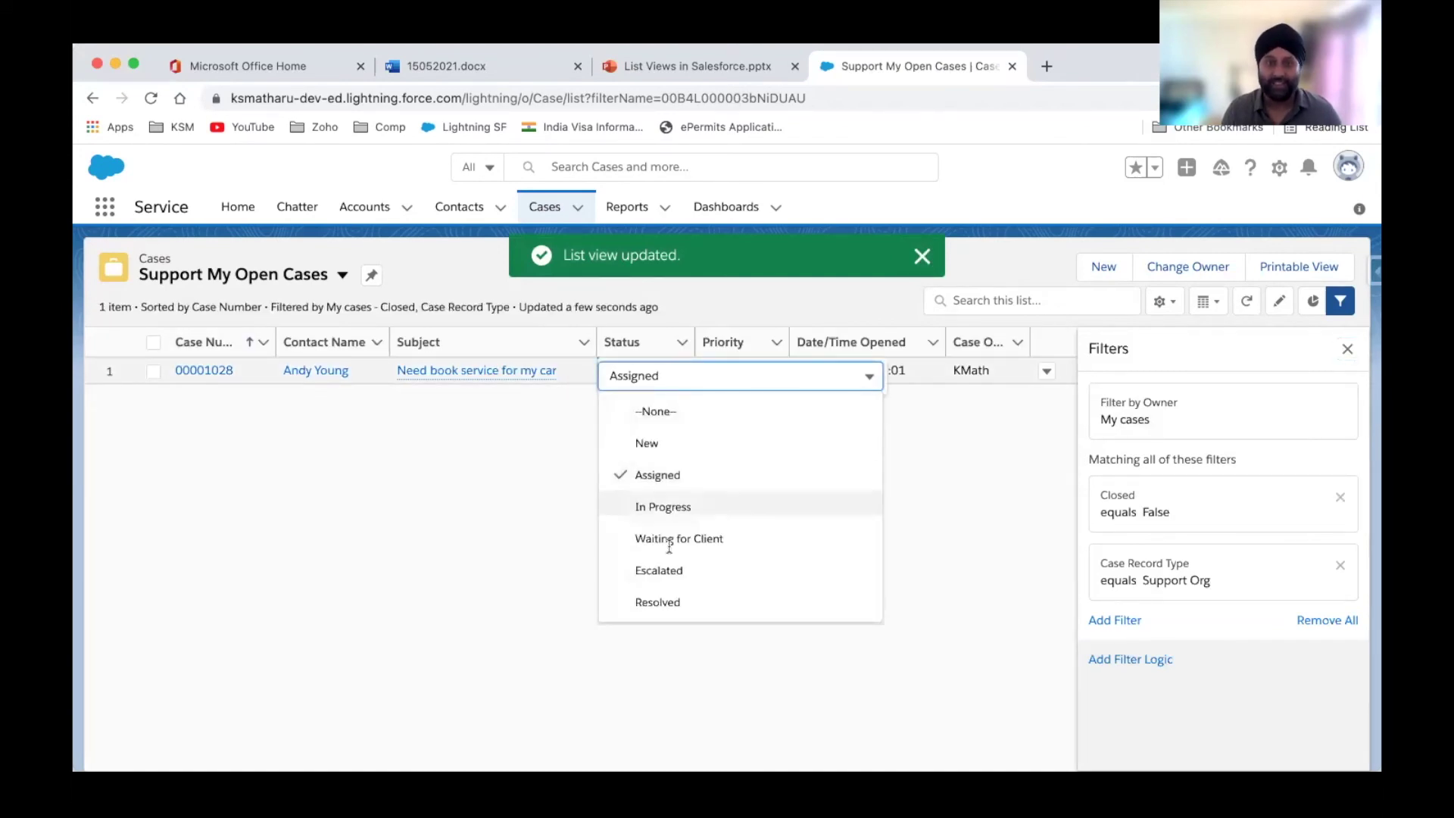
left_click(513, 501)
left_click(674, 376)
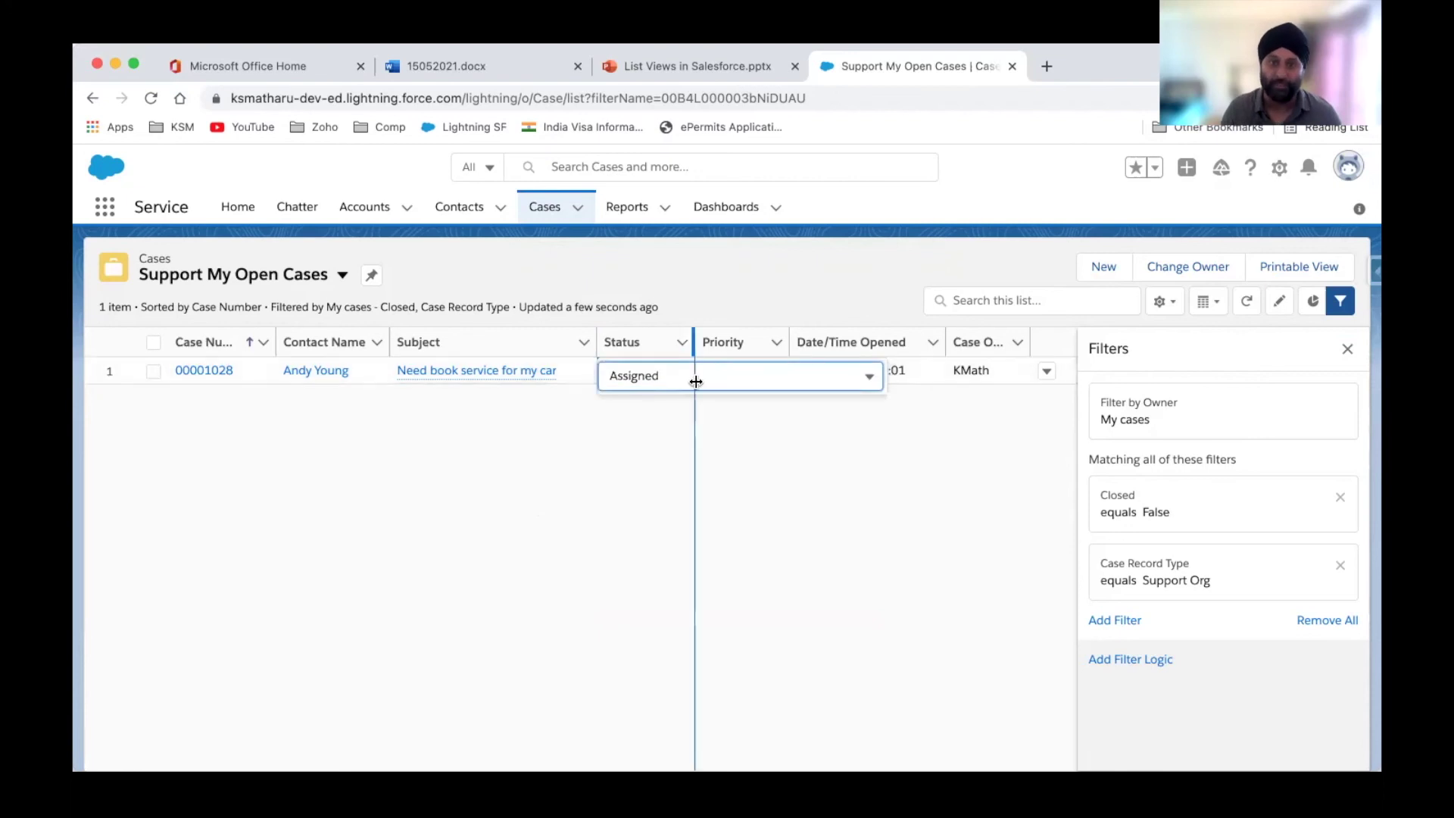
left_click(839, 372)
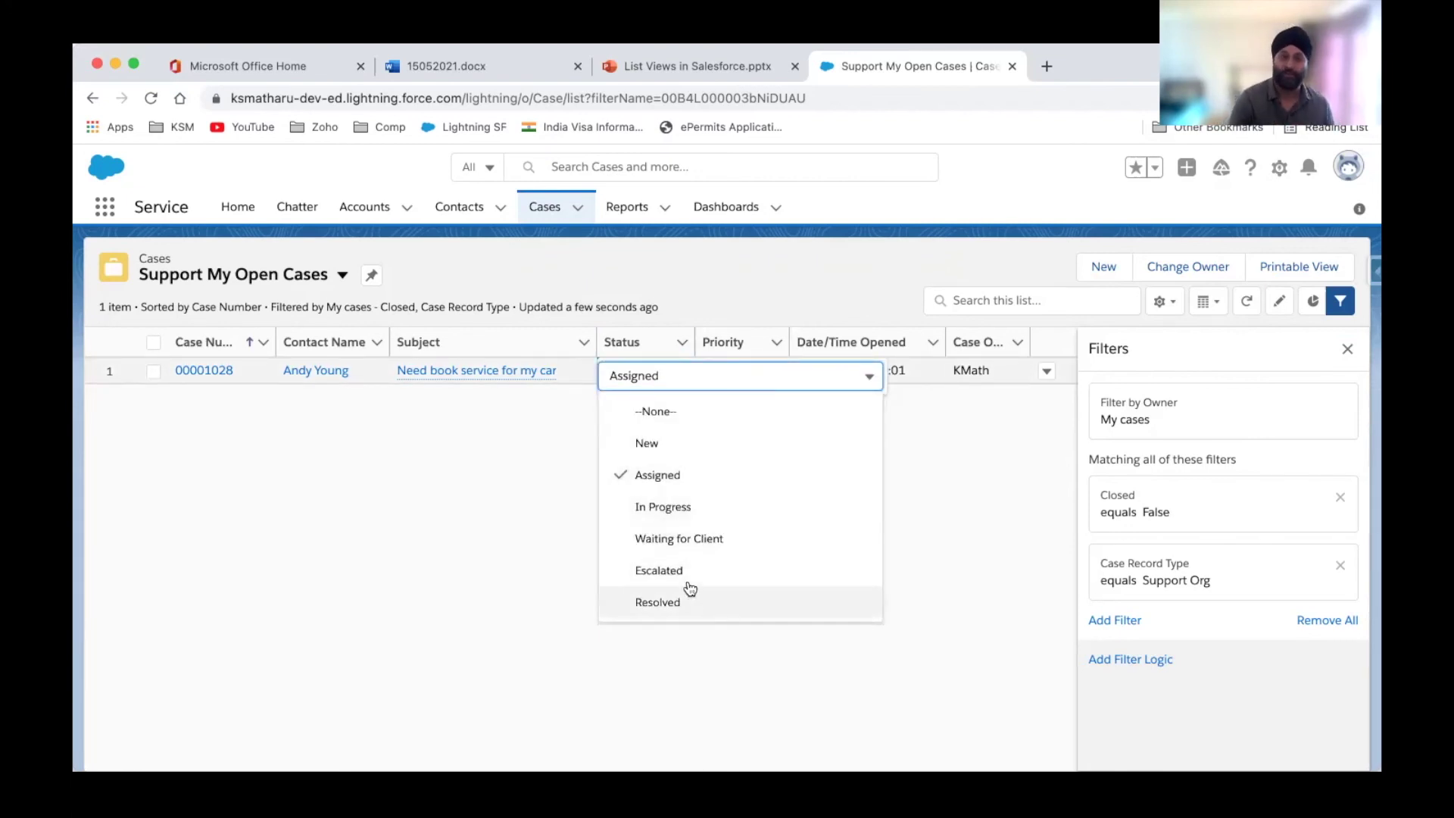
left_click(507, 525)
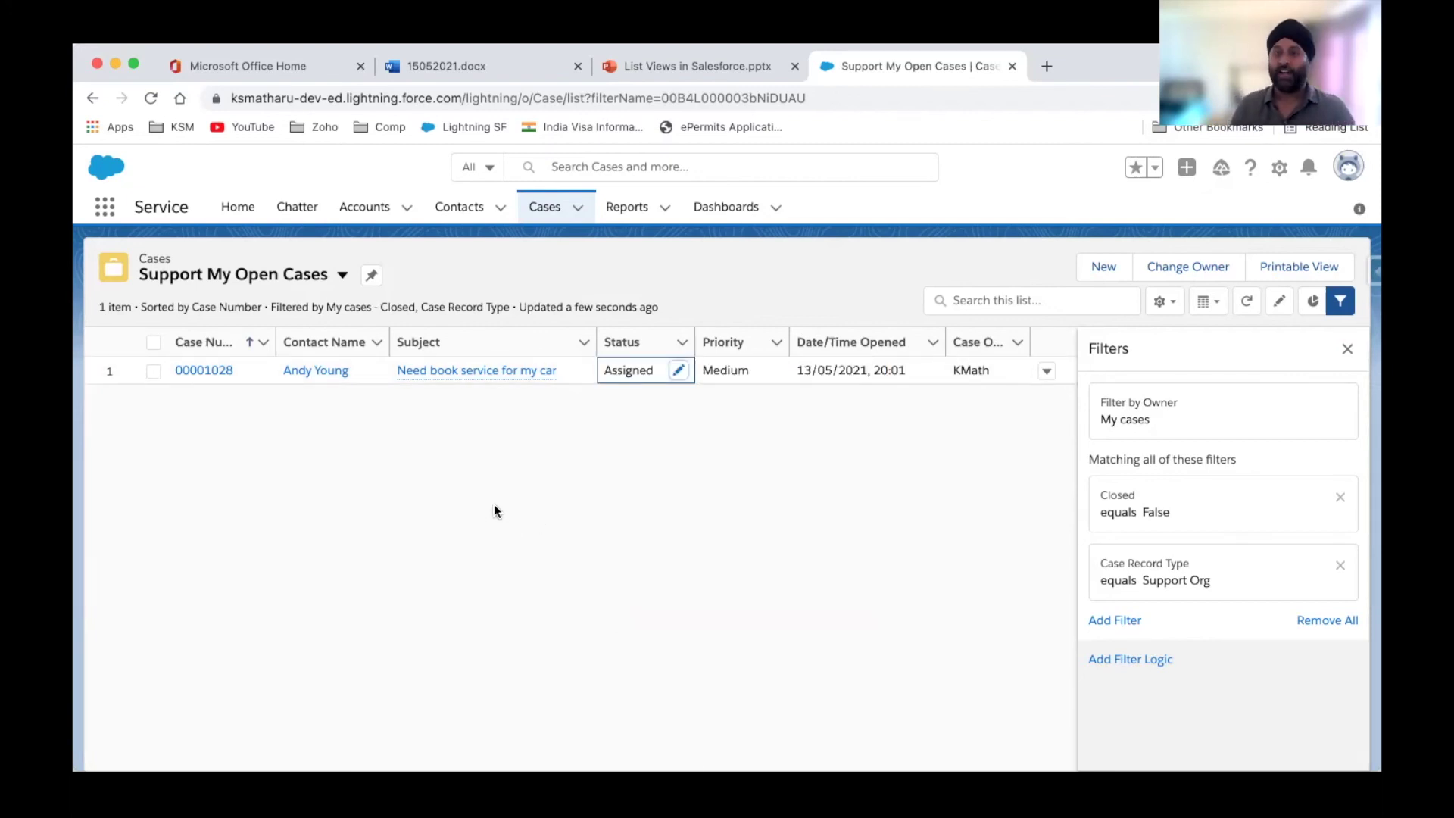
Step: Check inline editing of the case's Priority, Subject and Contact Name without changing any value
left_click(774, 372)
left_click(773, 378)
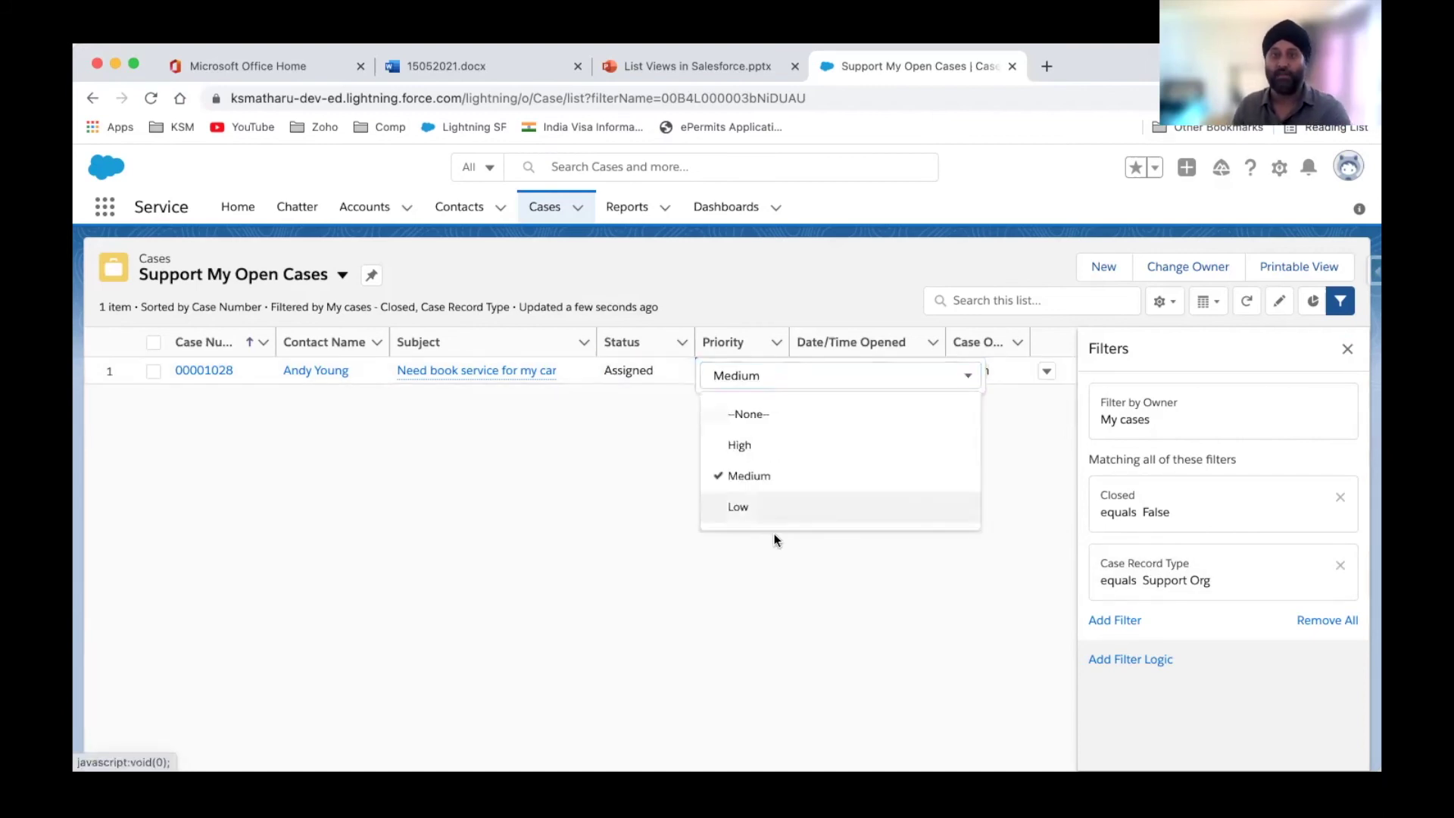
left_click(523, 580)
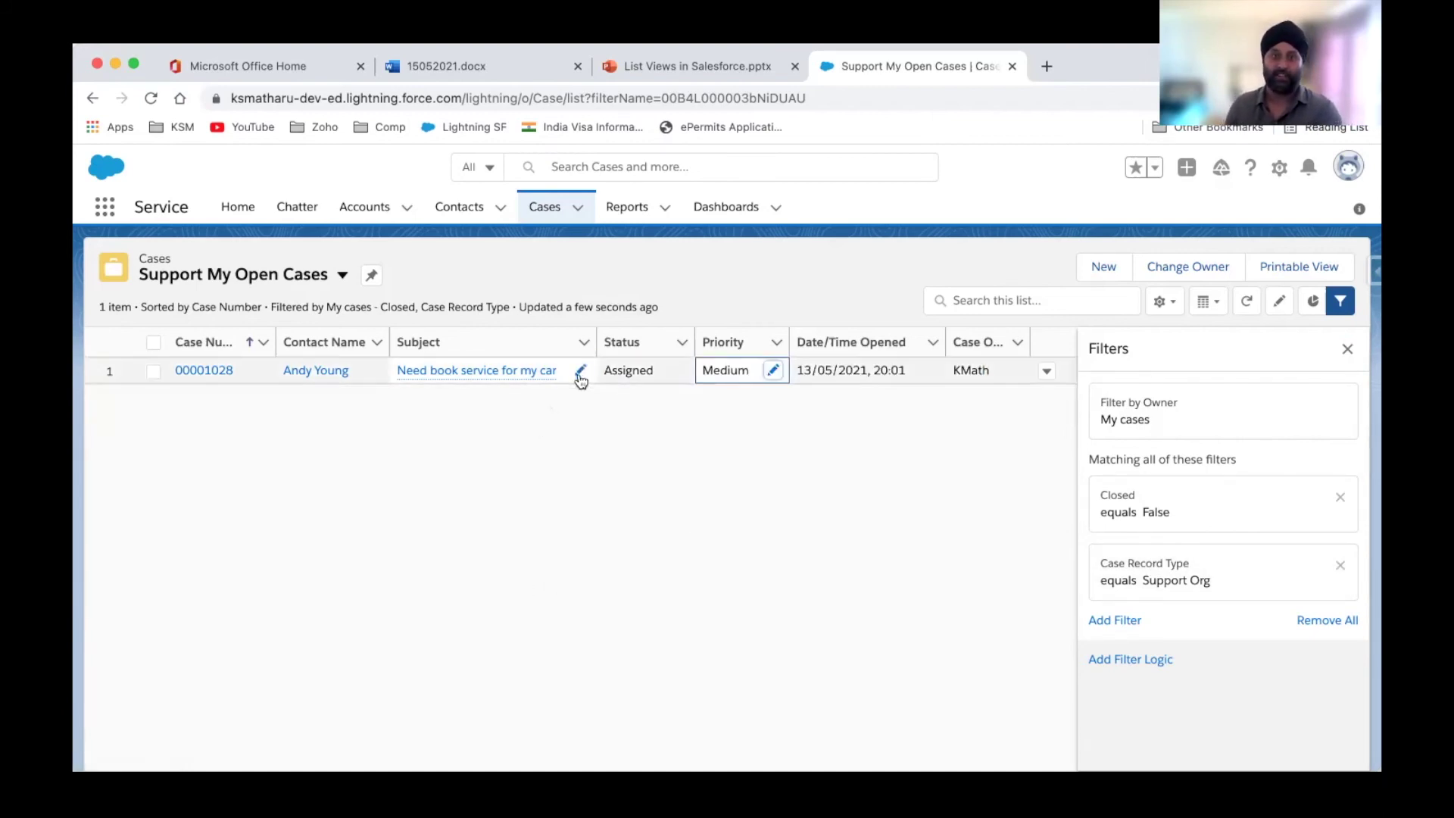
left_click(581, 373)
left_click(561, 614)
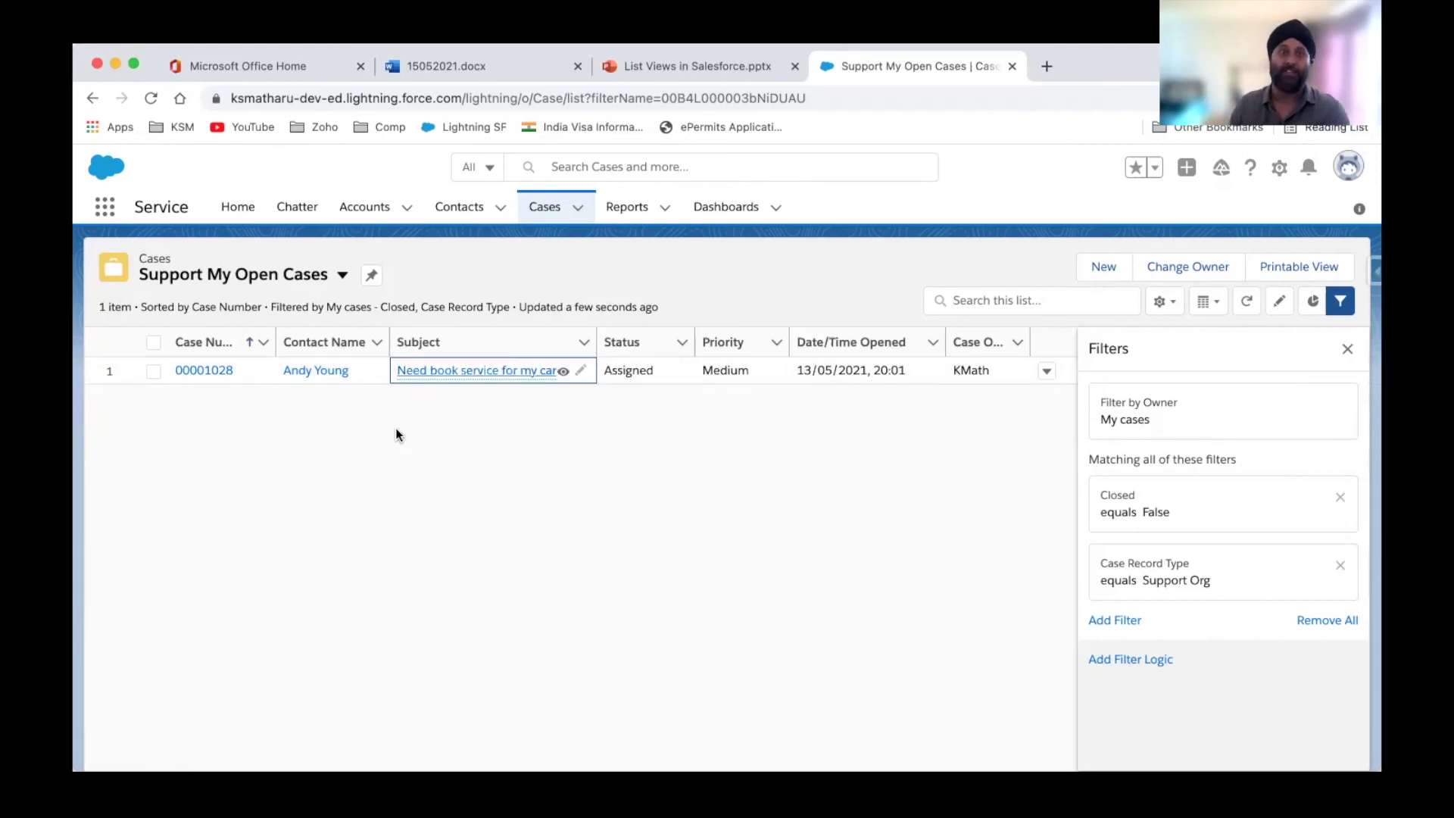
left_click(373, 371)
left_click(462, 577)
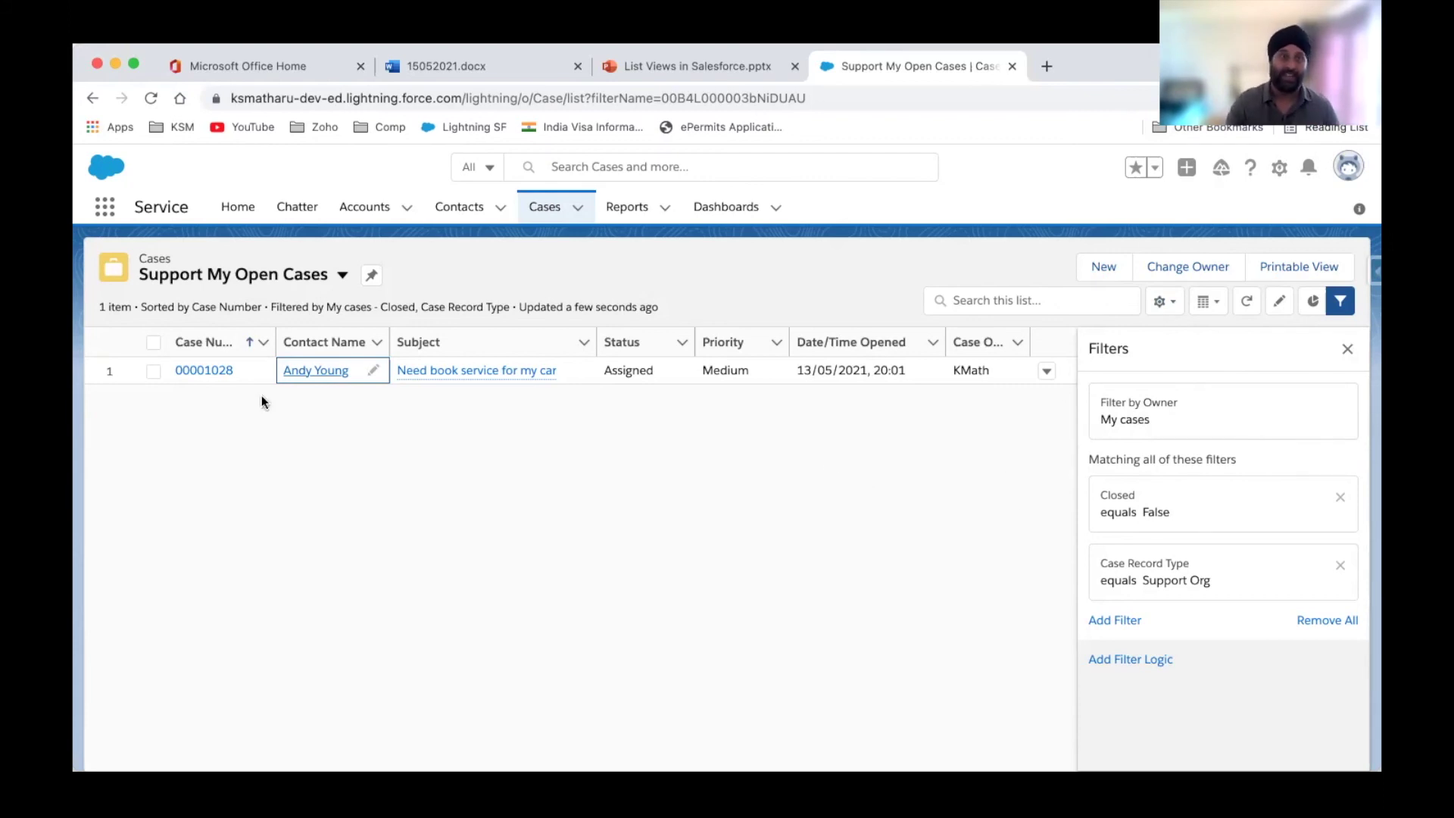
Step: Open the "Need book service for my car" case record and review its details, activities and comments
left_click(205, 371)
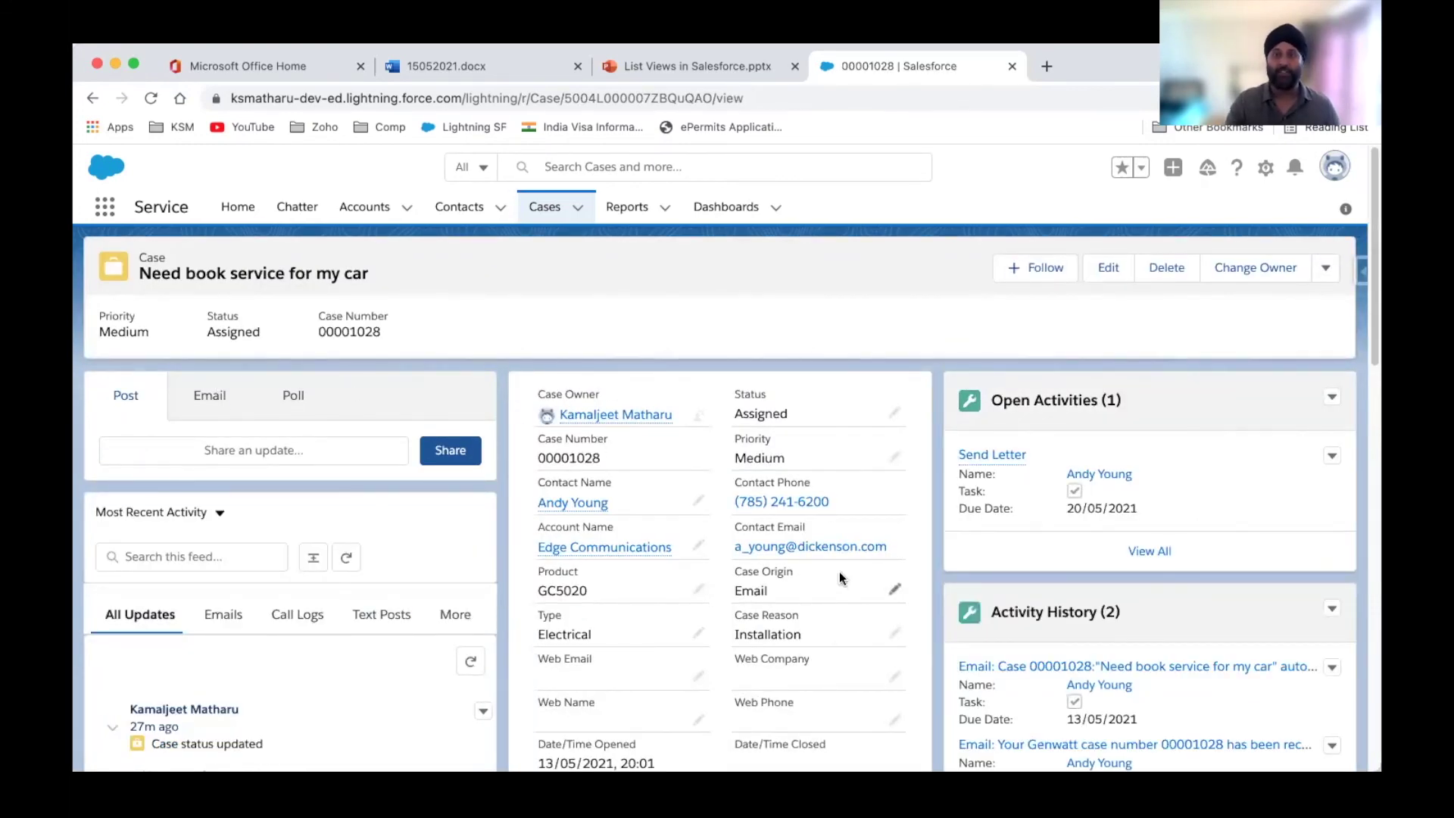
scroll(840, 578, "down", 3)
scroll(839, 571, "down", 5)
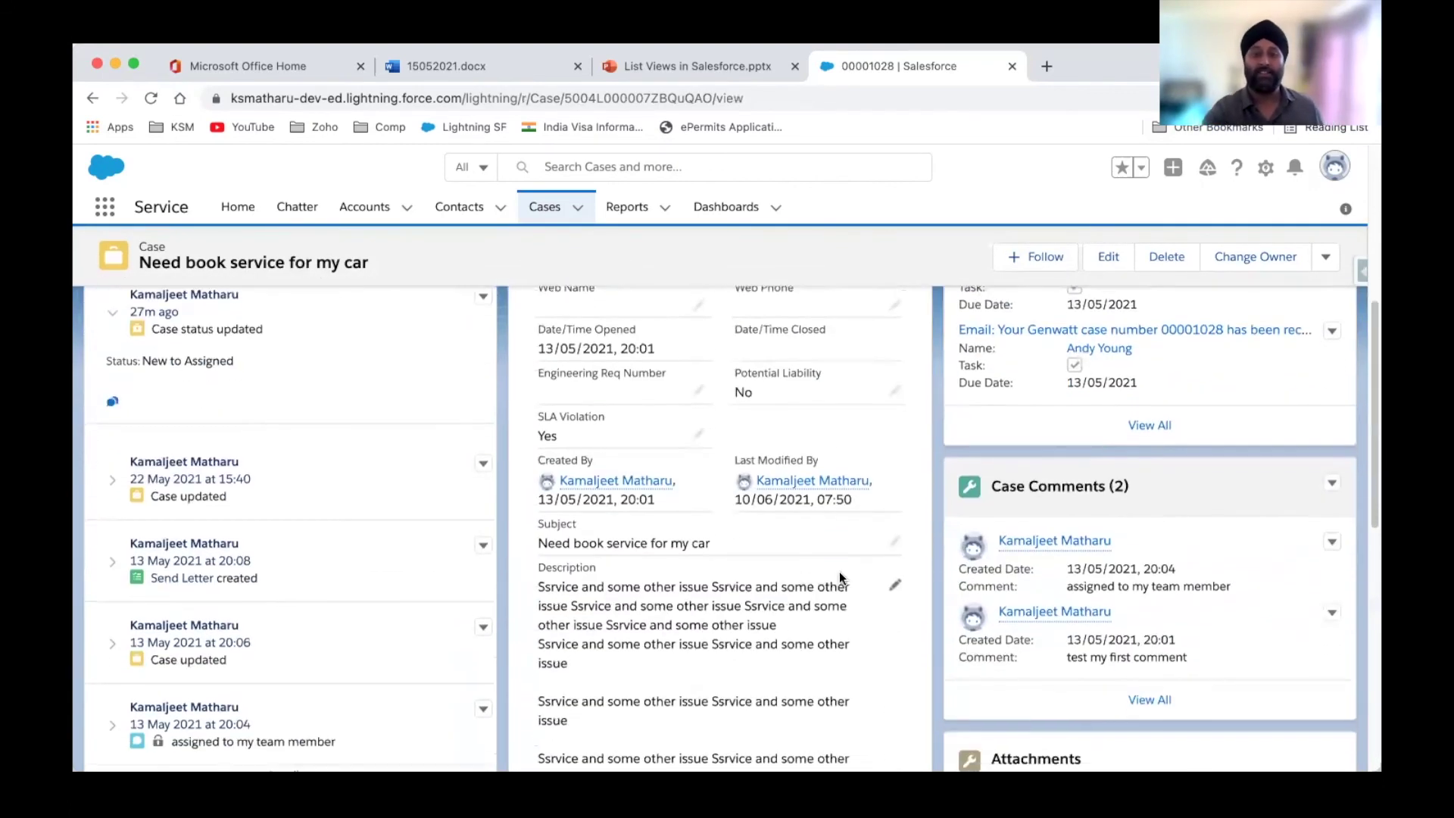
scroll(839, 571, "up", 8)
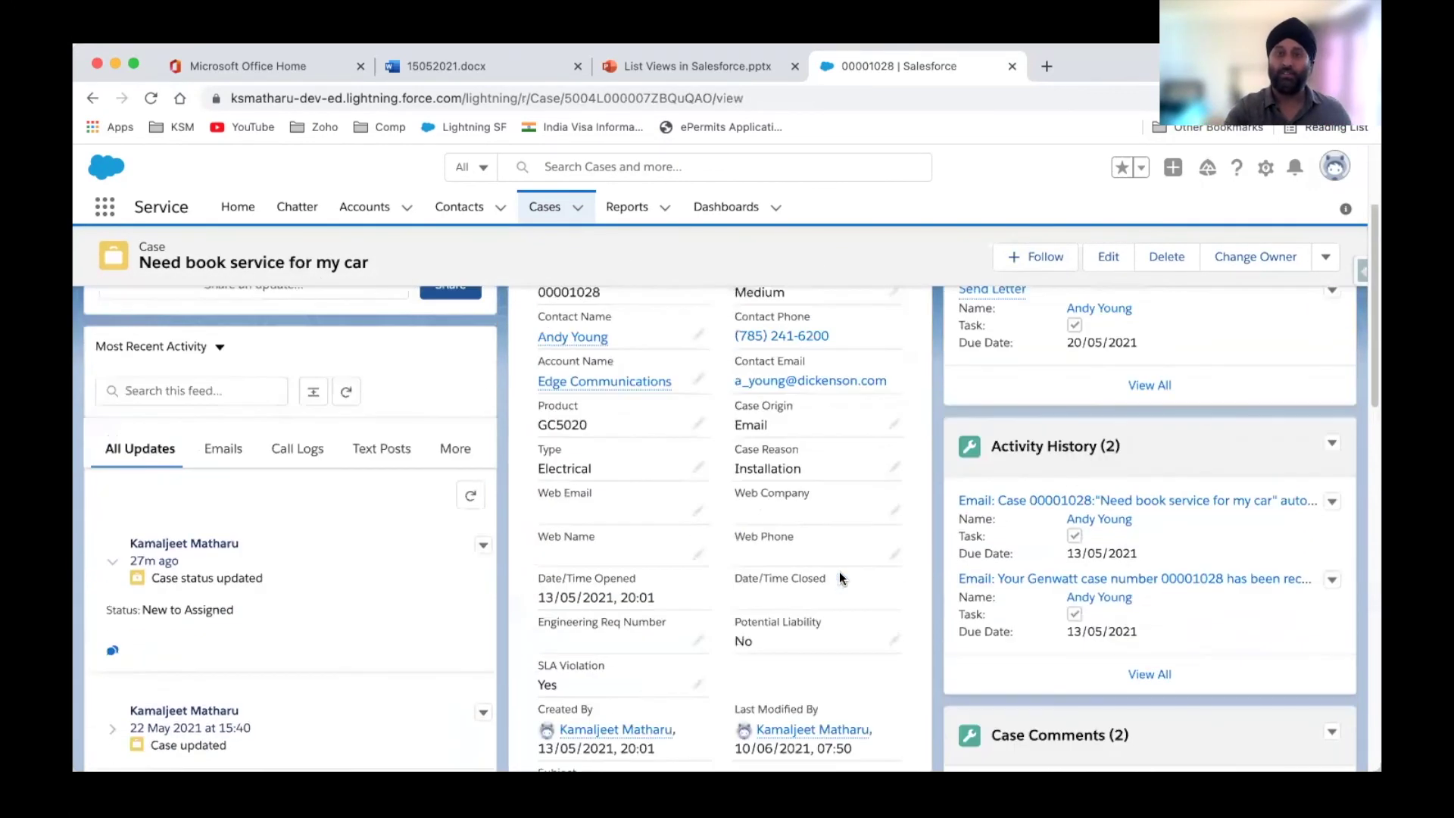
Step: Finish reviewing the case record, return to the Cases list and switch to the All Open Cases list view
scroll(839, 571, "down", 2)
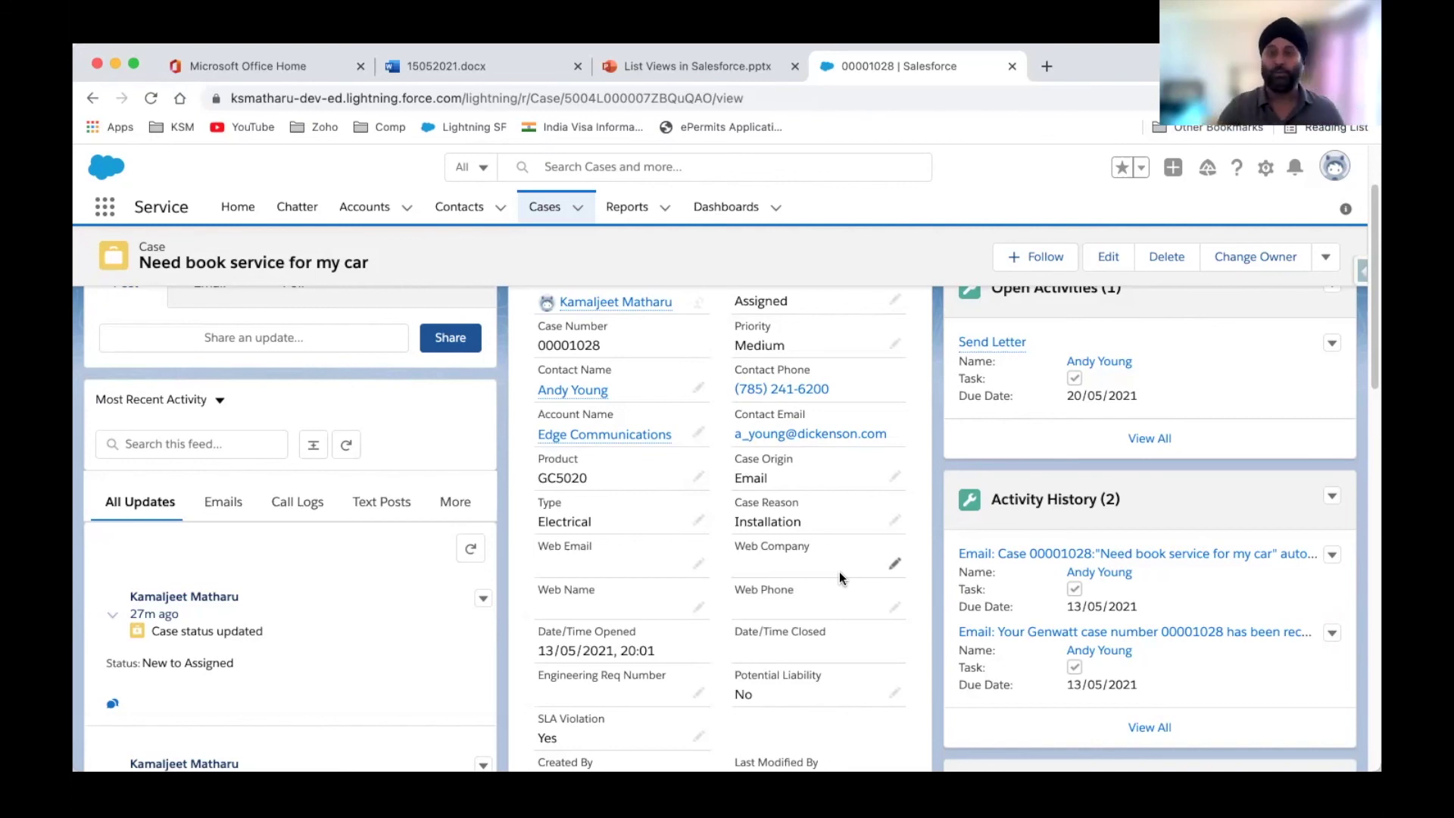
scroll(839, 571, "down", 2)
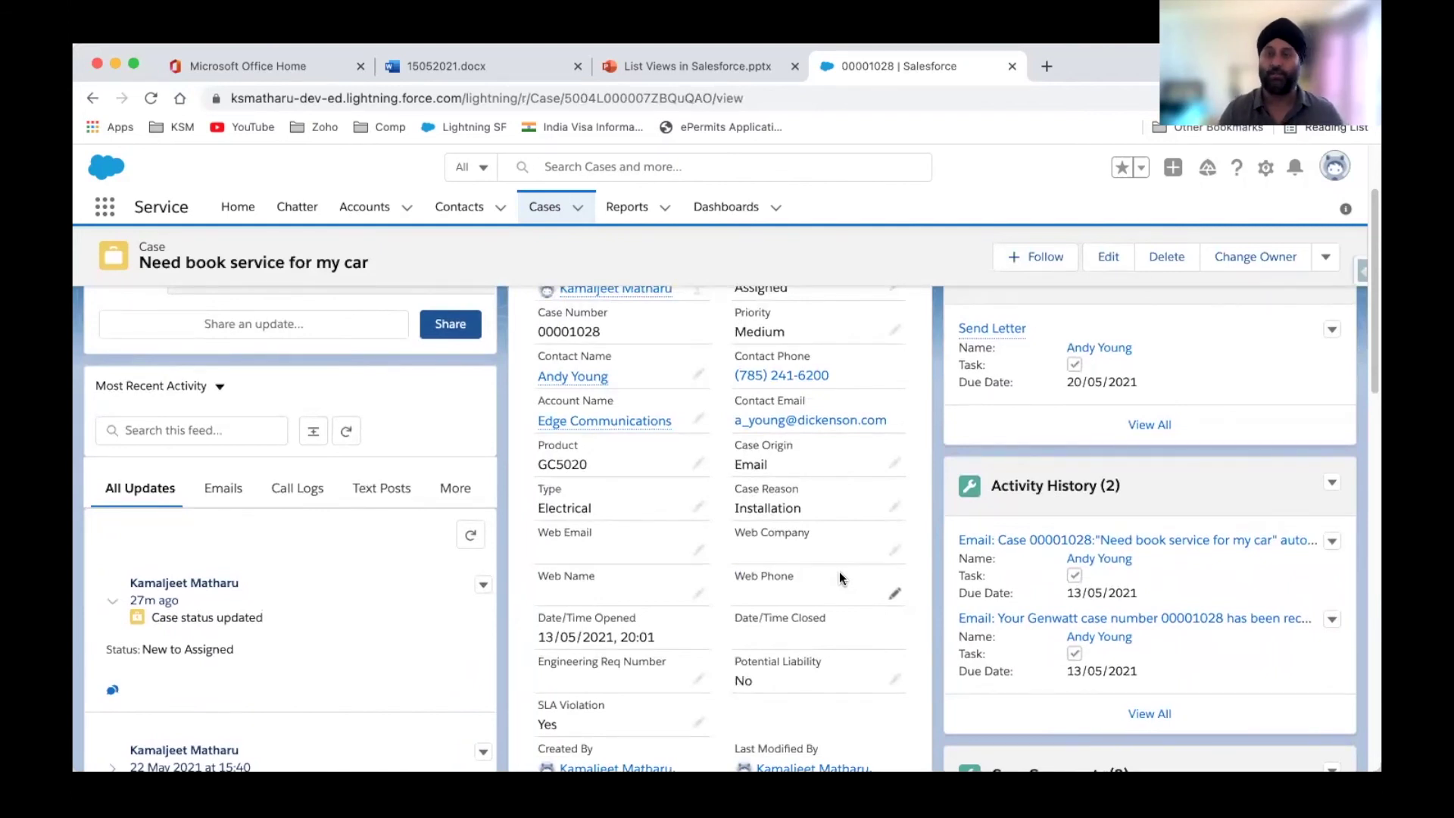
scroll(839, 577, "up", 3)
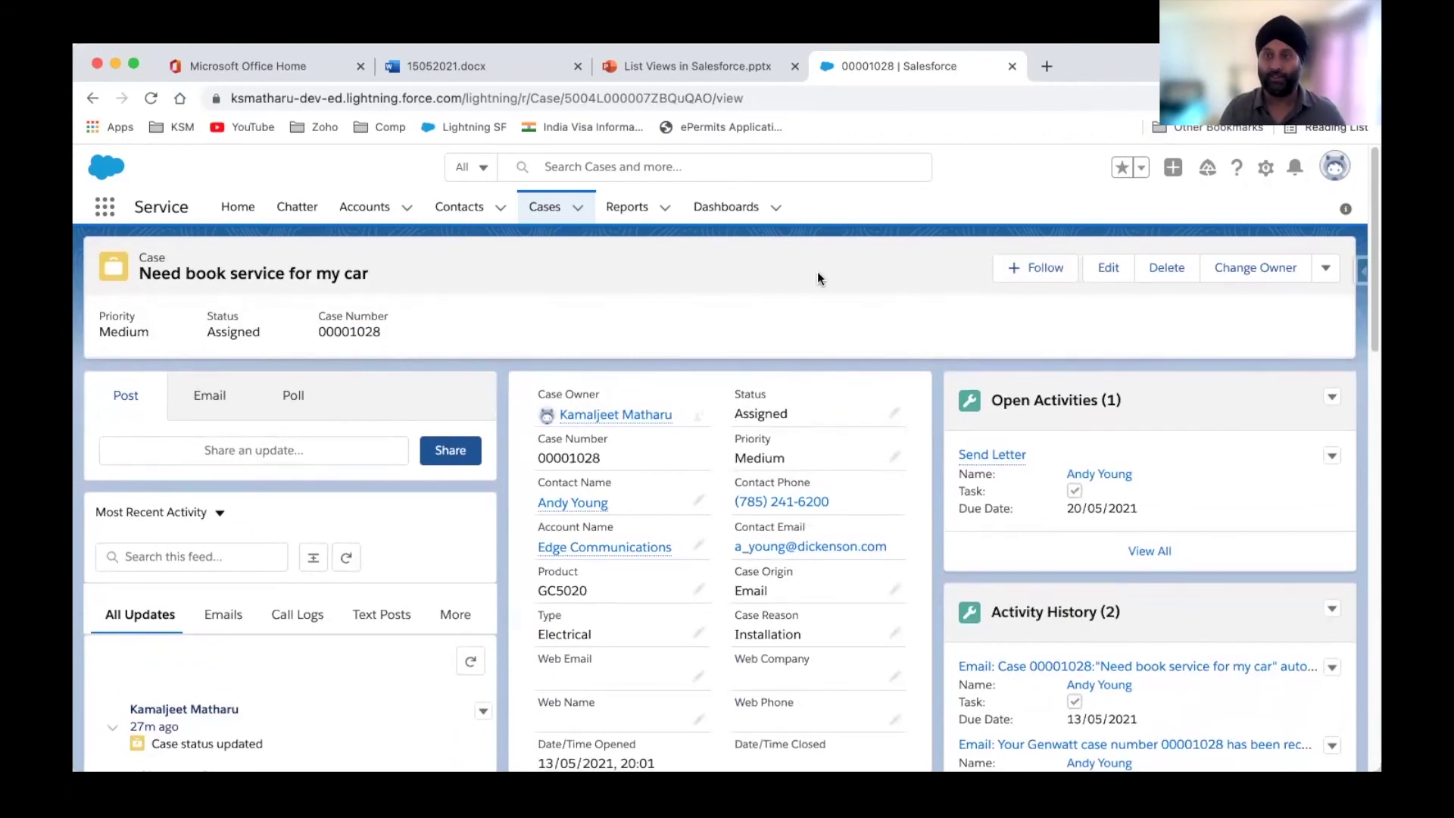
left_click(546, 208)
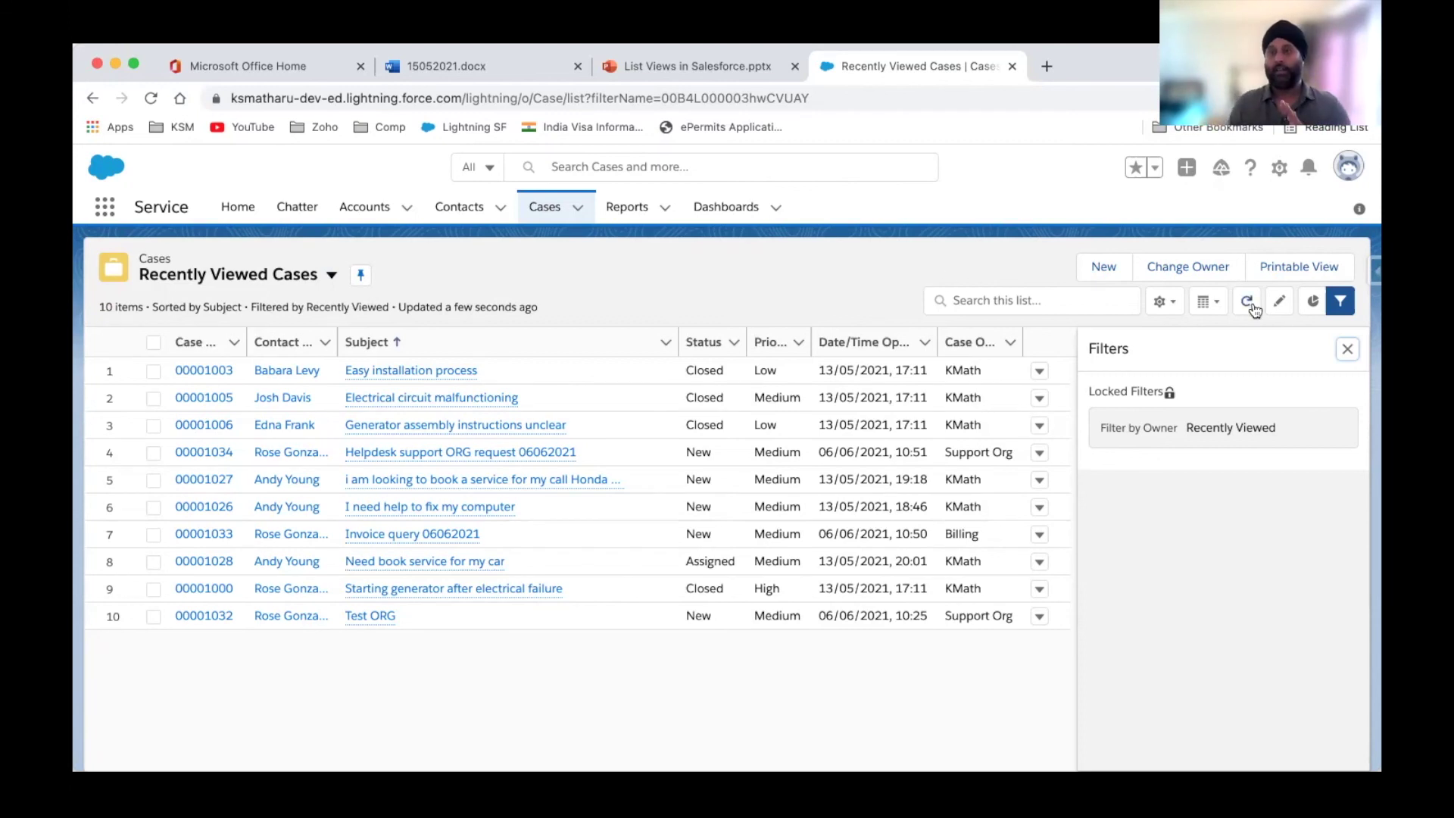
left_click(1211, 306)
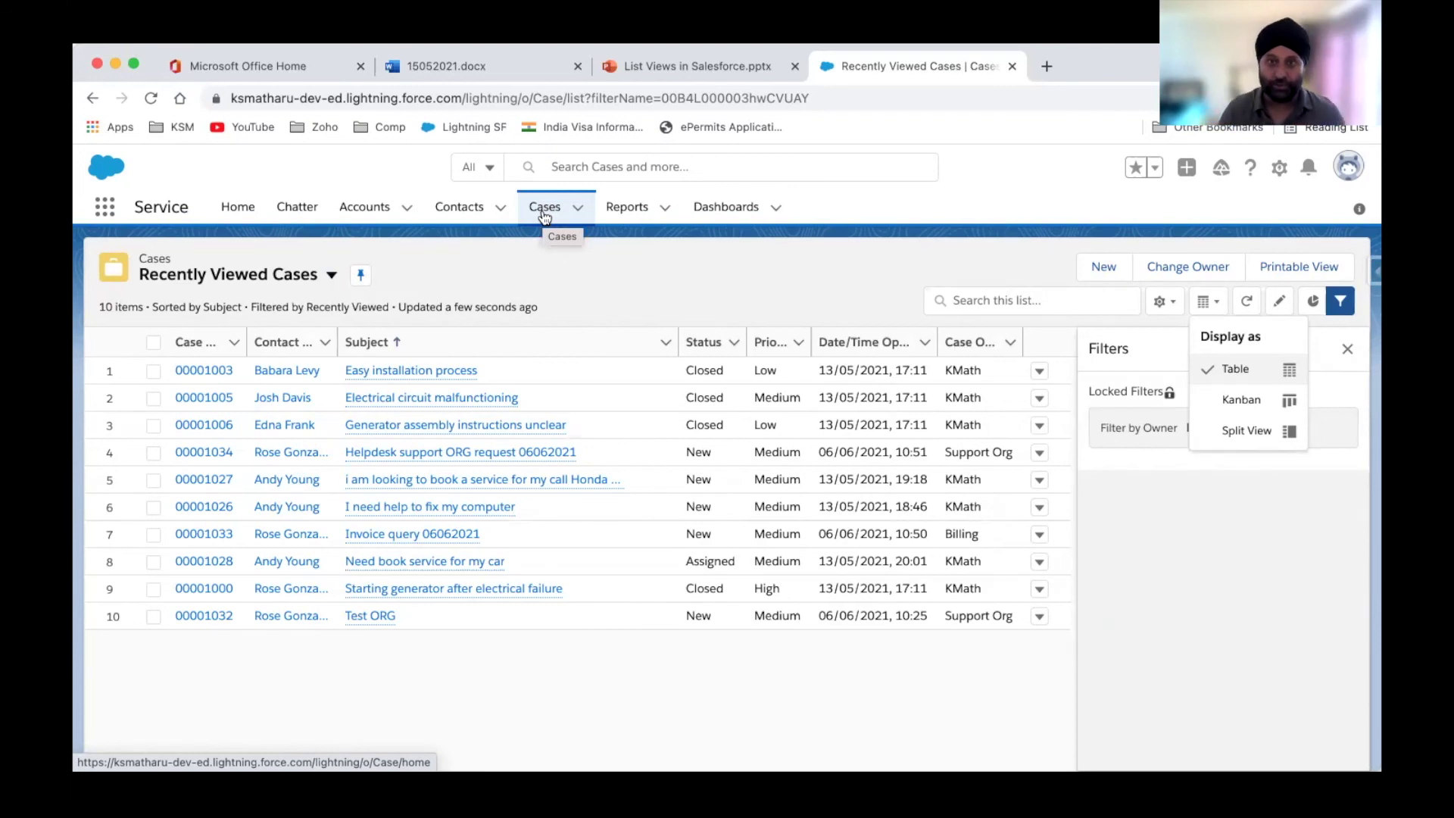
left_click(810, 284)
left_click(331, 275)
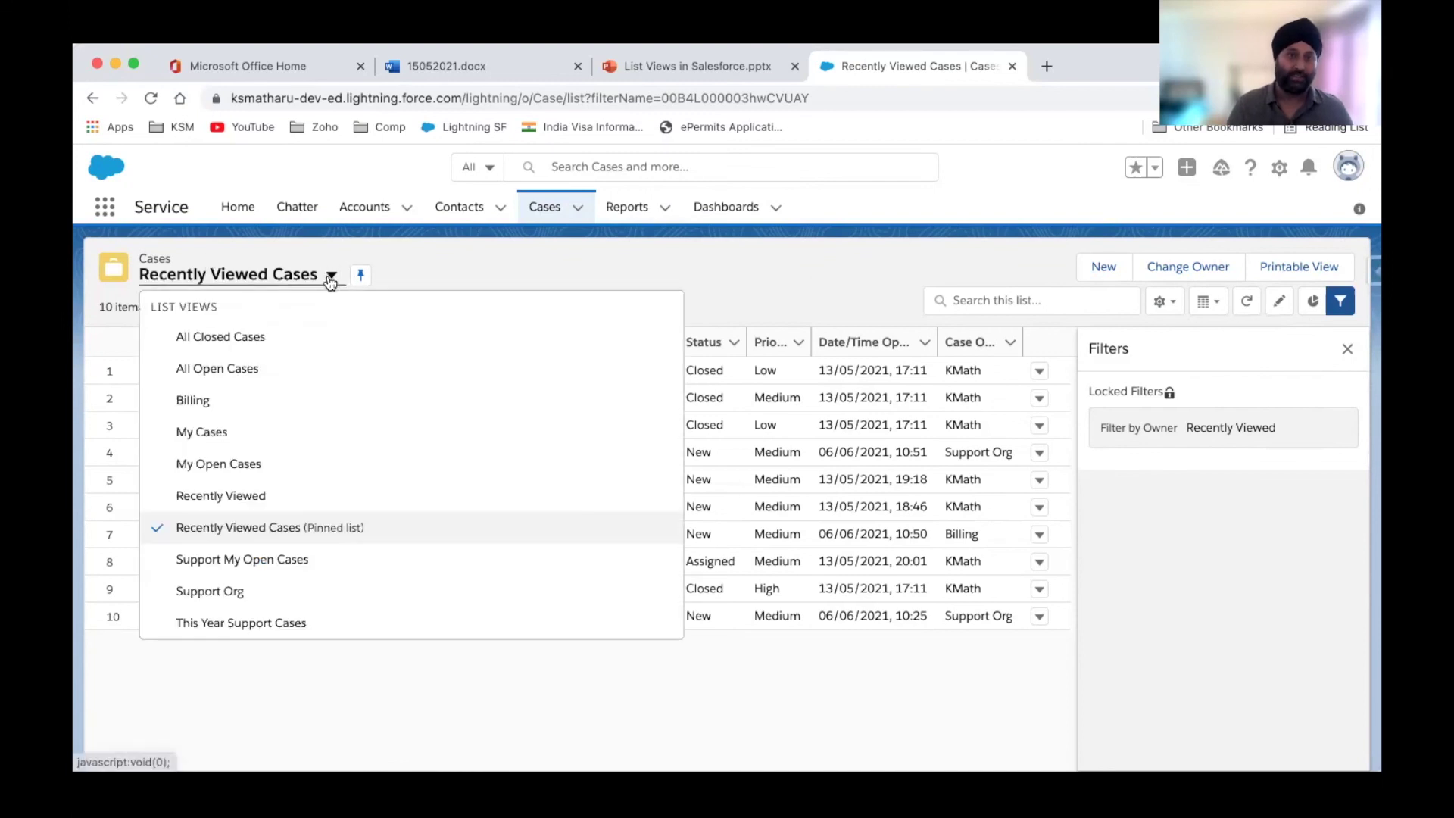
left_click(210, 377)
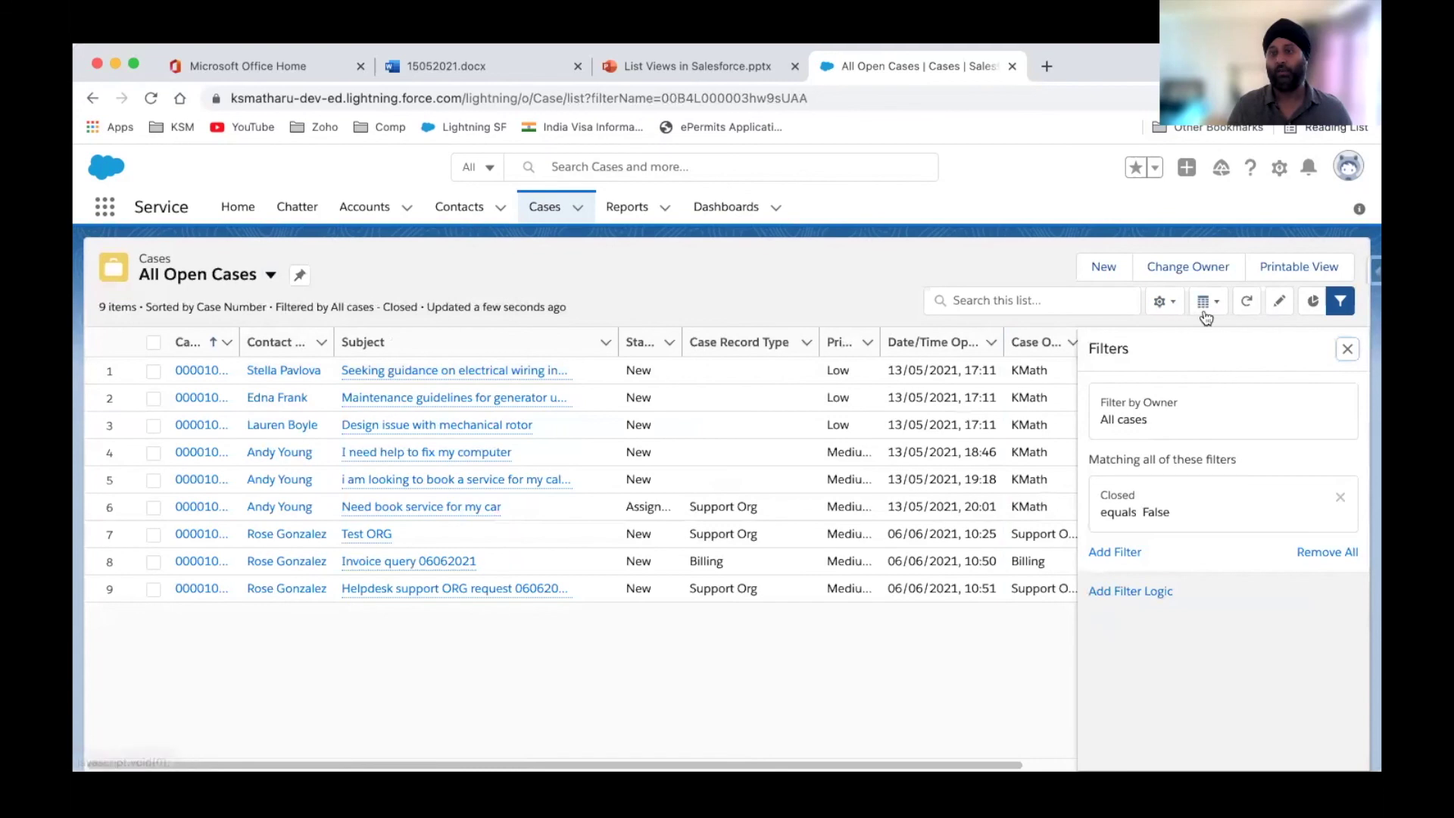
Step: Display the All Open Cases list view as a Kanban board grouped by Status
left_click(1206, 314)
left_click(1230, 403)
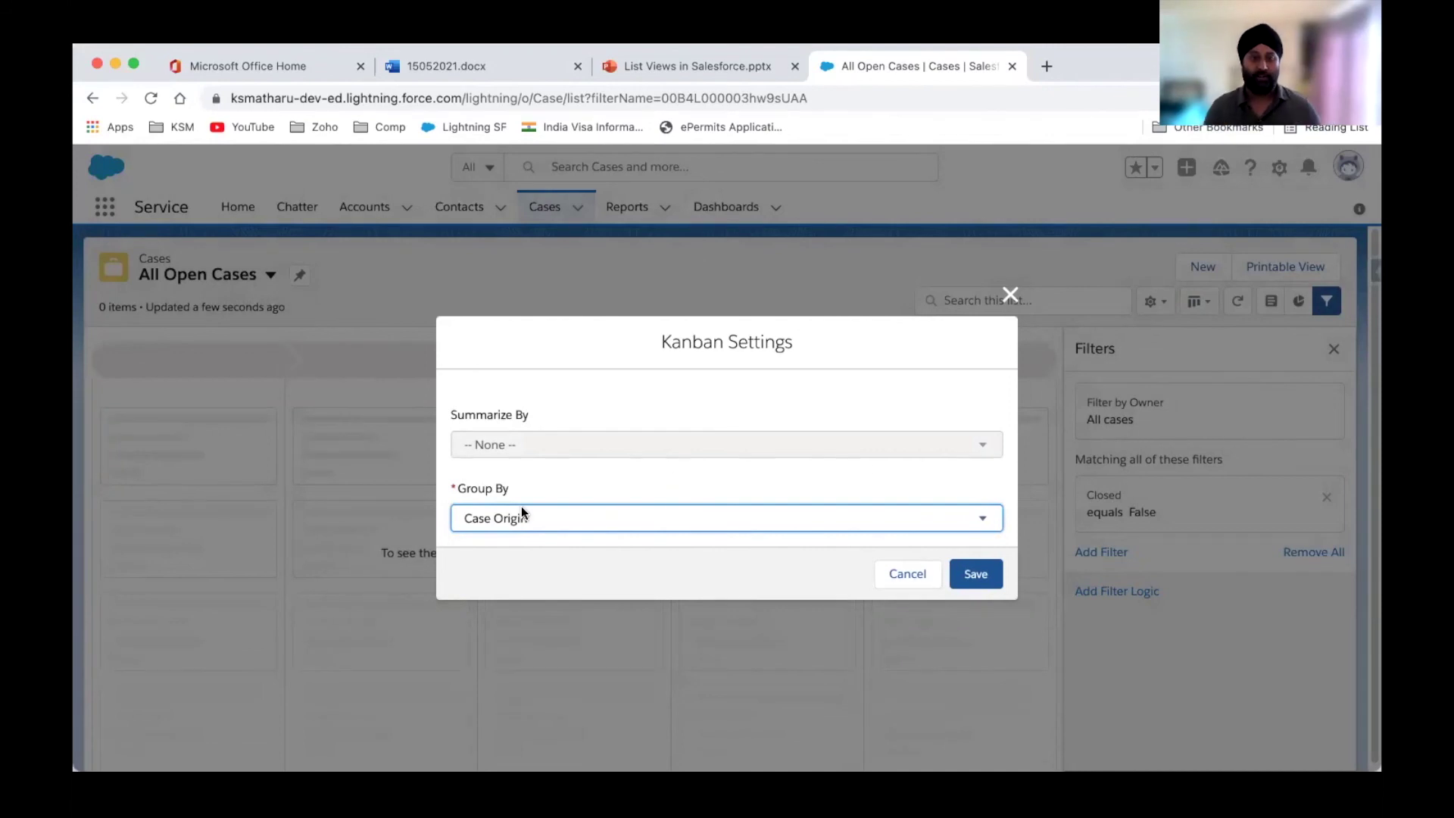
left_click(535, 521)
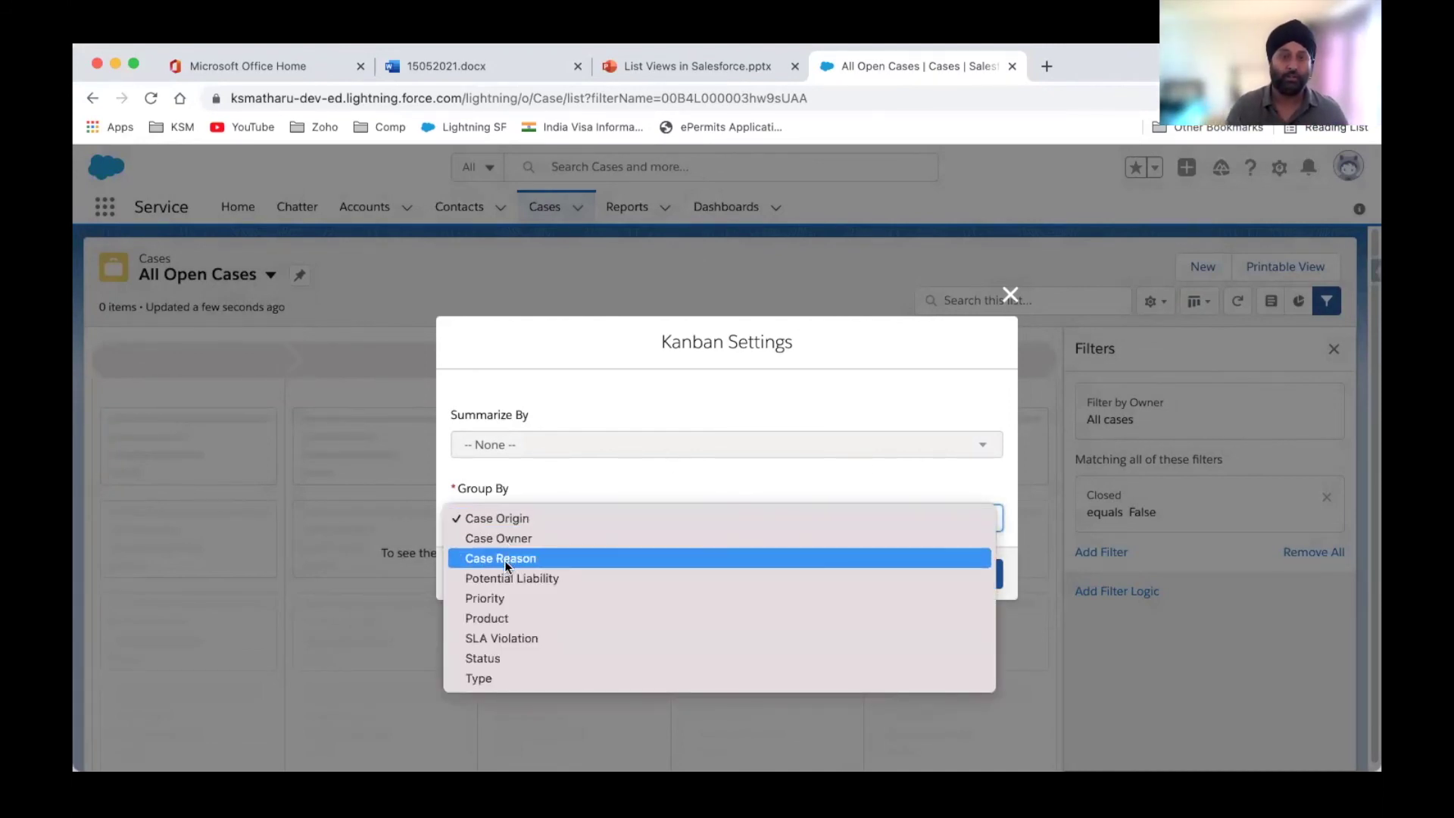
left_click(504, 561)
left_click(507, 524)
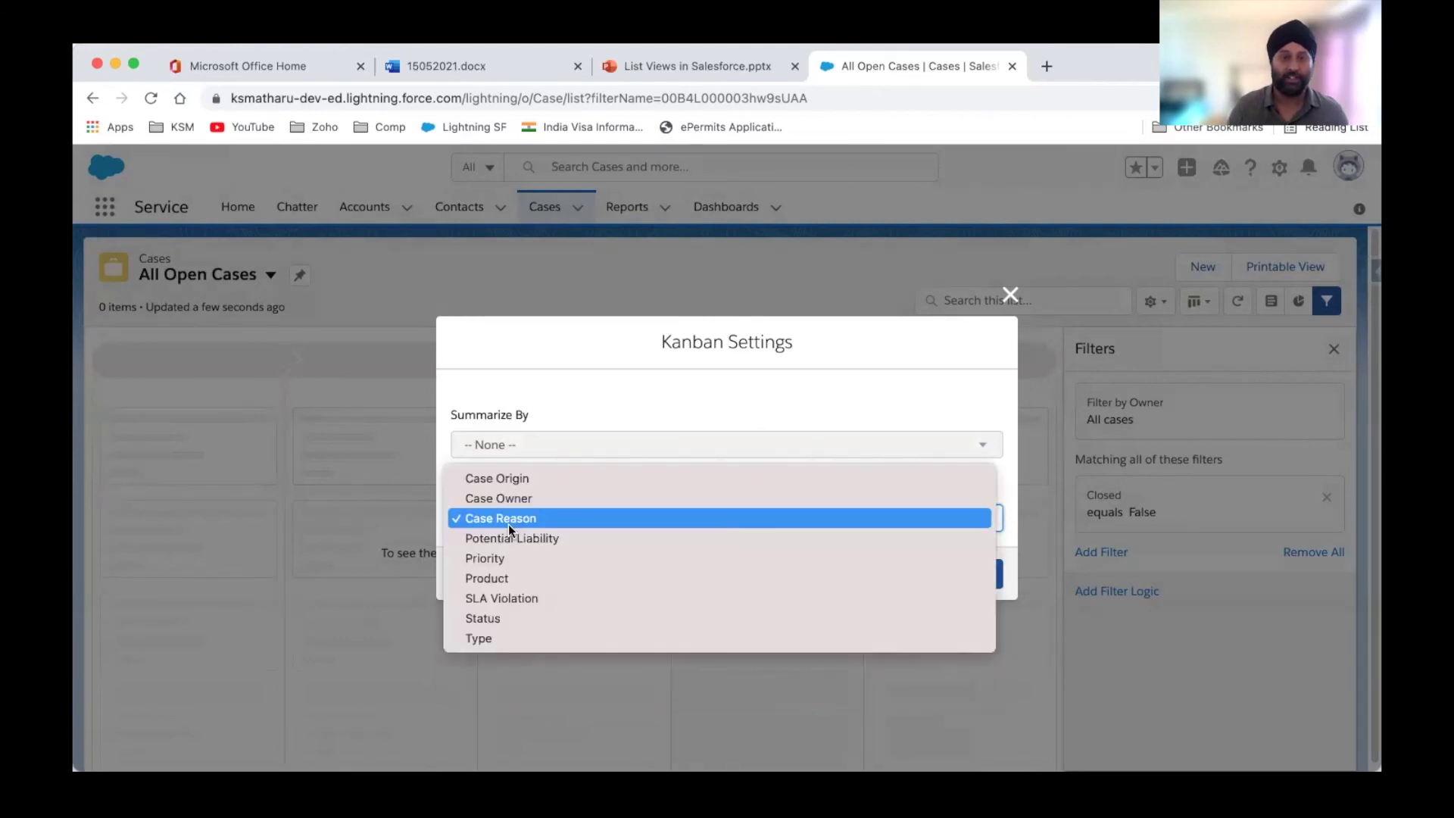
left_click(488, 618)
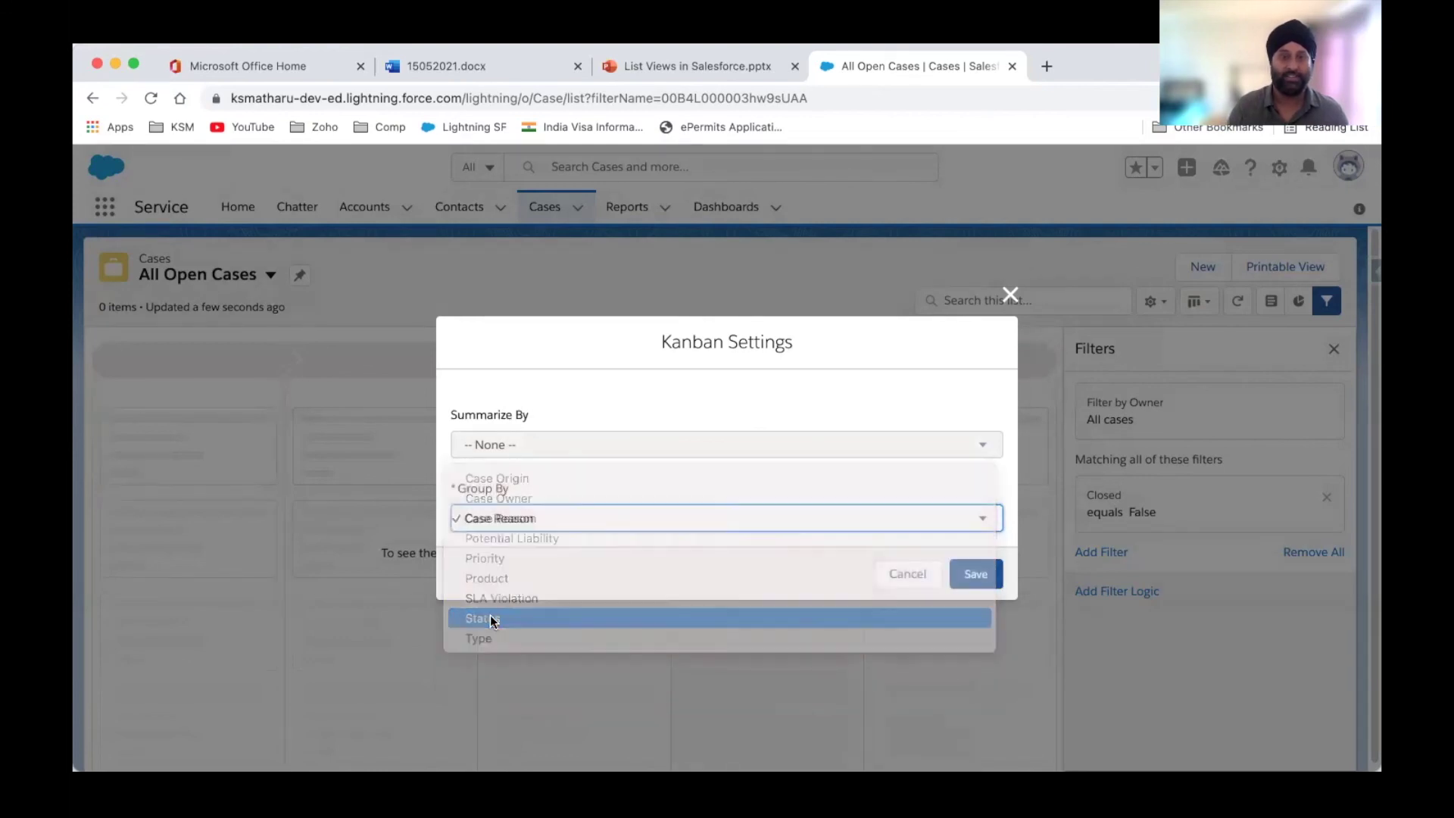
left_click(975, 578)
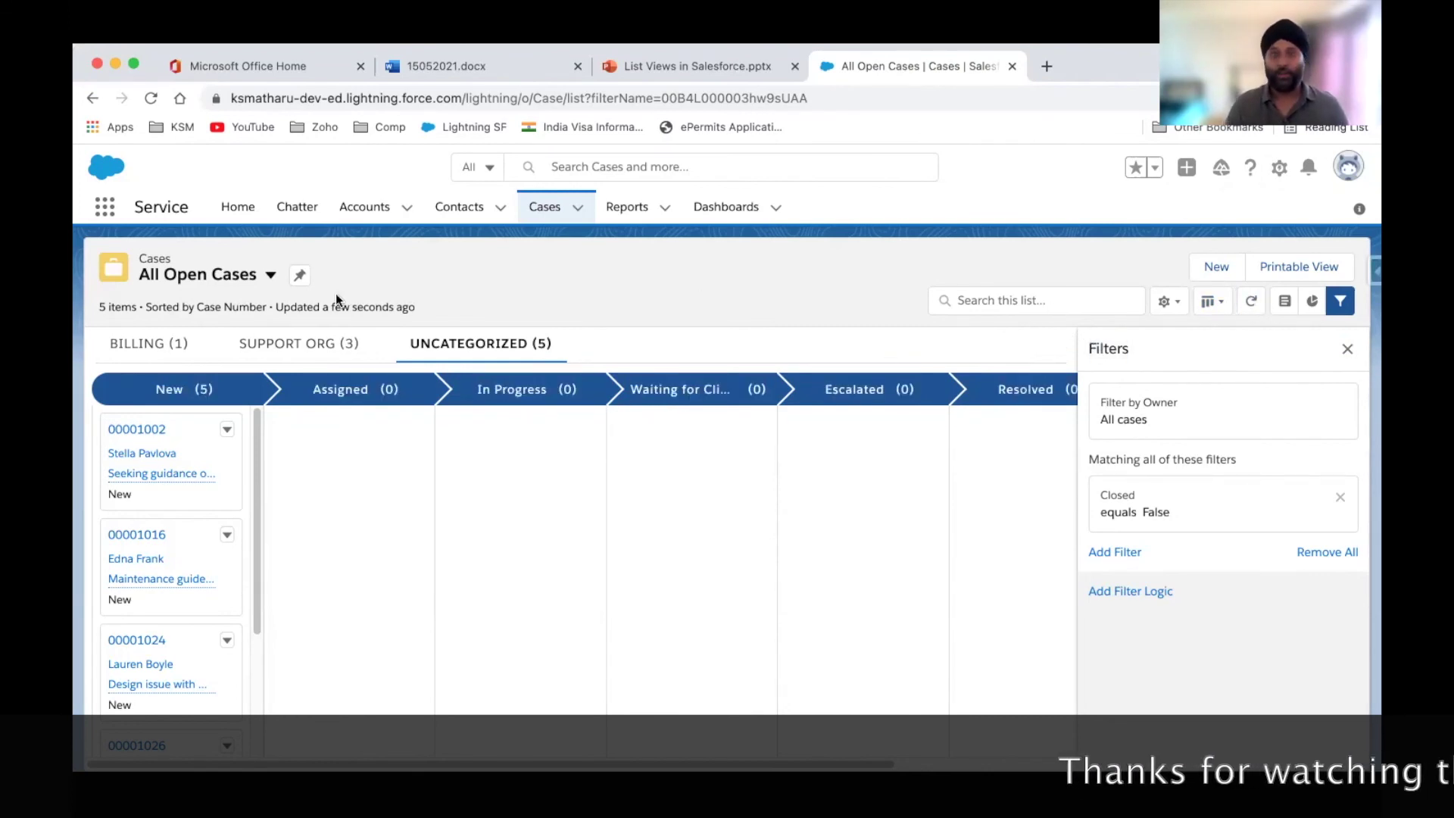
Step: Return to the default Cases list and switch to the Support My Open Cases list view
left_click(271, 275)
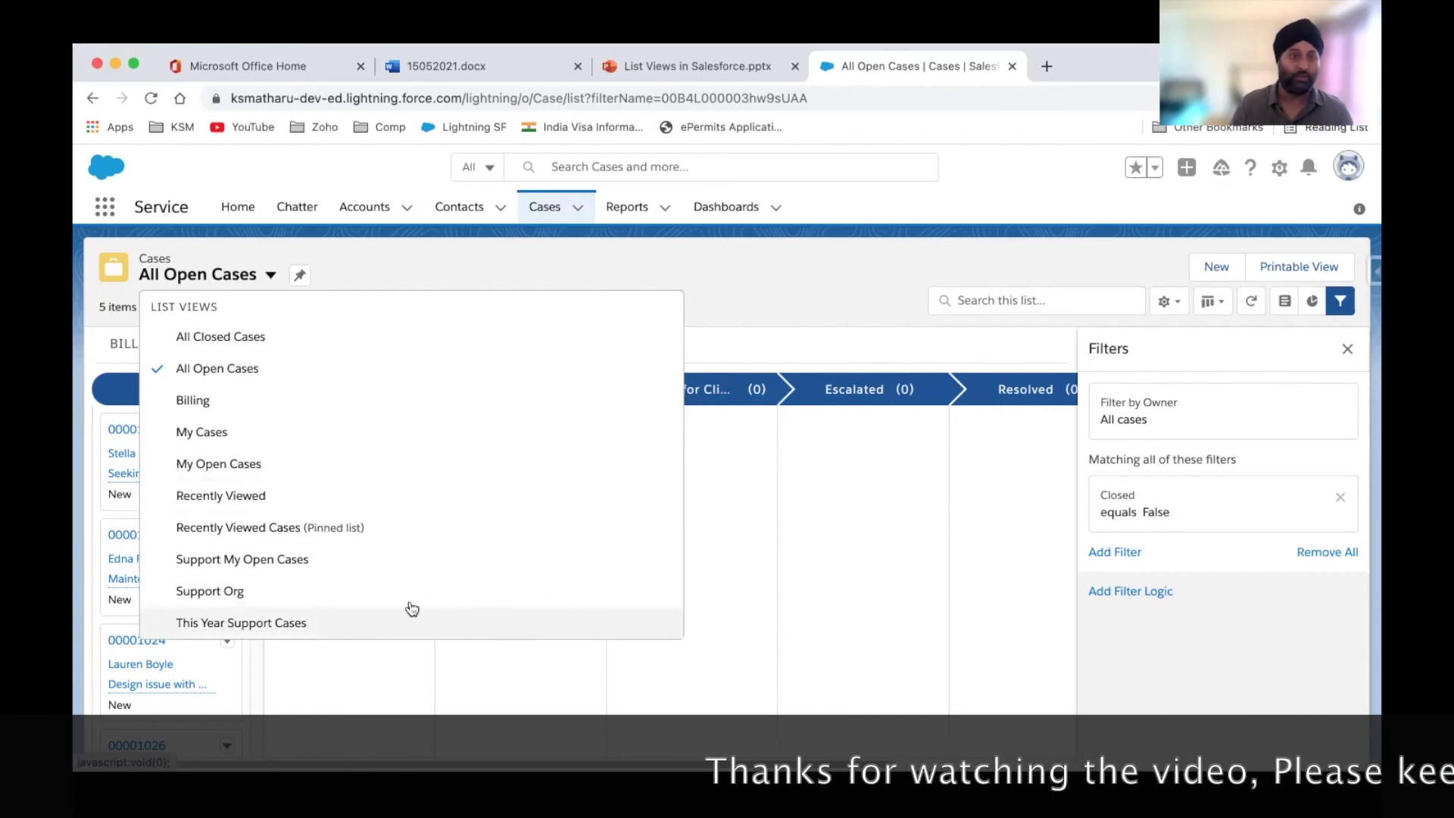
left_click(540, 212)
left_click(331, 274)
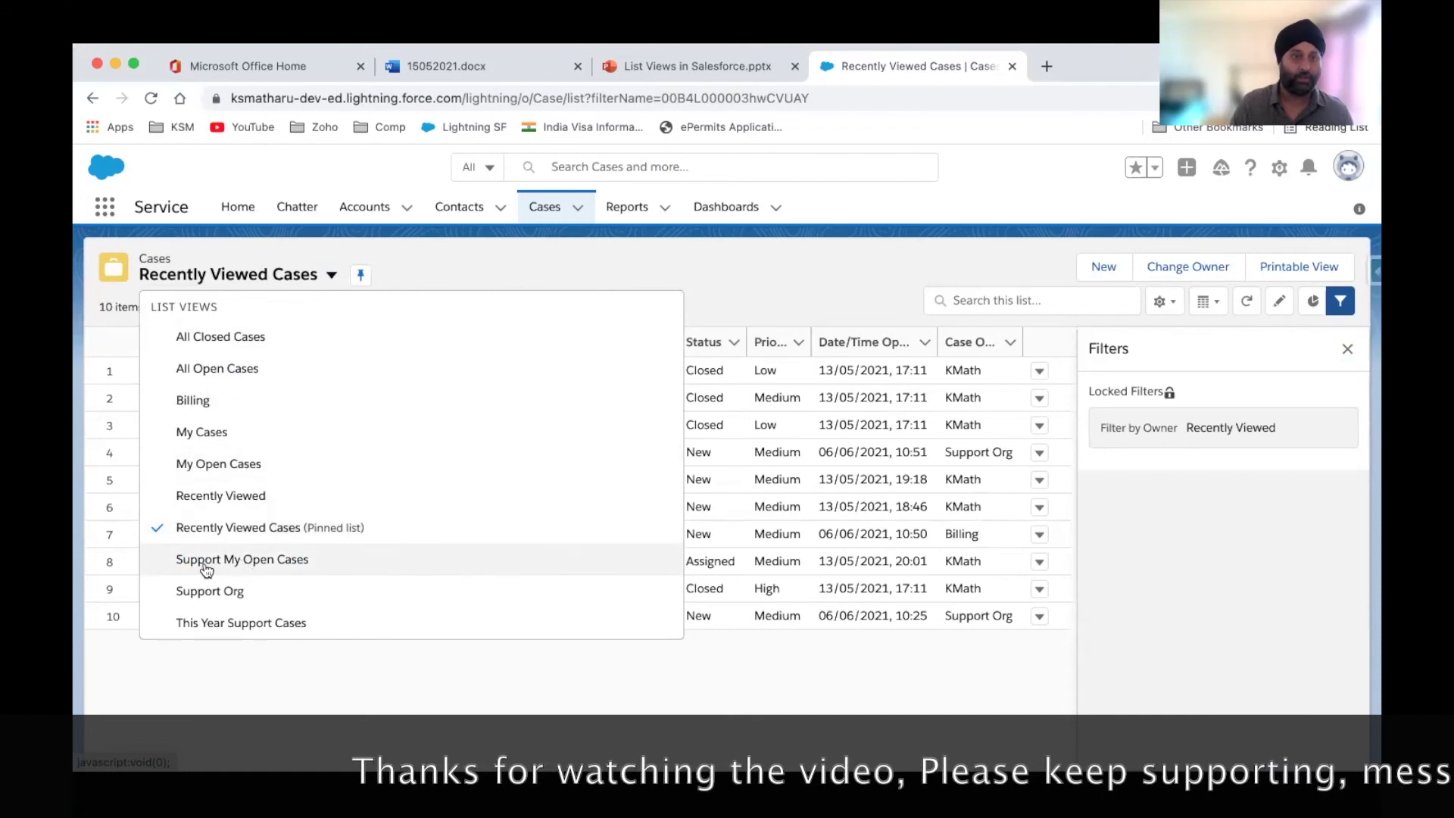
left_click(241, 559)
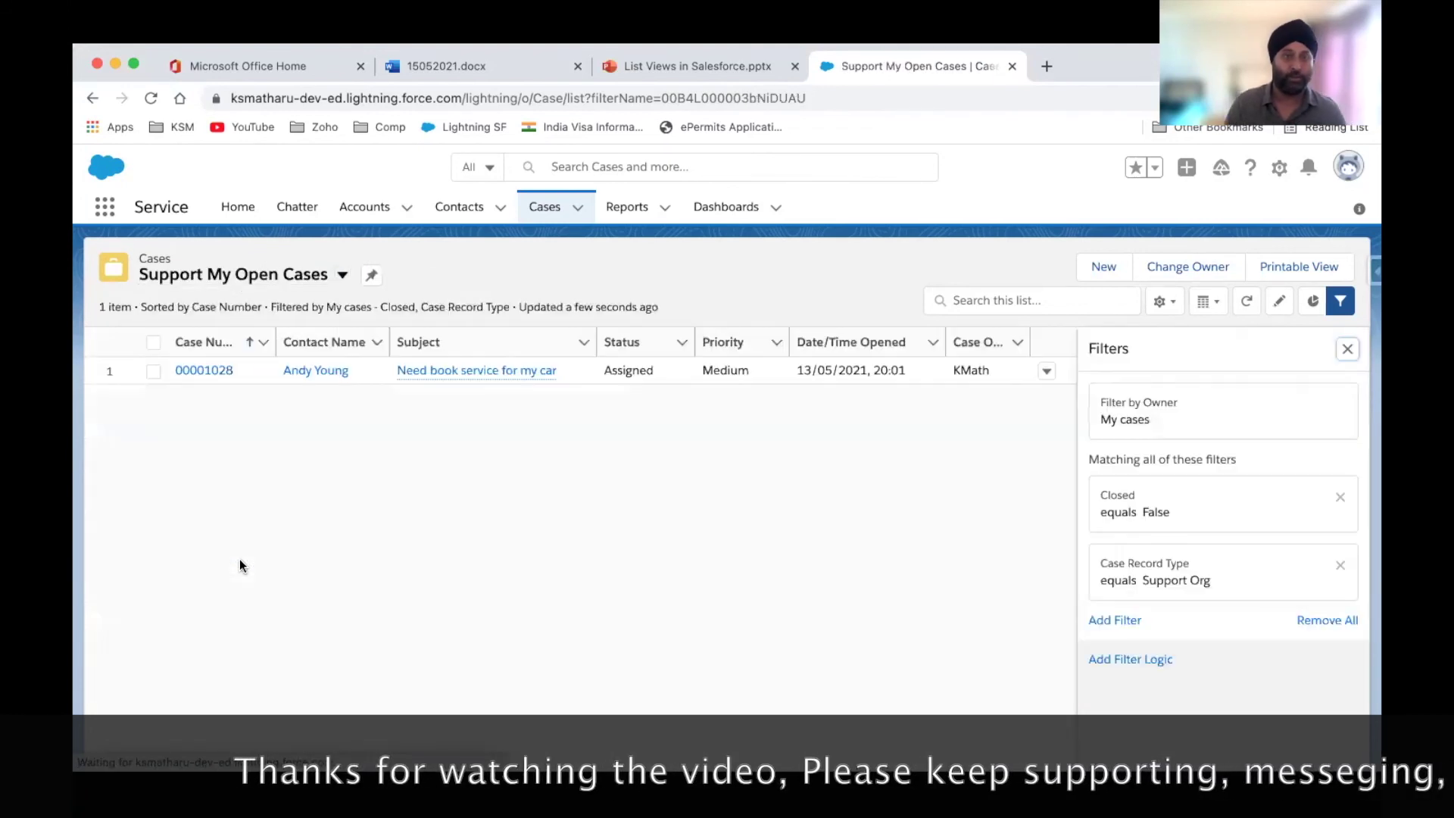
Step: Display Support My Open Cases as a Kanban board grouped by Status, and return the list view to table display
left_click(1209, 301)
left_click(1224, 396)
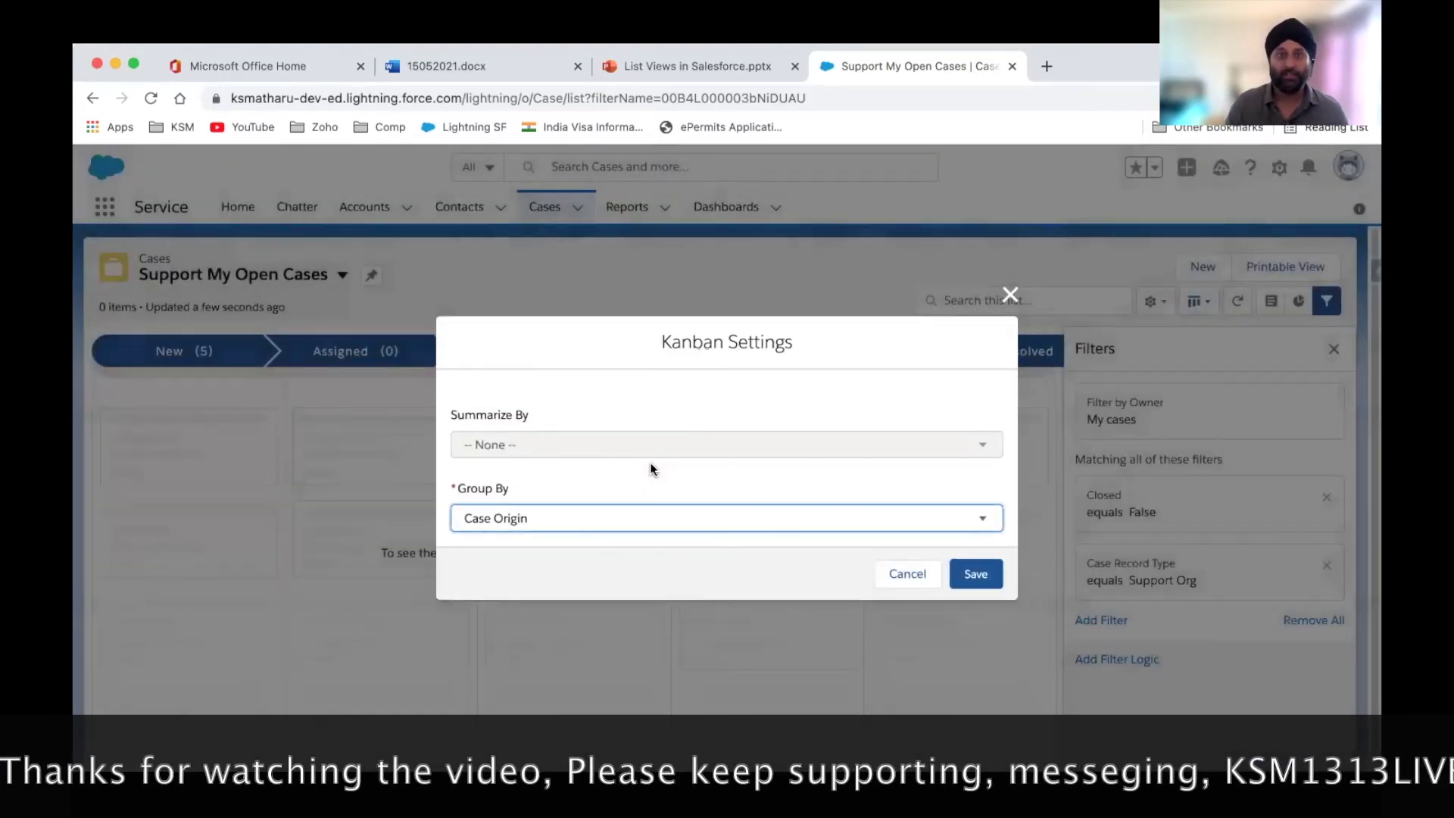
left_click(500, 521)
left_click(516, 656)
left_click(977, 573)
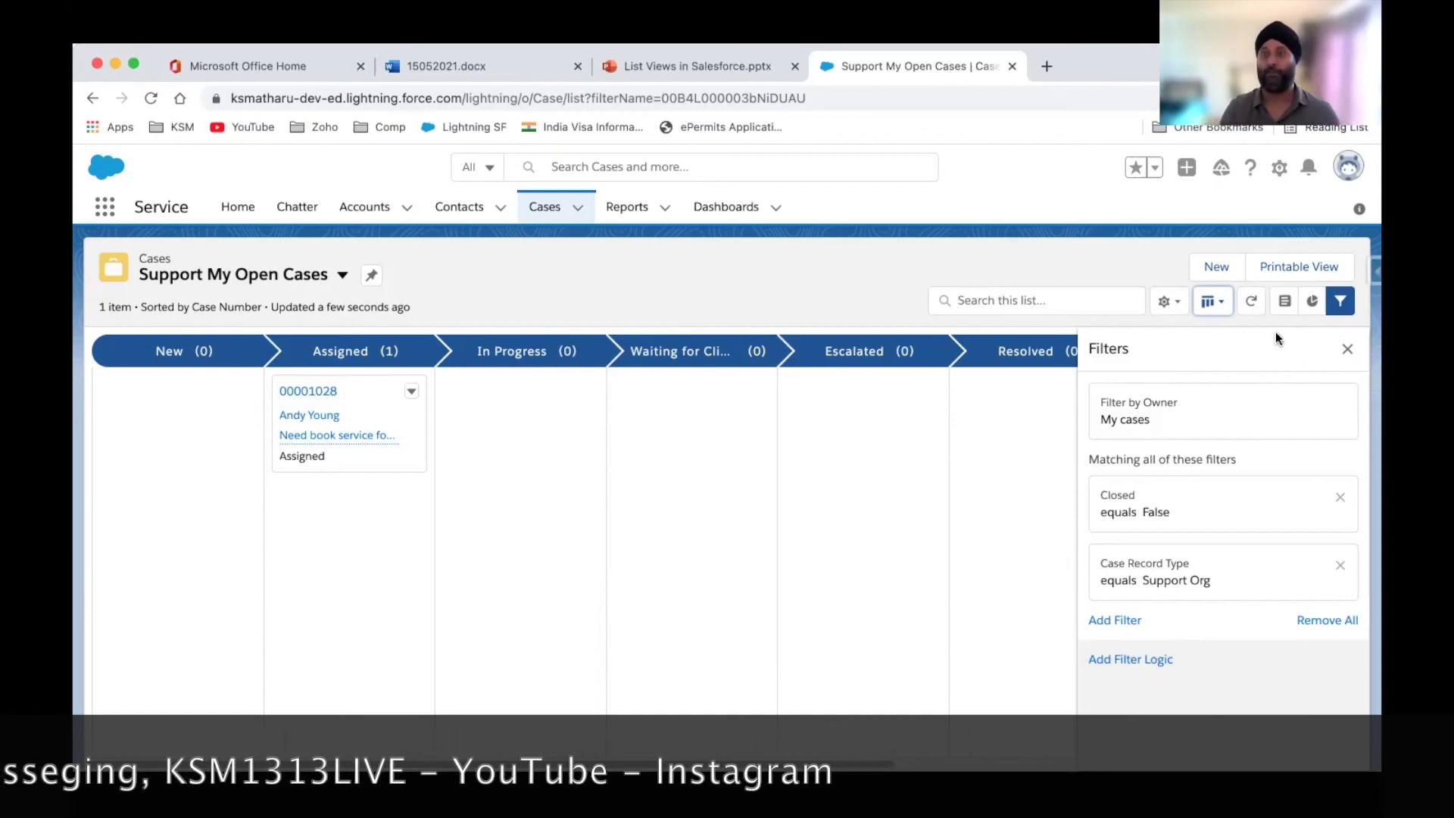
left_click(1212, 301)
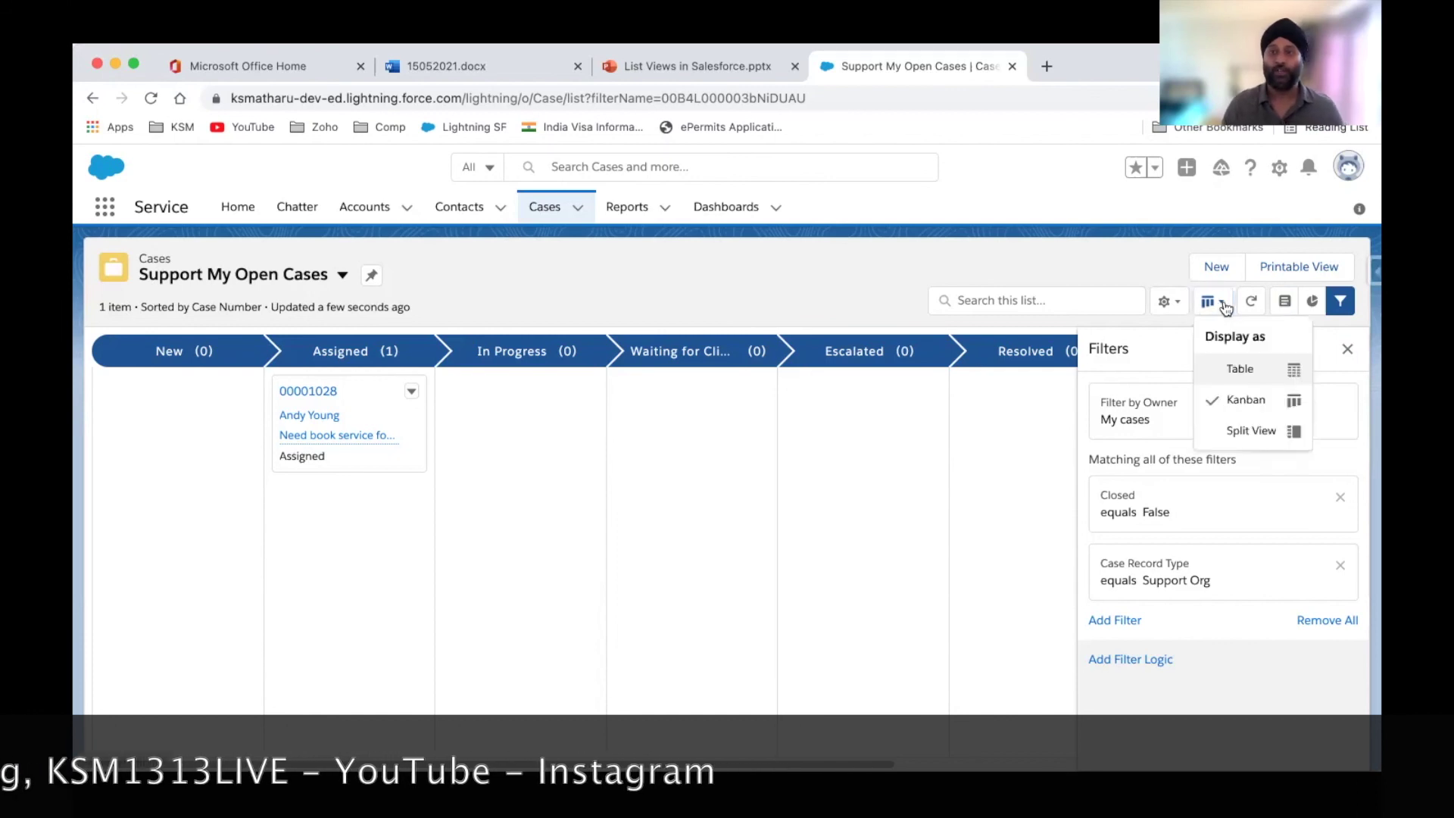
left_click(1239, 368)
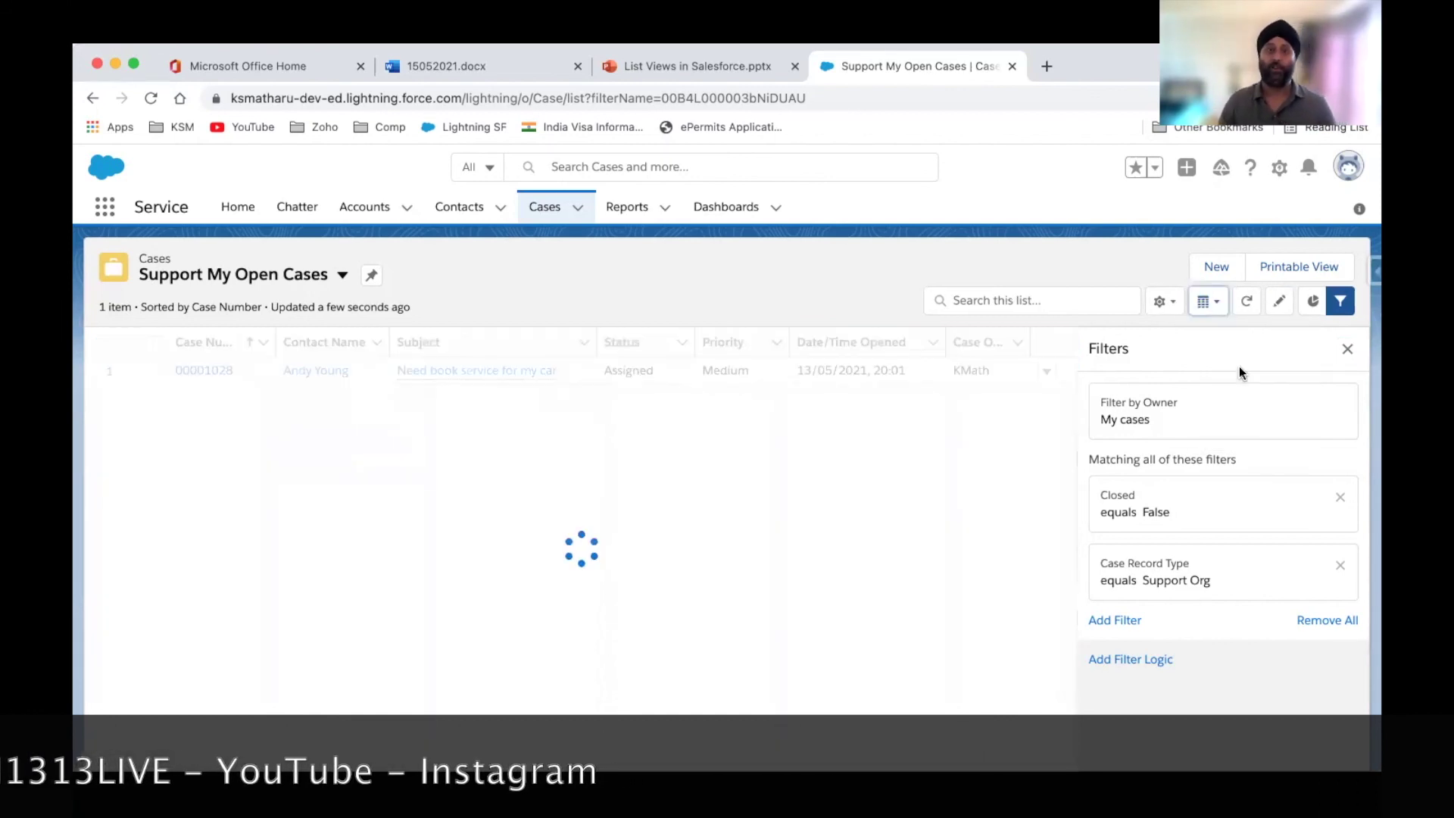